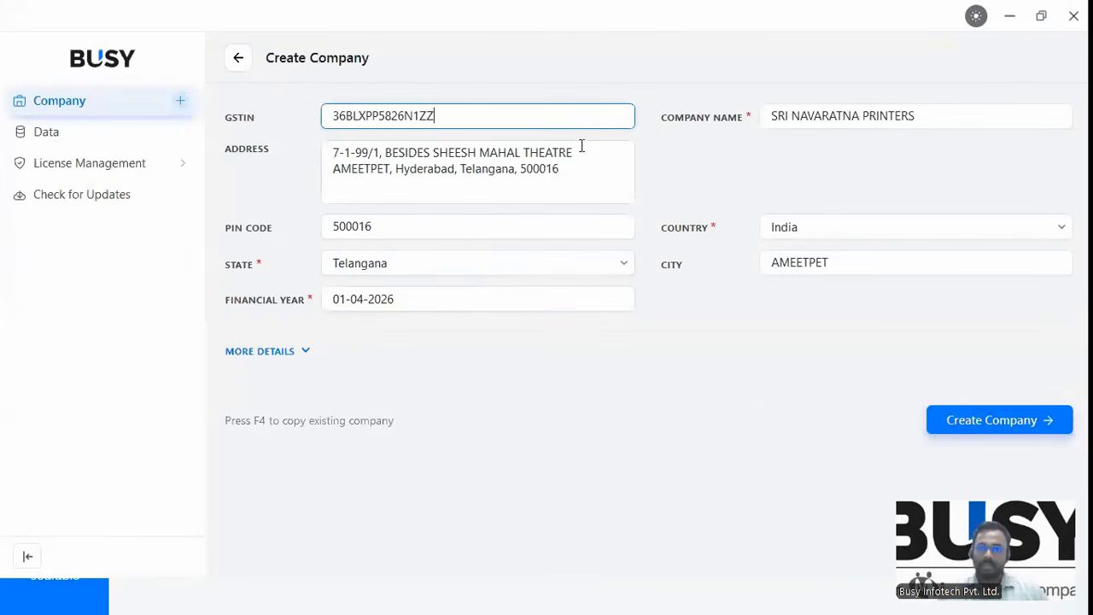
# Review the company's address fields and expand More Details, leaving CIN and e-mail blank.
pyautogui.press('Tab')
pyautogui.press('Tab')
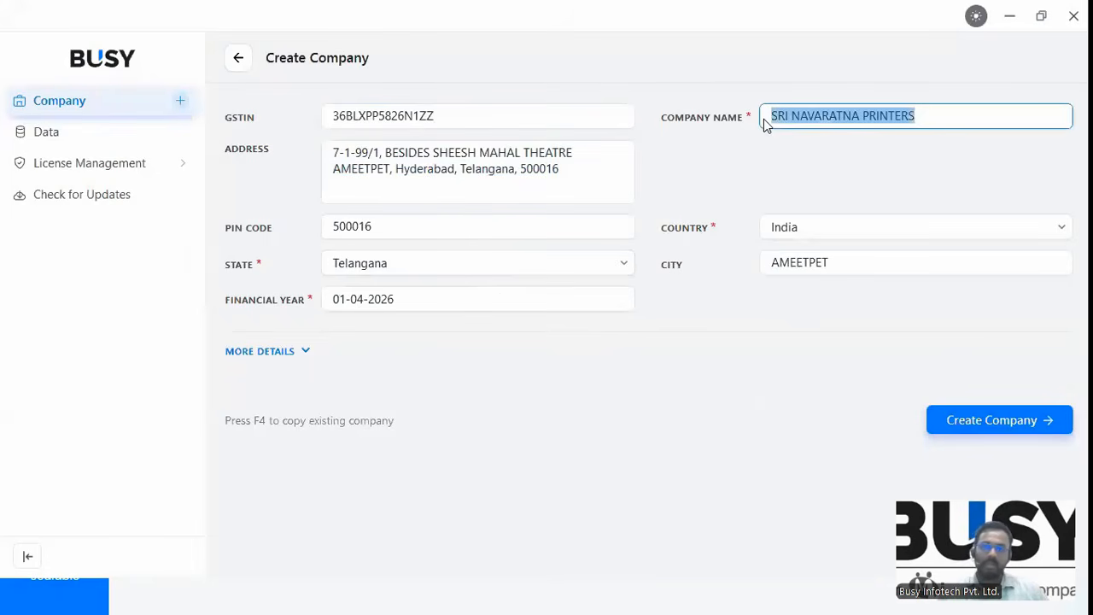
pyautogui.moveTo(840, 263); pyautogui.dragTo(766, 267)
pyautogui.click(422, 271)
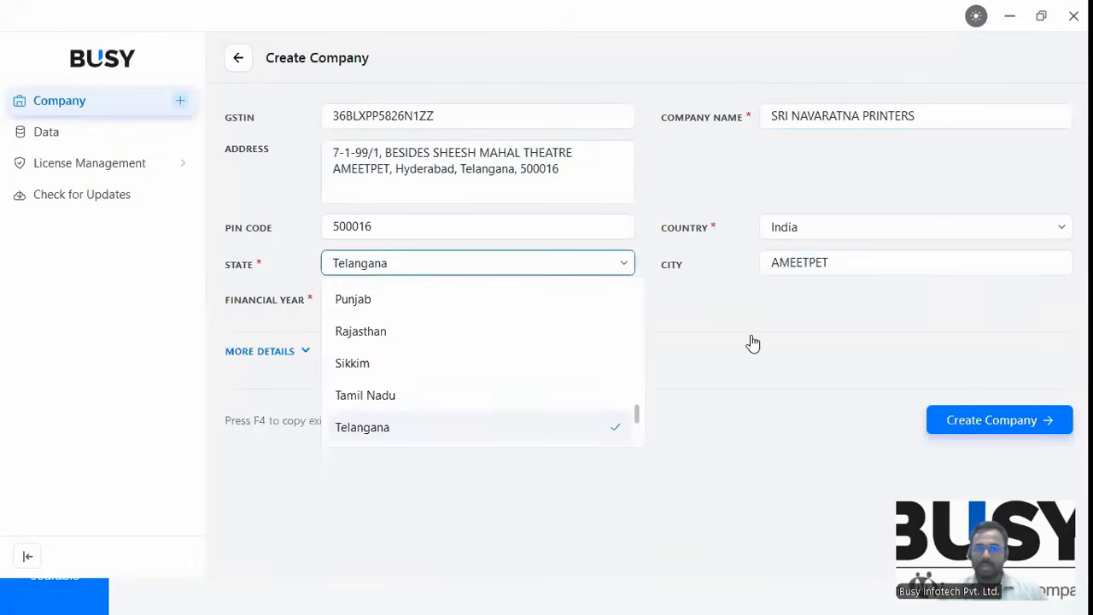
pyautogui.click(483, 281)
pyautogui.scroll(-1, 502, 320)
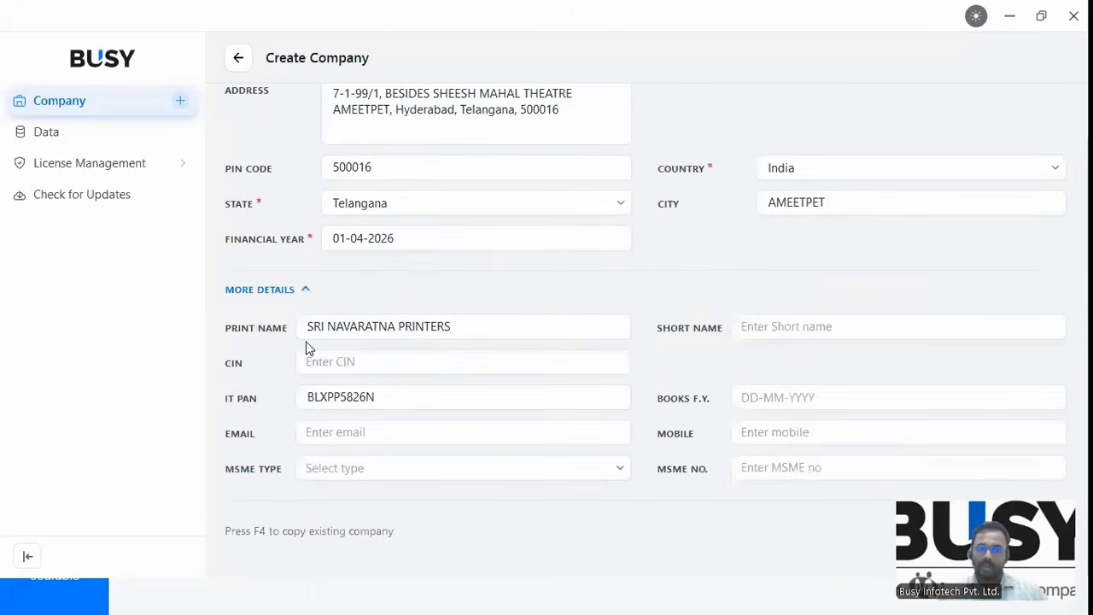
pyautogui.click(334, 368)
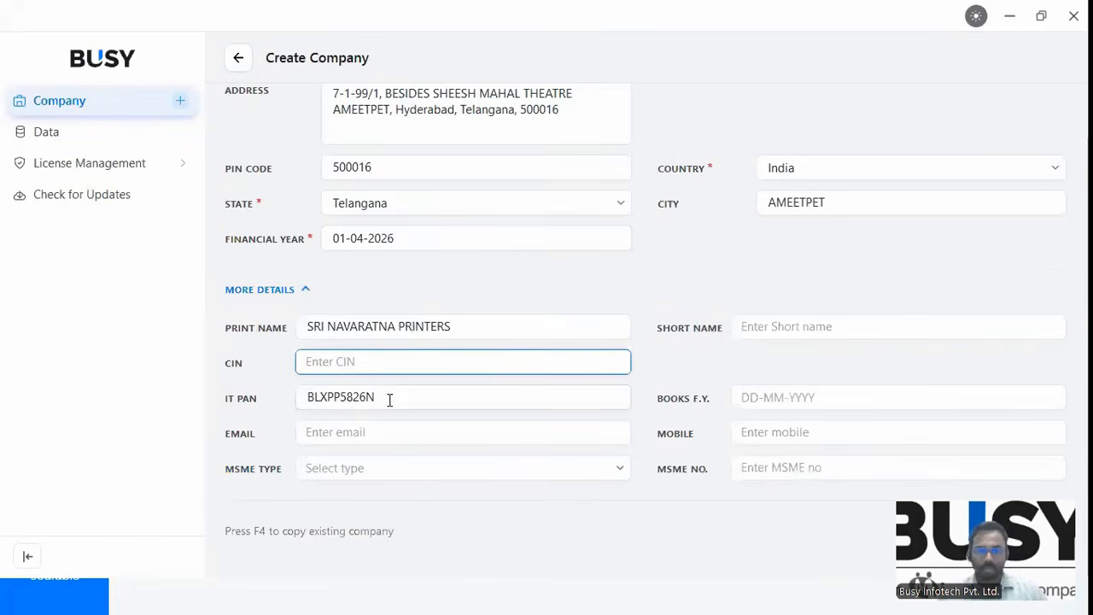
pyautogui.click(379, 396)
pyautogui.click(322, 430)
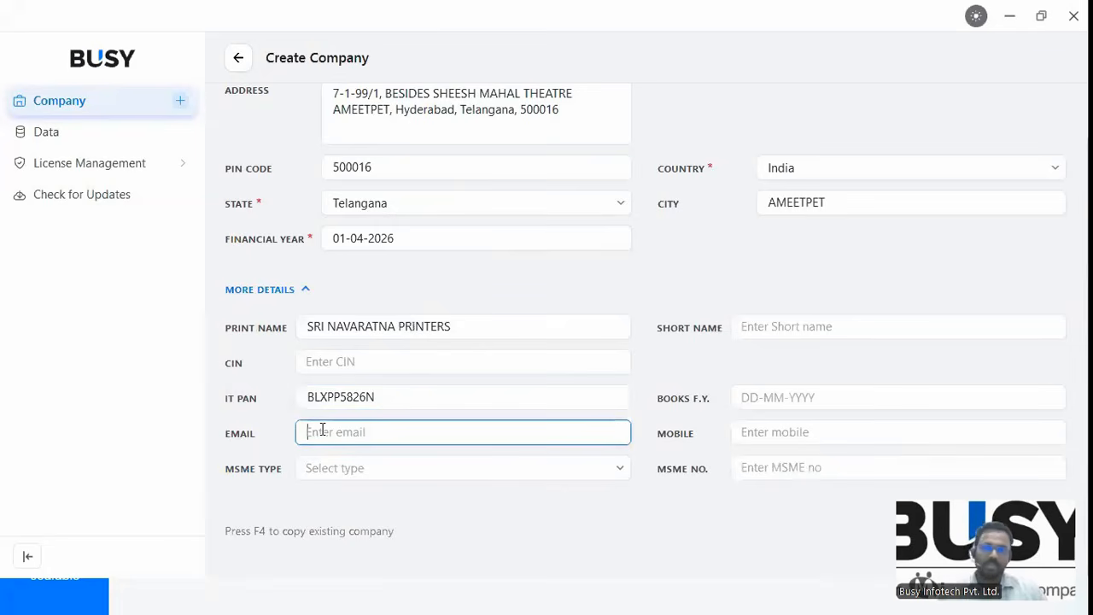
pyautogui.click(524, 467)
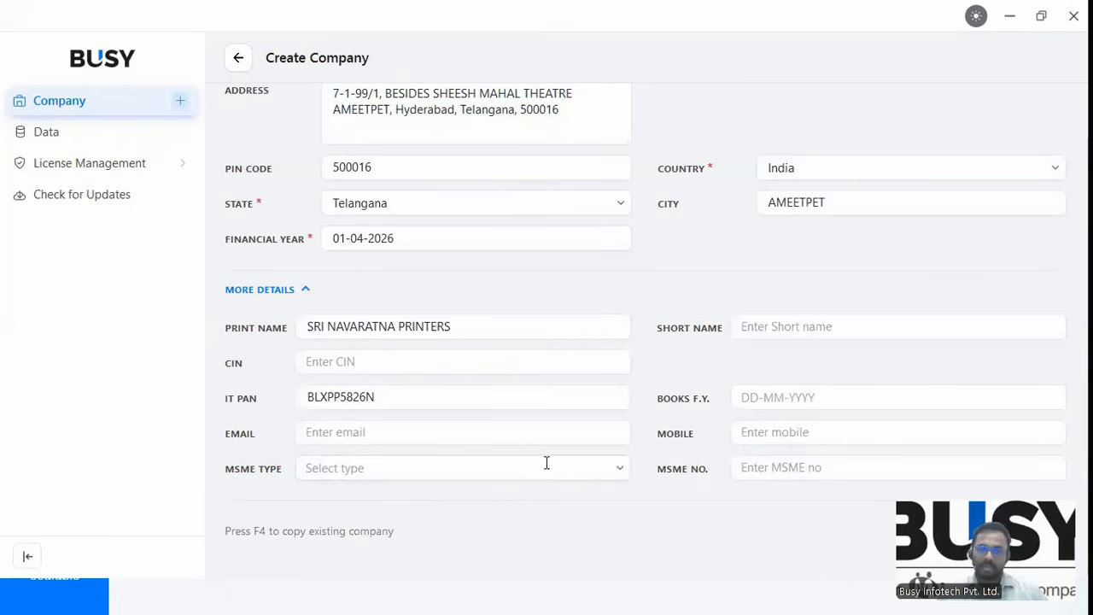
# Set the MSME type to Micro and create SRI NAVARATNA PRINTERS with F2.
pyautogui.click(357, 468)
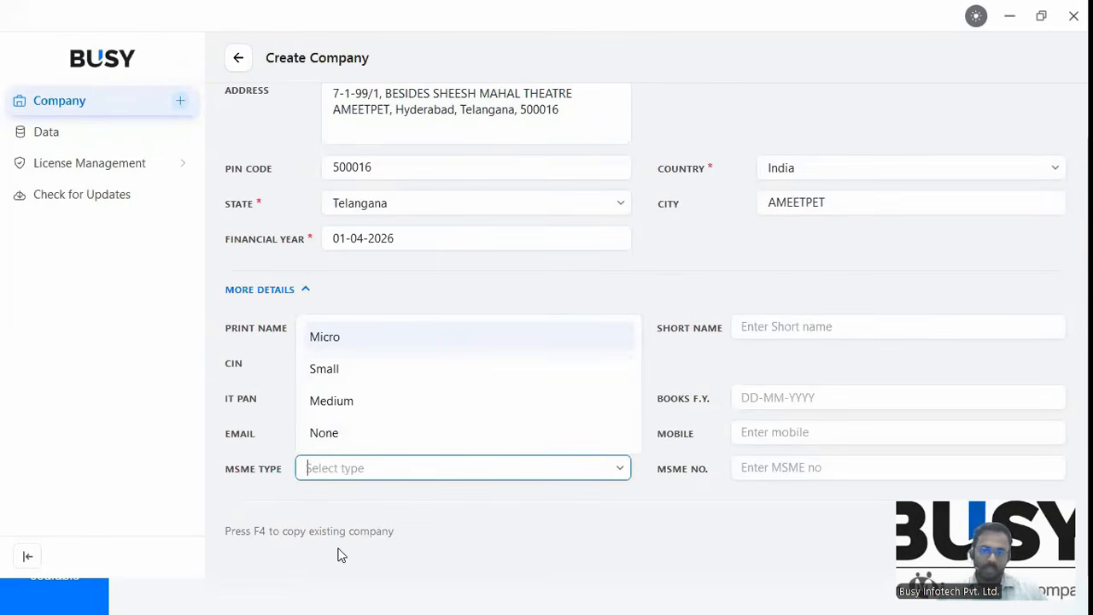
pyautogui.press('Return')
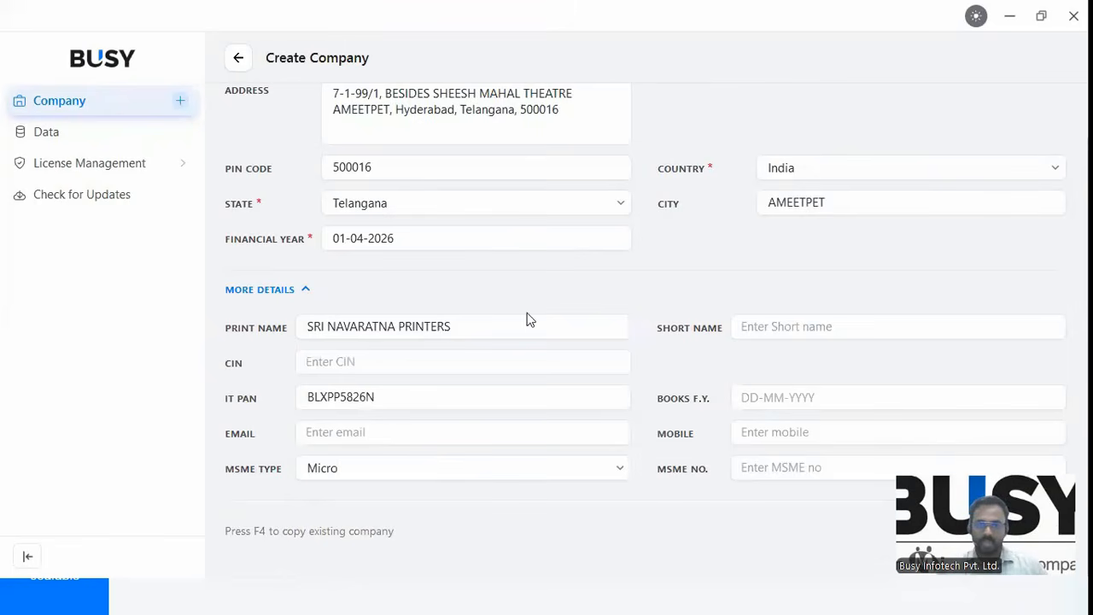
pyautogui.press('F2')
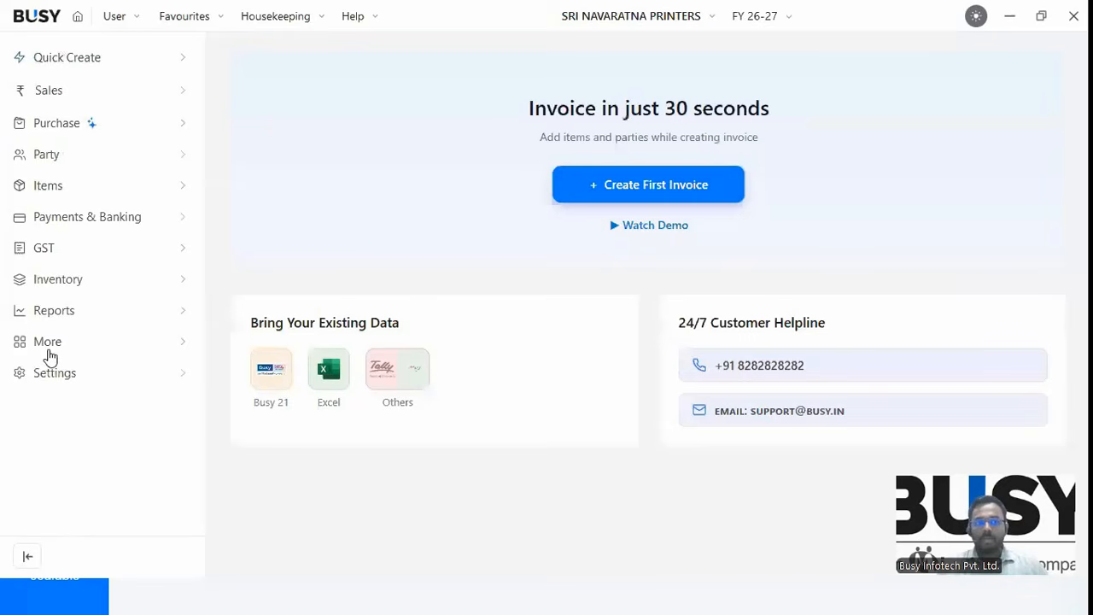
# Expand the More and Masters groups in the sidebar.
pyautogui.click(60, 348)
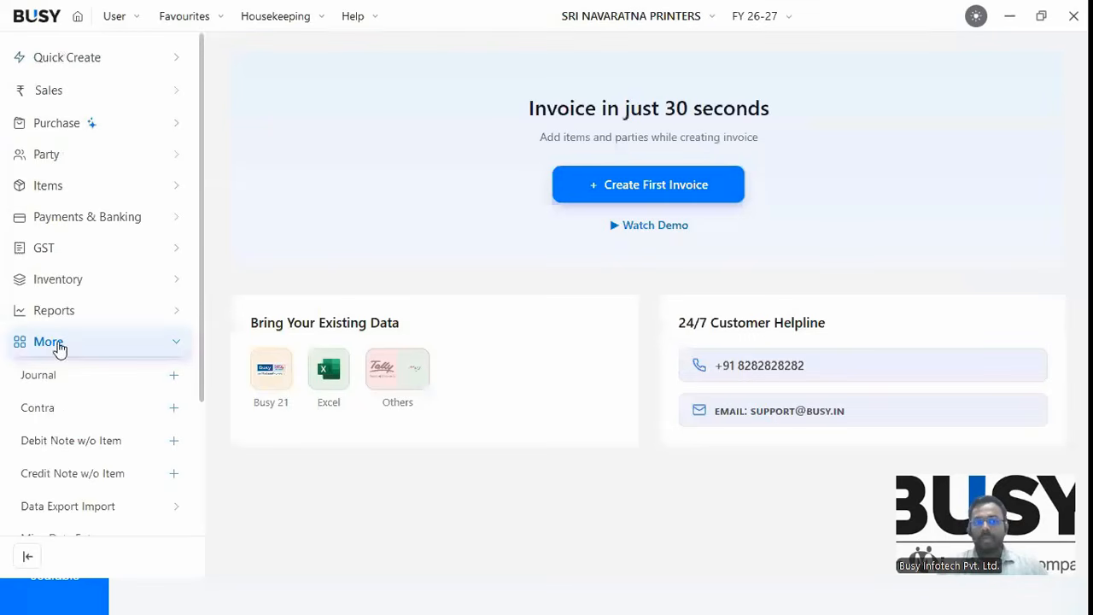
pyautogui.scroll(-1, 206, 243)
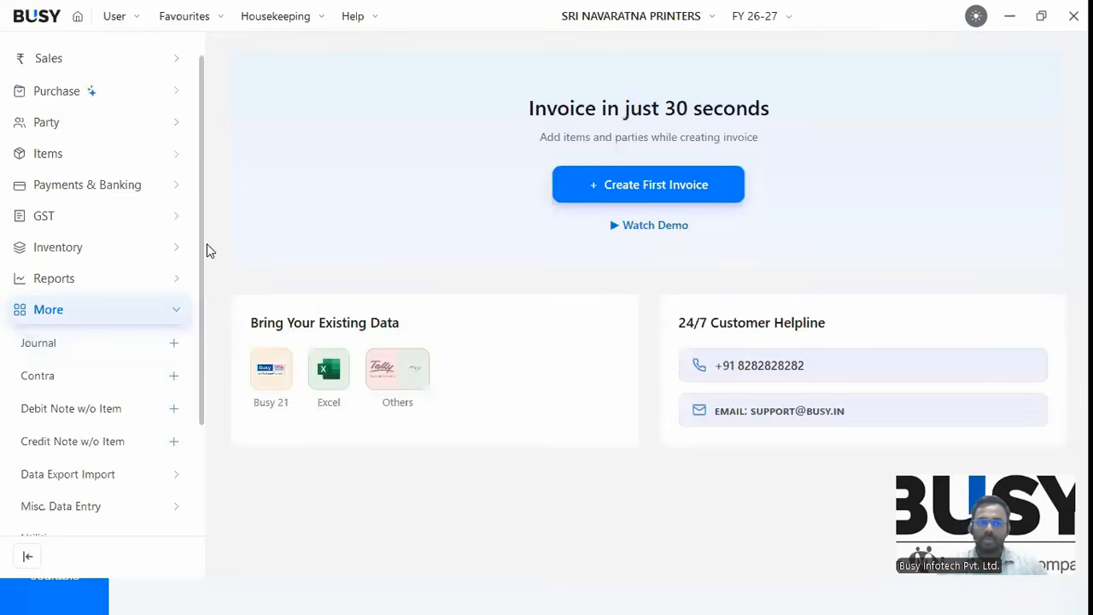
pyautogui.scroll(-4, 202, 342)
pyautogui.click(59, 418)
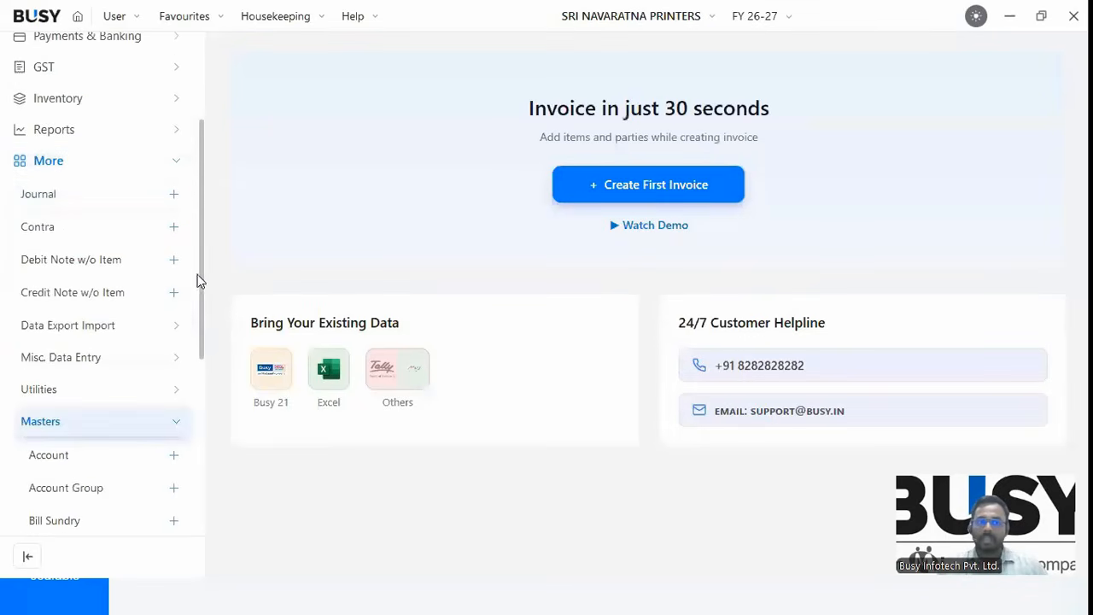
pyautogui.scroll(-5, 202, 370)
pyautogui.scroll(-2, 65, 222)
# Browse the Account Group listing, then bring up the Tax Category listing.
pyautogui.click(68, 190)
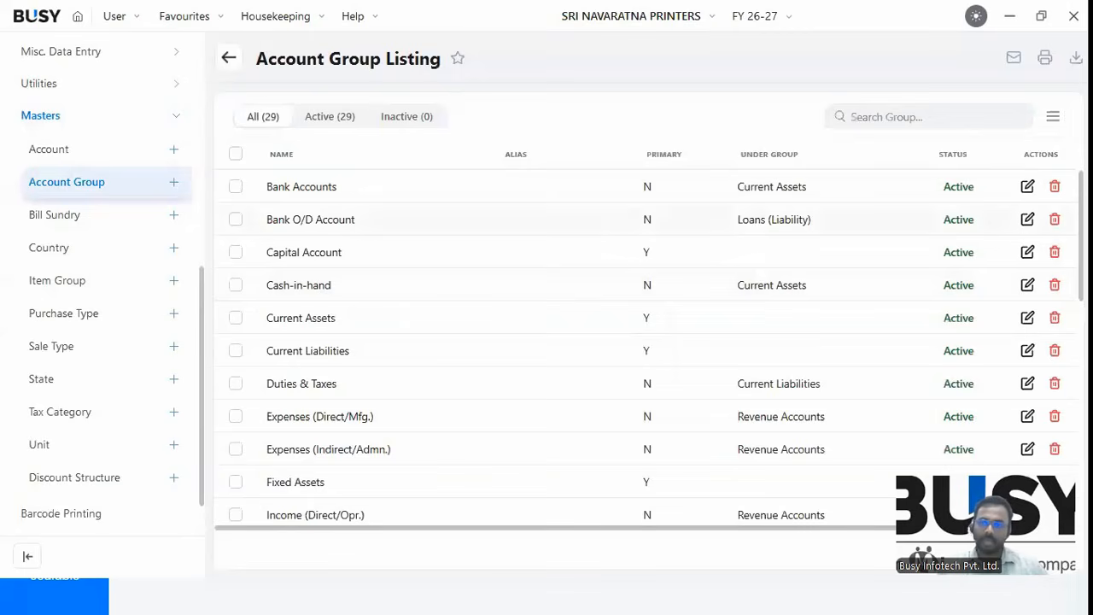
pyautogui.scroll(-5, 649, 350)
pyautogui.scroll(3, 649, 350)
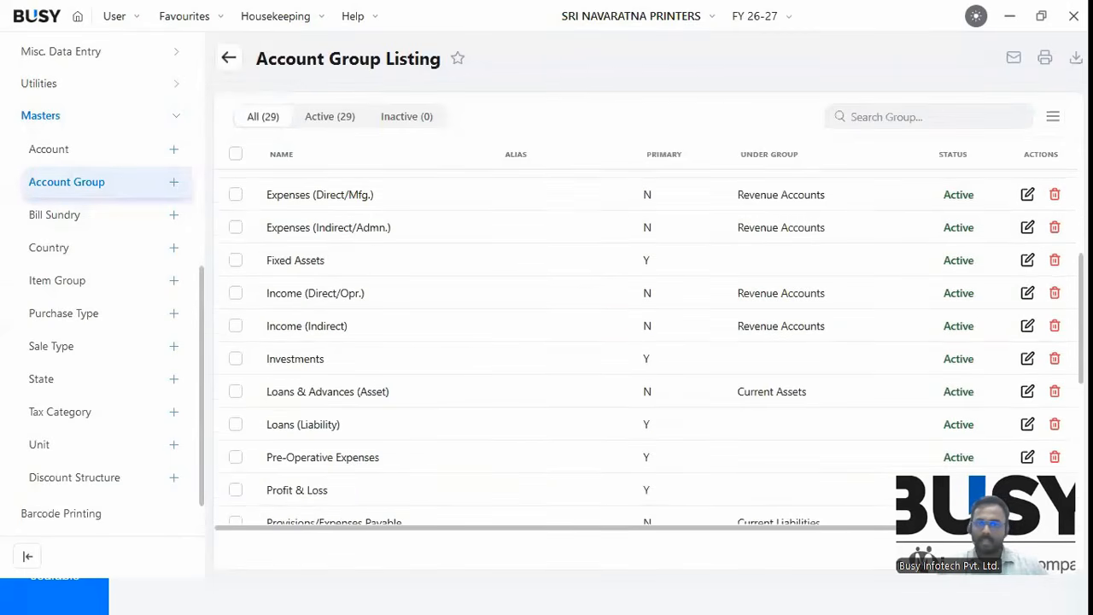
pyautogui.scroll(3, 649, 350)
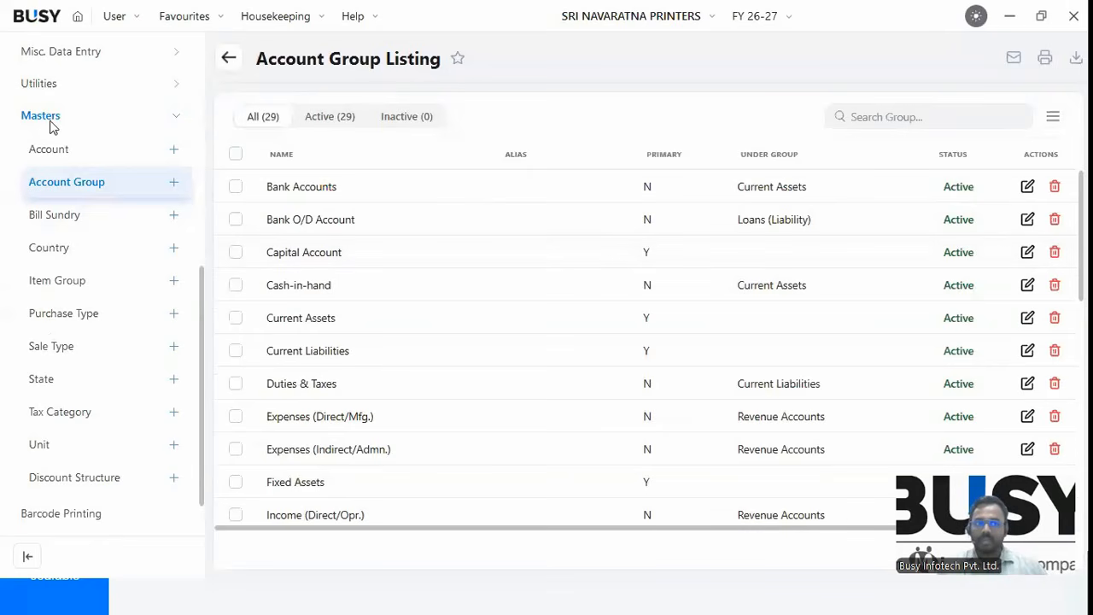
pyautogui.click(59, 412)
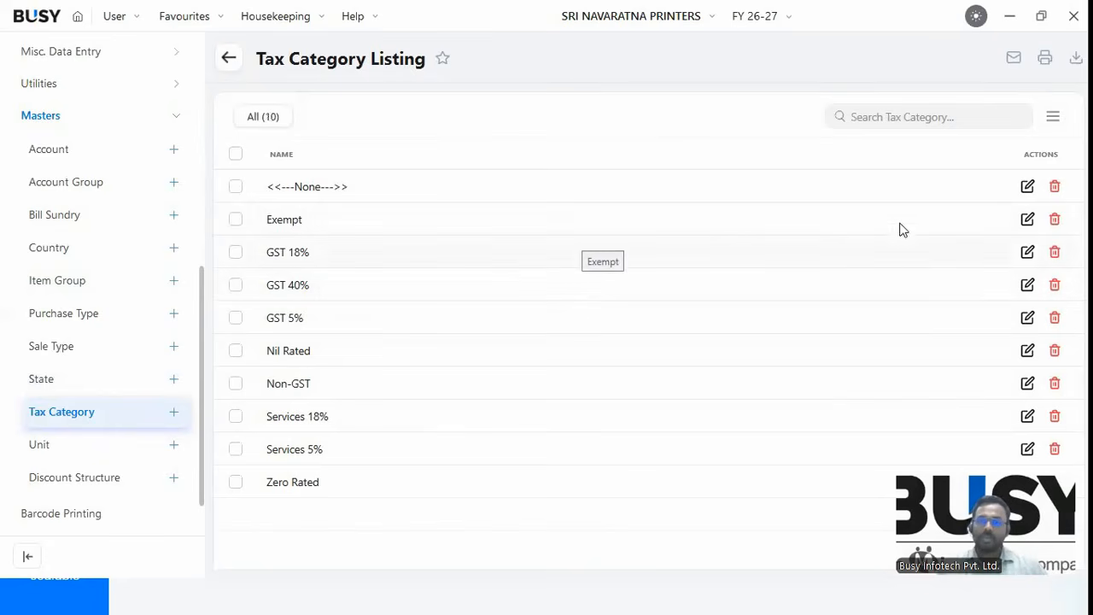
# Cancel deleting the <<---None---> tax category and start a new one.
pyautogui.click(1054, 190)
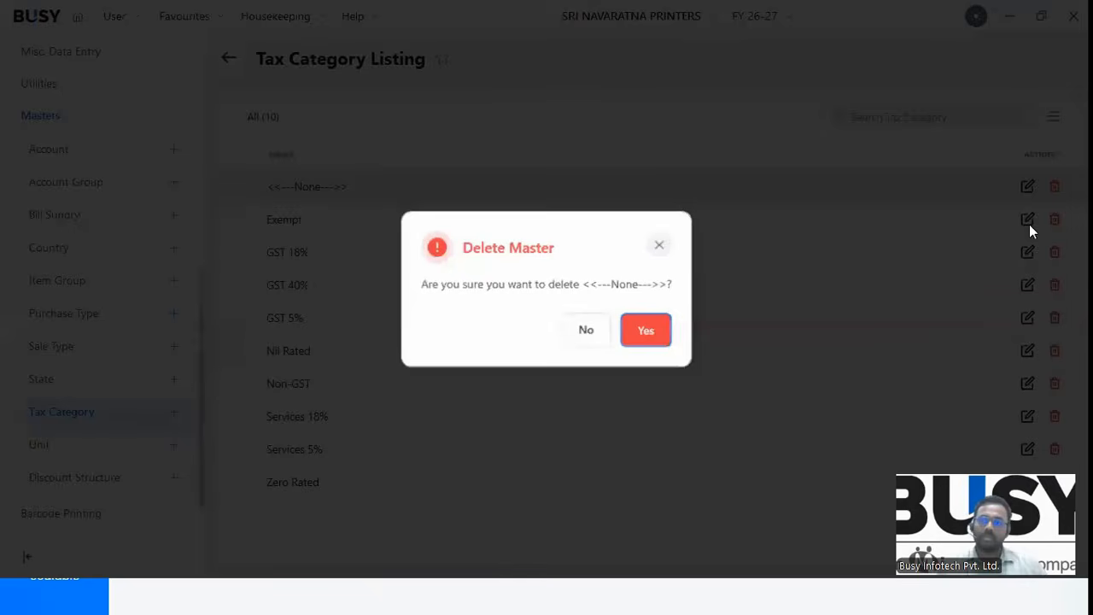
pyautogui.click(584, 333)
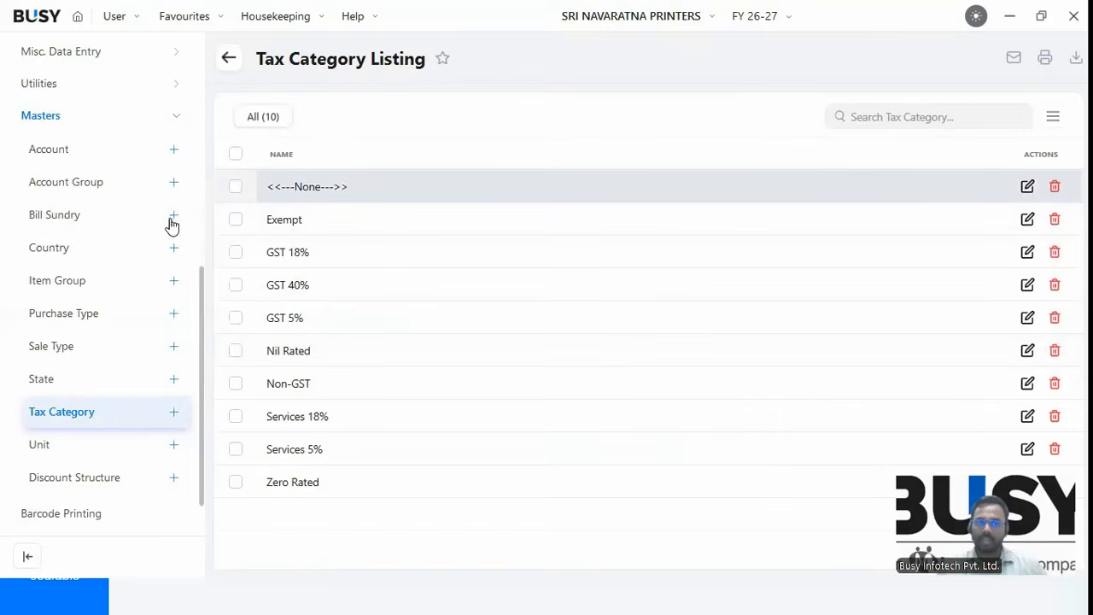
pyautogui.click(175, 413)
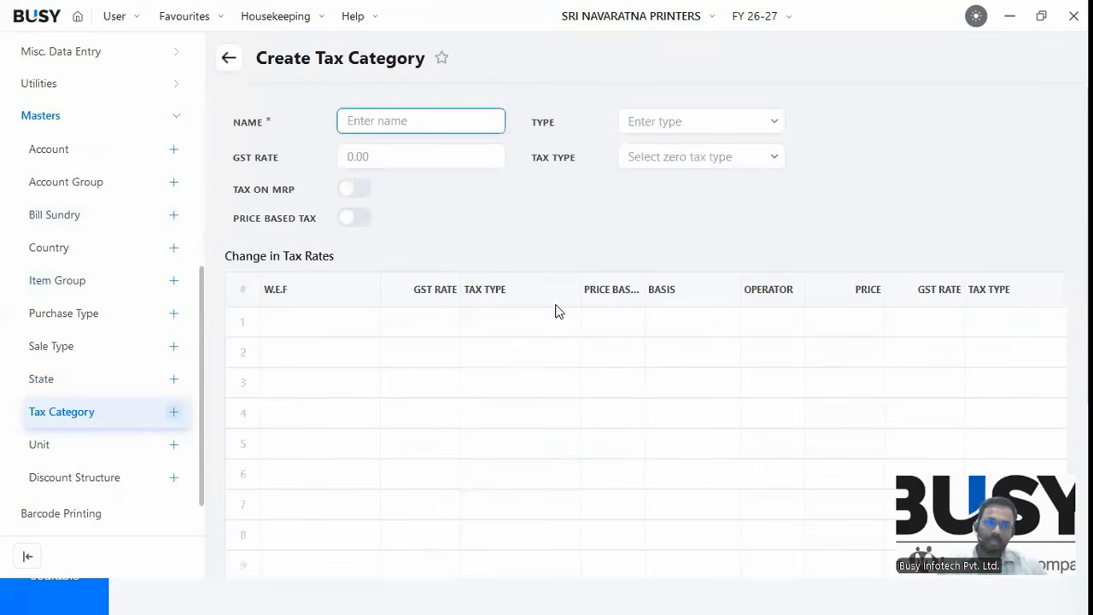
# Name the new tax category 'GST 3%' with category type Goods.
pyautogui.write('L')
pyautogui.press('BackSpace')
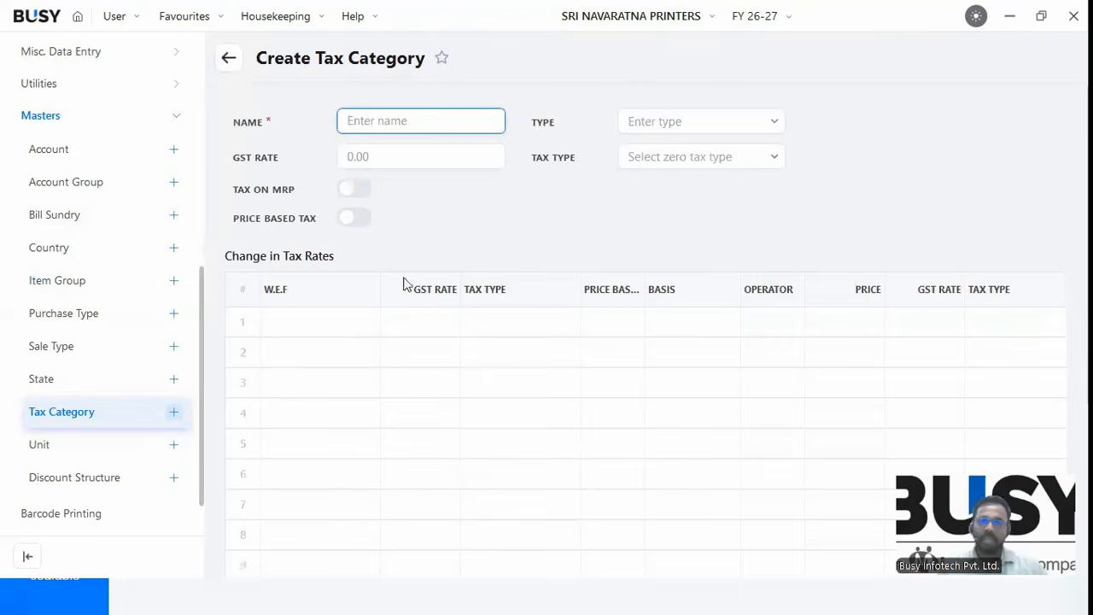
pyautogui.click(365, 156)
pyautogui.click(654, 246)
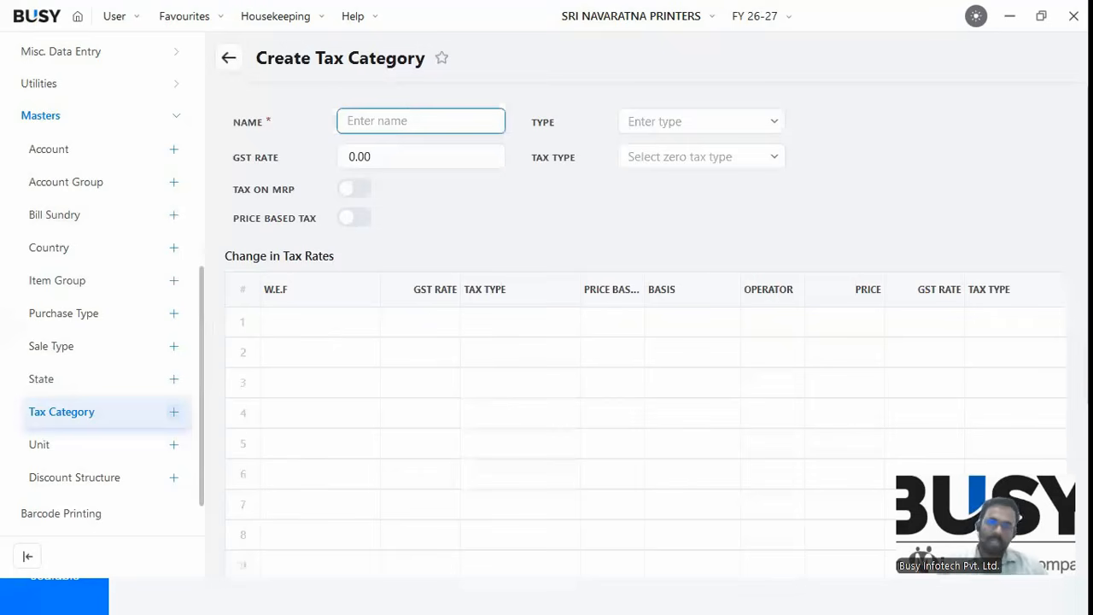
pyautogui.write('GST 3')
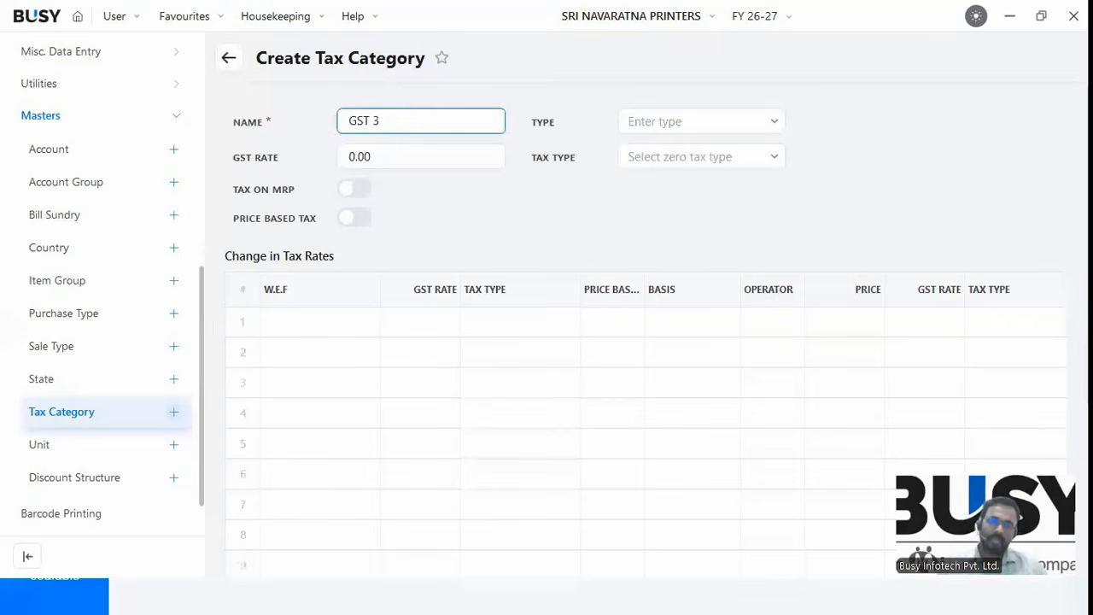
pyautogui.write('%')
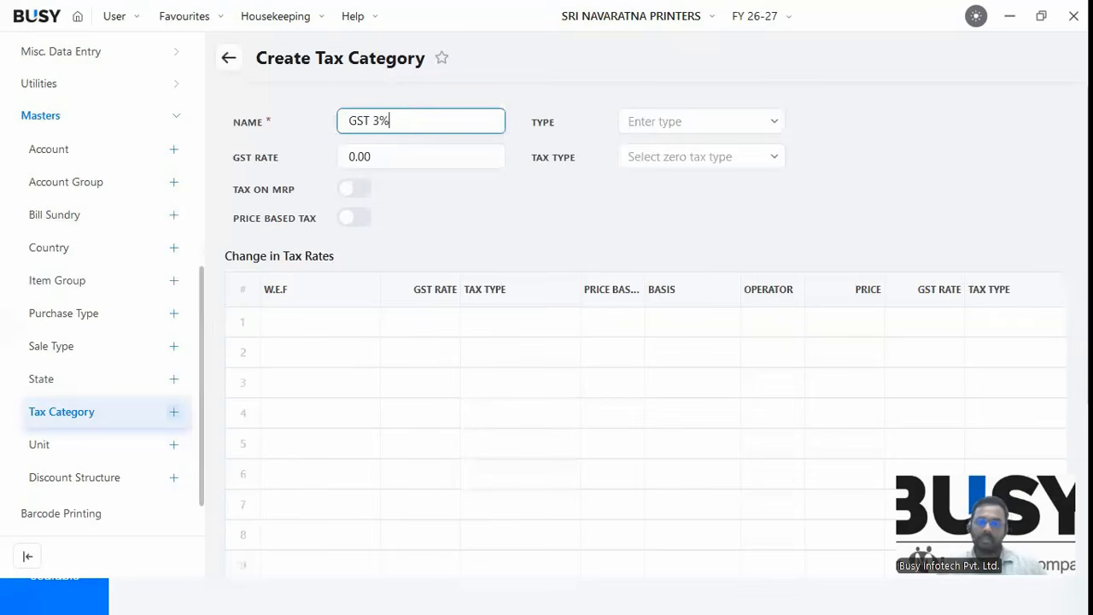
pyautogui.press('Tab')
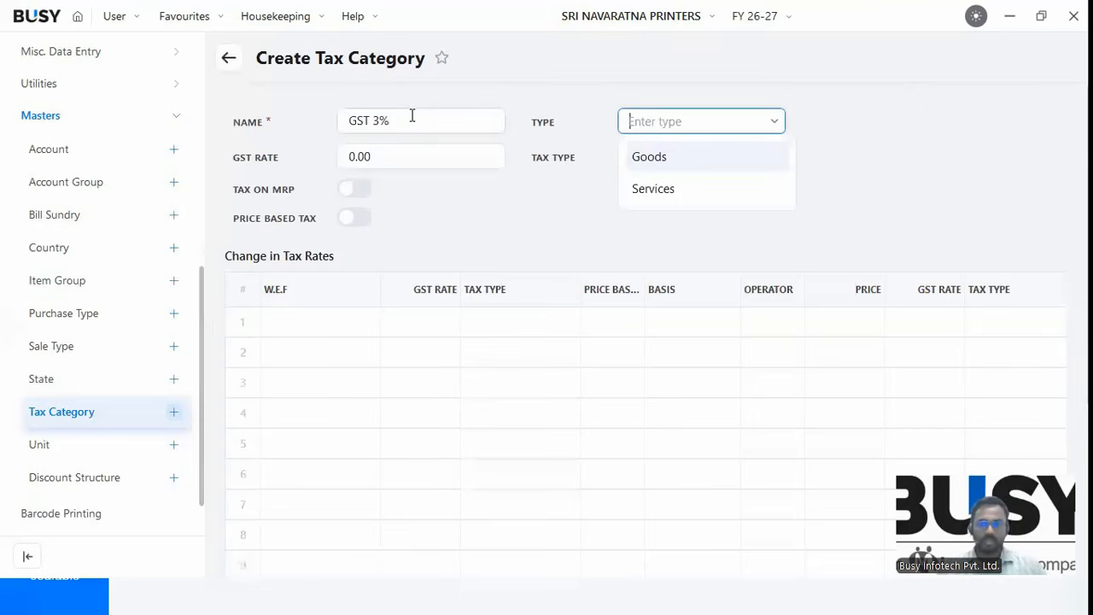
pyautogui.press('Return')
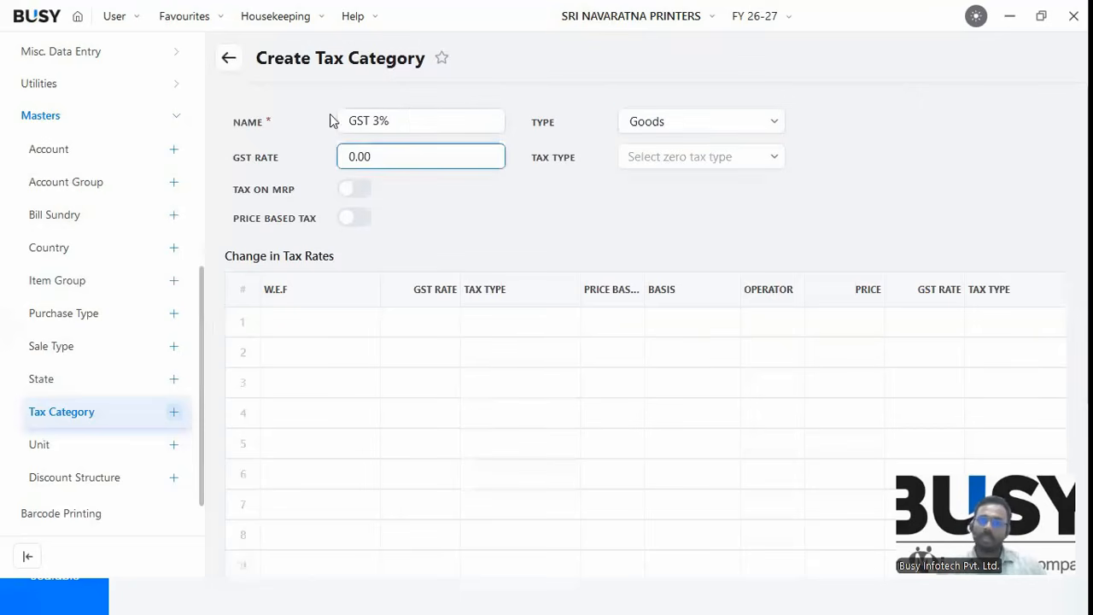
pyautogui.click(332, 191)
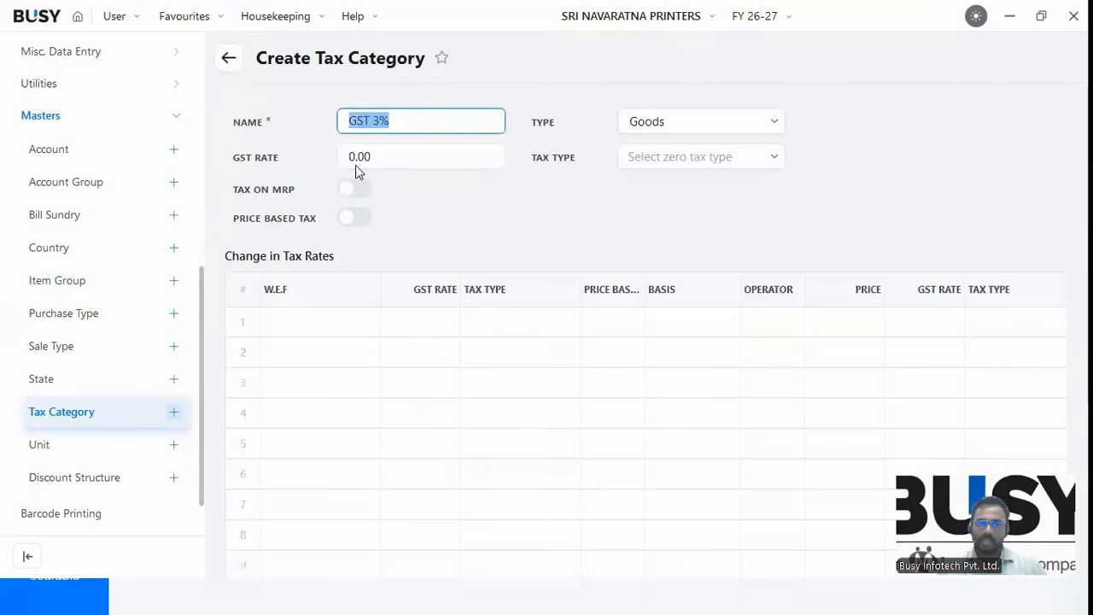
# Enter a GST rate of 3 and look over the tax-rate table.
pyautogui.press('Tab')
pyautogui.write('3')
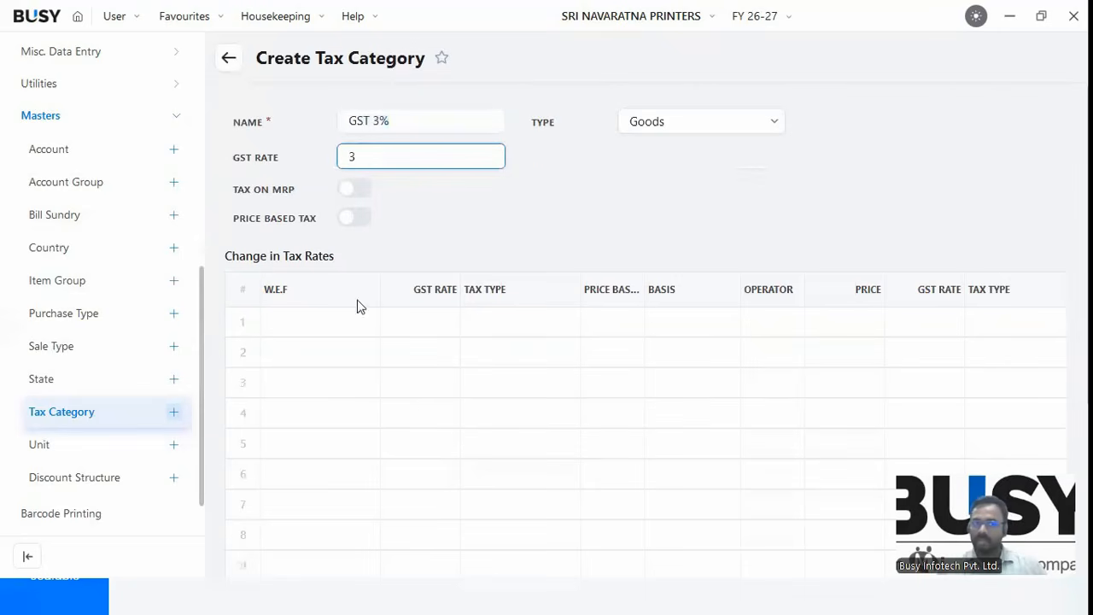
pyautogui.press('Return')
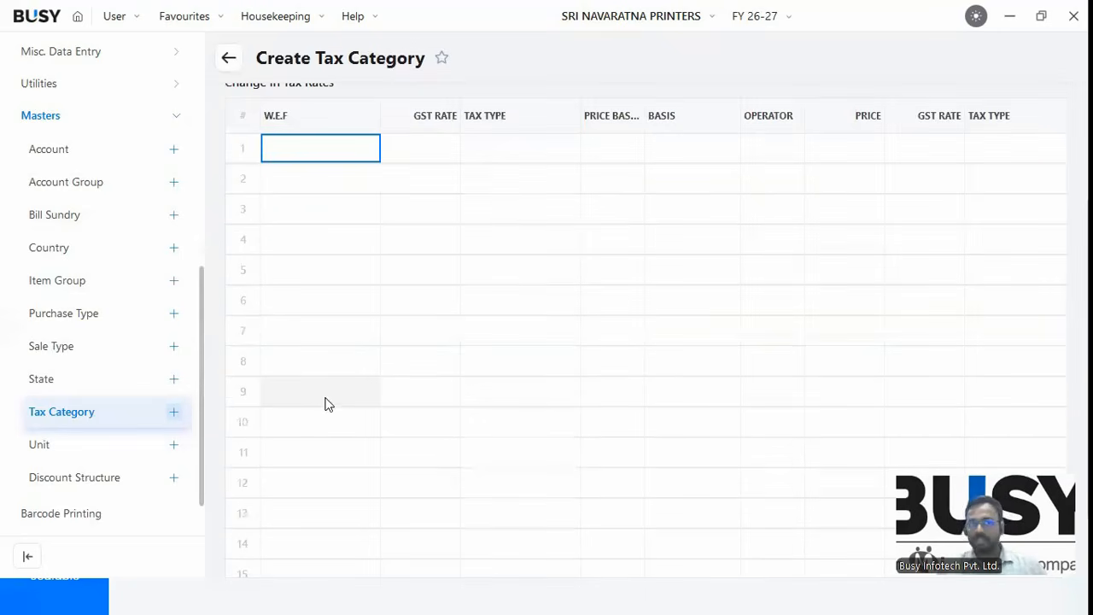
pyautogui.scroll(-1, 431, 259)
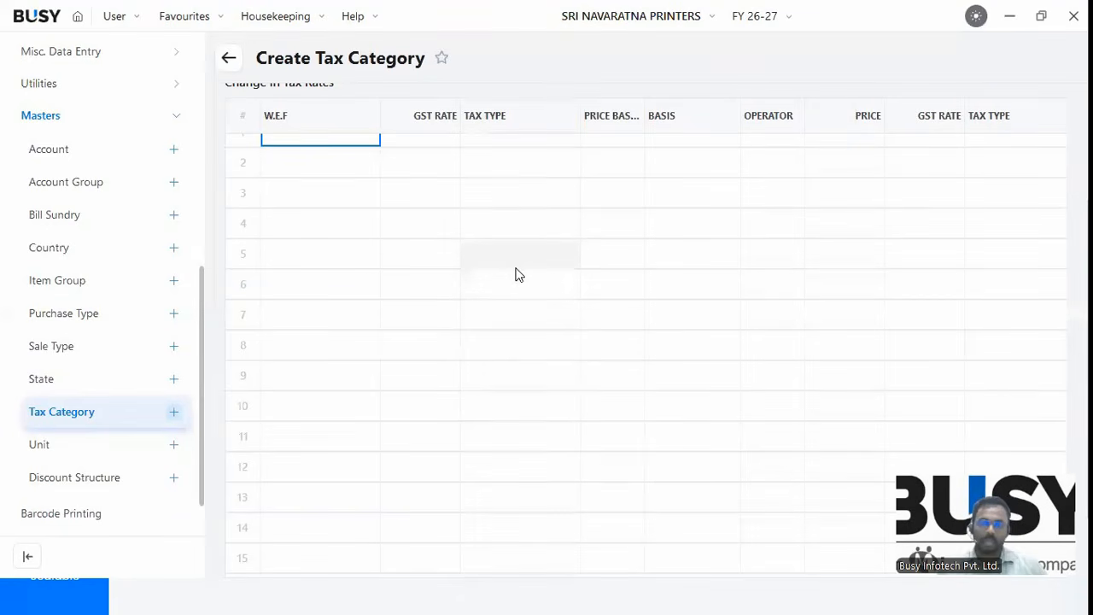
pyautogui.scroll(1, 357, 220)
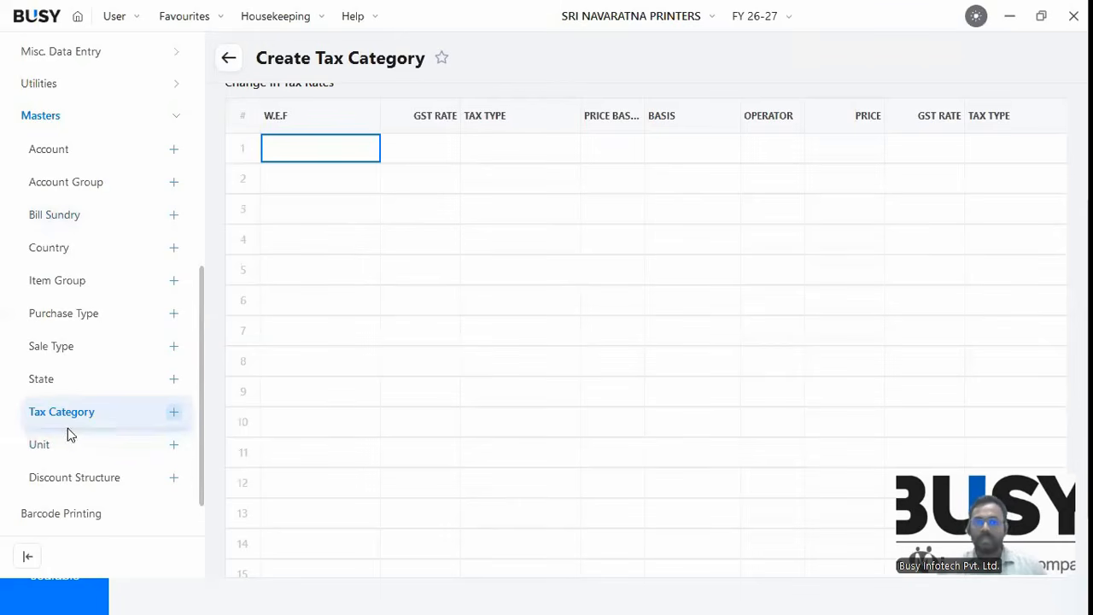
pyautogui.scroll(-1, 63, 444)
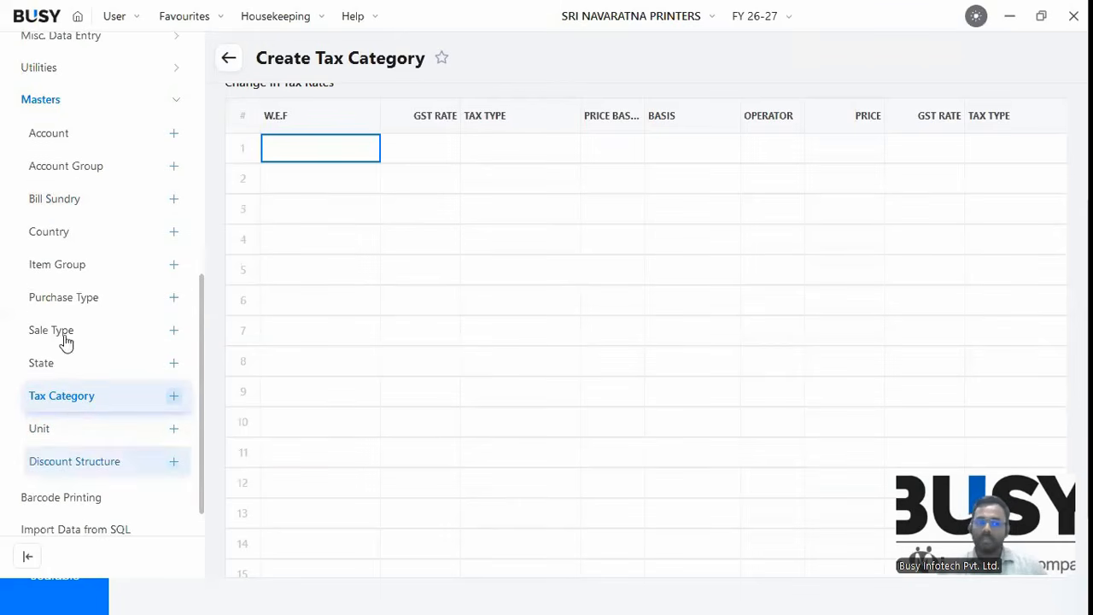
pyautogui.scroll(-1, 69, 325)
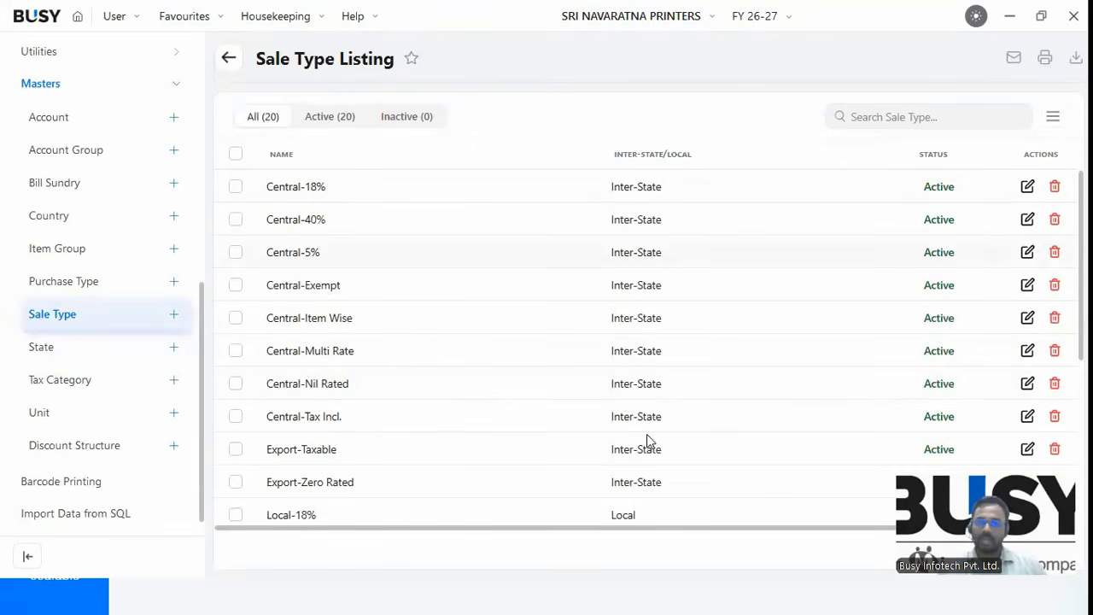
# Scroll to the last of the 20 sale types, then collapse the Masters and More groups.
pyautogui.scroll(-2, 647, 448)
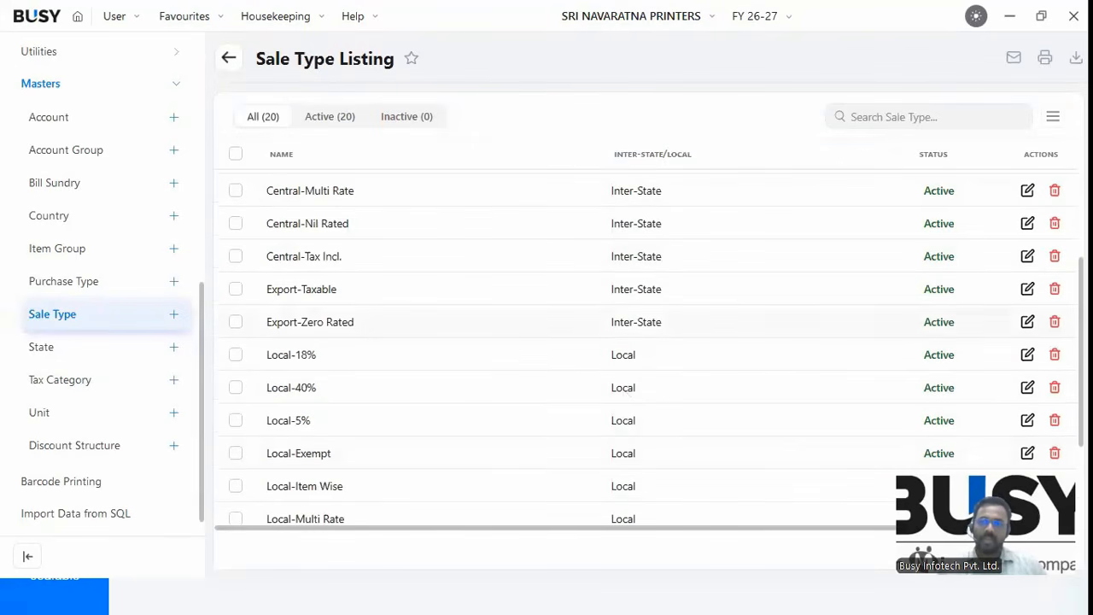
pyautogui.scroll(-2, 656, 487)
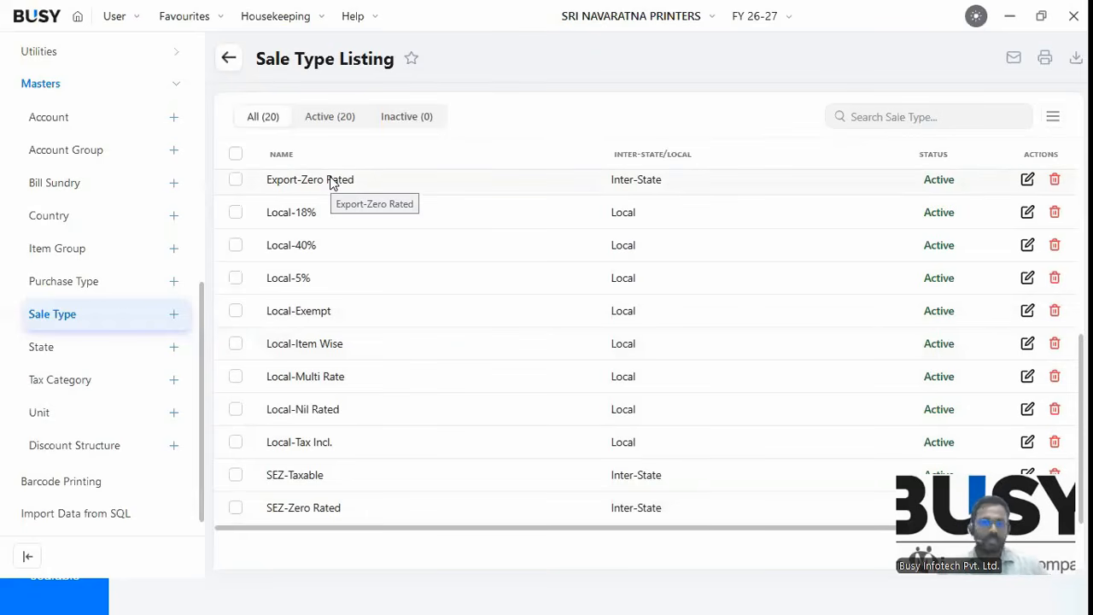
pyautogui.click(45, 88)
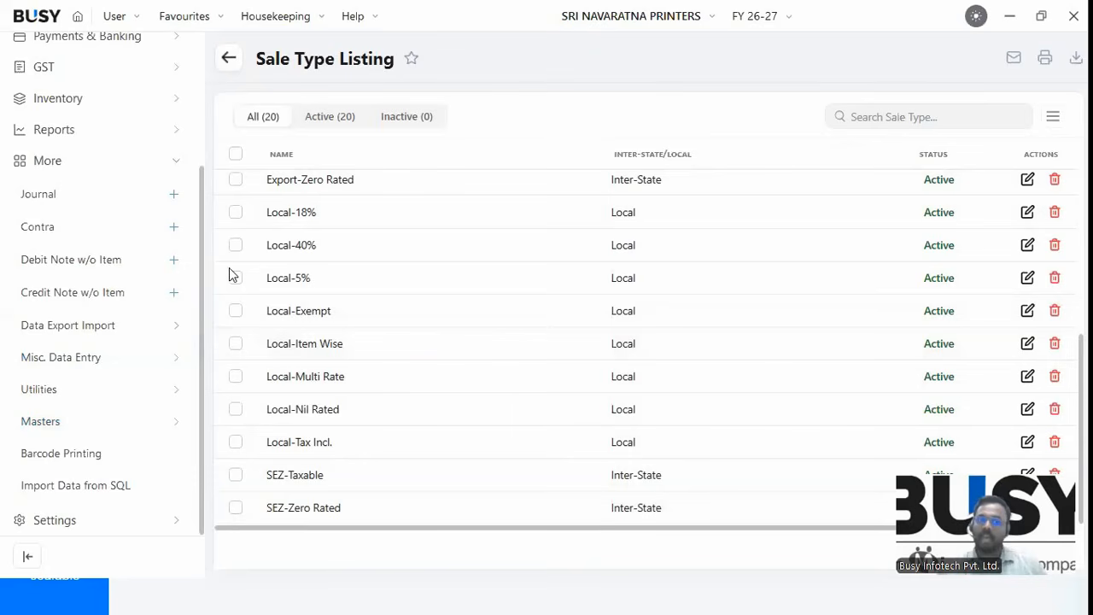
pyautogui.click(64, 167)
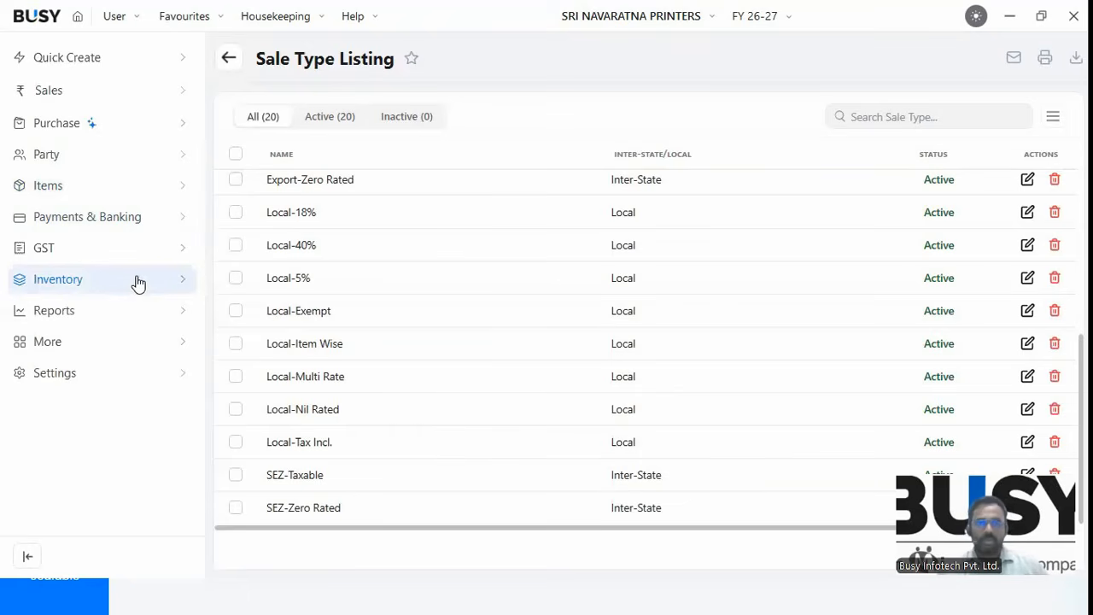
# Open the GST / VAT page under Settings > Feature / Option.
pyautogui.click(62, 383)
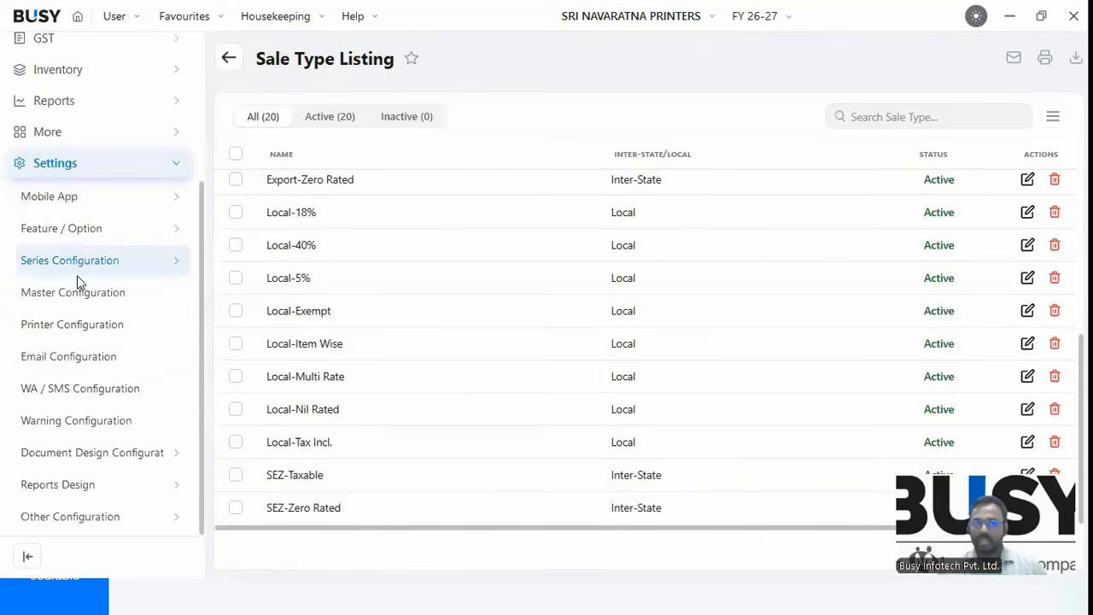
pyautogui.click(63, 230)
pyautogui.click(45, 164)
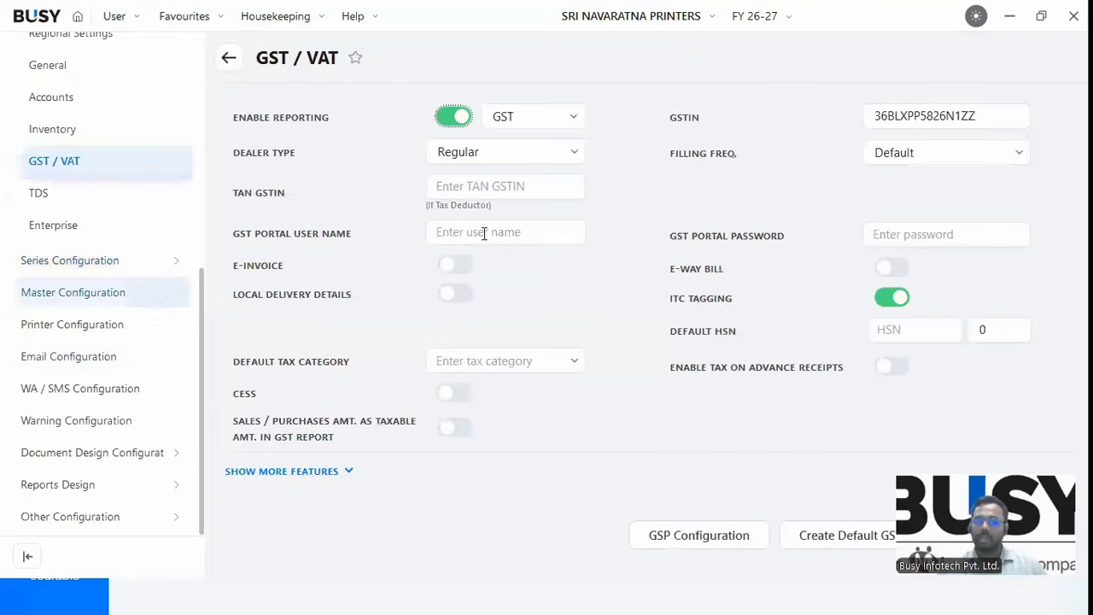
# Check the GST portal login fields, then switch on E-Invoice and E-Way Bill.
pyautogui.click(473, 234)
pyautogui.click(872, 235)
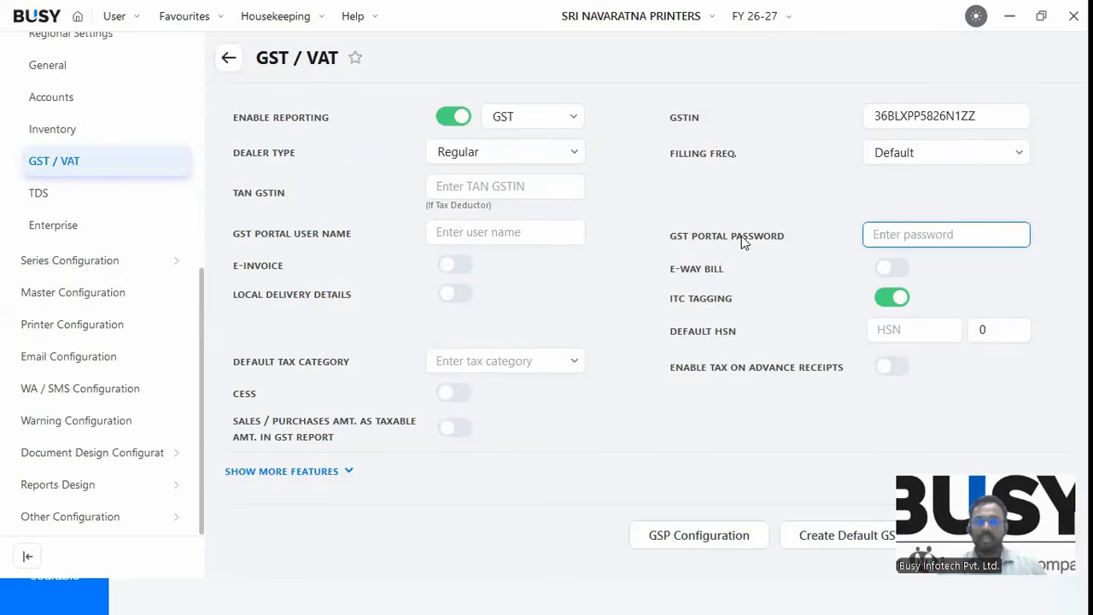
pyautogui.click(457, 234)
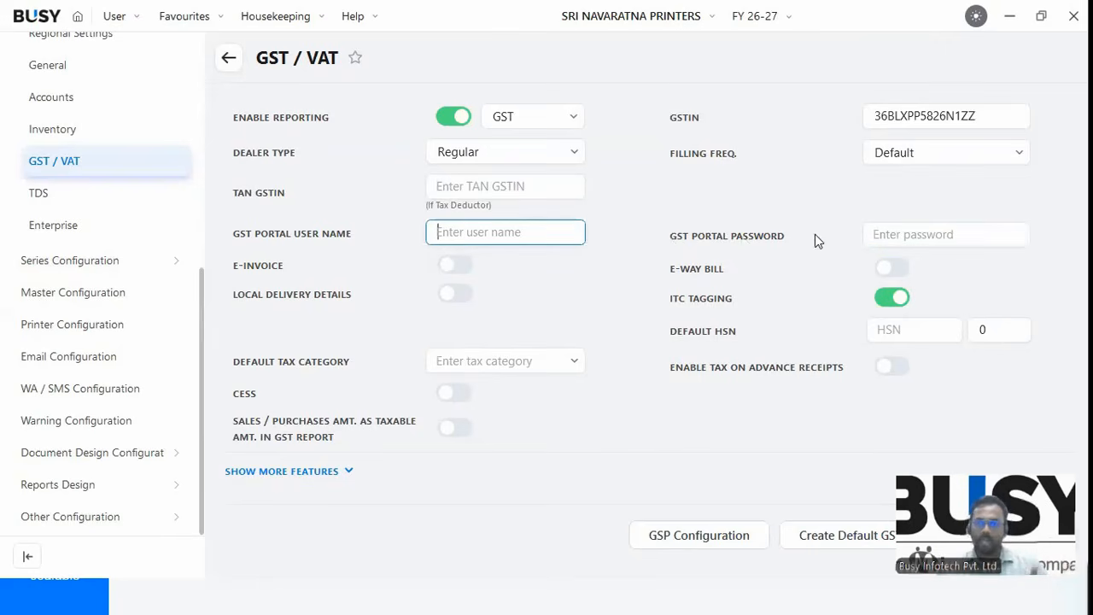
pyautogui.click(877, 233)
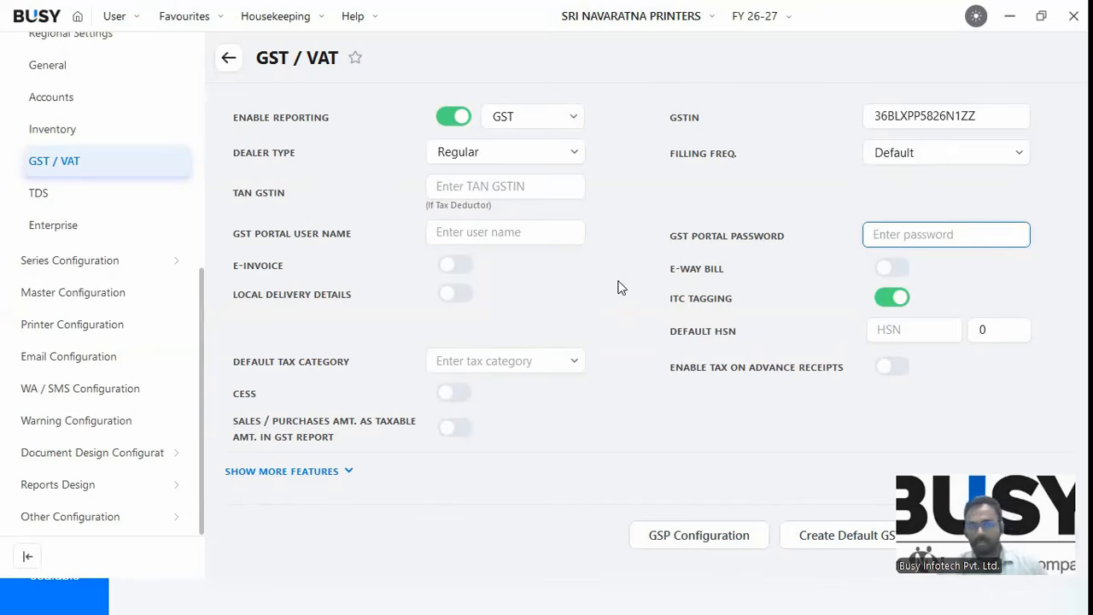
pyautogui.click(451, 272)
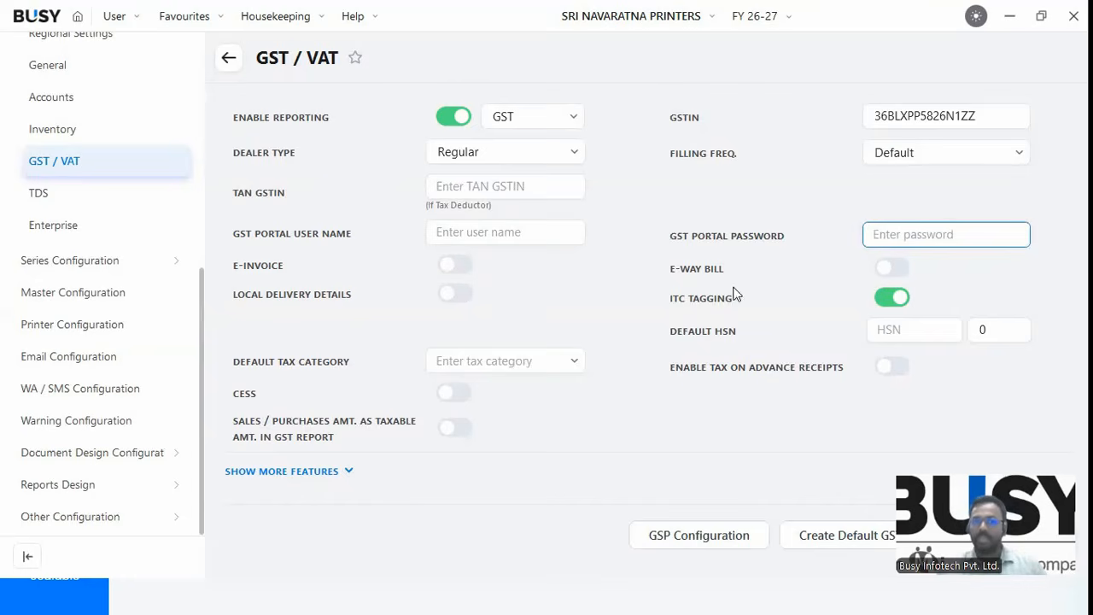
pyautogui.click(887, 273)
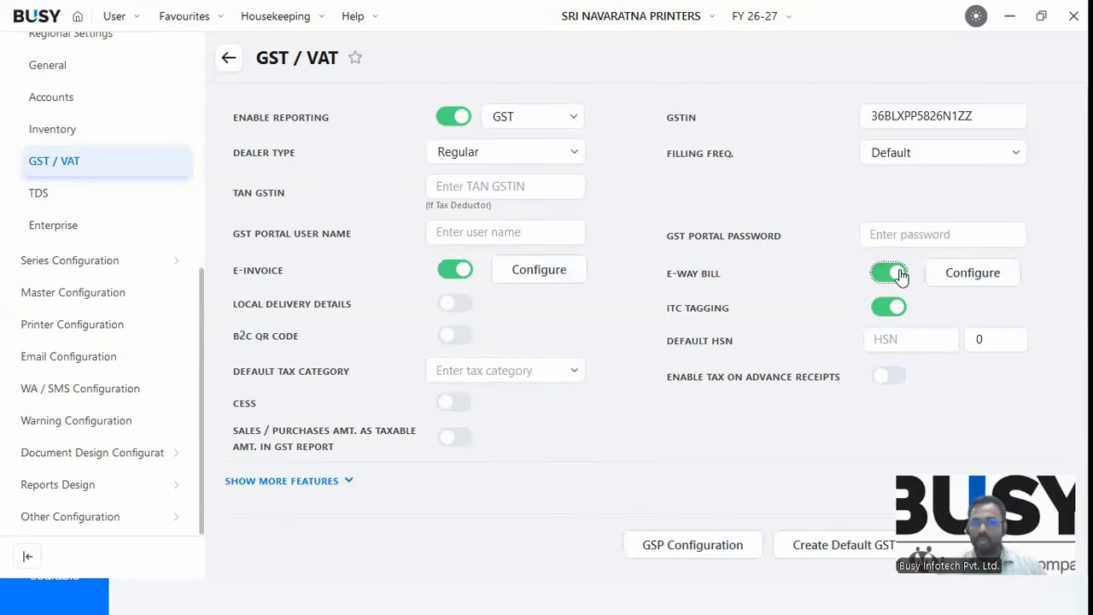
# In E-Invoice configuration, set From Place to BANGALORE and PIN code 560082.
pyautogui.click(555, 278)
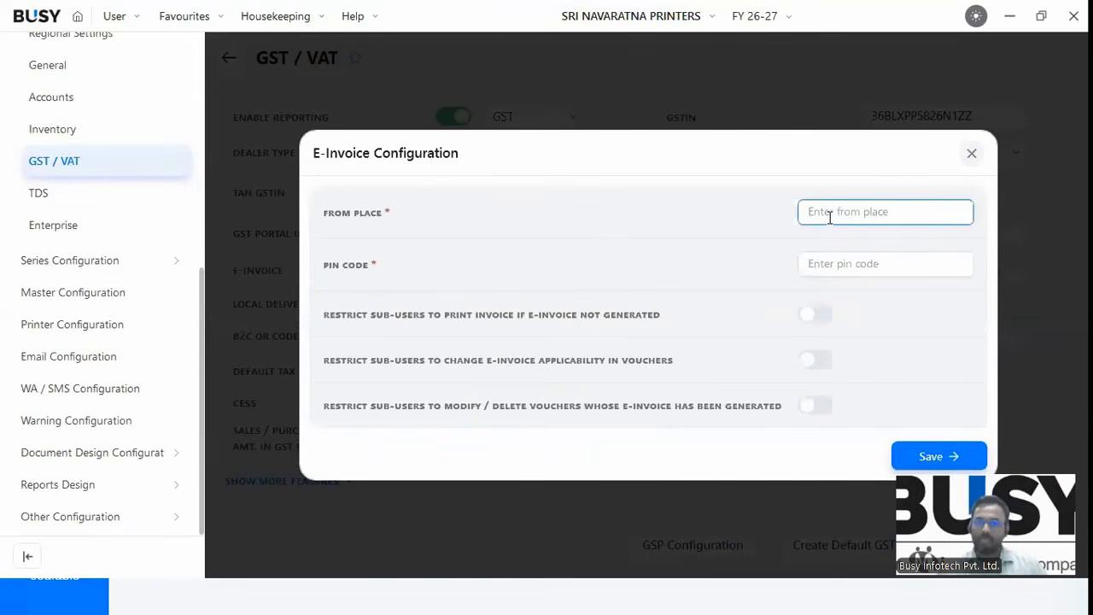
pyautogui.write('56')
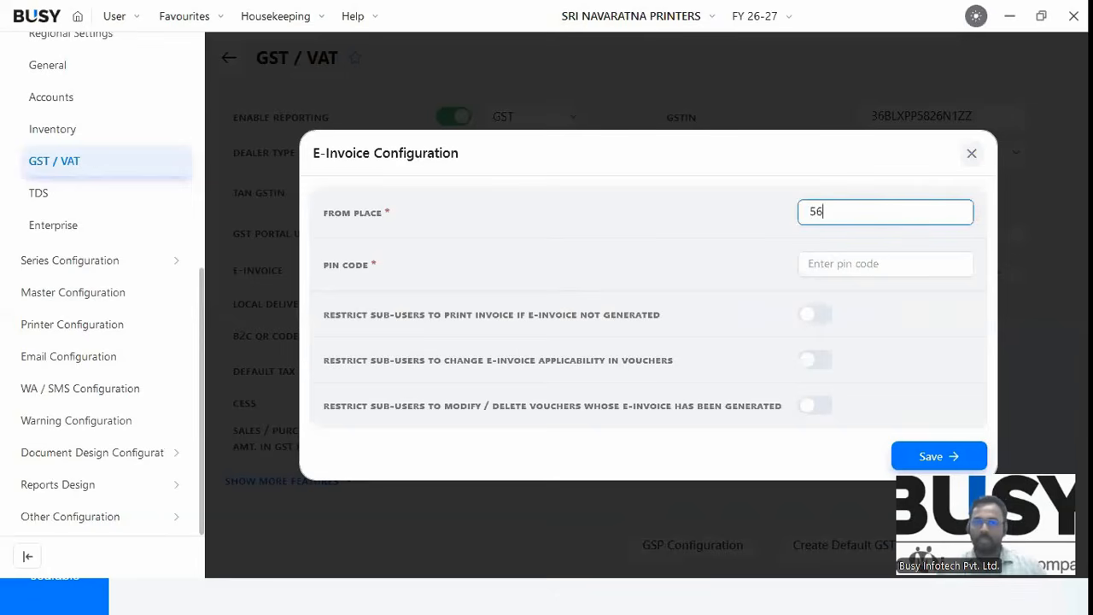
pyautogui.press('BackSpace')
pyautogui.press('BackSpace')
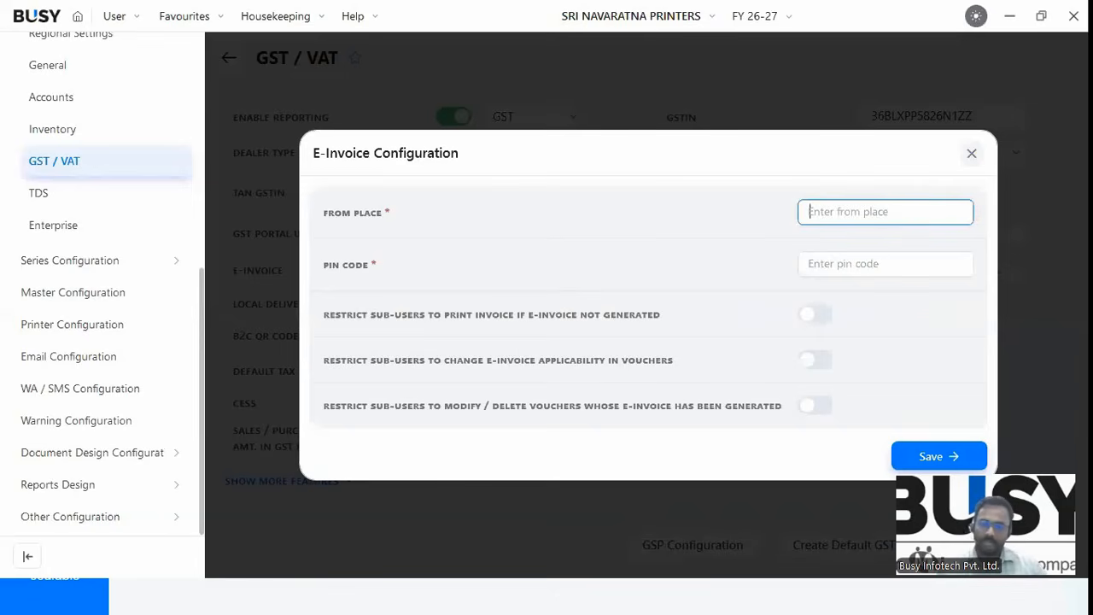
pyautogui.write('BANGALORE')
pyautogui.press('Tab')
pyautogui.write('560082')
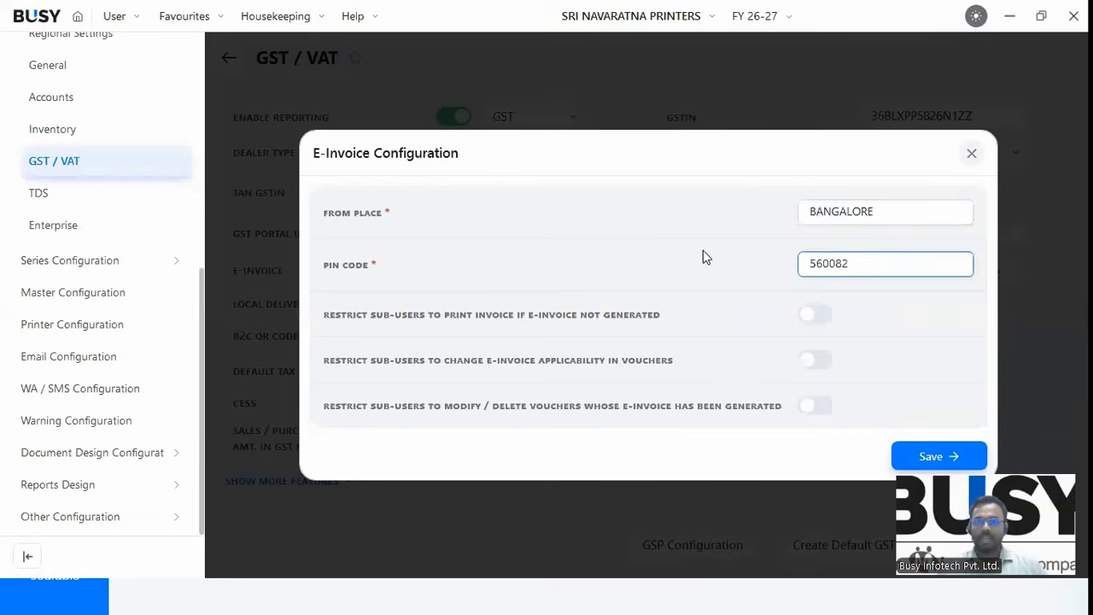
pyautogui.hotkey('shift', 'Tab')
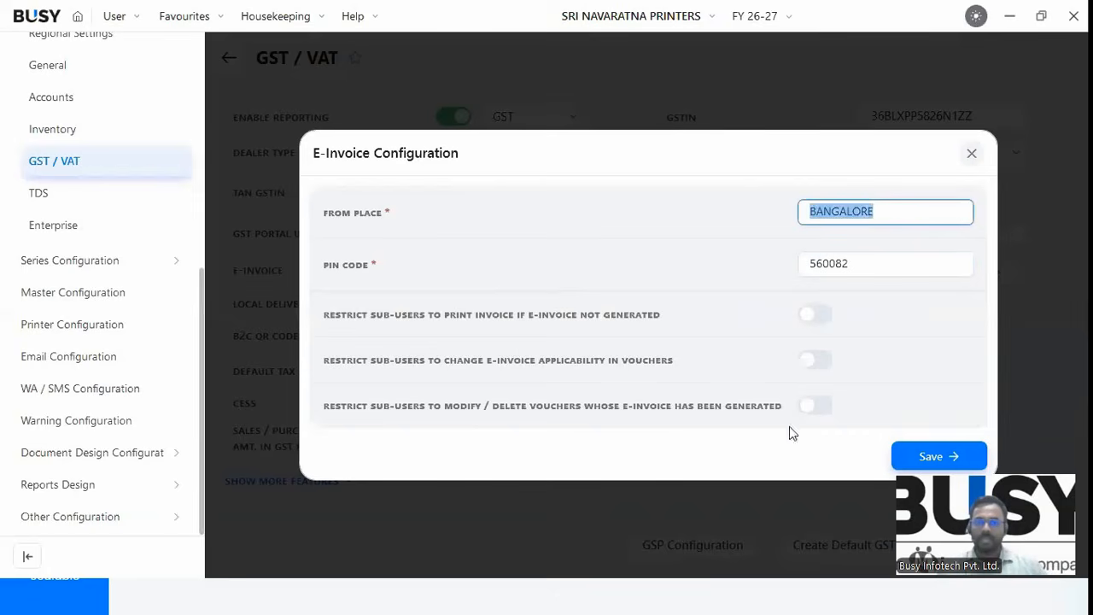
# Toggle the sub-user print and applicability restrictions on and back off, then close the dialog.
pyautogui.click(807, 320)
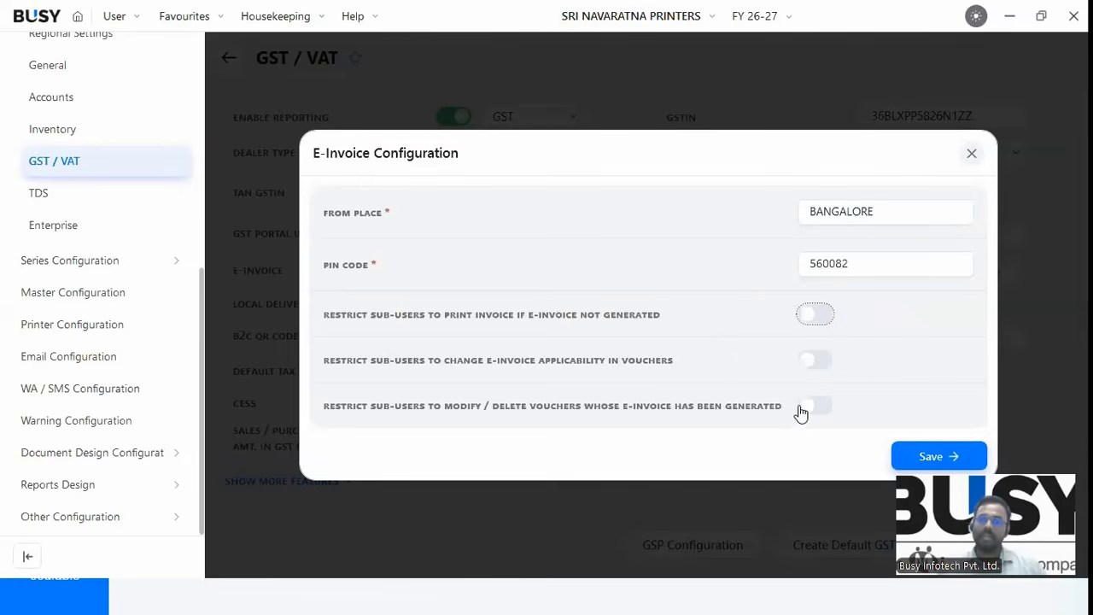
pyautogui.press('space')
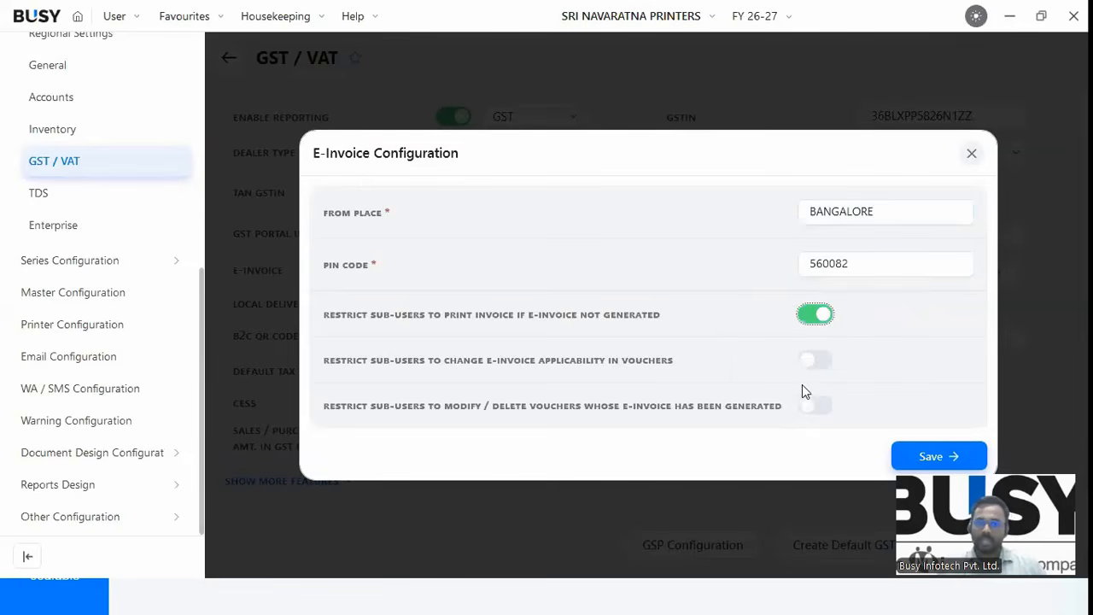
pyautogui.press('Tab')
pyautogui.press('space')
pyautogui.press('space')
pyautogui.hotkey('shift', 'Tab')
pyautogui.press('space')
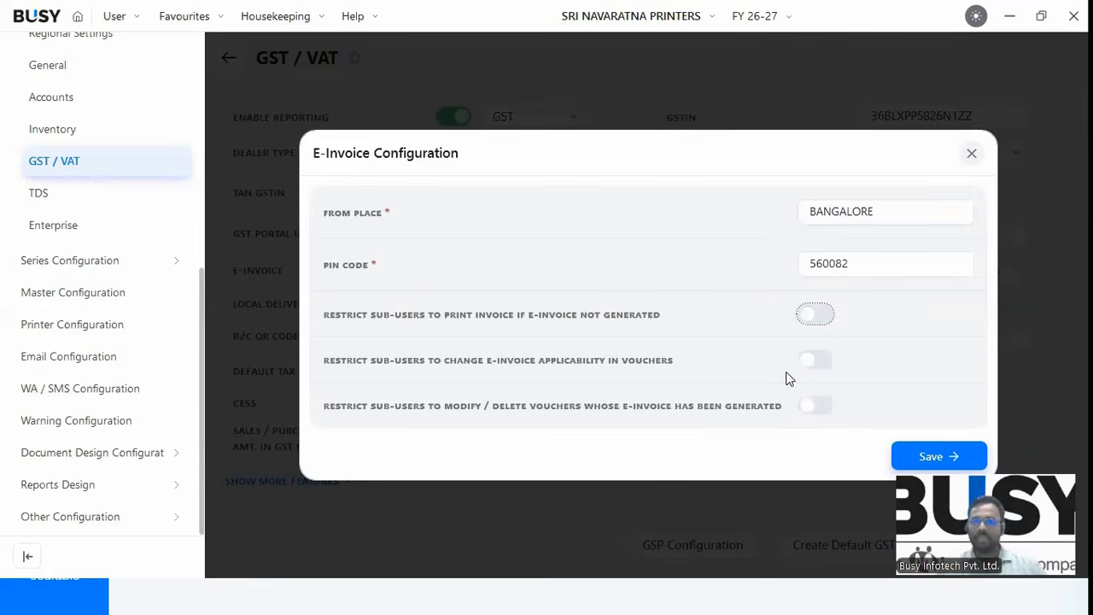
pyautogui.press('Escape')
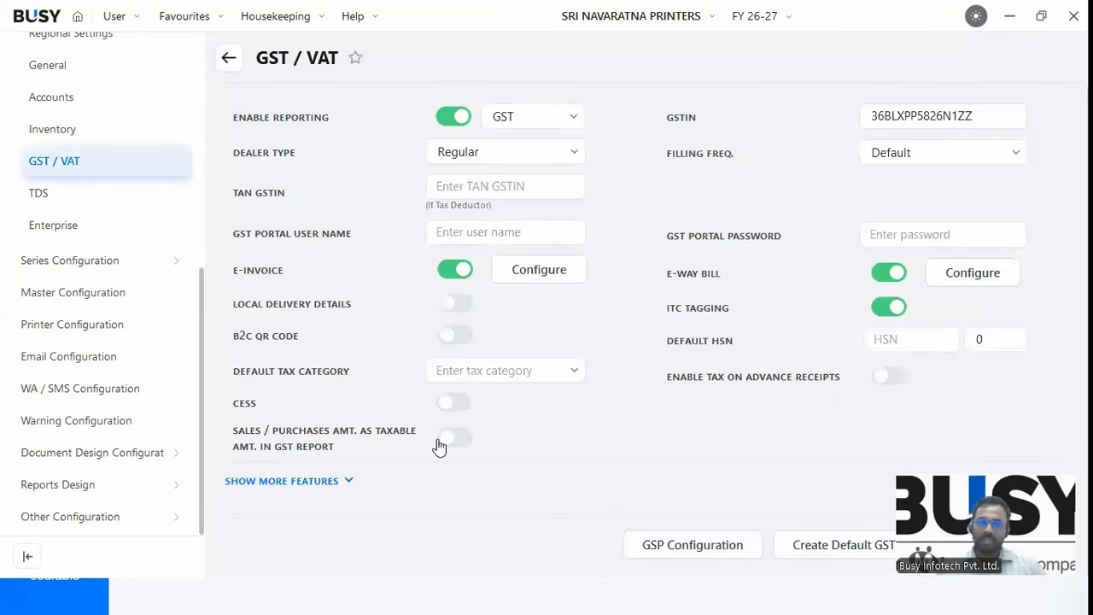
# Reveal the extra GST features and close the E-Way Bill configuration without changes.
pyautogui.click(350, 480)
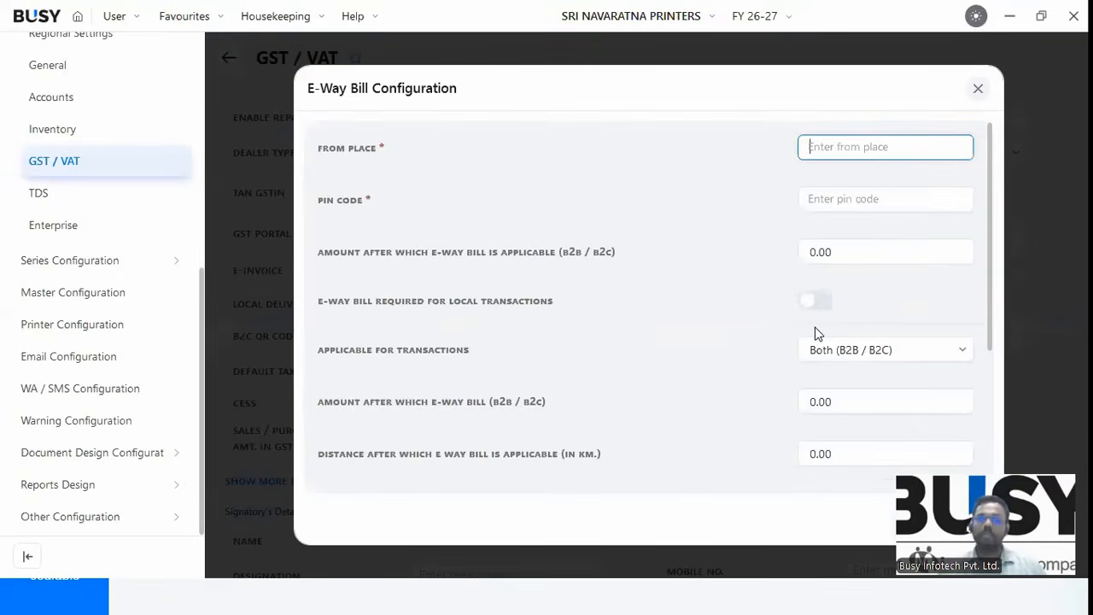
pyautogui.click(977, 88)
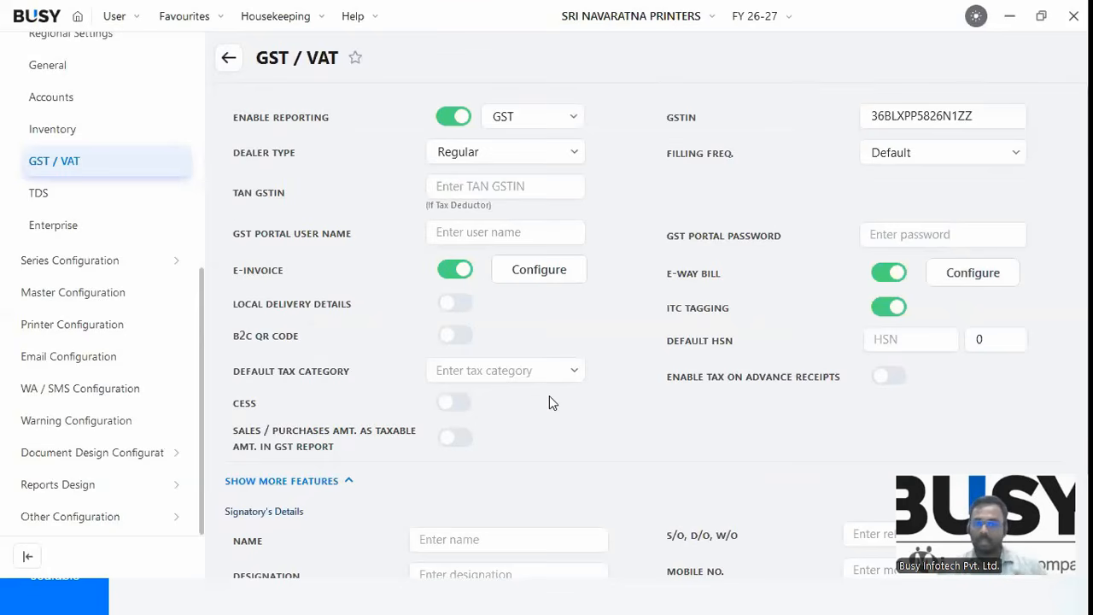
pyautogui.scroll(-1, 503, 402)
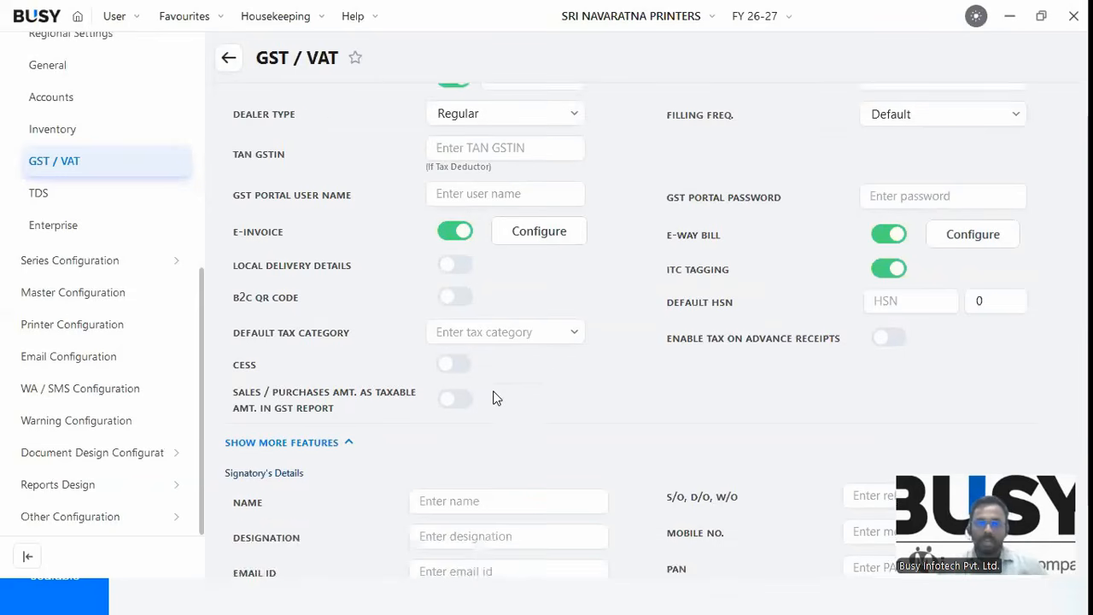
pyautogui.scroll(1, 495, 398)
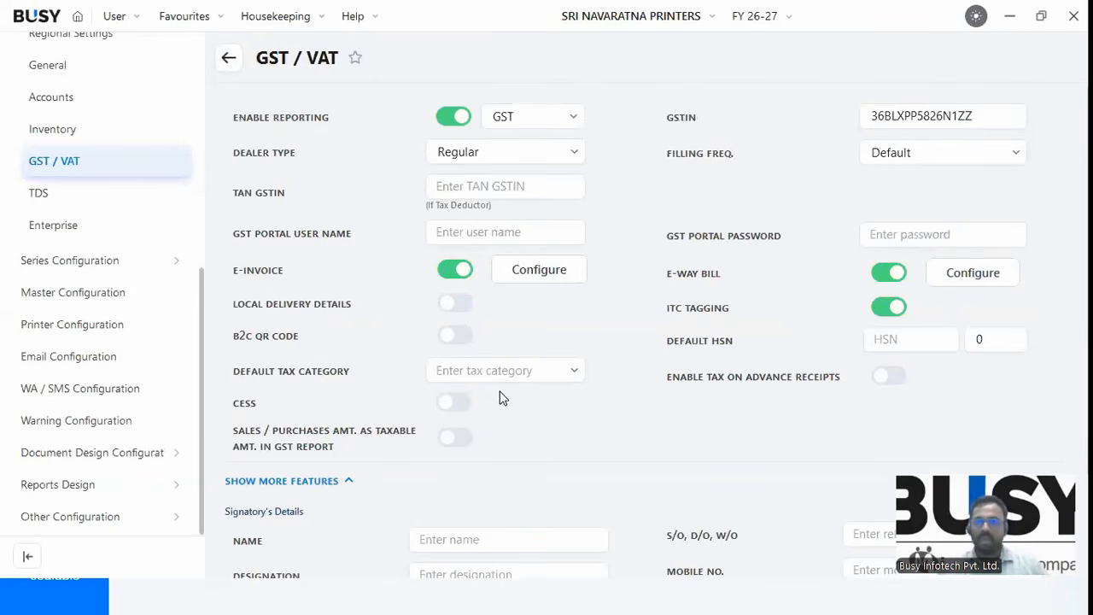
# Keep the dealer type as Regular and set the filing frequency to Monthly.
pyautogui.click(509, 150)
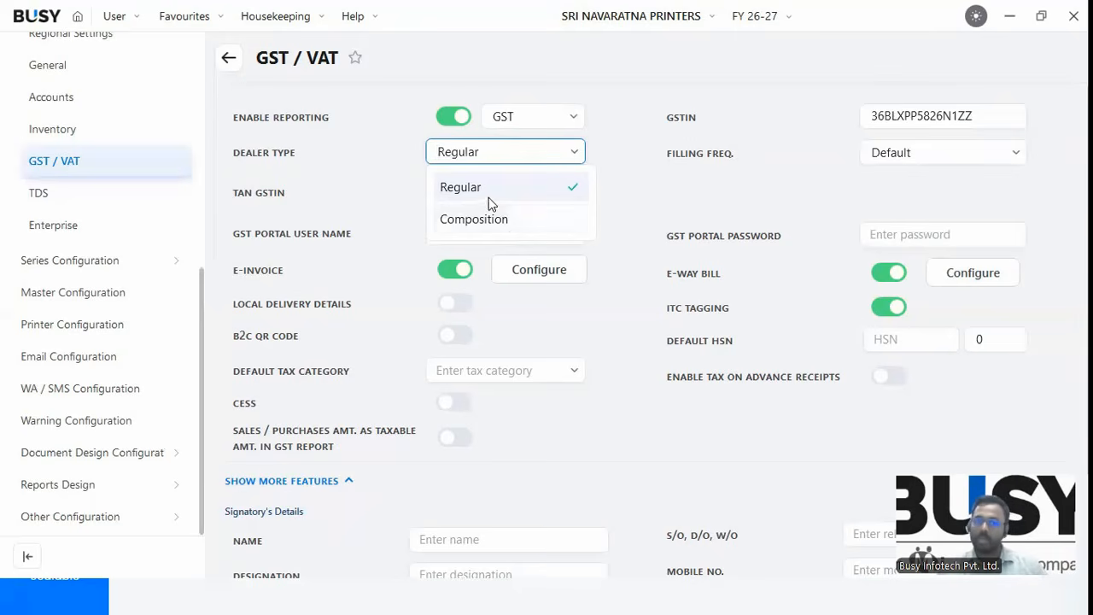
pyautogui.press('Return')
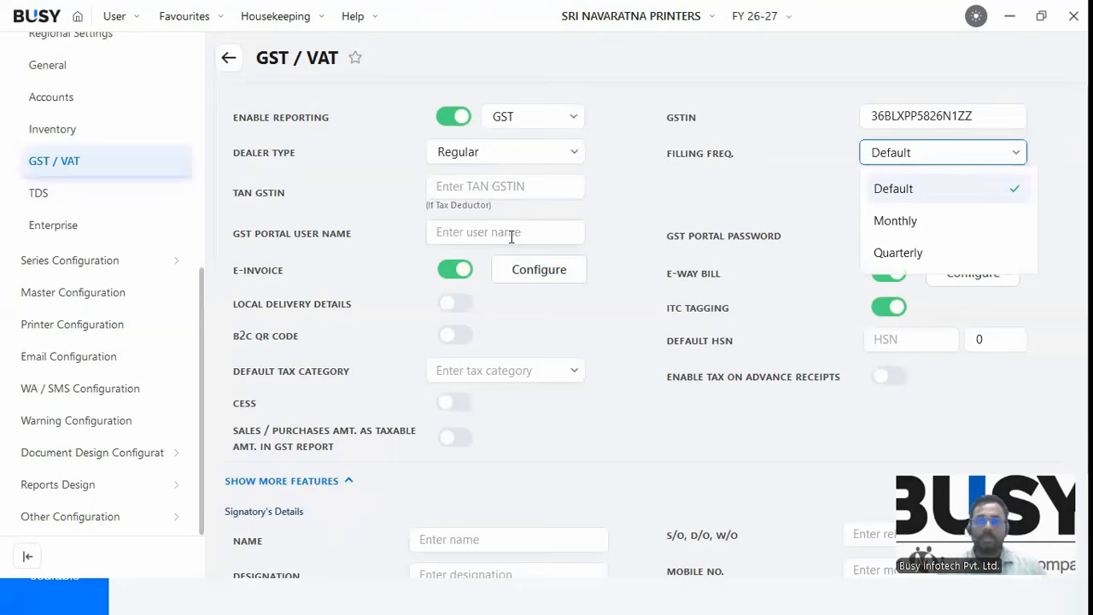
pyautogui.click(547, 152)
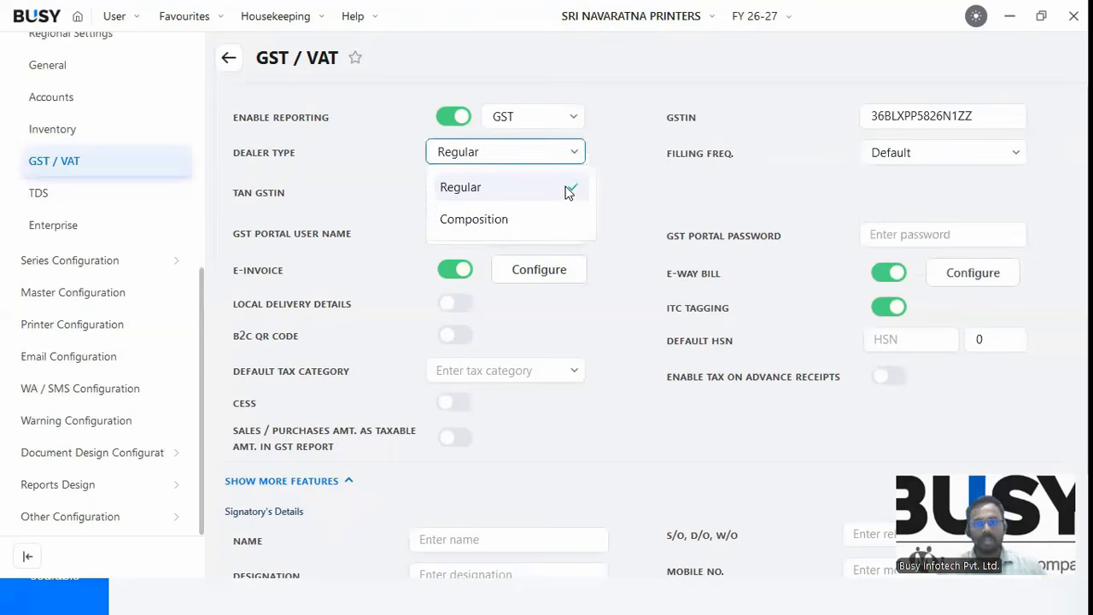
pyautogui.click(938, 158)
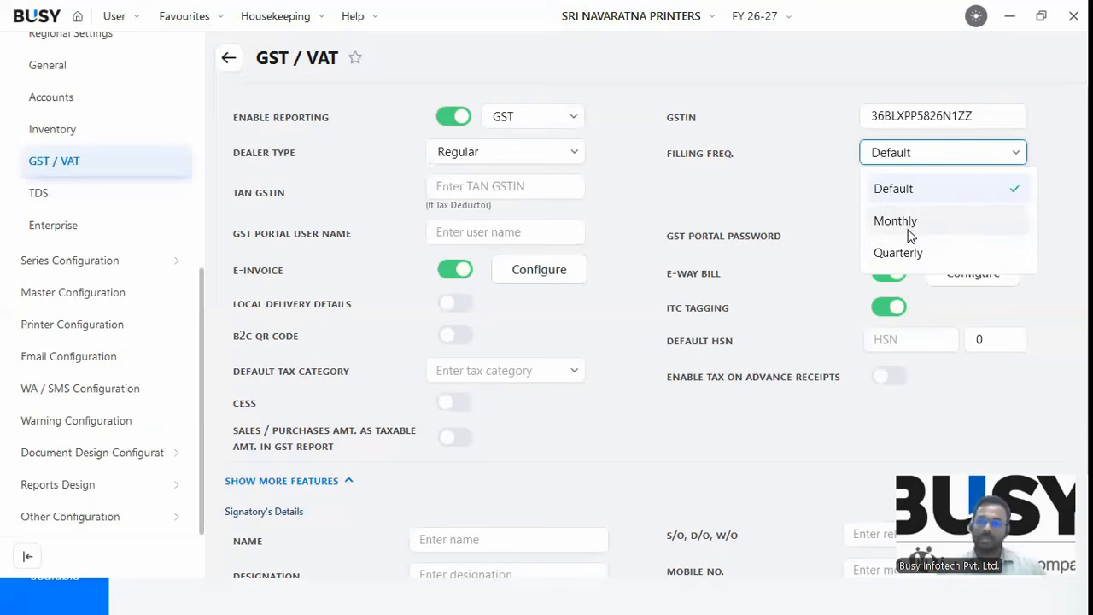
pyautogui.click(896, 223)
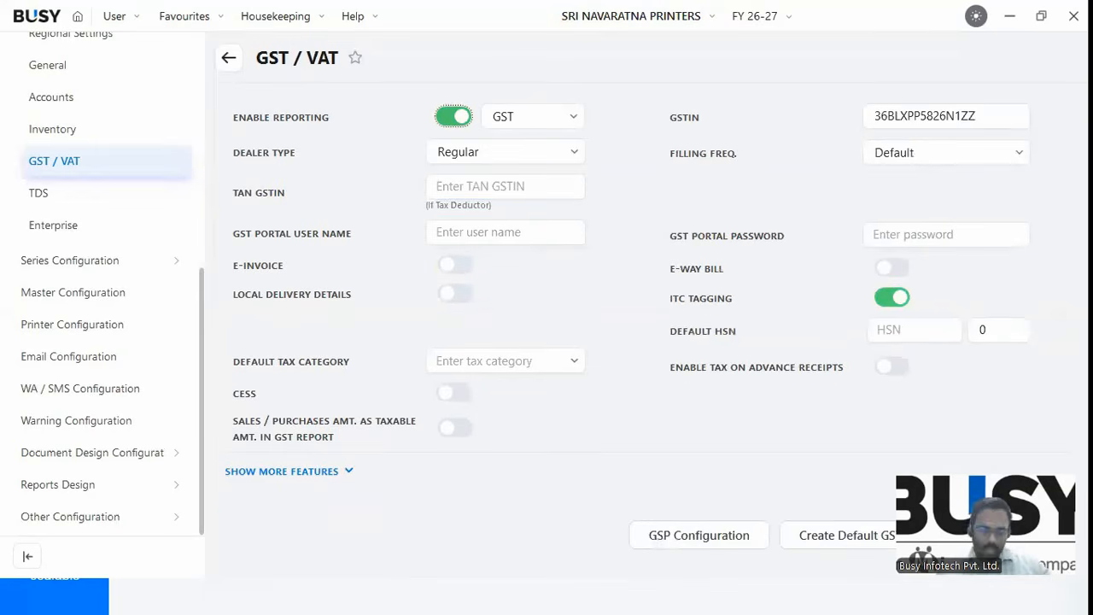
# Minimise BUSY and show the presentation's GST Masters slide.
pyautogui.click(688, 595)
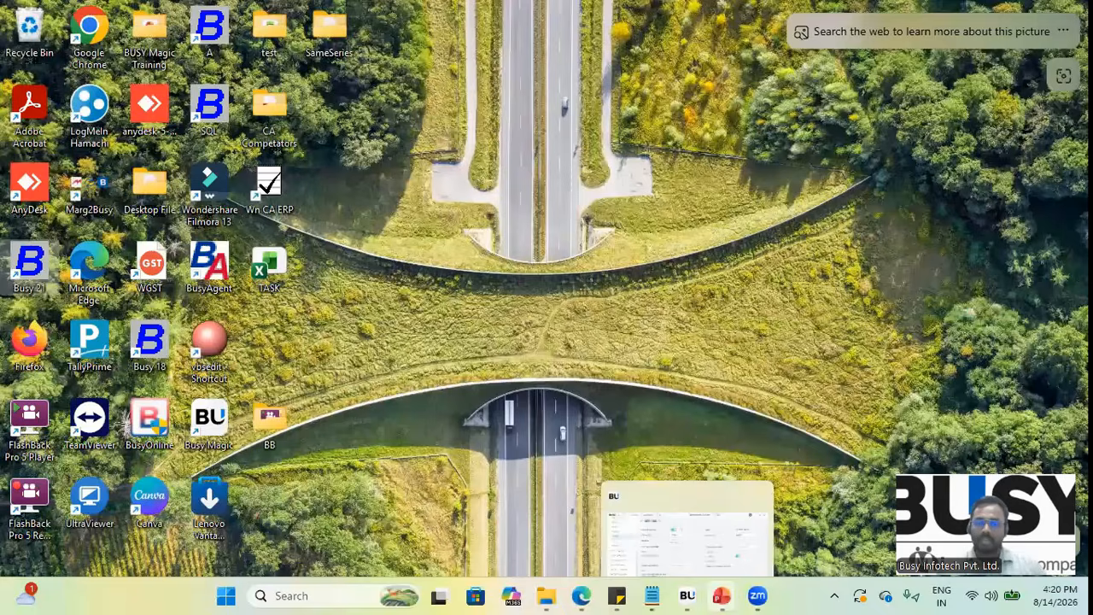
pyautogui.click(721, 595)
pyautogui.click(485, 368)
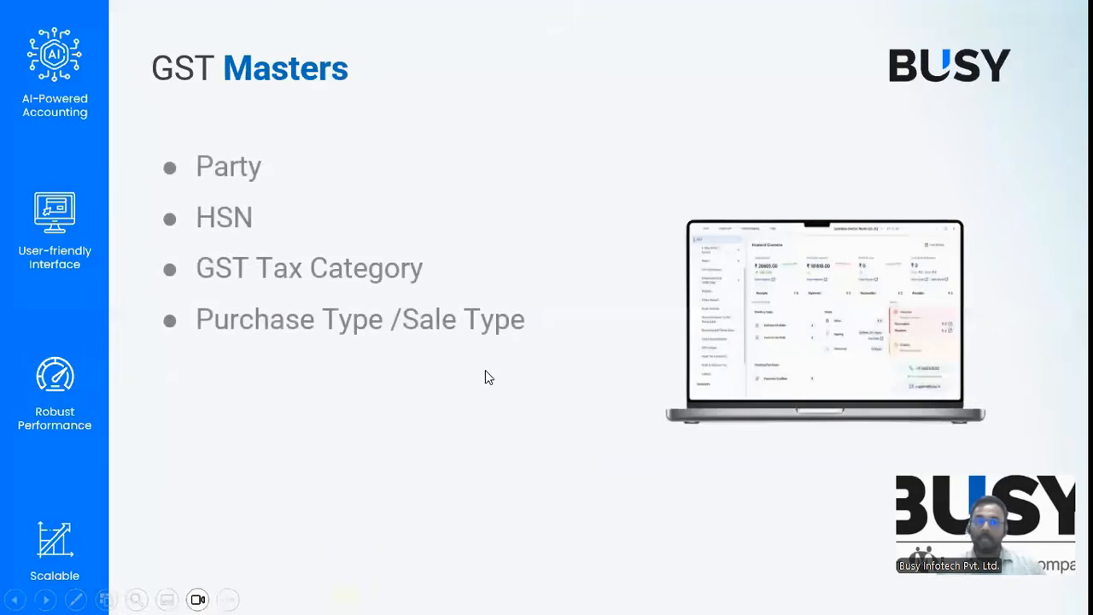
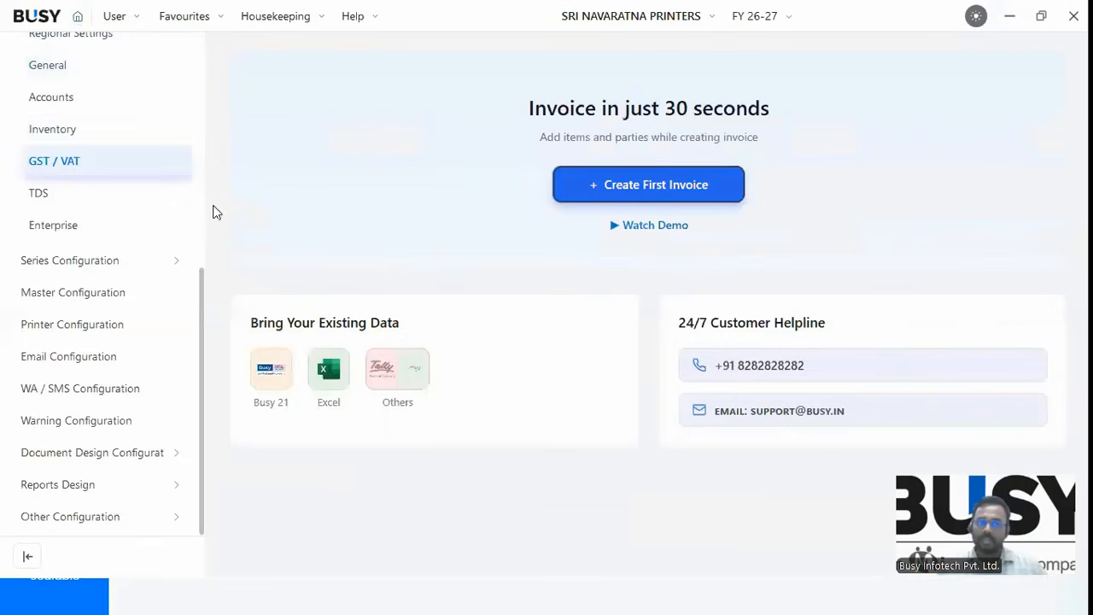
# Expand Party in the sidebar and view the Customers and one-entry Suppliers lists.
pyautogui.scroll(5, 195, 36)
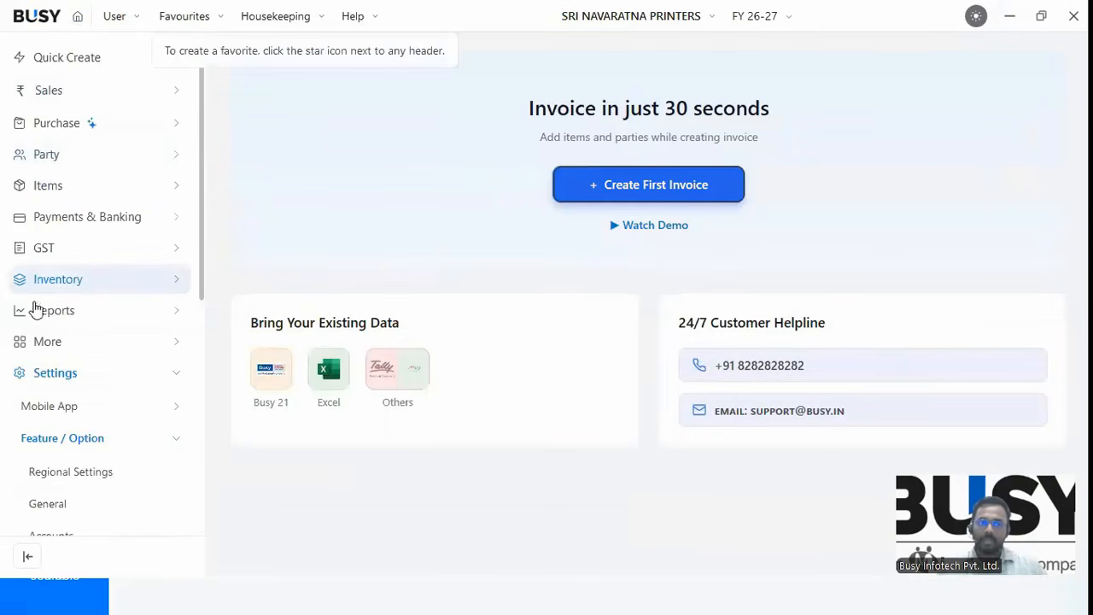
pyautogui.click(47, 157)
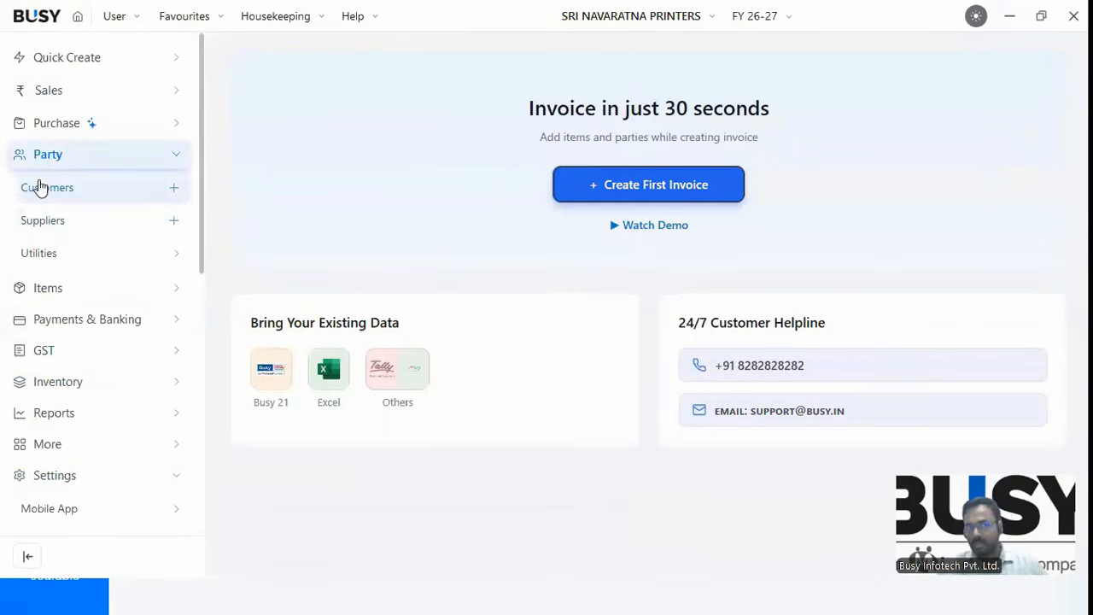
pyautogui.click(62, 196)
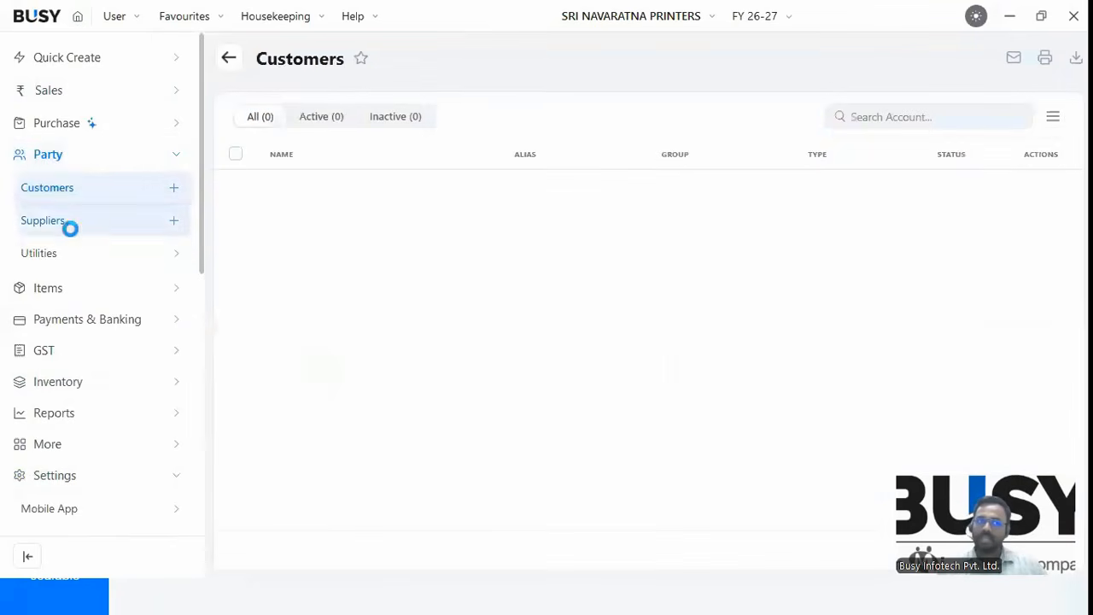
pyautogui.click(49, 222)
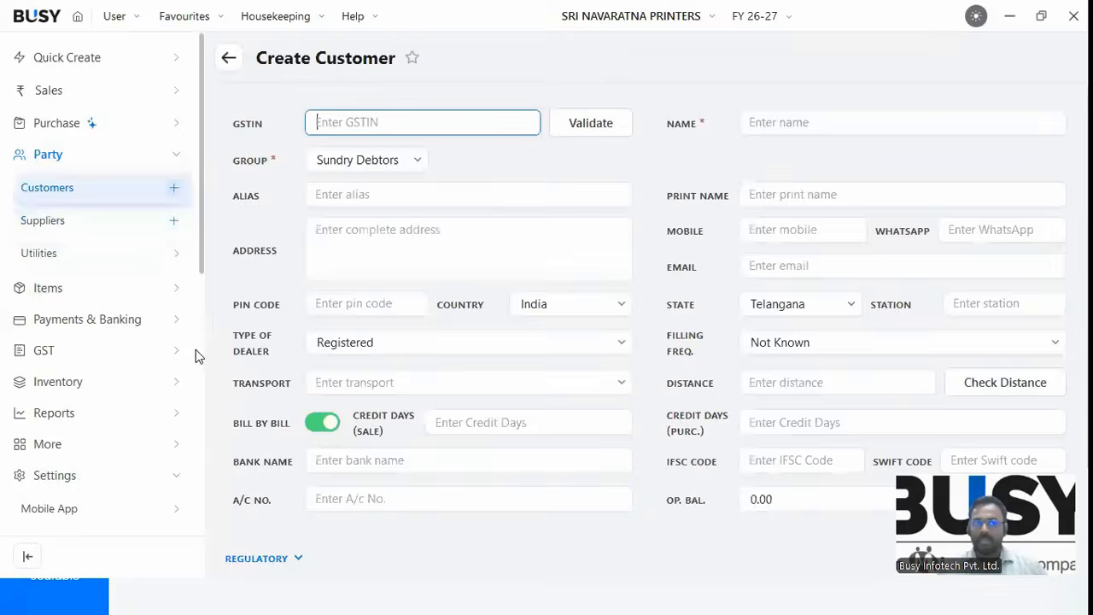
# Paste the GSTIN and accept the same-GSTIN warnings so SRI NAVARATNA PRINTERS, AMEETPET, PIN 500016 auto-fill.
pyautogui.hotkey('ctrl', 'v')
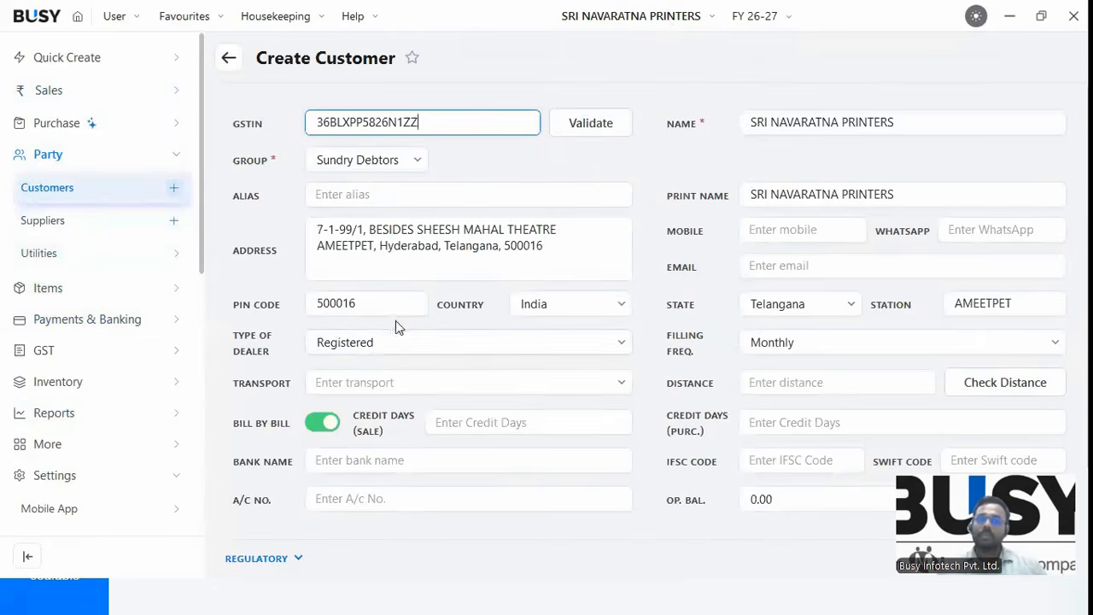
pyautogui.click(312, 312)
pyautogui.click(692, 244)
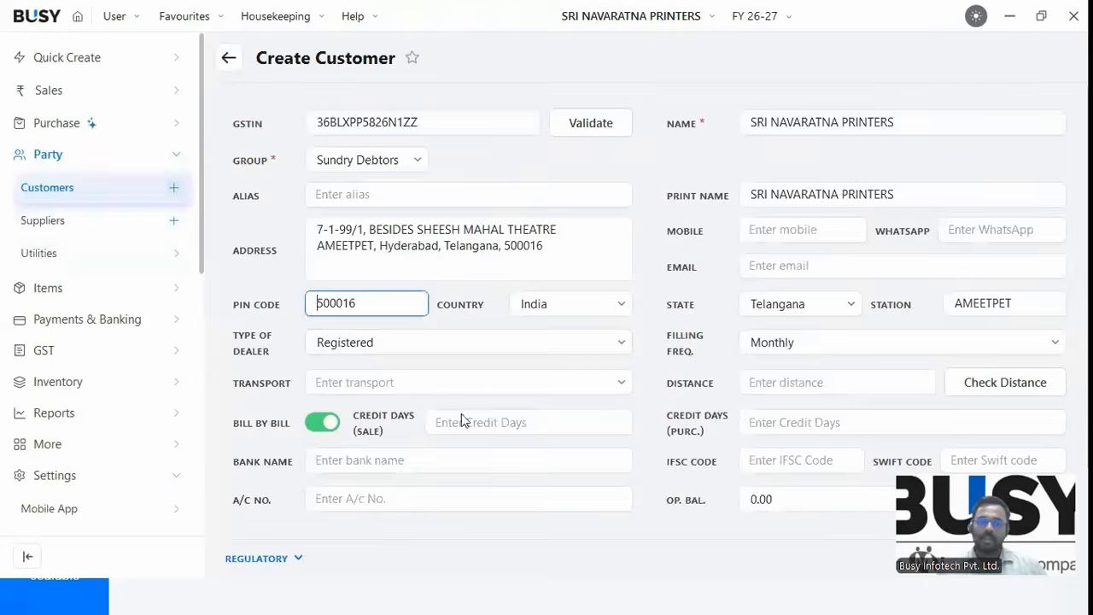
pyautogui.click(359, 382)
pyautogui.click(692, 245)
pyautogui.hotkey('ctrl', 'c')
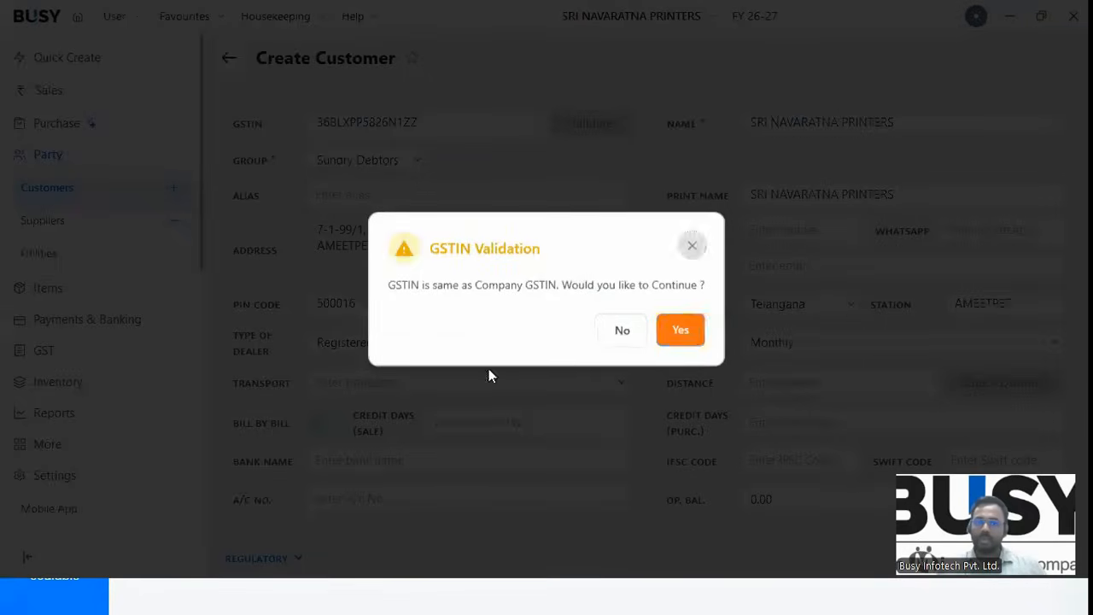
pyautogui.click(812, 348)
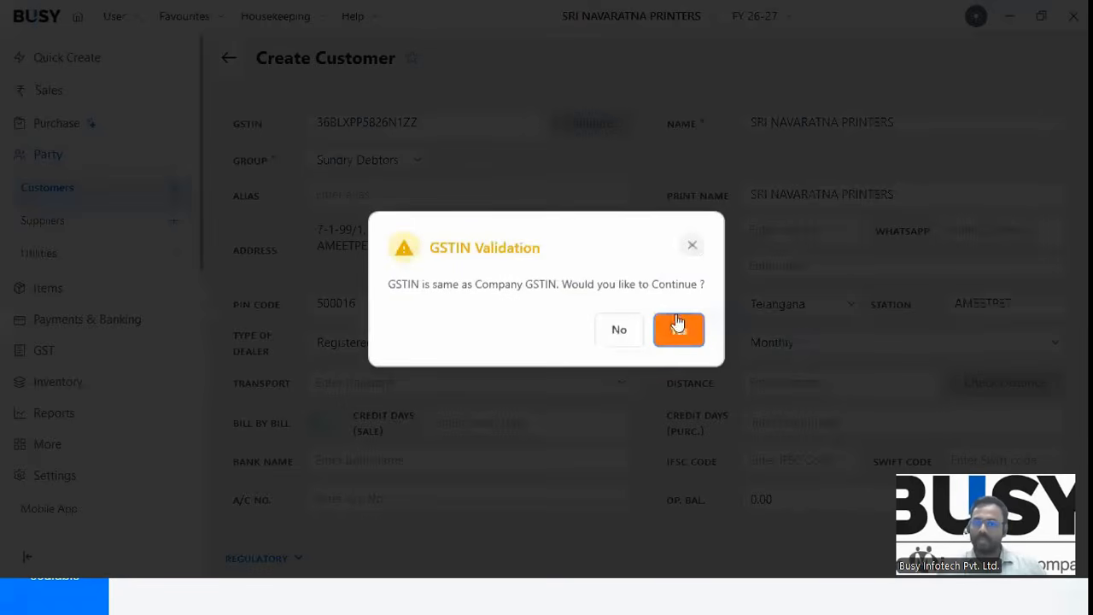
pyautogui.click(702, 331)
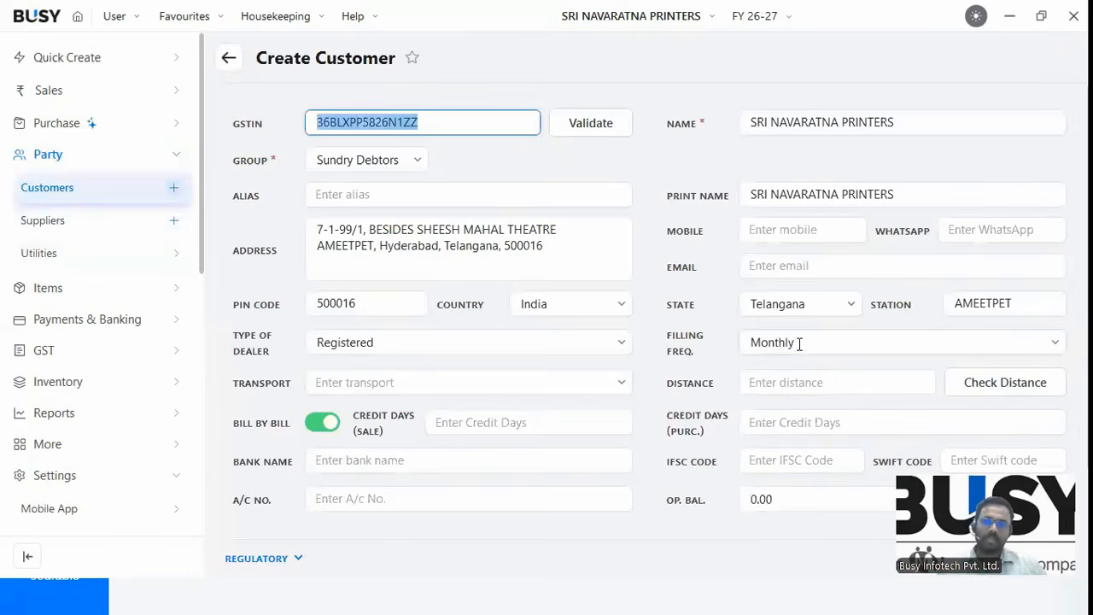
pyautogui.click(799, 343)
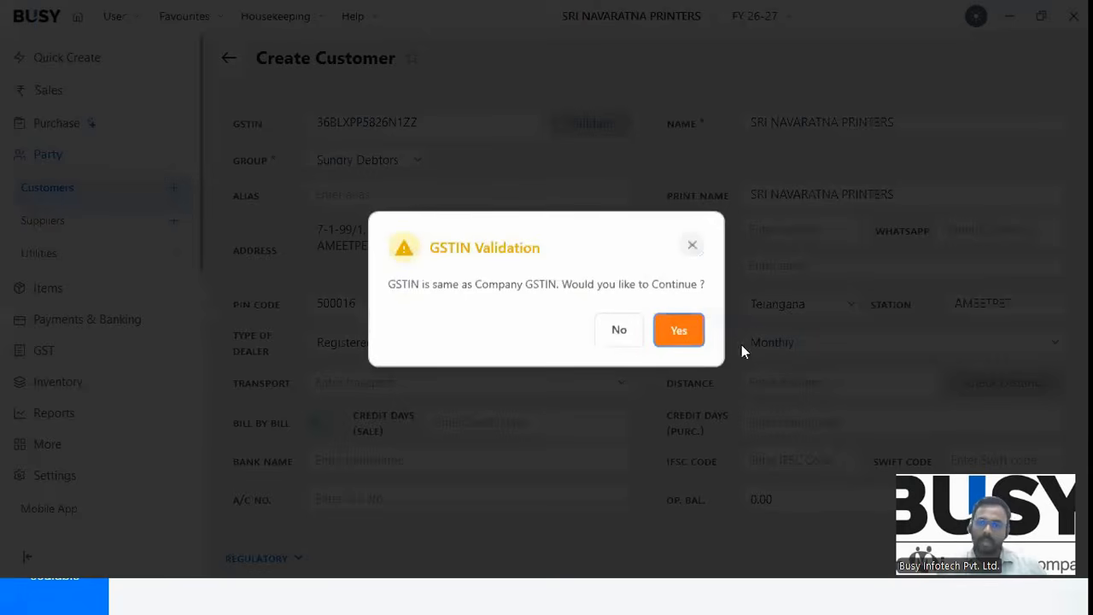
pyautogui.click(691, 248)
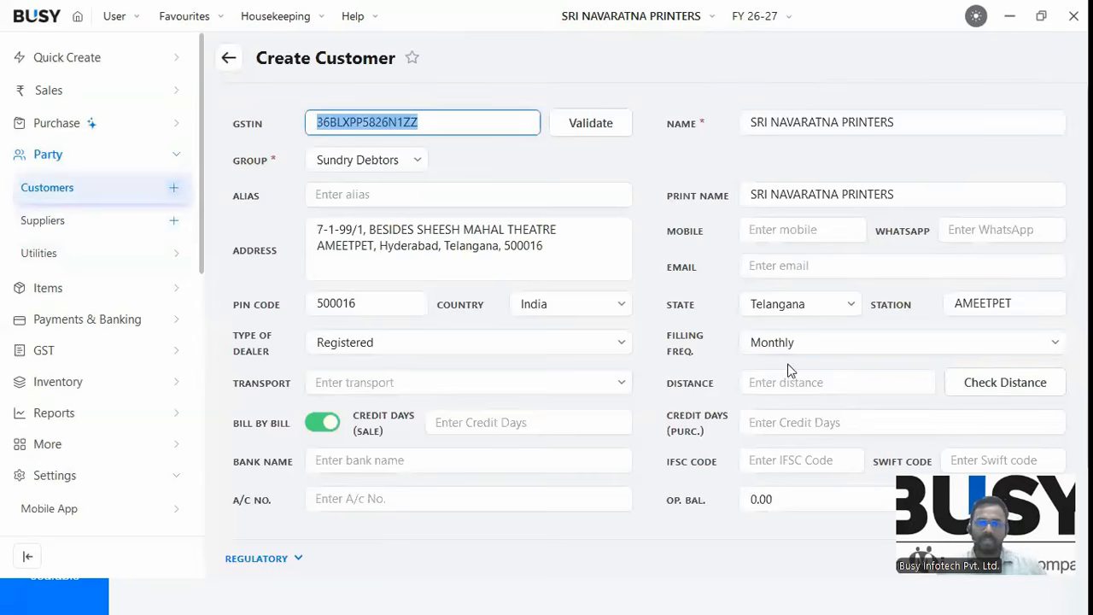
pyautogui.click(760, 239)
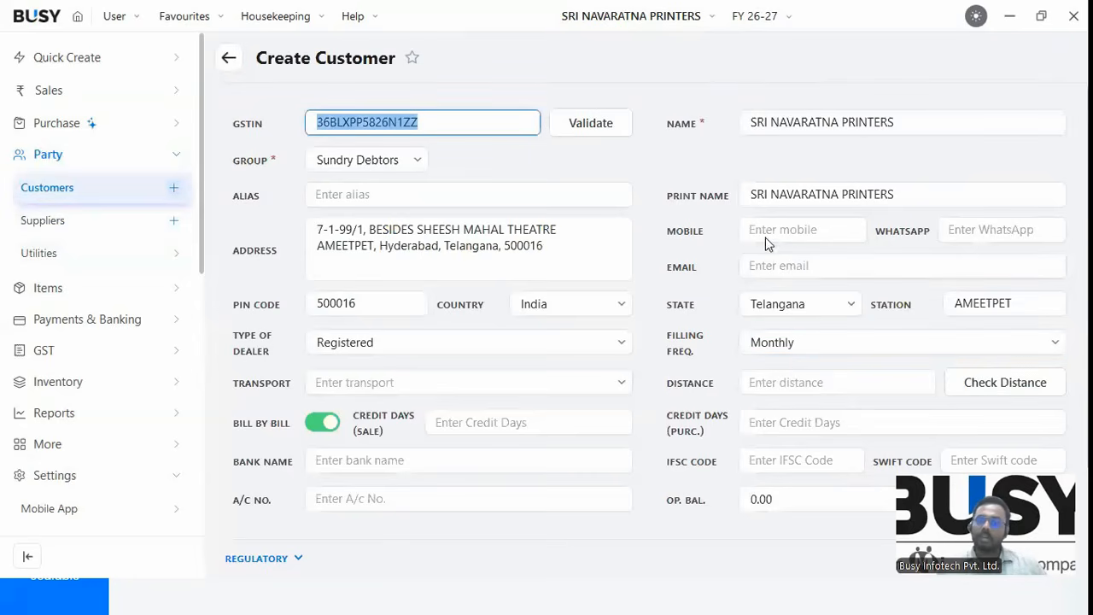
pyautogui.click(628, 332)
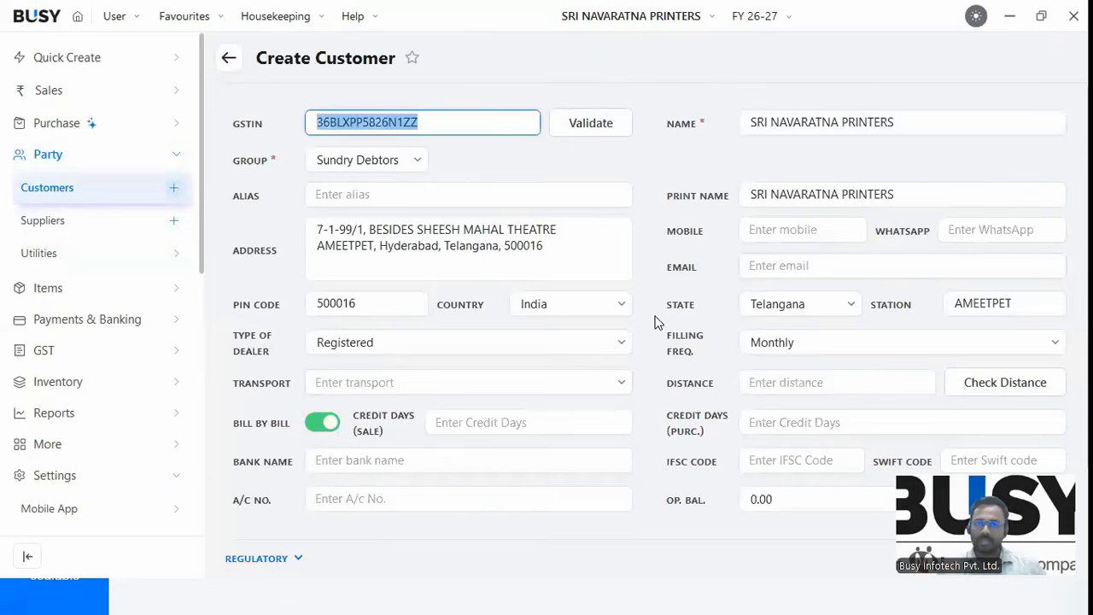
pyautogui.scroll(-3, 652, 397)
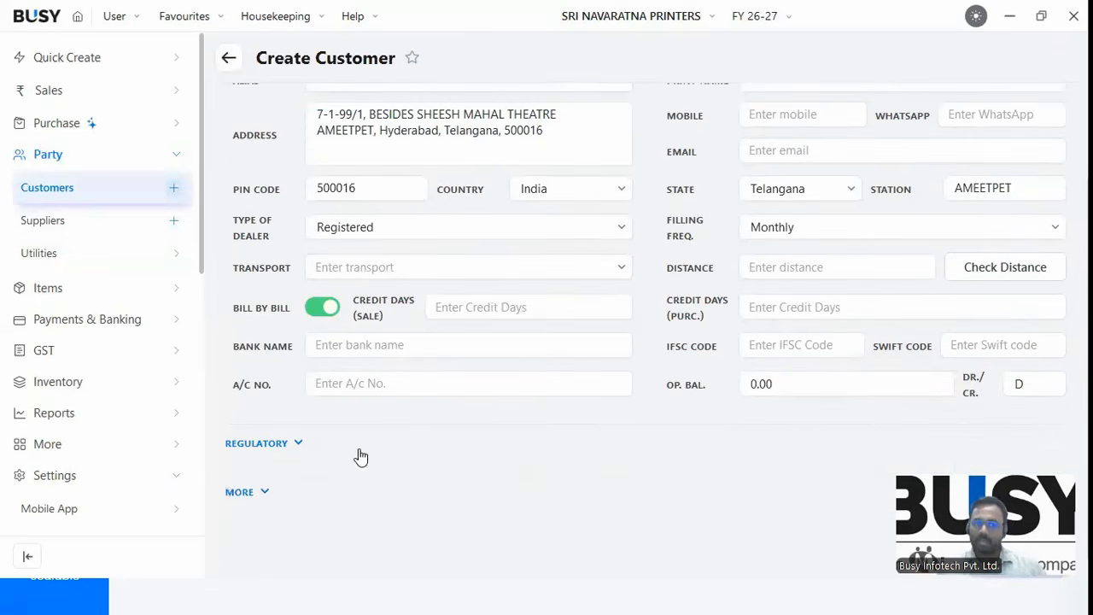
# Expand the Regulatory and More sections and set the default sale type to Central-18%.
pyautogui.click(275, 446)
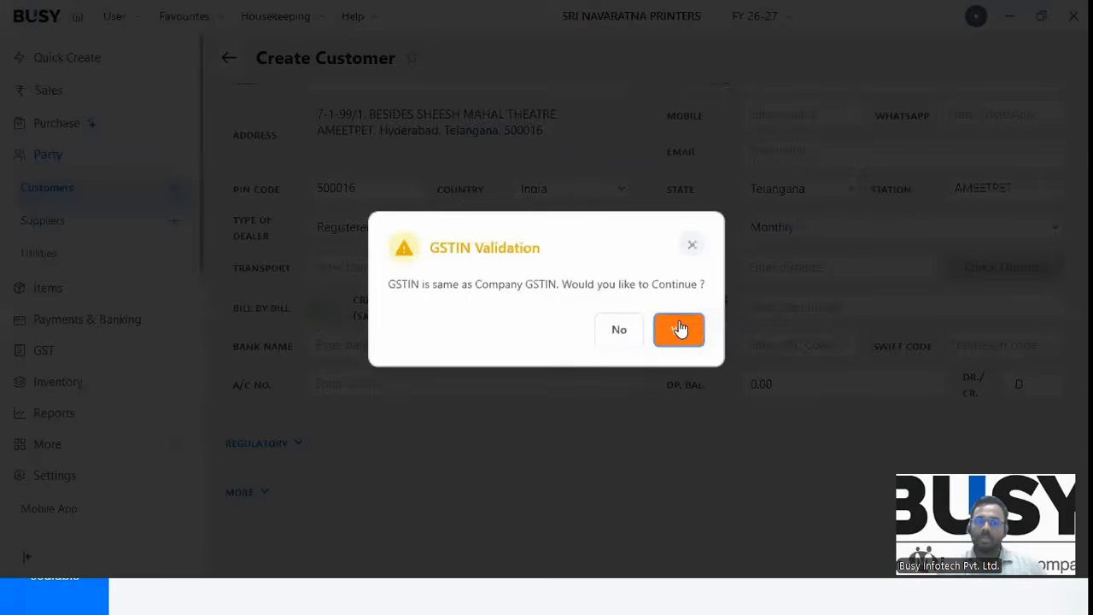
pyautogui.click(679, 329)
pyautogui.click(282, 456)
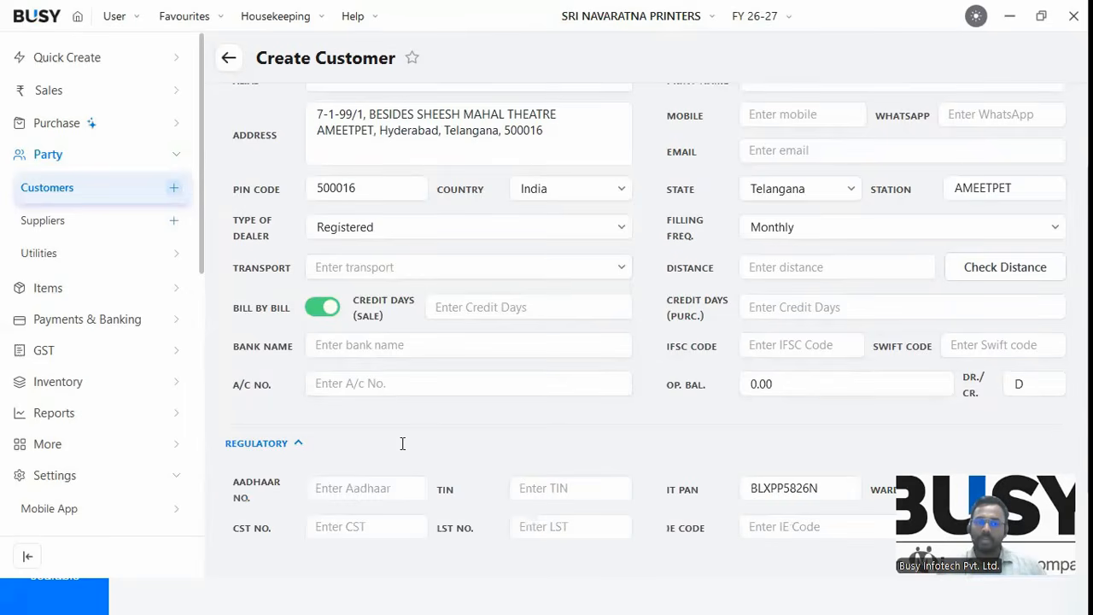
pyautogui.scroll(-3, 402, 444)
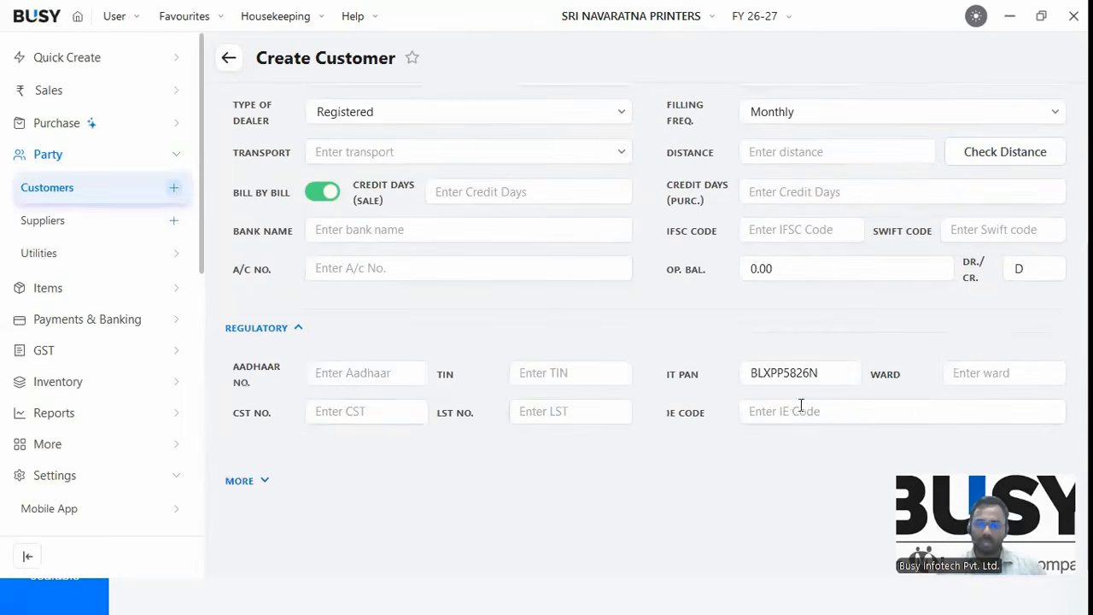
pyautogui.scroll(-1, 272, 438)
pyautogui.click(343, 464)
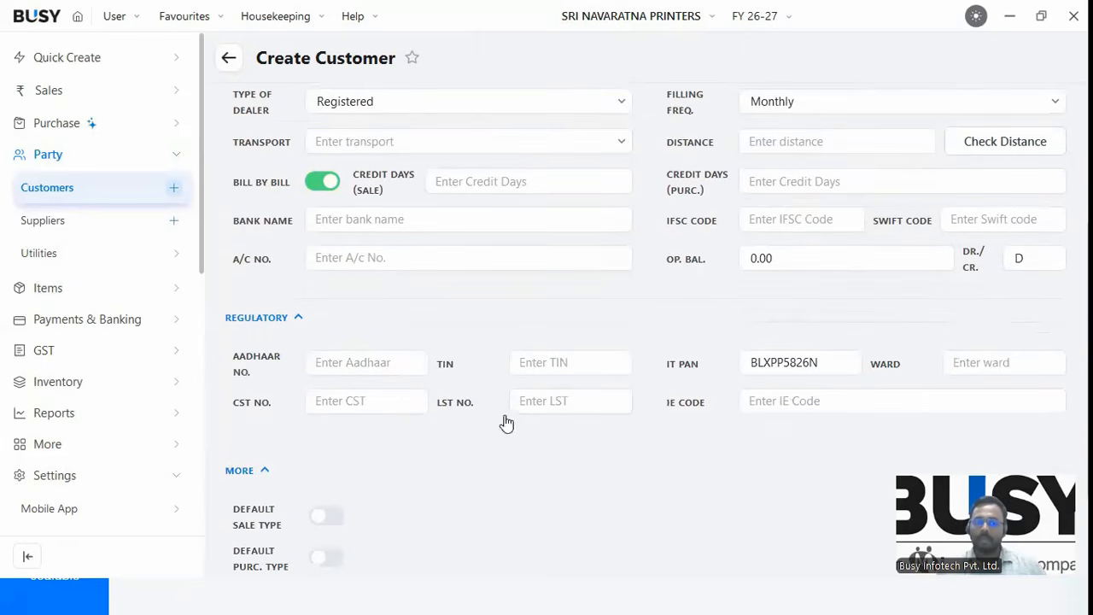
pyautogui.scroll(-4, 288, 466)
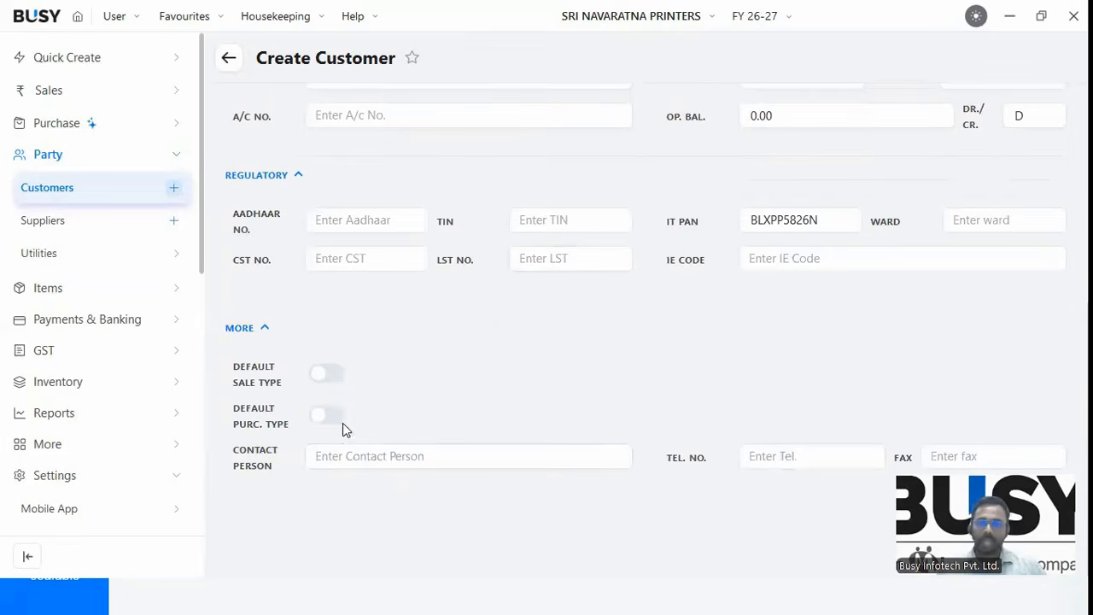
pyautogui.click(330, 376)
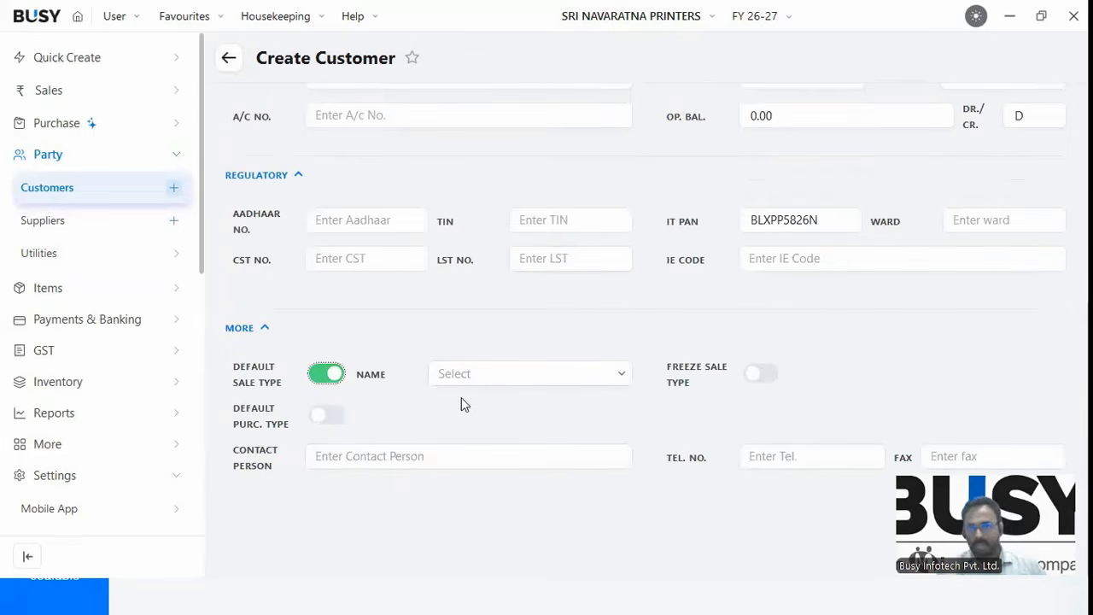
pyautogui.click(526, 374)
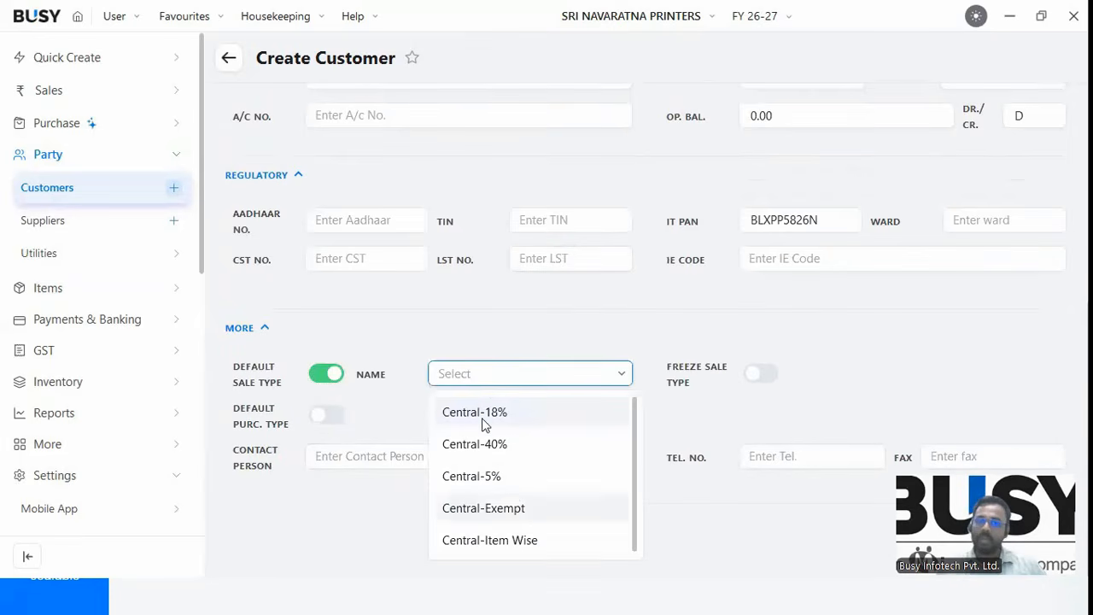
pyautogui.click(367, 422)
pyautogui.click(351, 458)
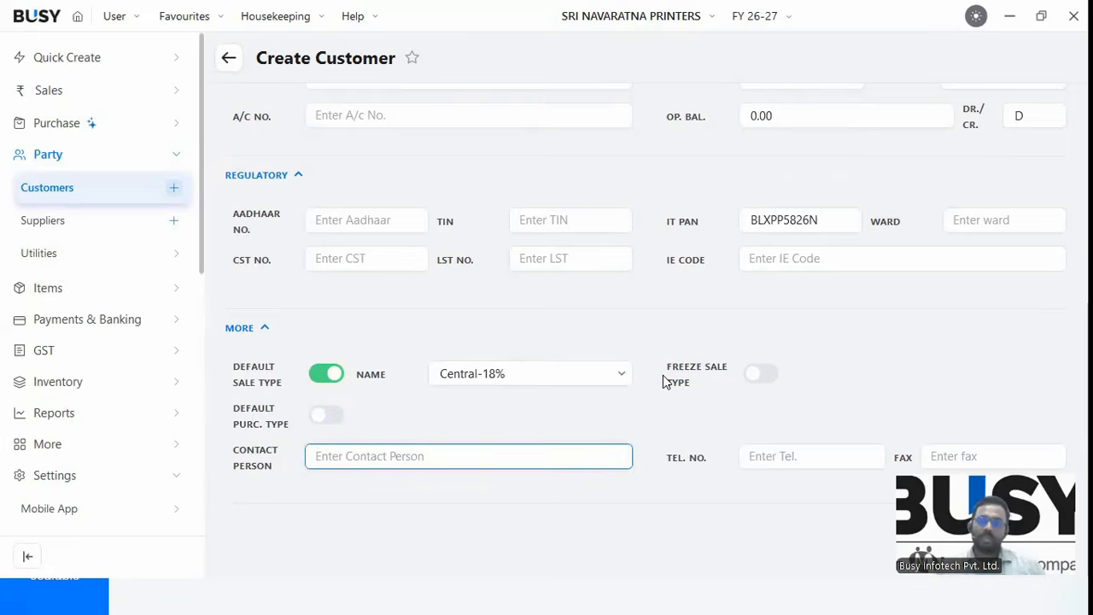
# Save the customer with Schedule III tagging left as None.
pyautogui.press('F2')
pyautogui.press('Return')
pyautogui.press('Return')
pyautogui.press('Return')
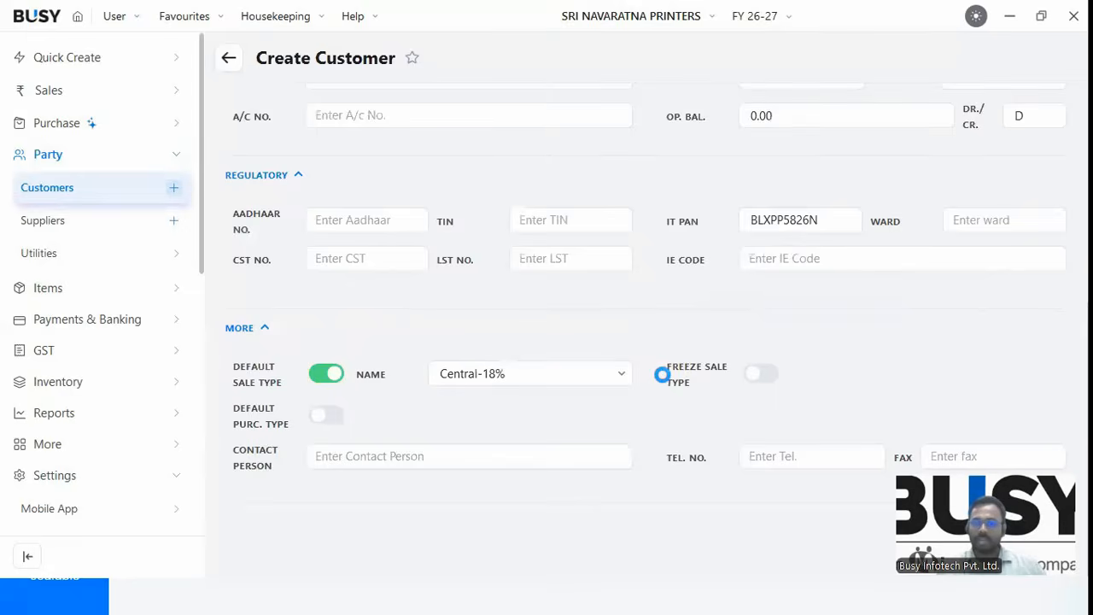
pyautogui.press('Return')
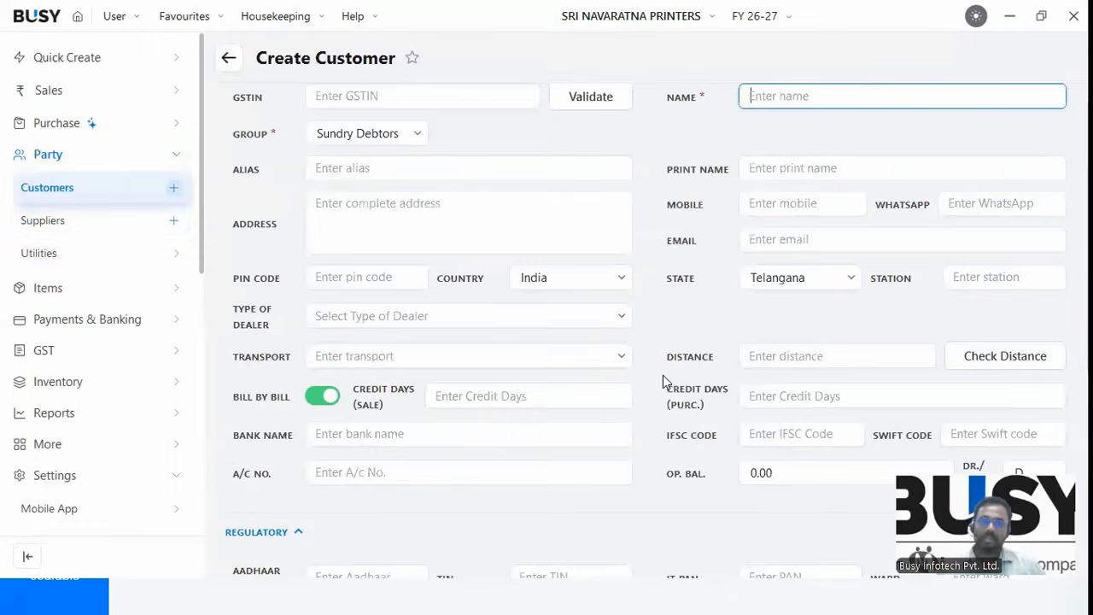
# Start a new supplier, paste the same GSTIN and validate it, showing Active status.
pyautogui.click(45, 221)
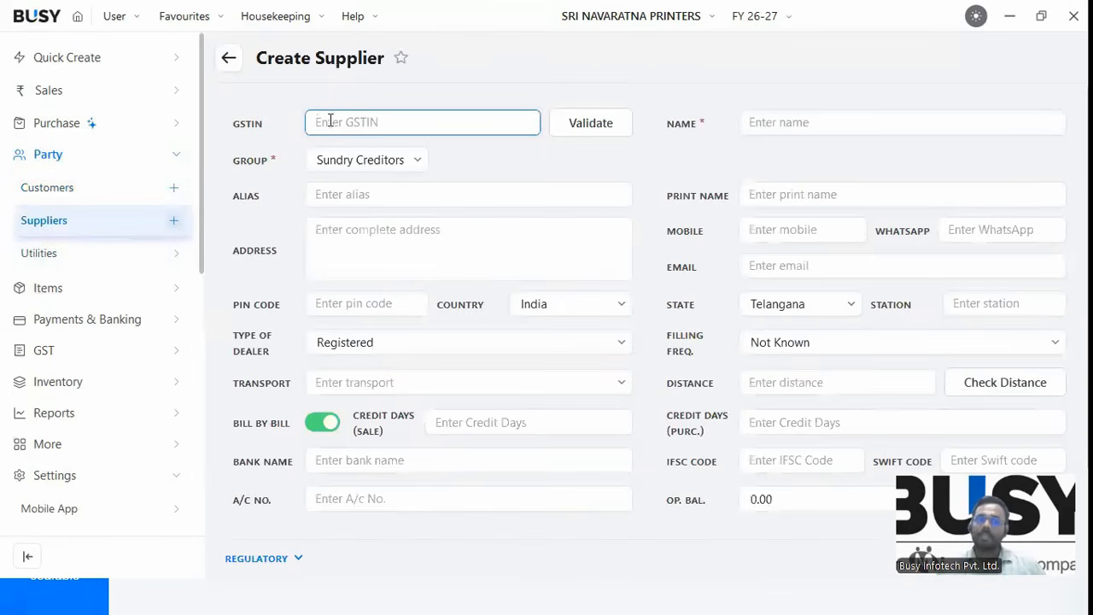
pyautogui.hotkey('ctrl', 'v')
pyautogui.click(586, 130)
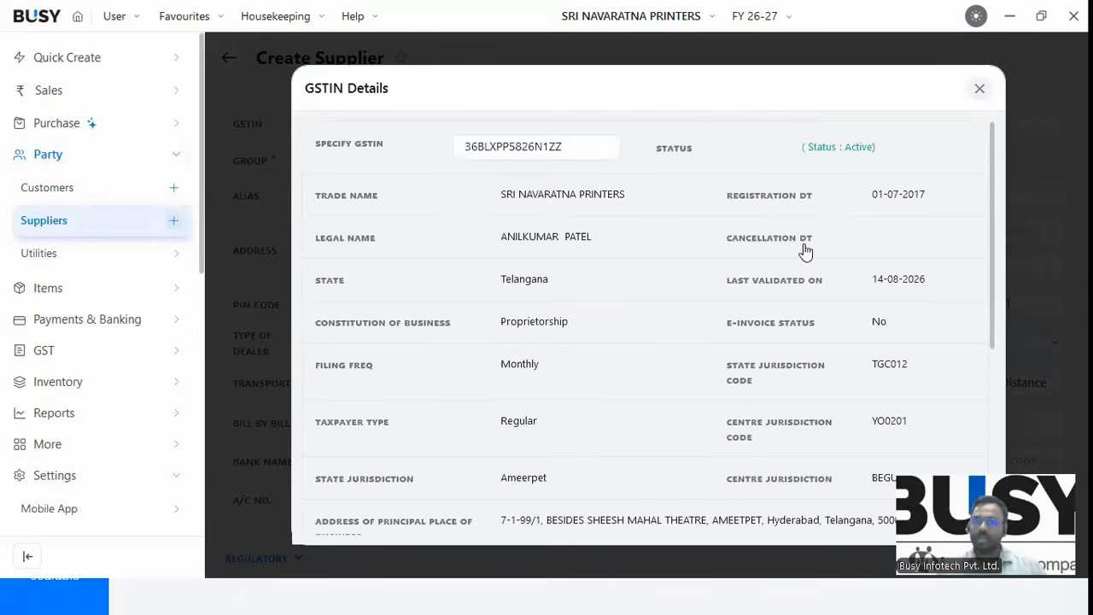
# Show the 2026-27 return filing table, then view the GSTIN's additional details.
pyautogui.scroll(-5, 1014, 385)
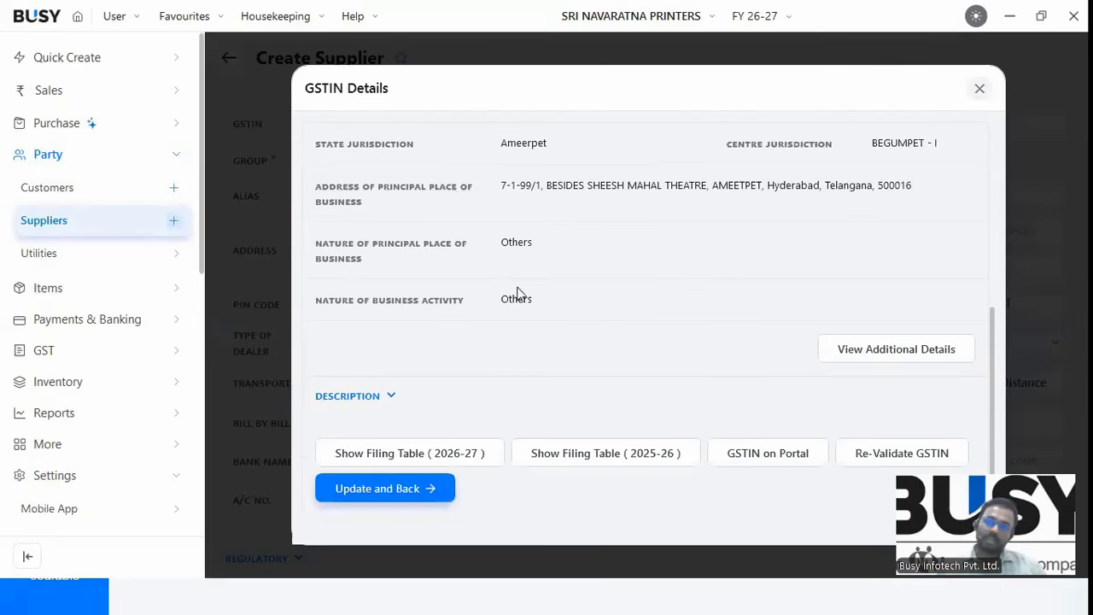
pyautogui.click(481, 447)
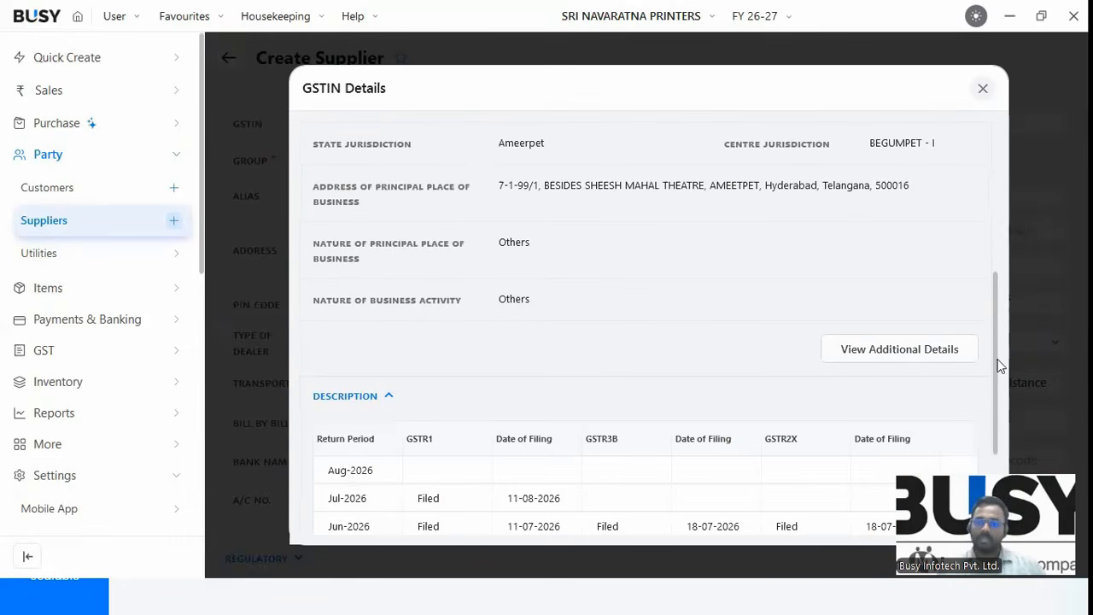
pyautogui.scroll(-2, 1002, 416)
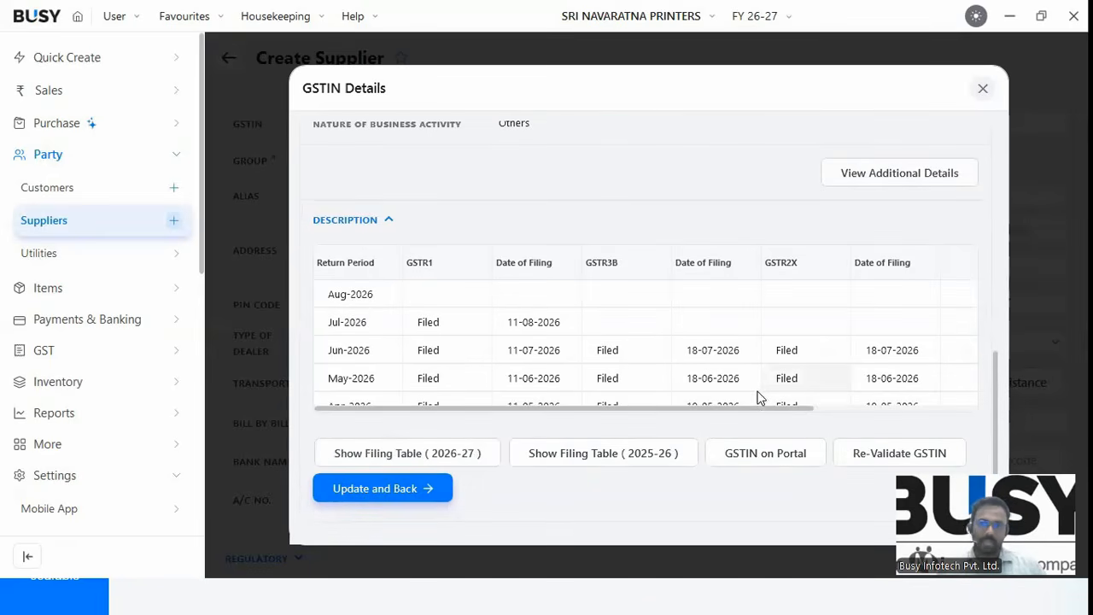
pyautogui.click(891, 187)
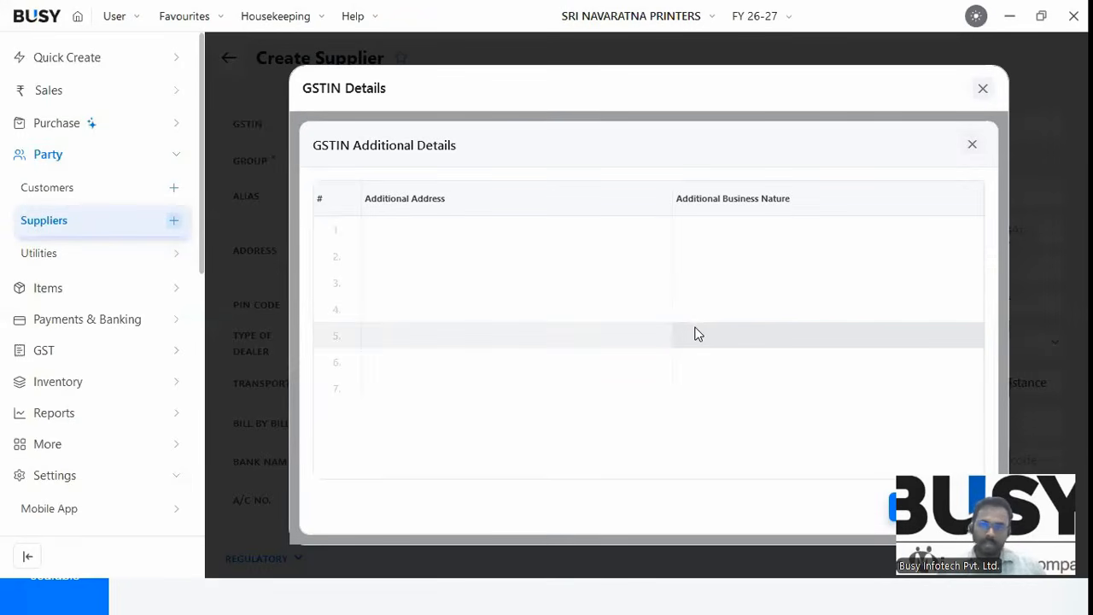
pyautogui.click(971, 145)
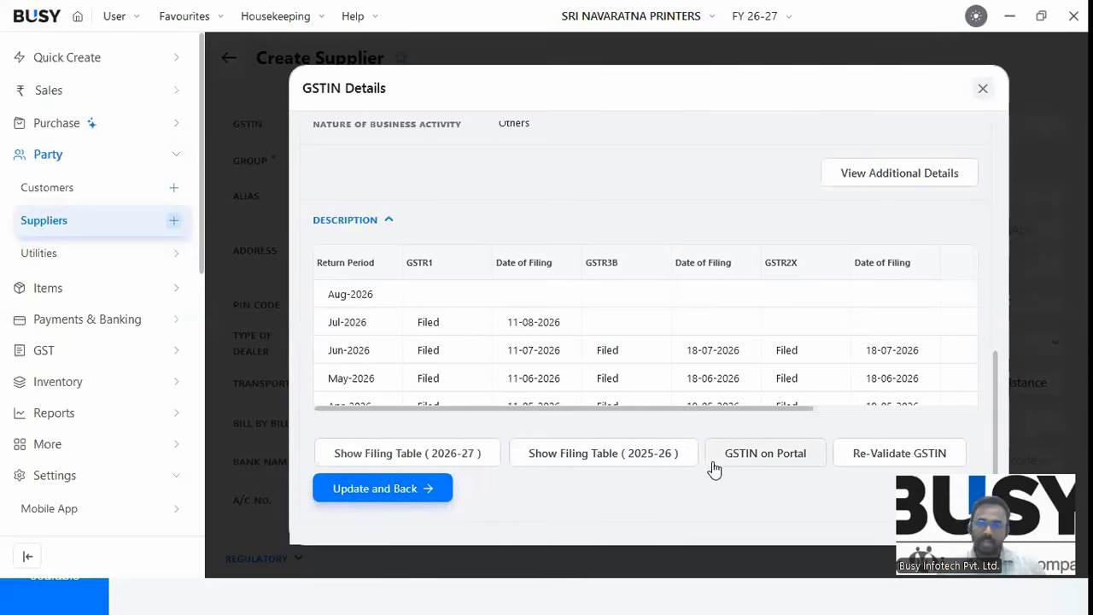
pyautogui.click(765, 453)
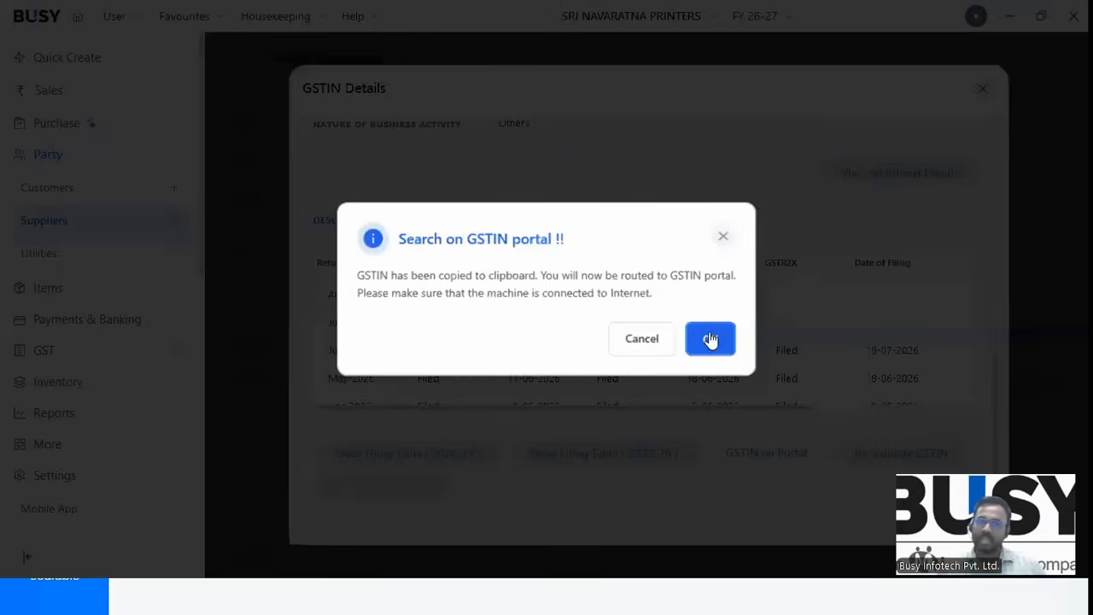
pyautogui.press('Escape')
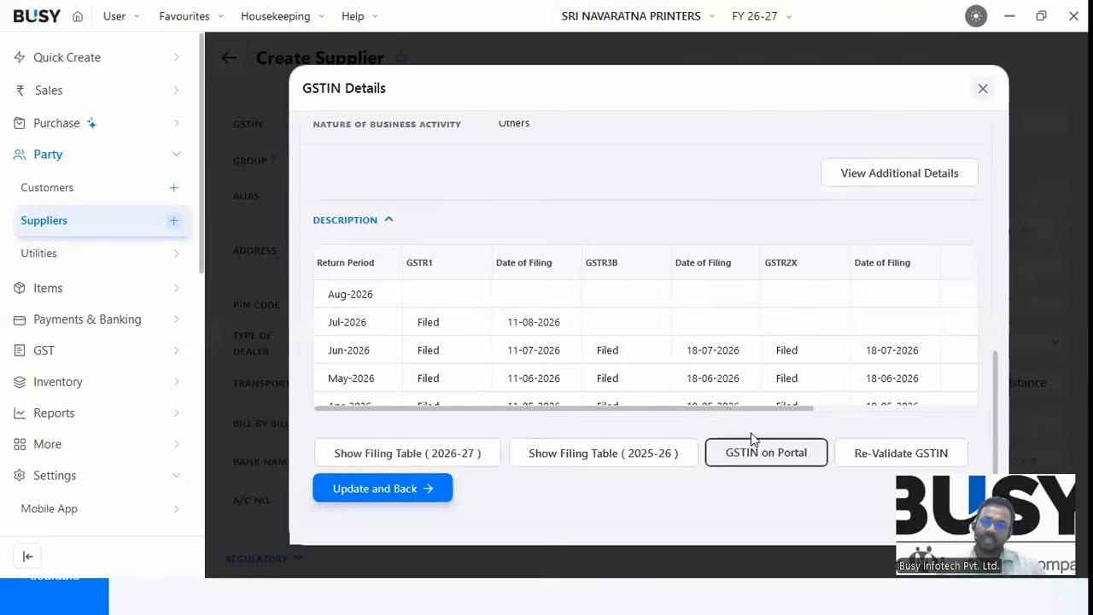
pyautogui.click(801, 457)
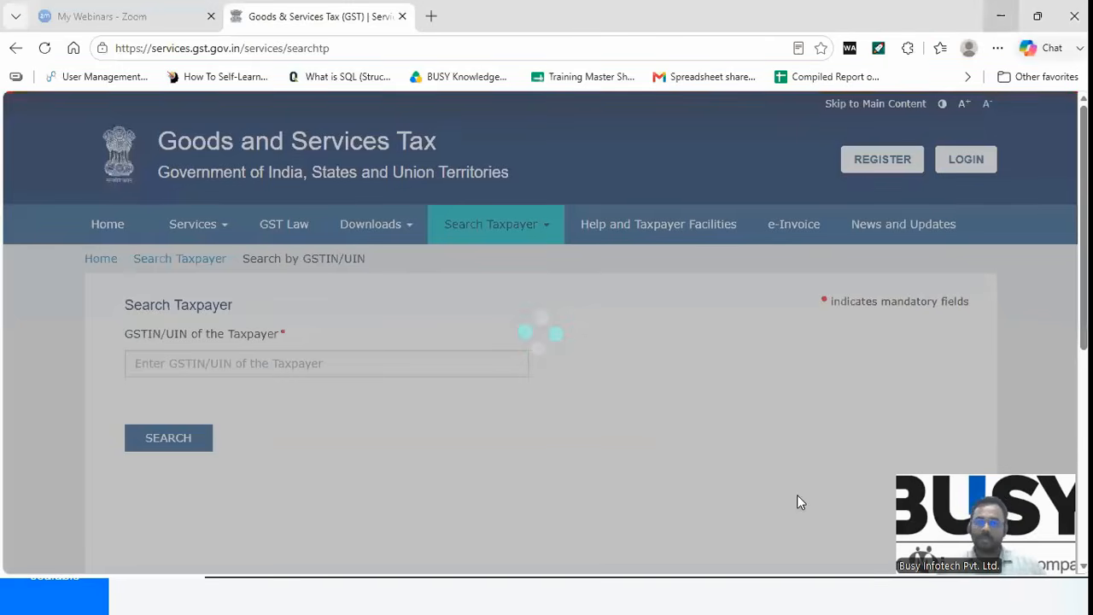
pyautogui.click(1001, 16)
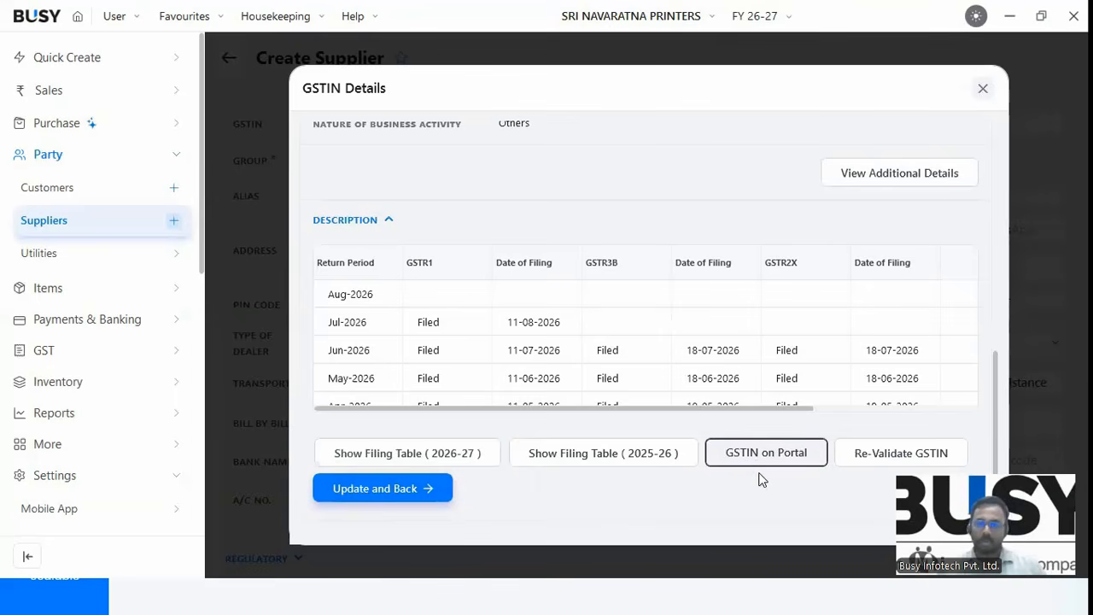
# Re-validate the supplier's GSTIN and apply its details back to the Create Supplier form.
pyautogui.click(871, 455)
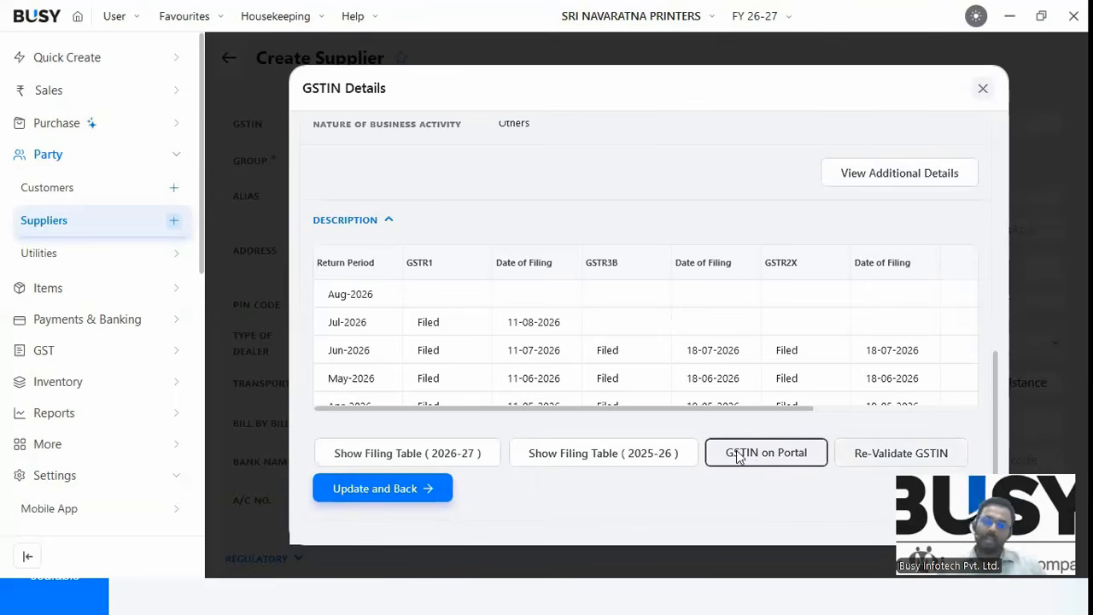
pyautogui.click(644, 344)
pyautogui.click(416, 492)
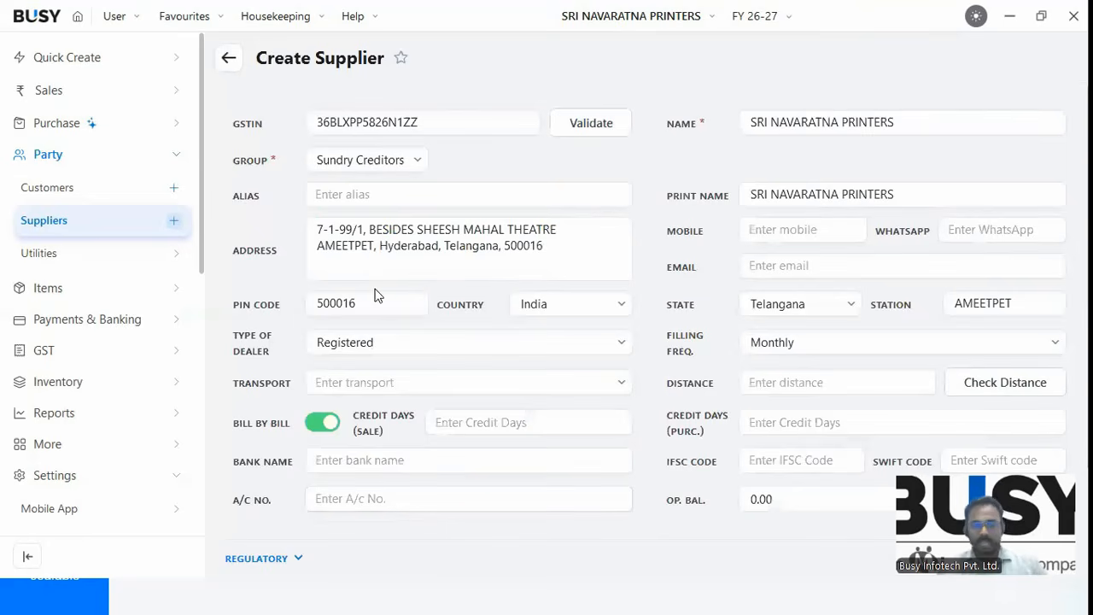
# Collapse the Party and Settings sections in the sidebar.
pyautogui.click(69, 232)
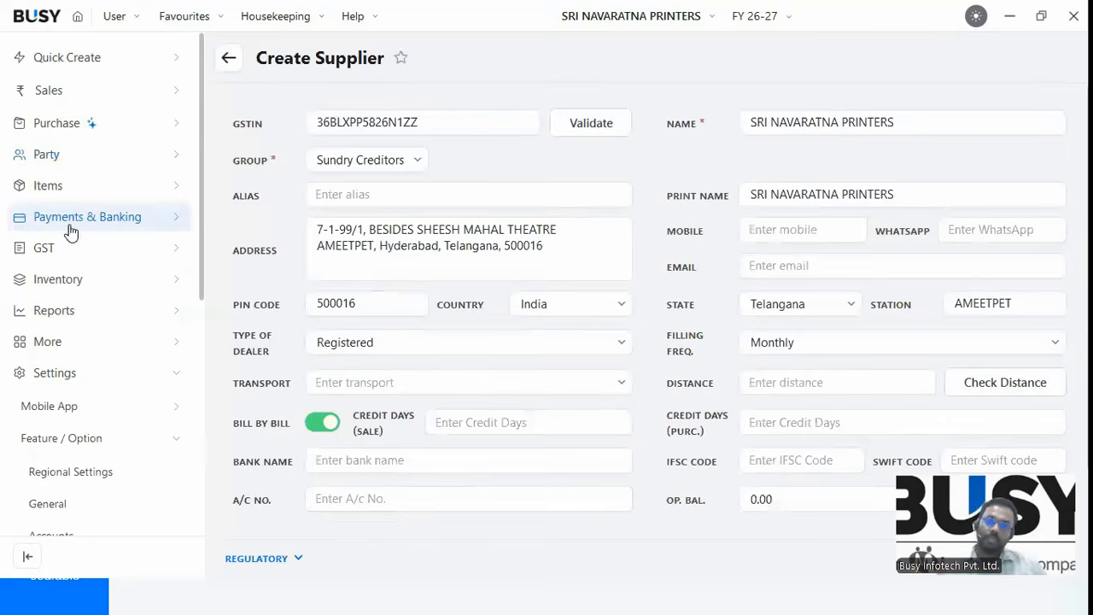
pyautogui.scroll(-2, 201, 290)
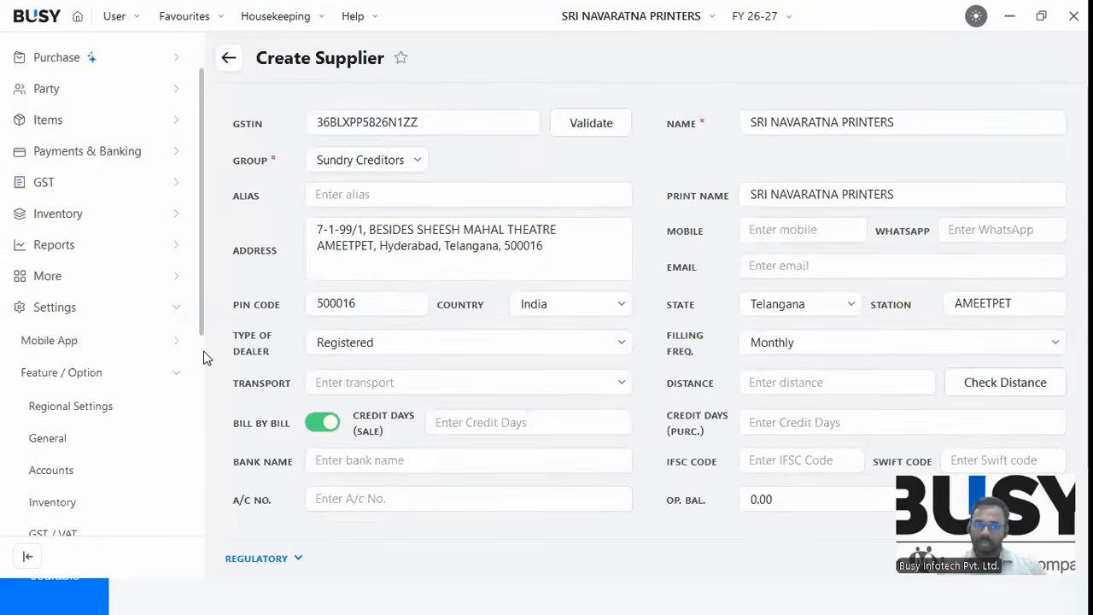
pyautogui.scroll(-6, 207, 377)
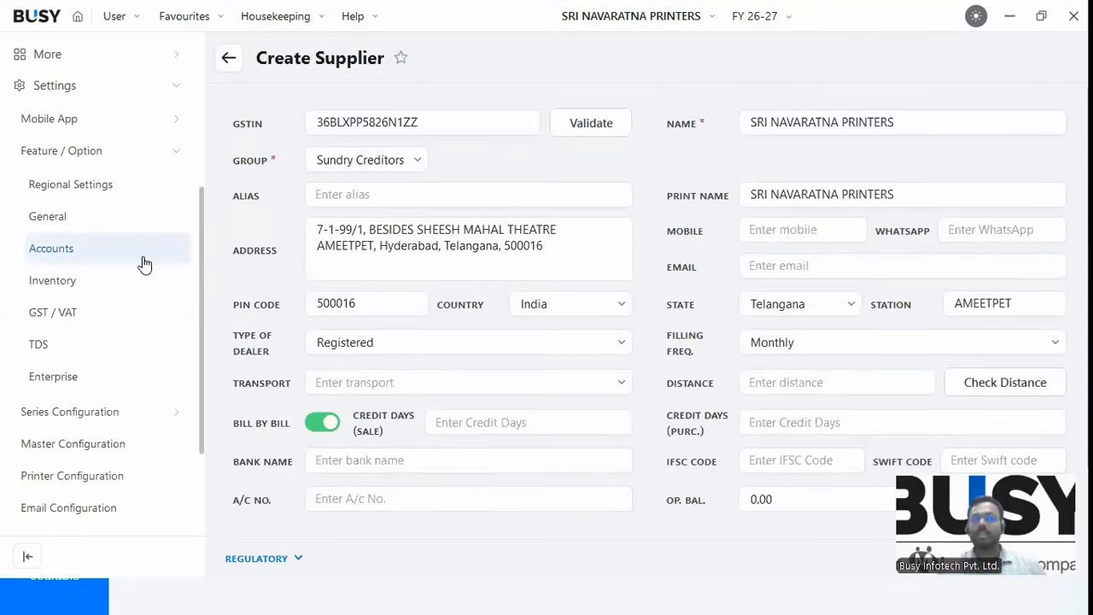
pyautogui.click(67, 156)
pyautogui.click(61, 172)
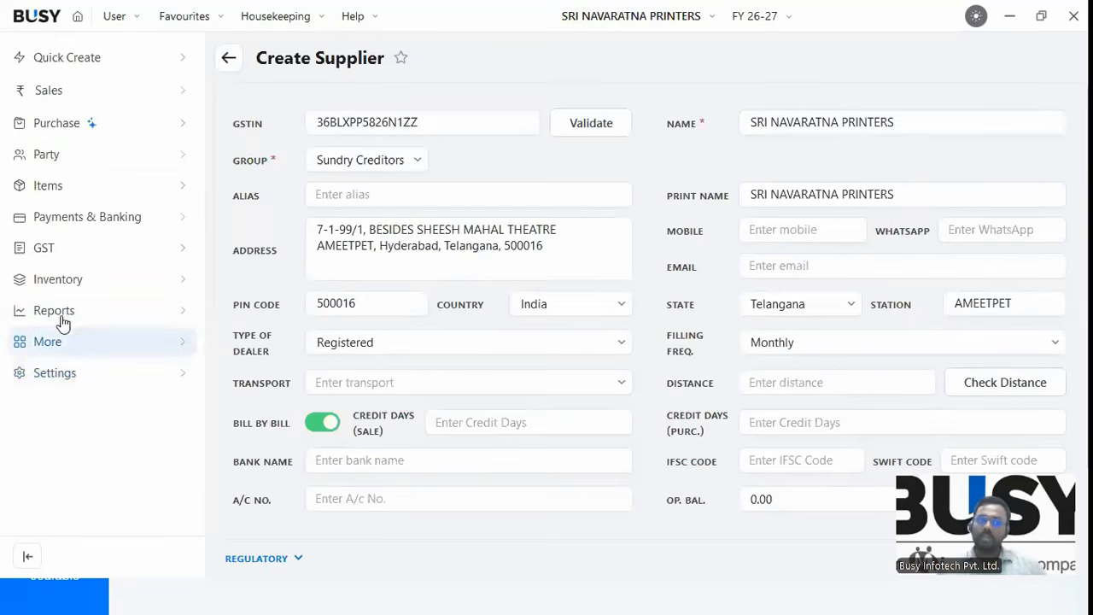
# Open Create Multiple (GSTIN) under Party > Utilities.
pyautogui.click(50, 155)
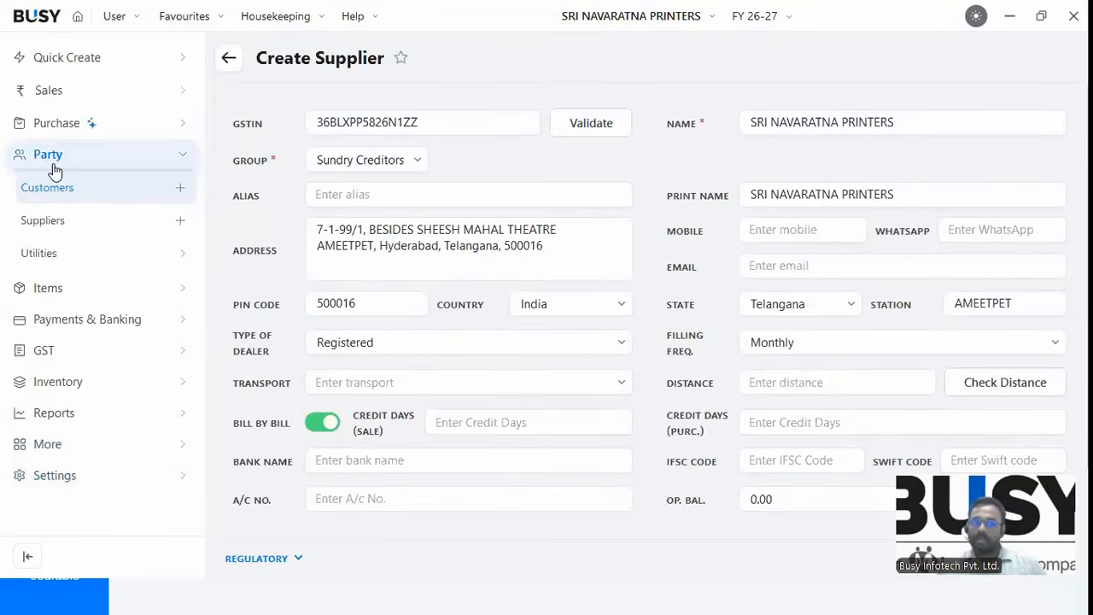
pyautogui.click(68, 255)
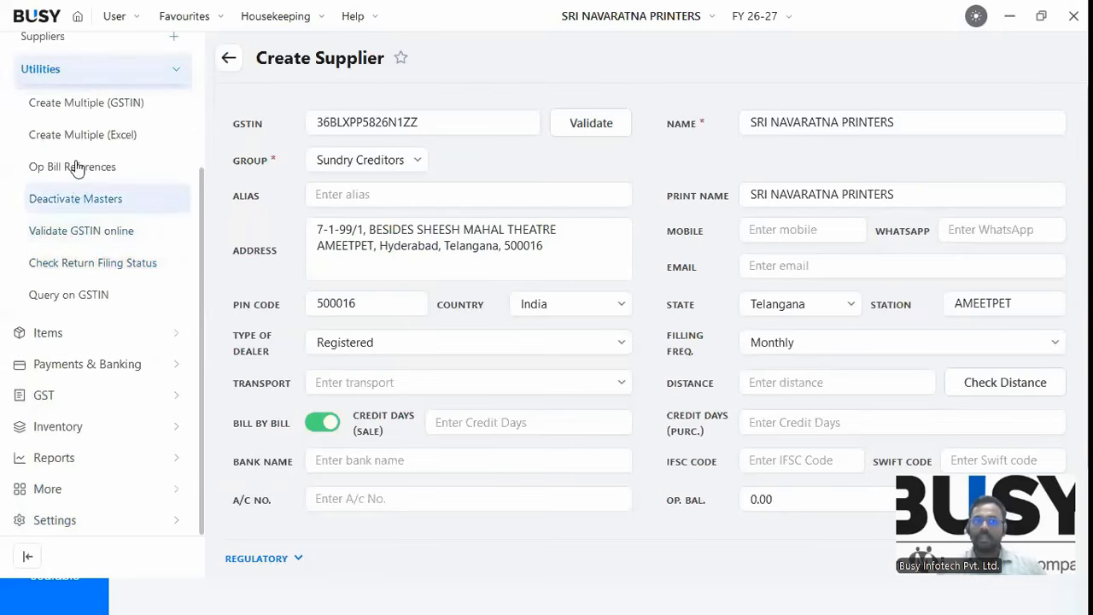
pyautogui.click(76, 111)
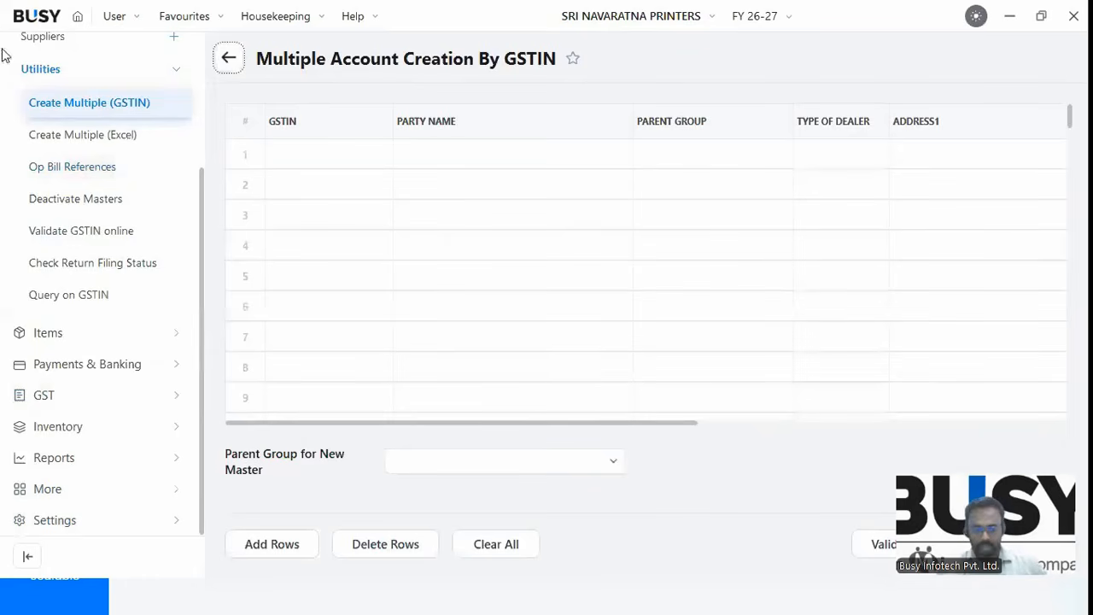
# Copy the GSTIN list from Notepad into the GSTIN column and search parent groups for 'SU'.
pyautogui.hotkey('alt', 'Tab')
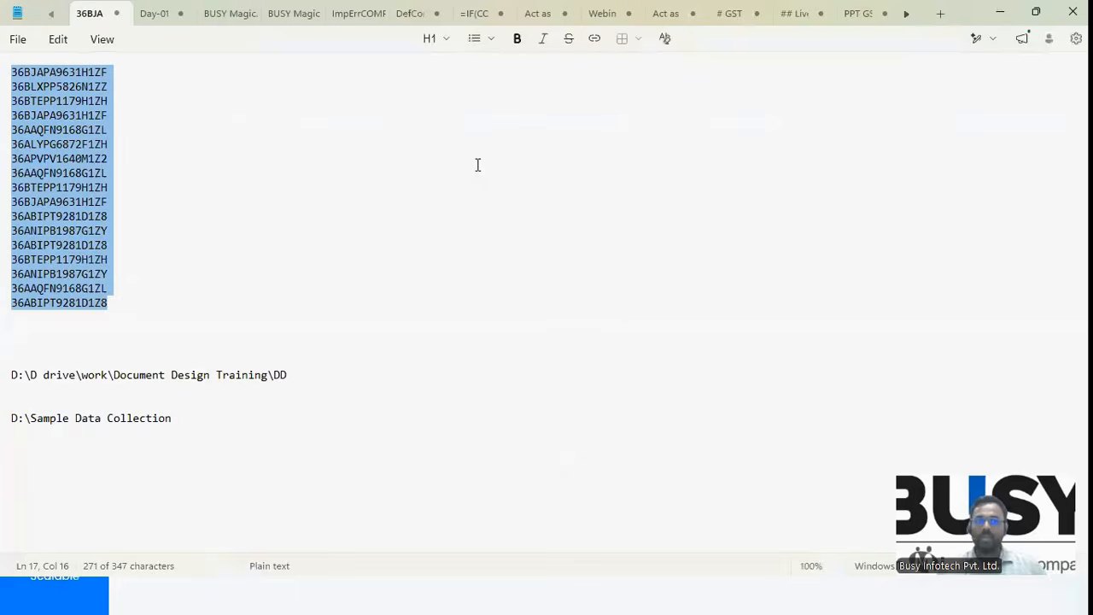
pyautogui.hotkey('alt', 'Tab')
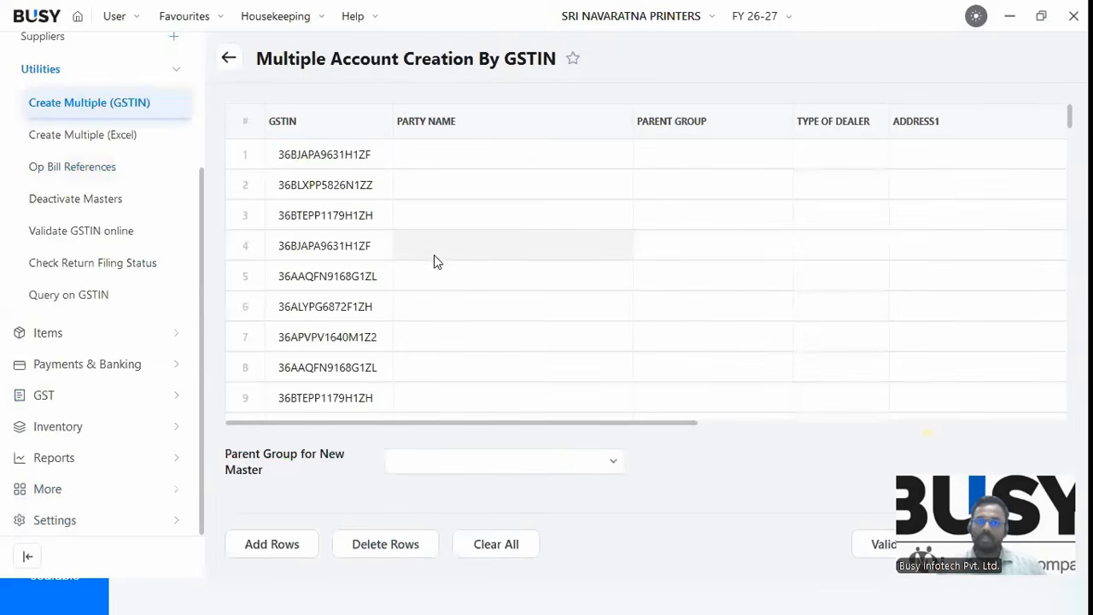
pyautogui.moveTo(1069, 134); pyautogui.dragTo(1064, 113)
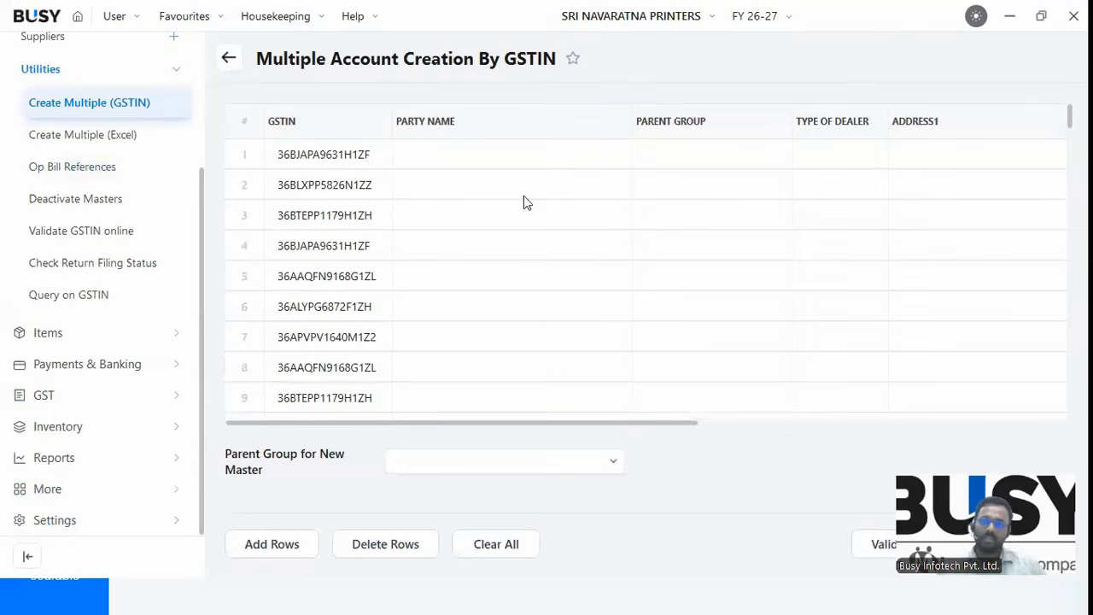
pyautogui.click(442, 458)
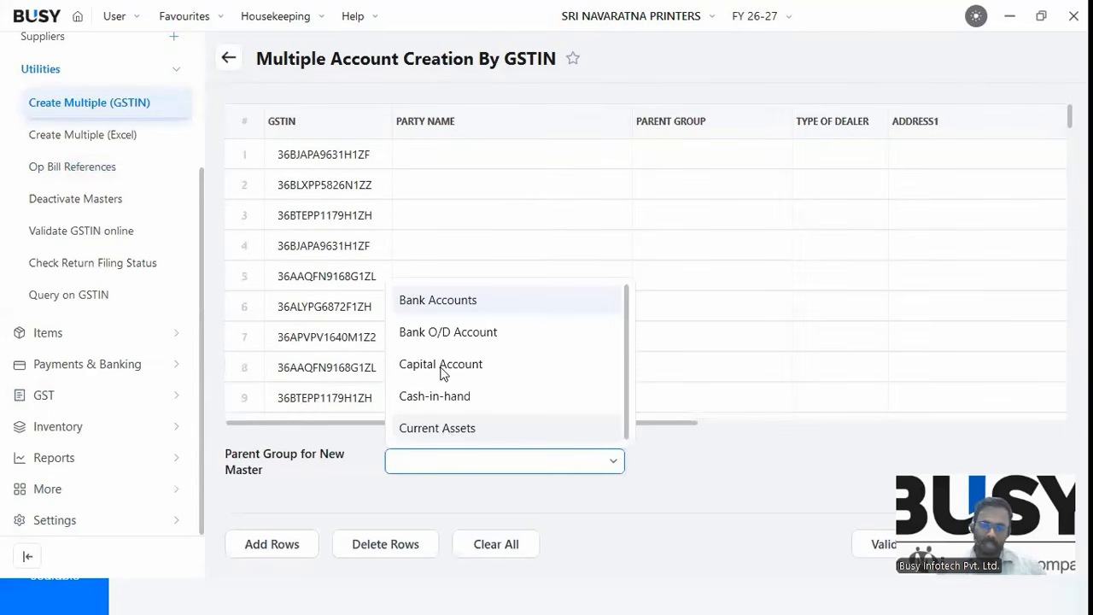
pyautogui.write('SU')
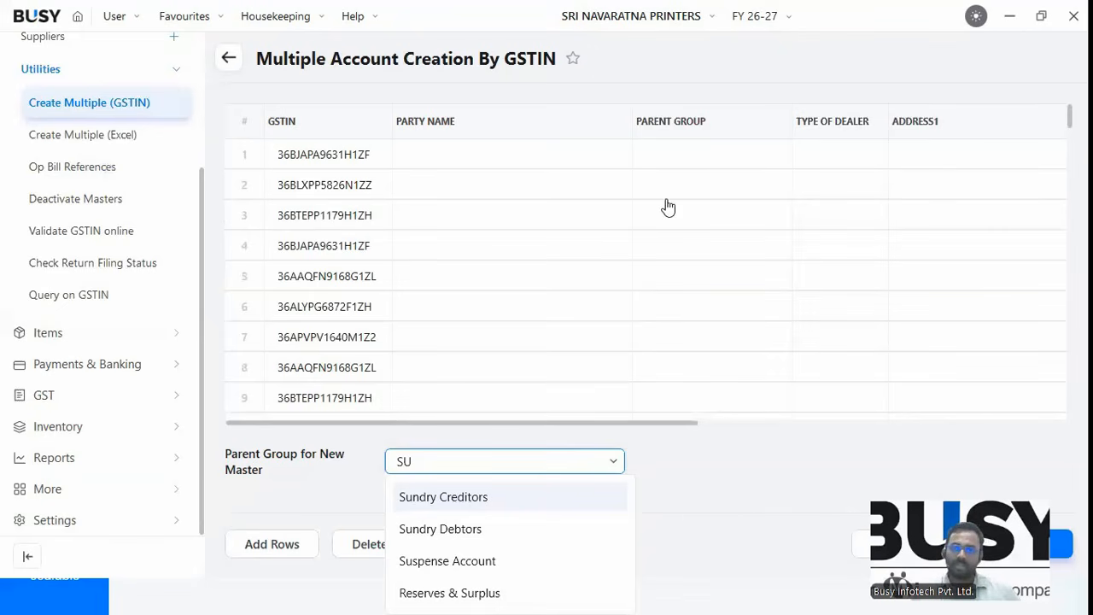
# Choose Sundry Creditors as parent group and check all 17 auto-filled party rows.
pyautogui.press('Return')
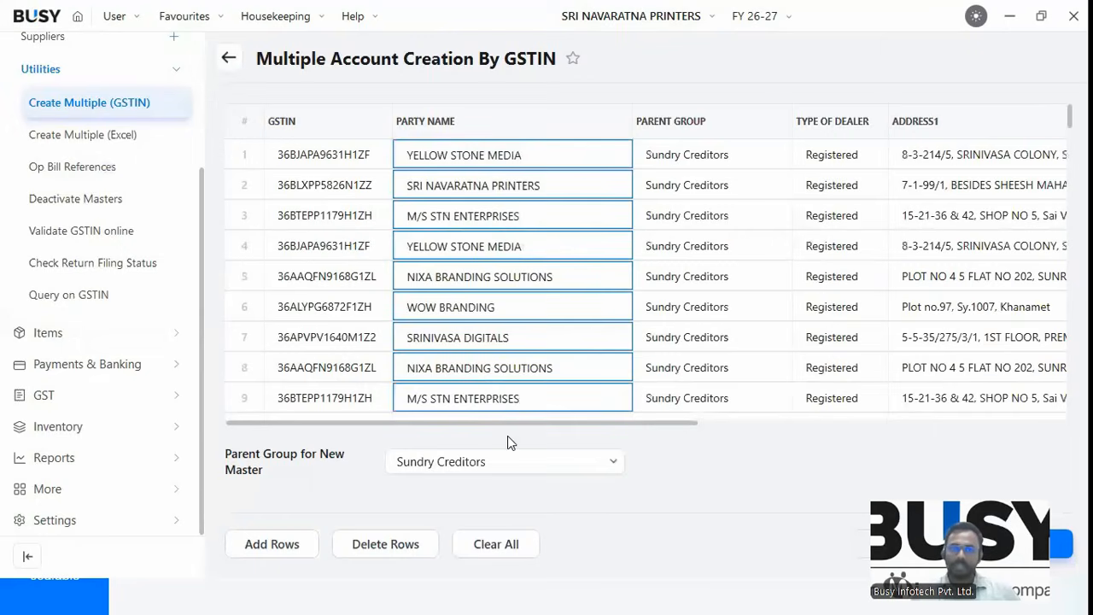
pyautogui.scroll(-5, 532, 281)
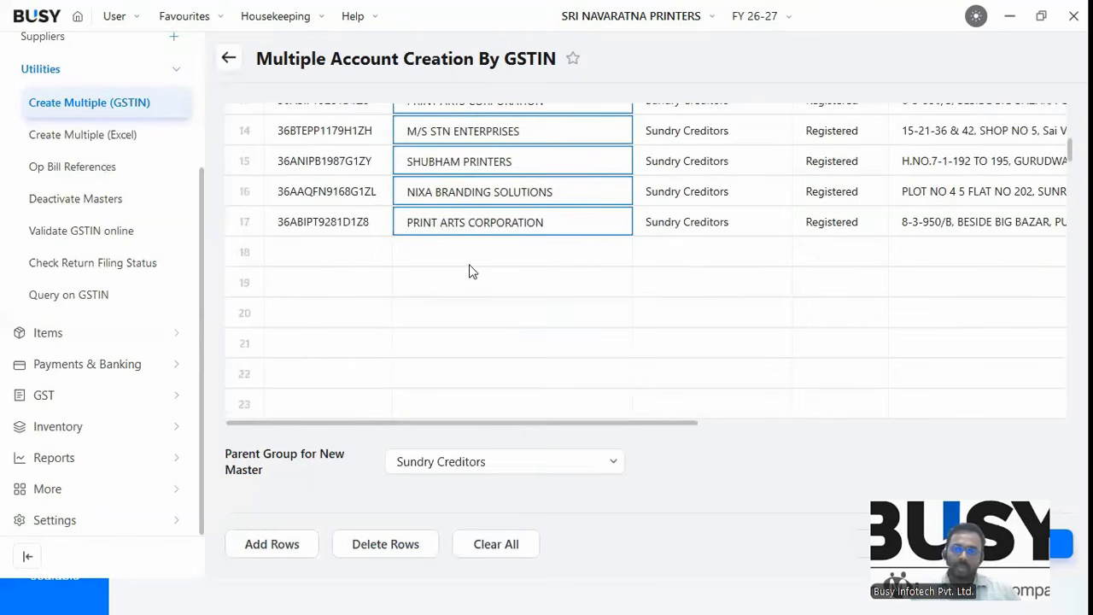
pyautogui.scroll(5, 483, 262)
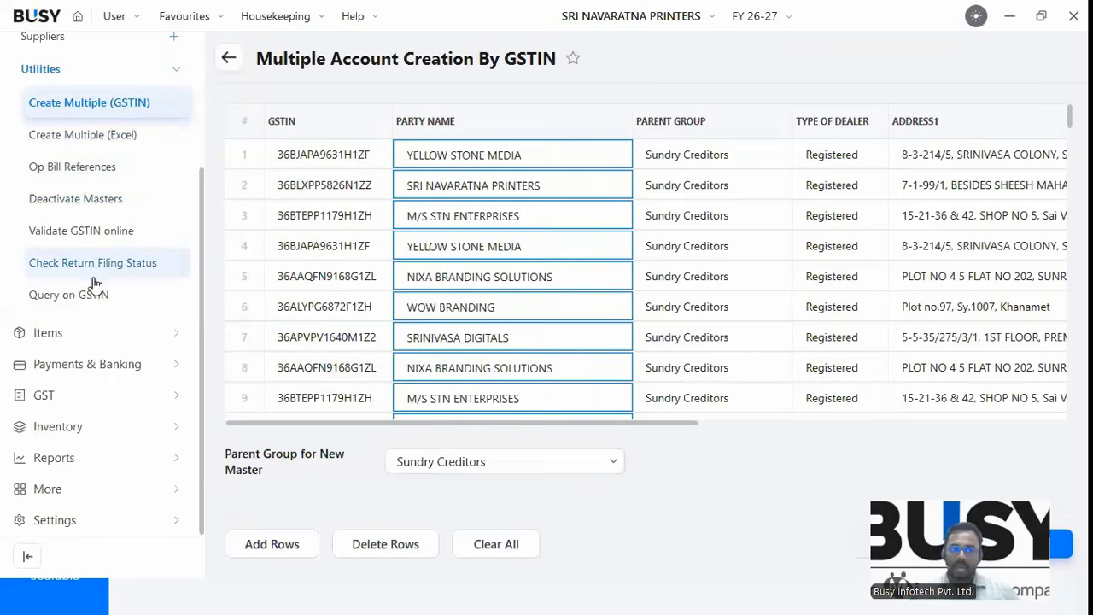
# Open Validate GSTIN Online for multiple GSTINs and load the parties' GSTINs.
pyautogui.click(84, 235)
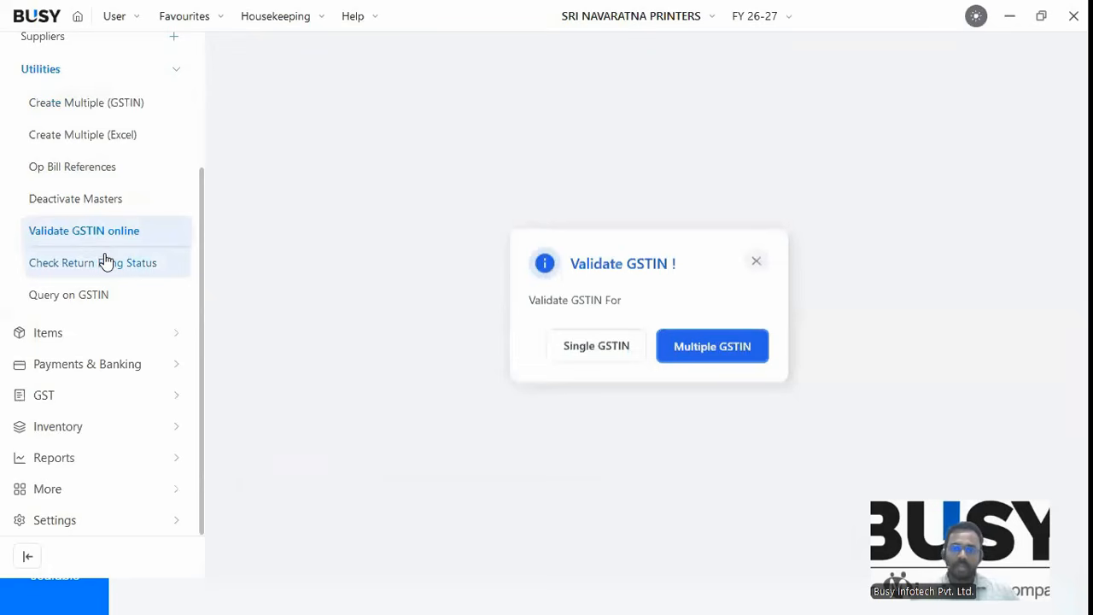
pyautogui.click(705, 350)
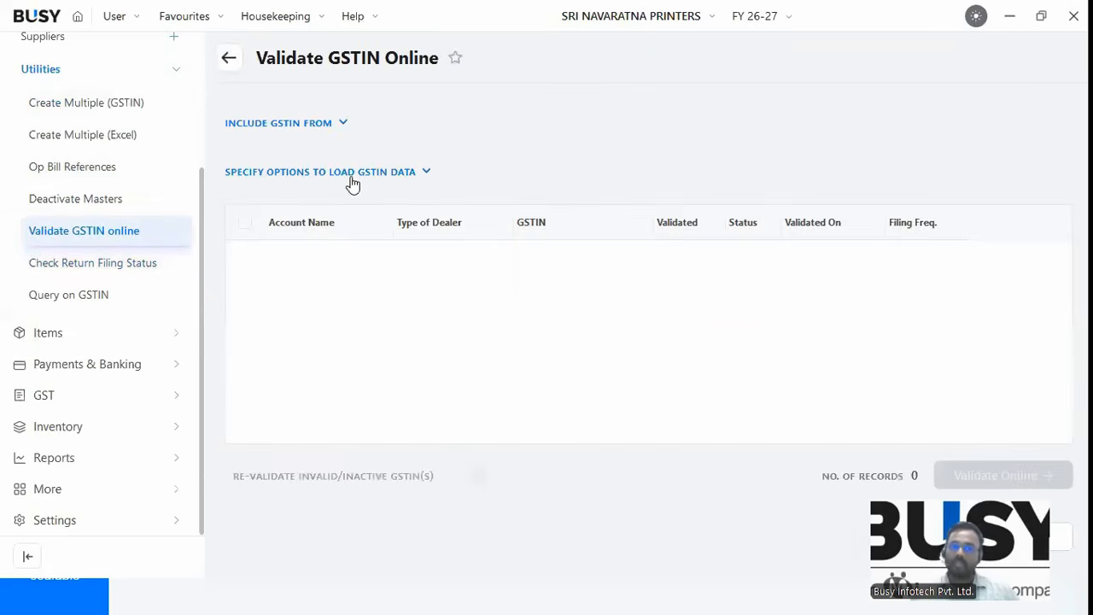
pyautogui.click(355, 175)
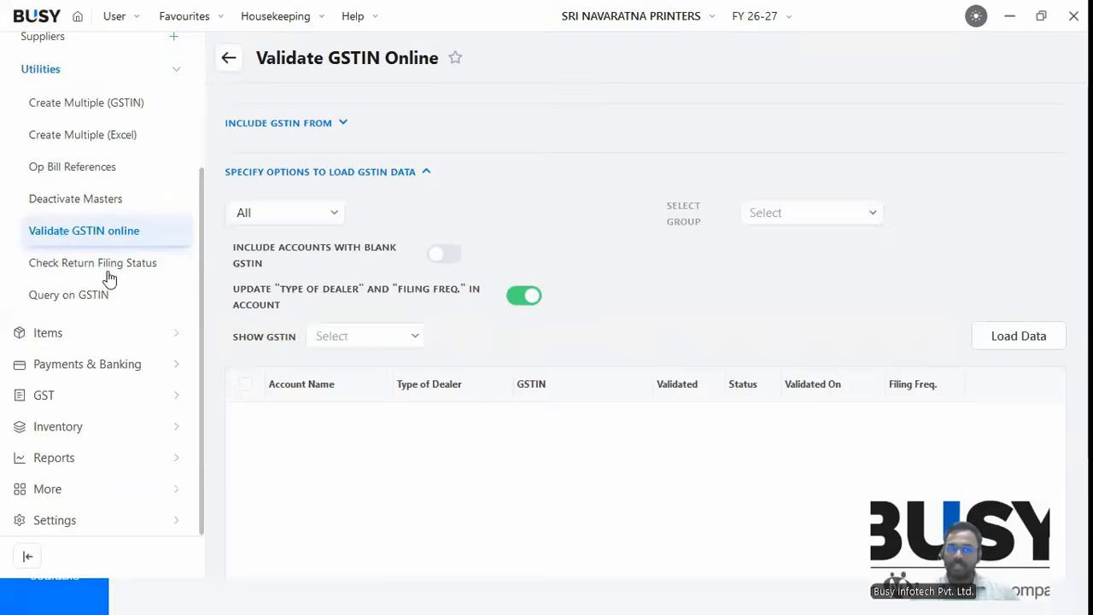
pyautogui.click(152, 292)
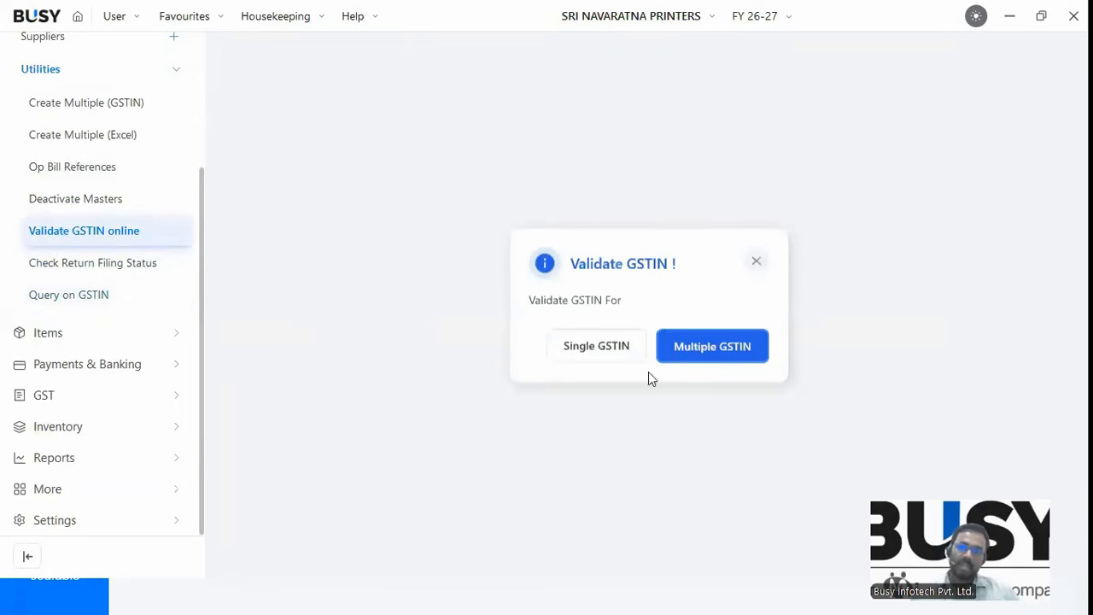
pyautogui.click(678, 348)
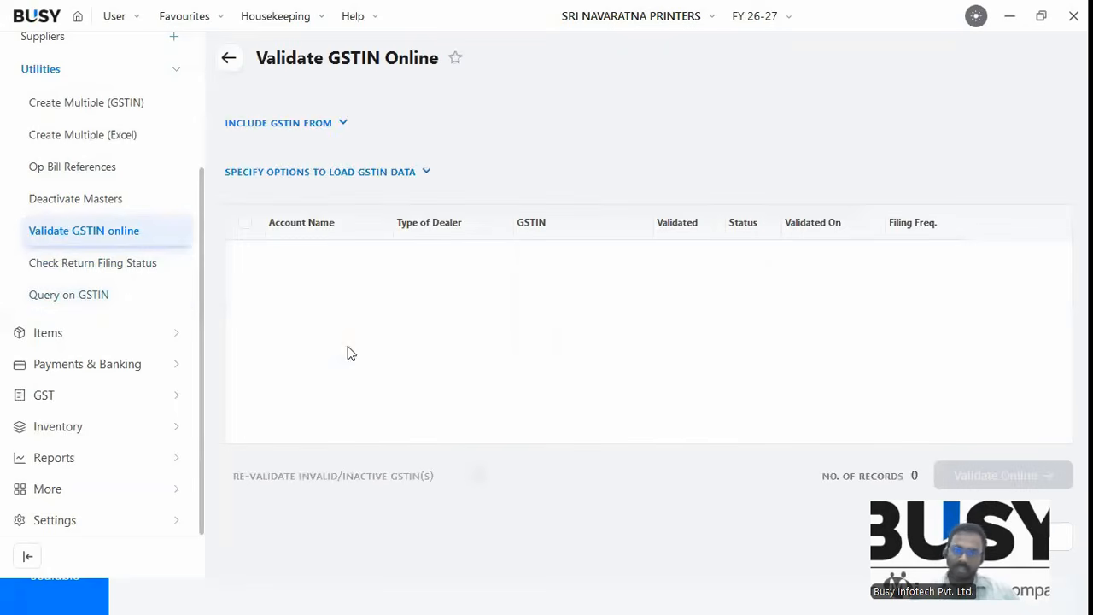
pyautogui.click(324, 175)
pyautogui.click(1018, 337)
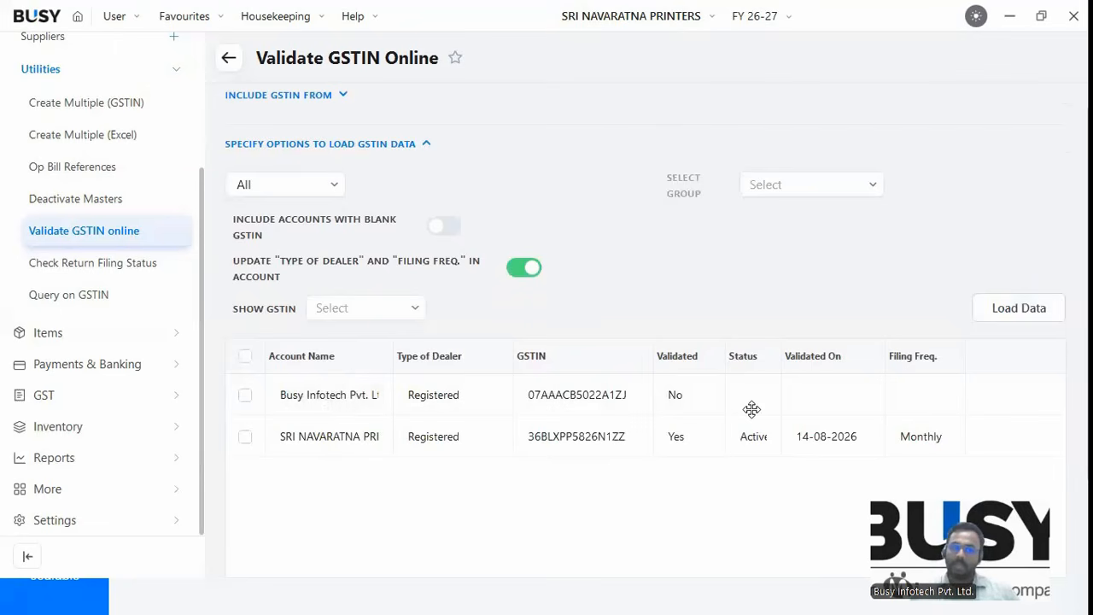
# Validate both parties online as Active Monthly filers, then open the Return Filing Status report.
pyautogui.click(246, 396)
pyautogui.click(244, 438)
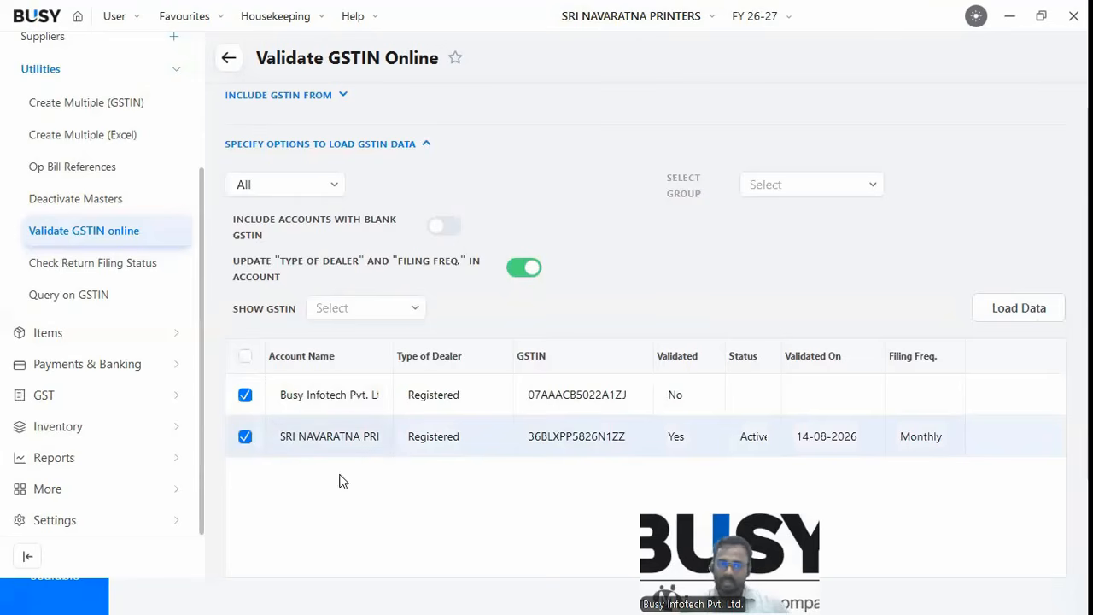
pyautogui.click(376, 310)
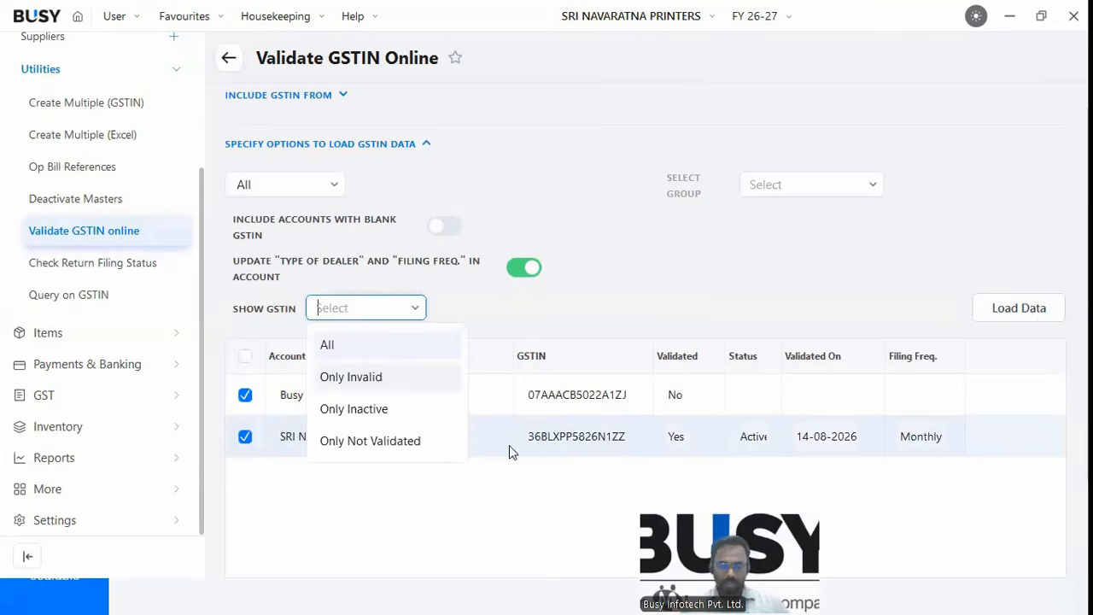
pyautogui.click(327, 344)
pyautogui.click(654, 347)
pyautogui.click(245, 355)
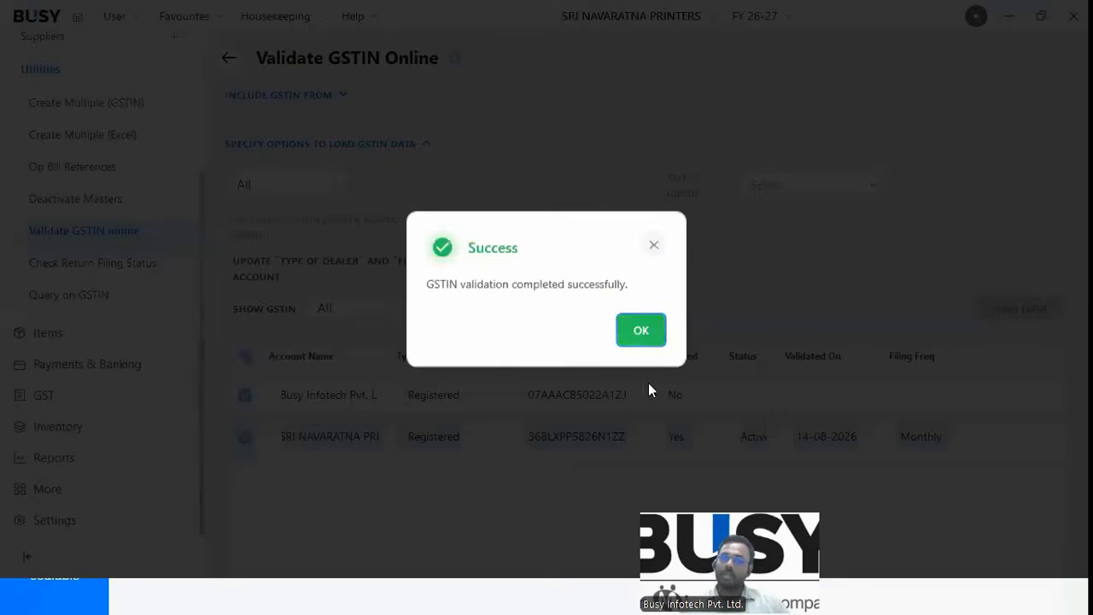
pyautogui.press('Return')
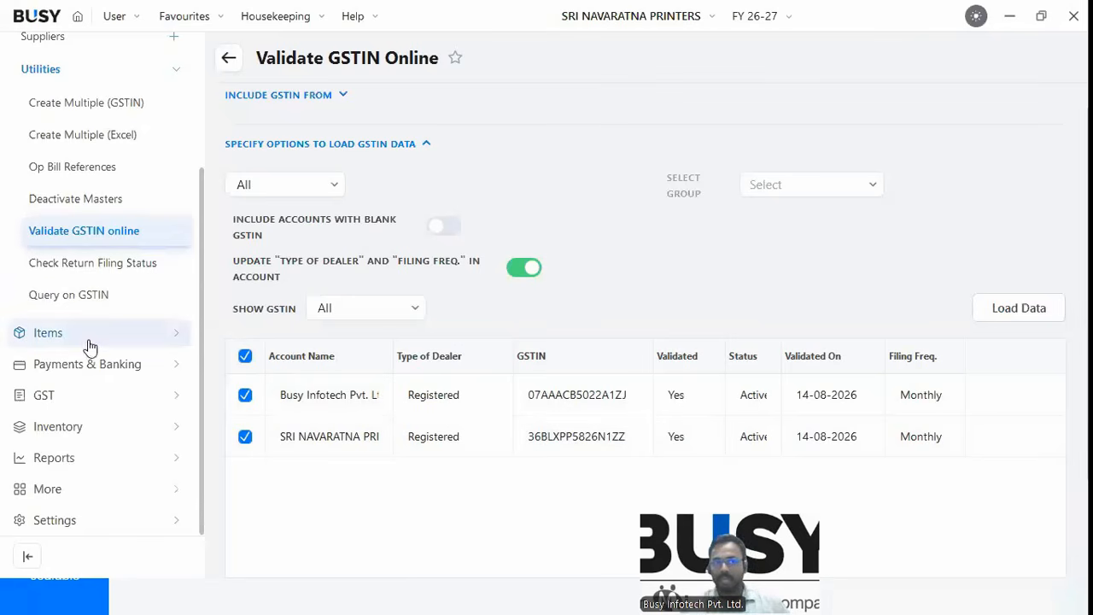
pyautogui.click(83, 266)
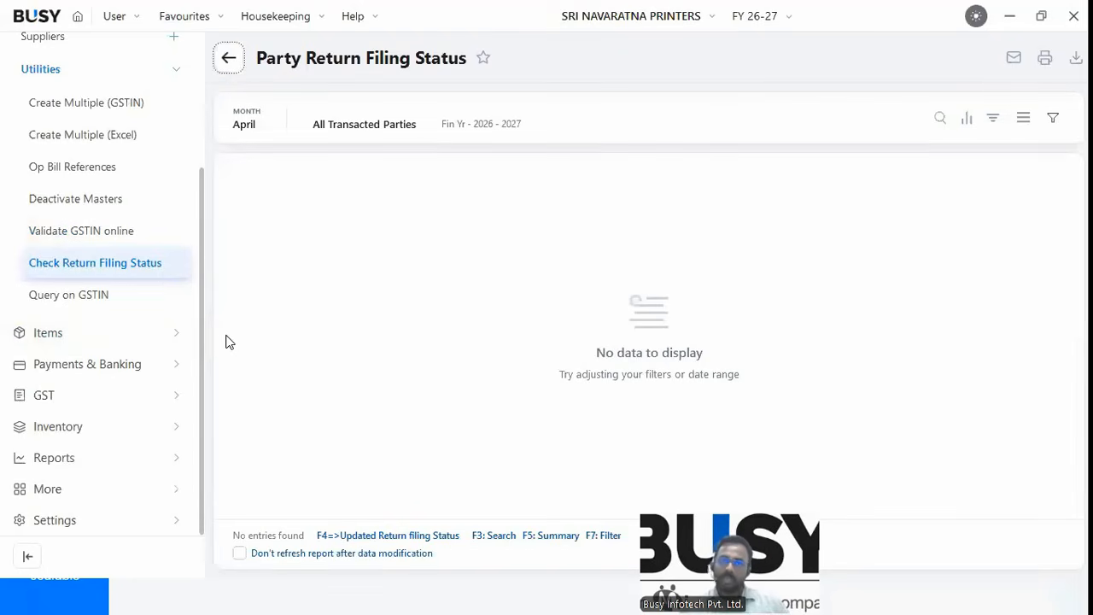
# Try the GSTIN query tool and opening bill references, then collapse Party utilities and expand Items.
pyautogui.click(108, 294)
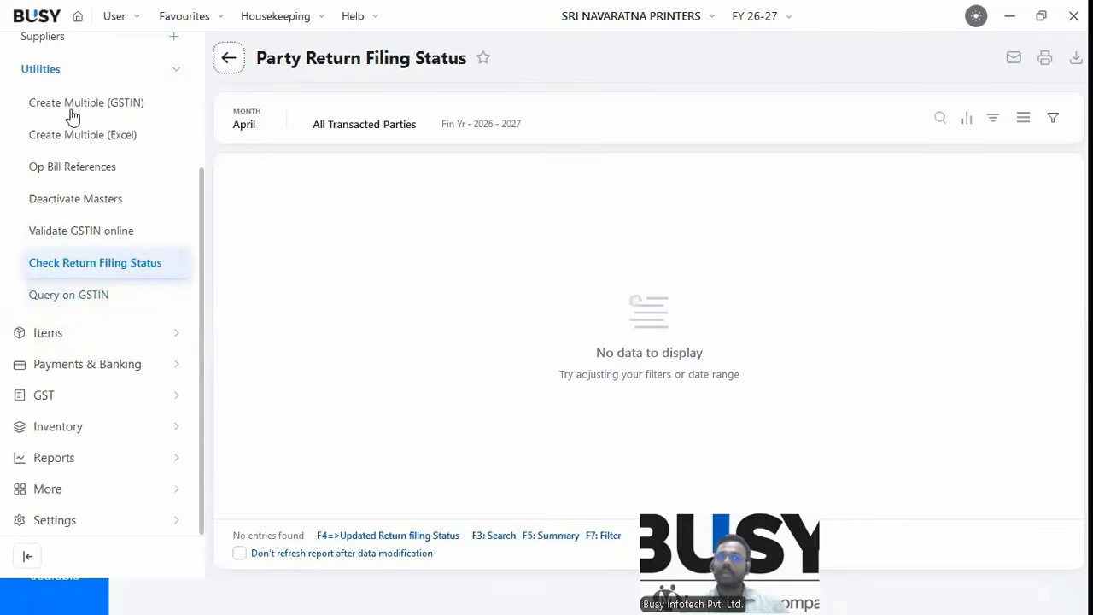
pyautogui.click(91, 278)
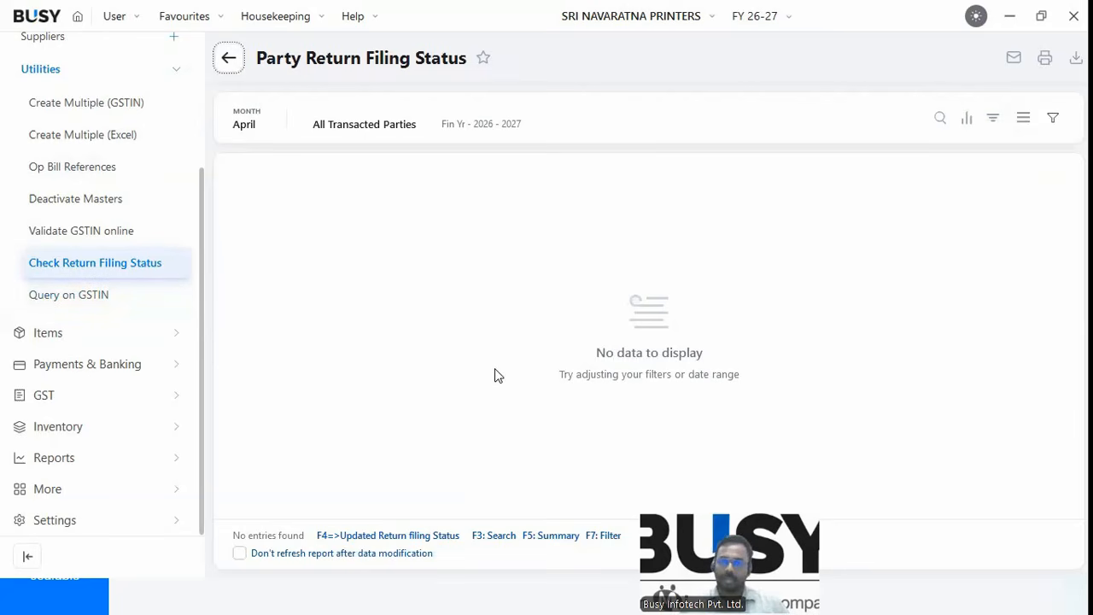
pyautogui.click(688, 28)
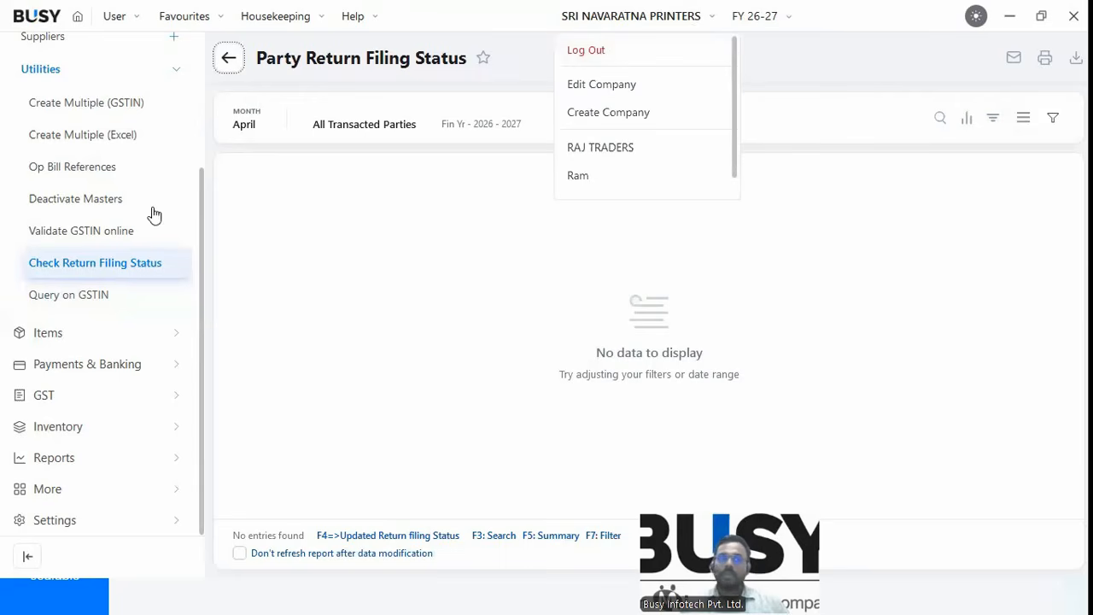
pyautogui.click(203, 243)
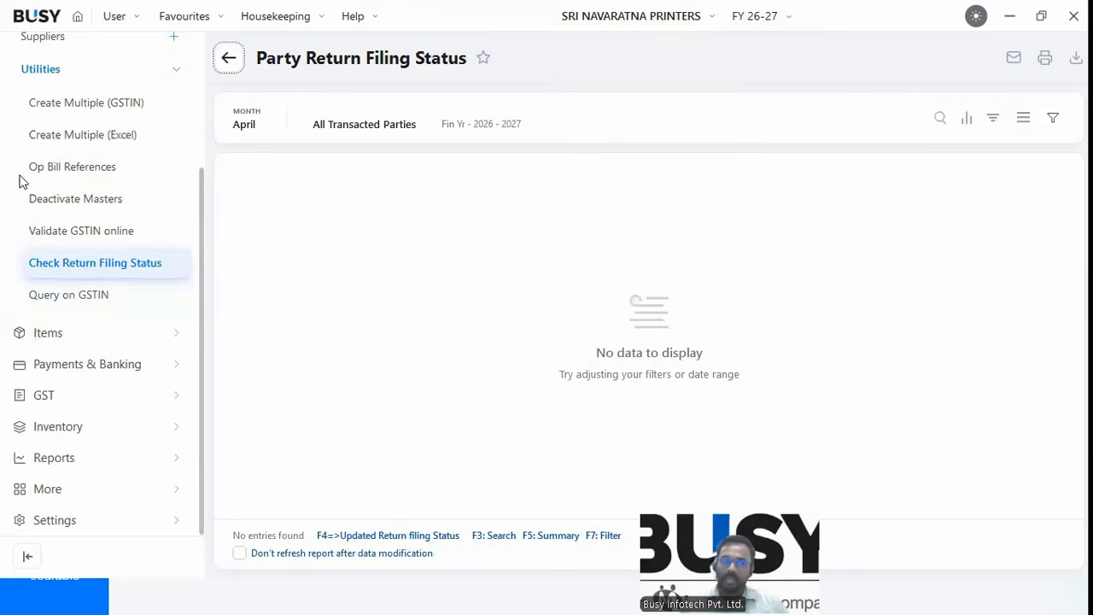
pyautogui.click(60, 169)
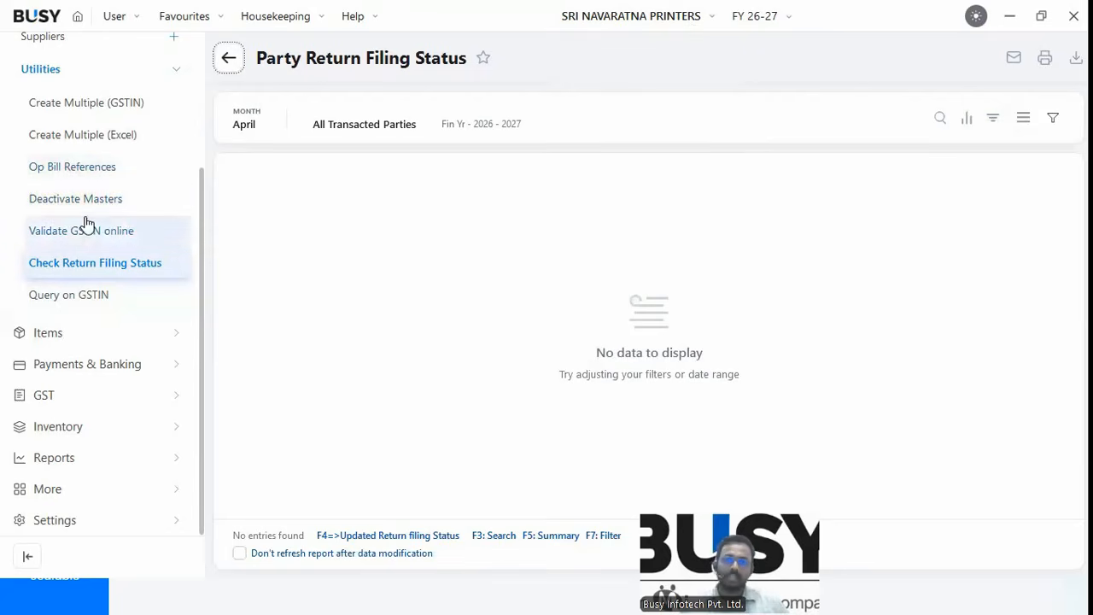
pyautogui.click(40, 70)
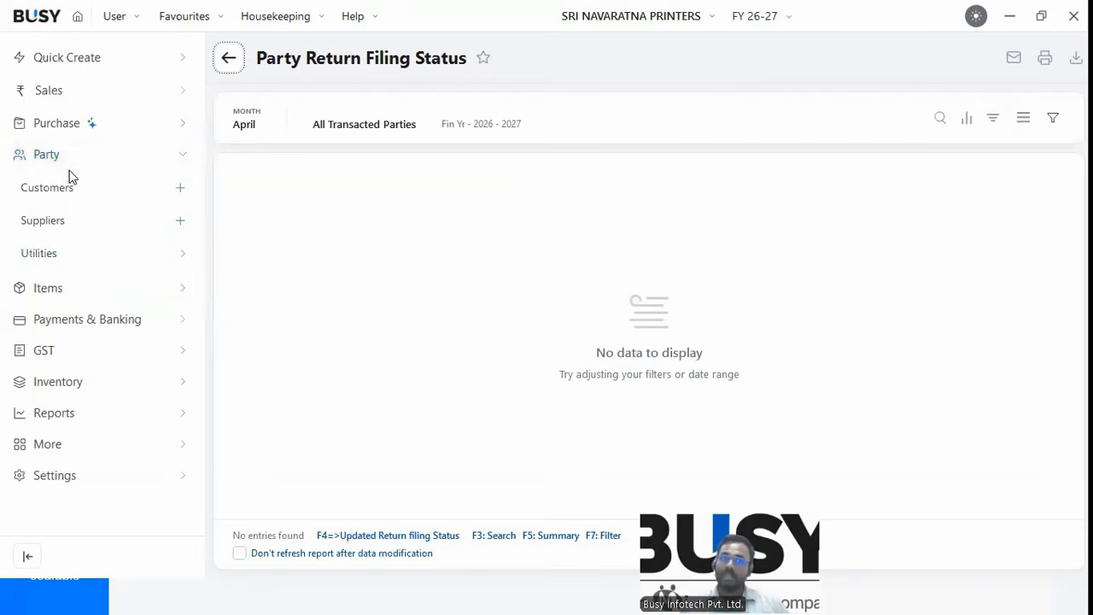
pyautogui.click(48, 288)
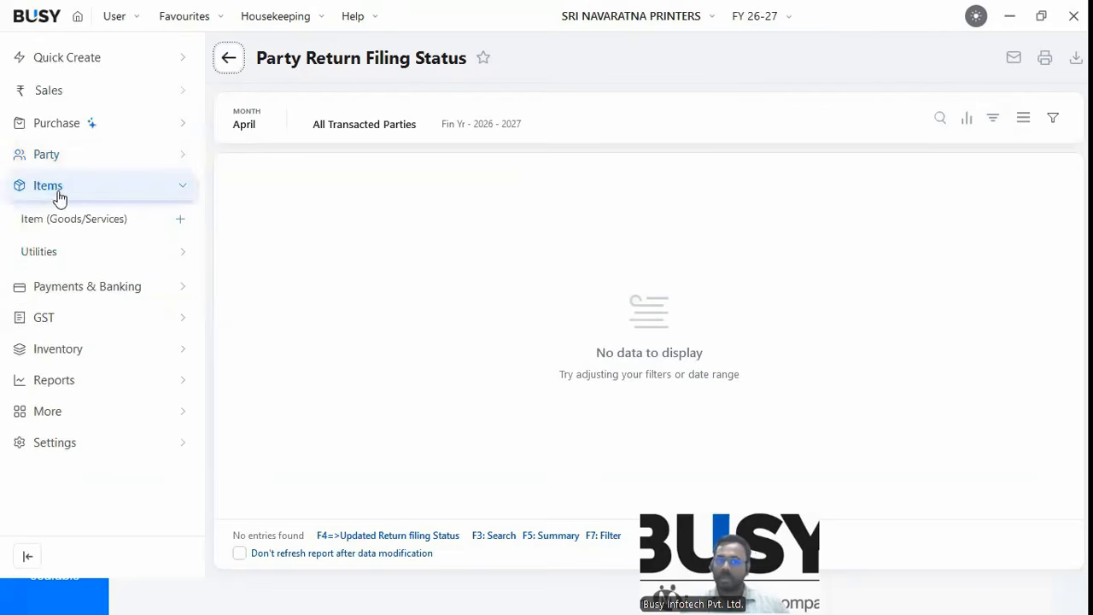
# Start a new item named MOBILE CHARGER with unit Pcs. and group General.
pyautogui.click(78, 220)
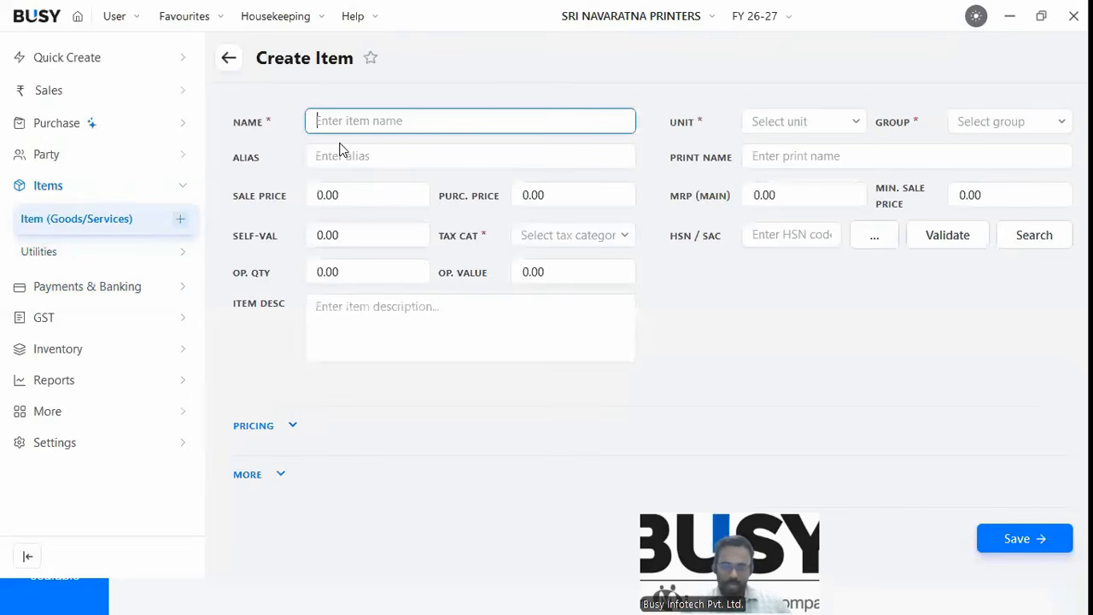
pyautogui.write('MOBILE CHARGER')
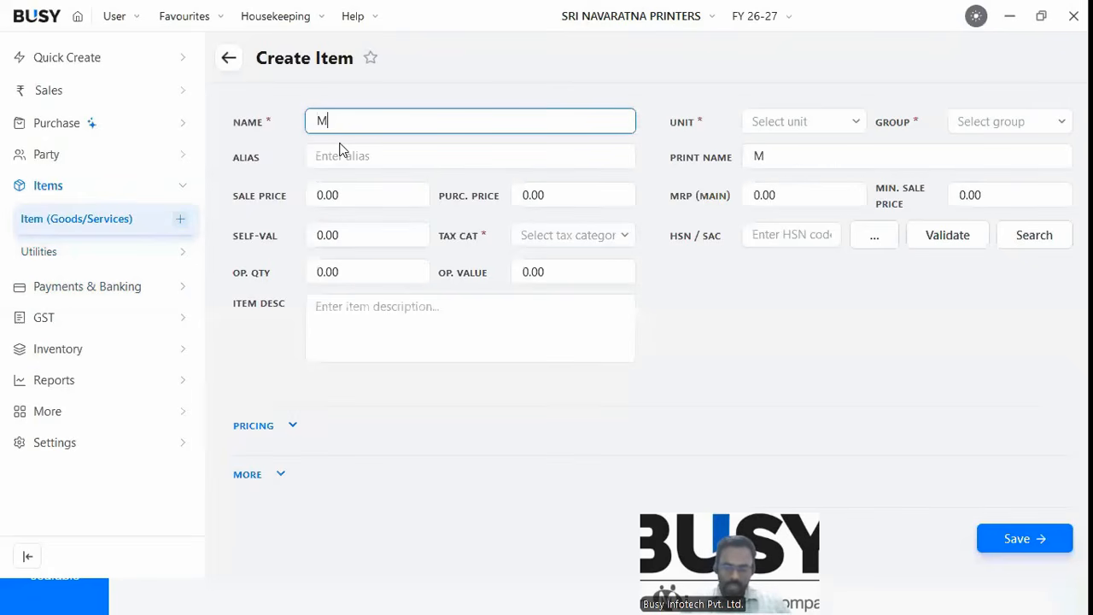
pyautogui.press('Tab')
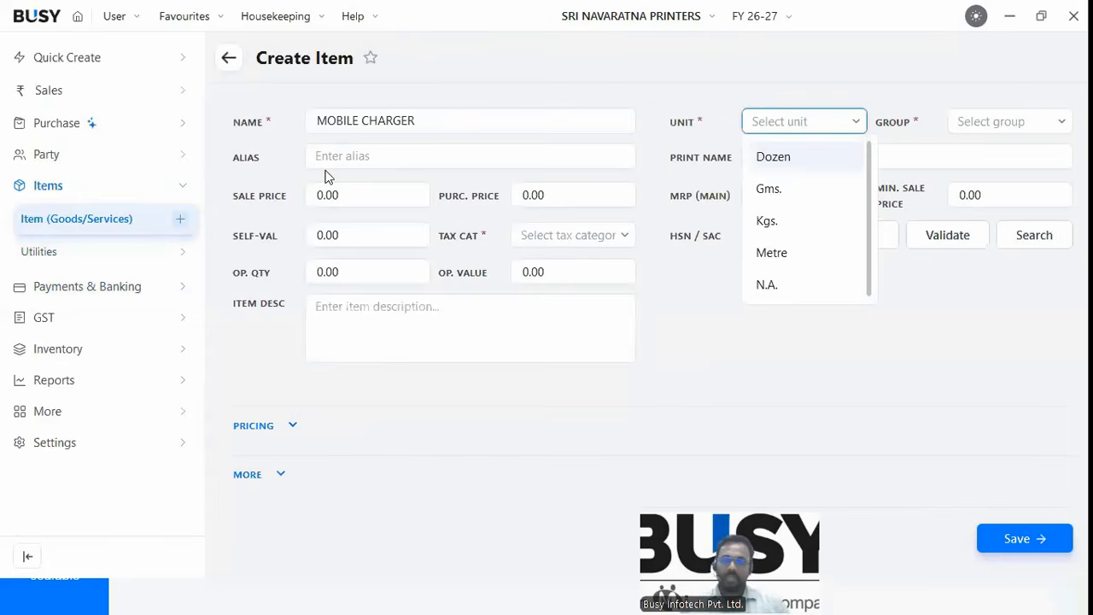
pyautogui.write('PCS')
pyautogui.press('Tab')
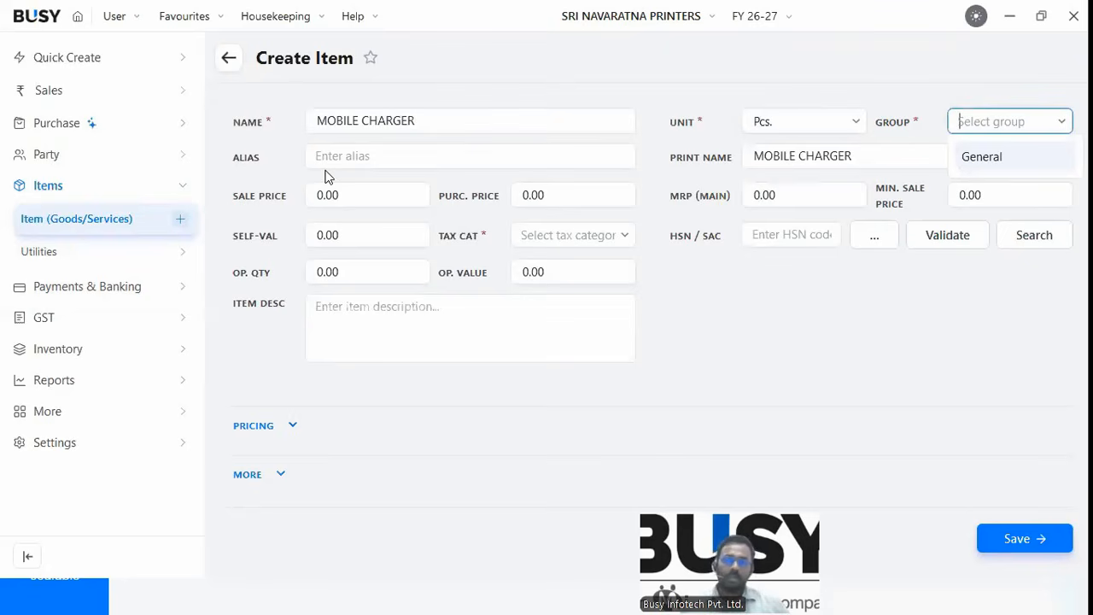
pyautogui.press('Return')
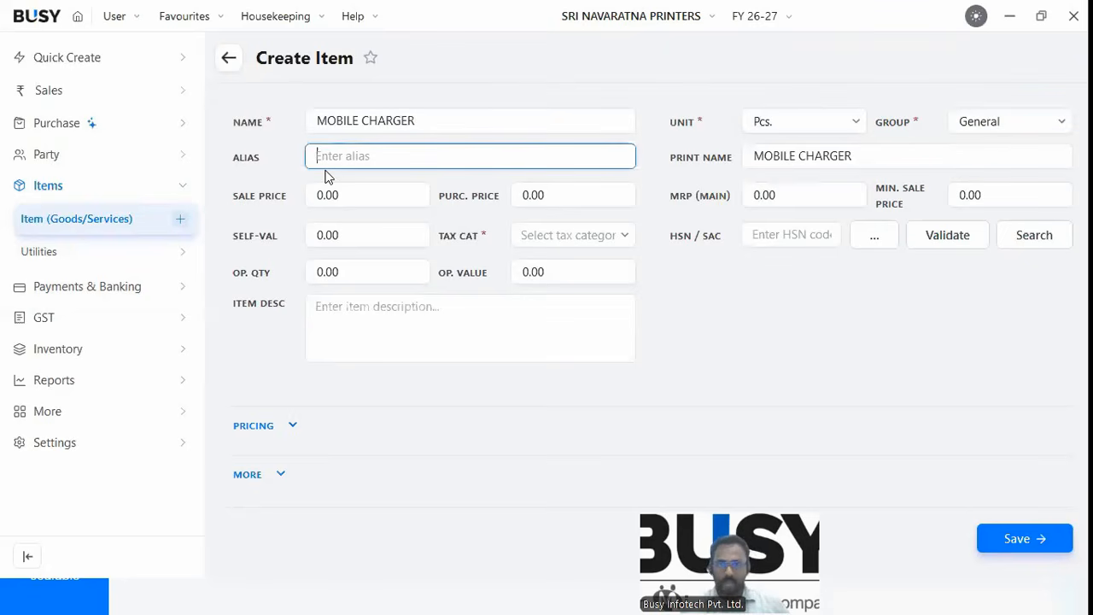
pyautogui.press('Return')
pyautogui.press('Return')
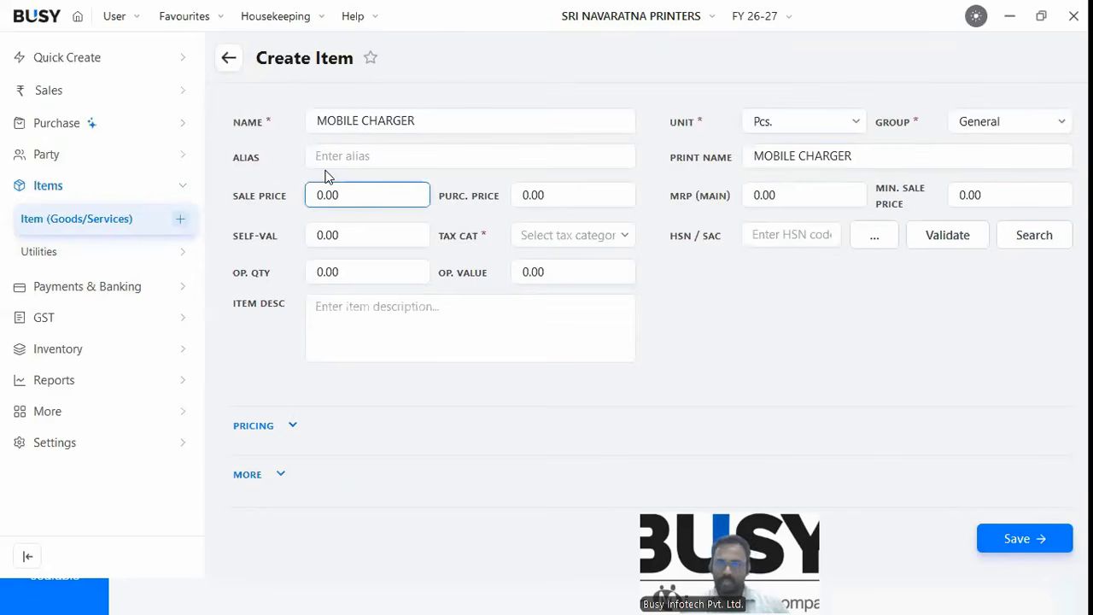
pyautogui.press('Return')
# Set sale price 125, purchase price 100 and MRP 175.
pyautogui.press('Return')
pyautogui.click(353, 198)
pyautogui.press('BackSpace')
pyautogui.press('BackSpace')
pyautogui.press('BackSpace')
pyautogui.press('BackSpace')
pyautogui.write('125')
pyautogui.press('Return')
pyautogui.press('BackSpace')
pyautogui.press('BackSpace')
pyautogui.press('BackSpace')
pyautogui.press('BackSpace')
pyautogui.write('100')
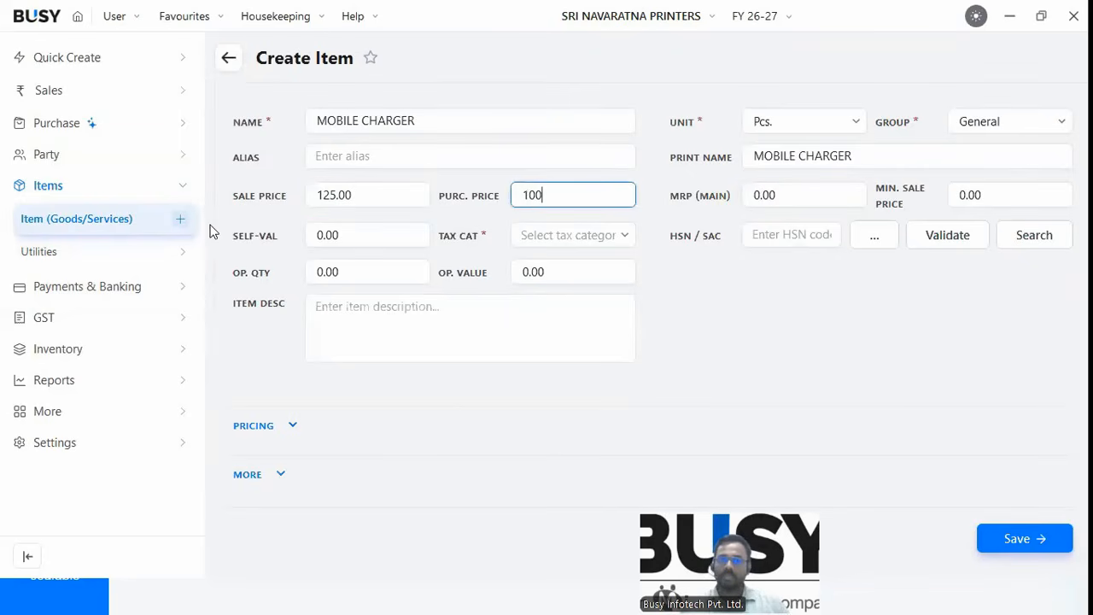
pyautogui.press('Return')
pyautogui.press('BackSpace')
pyautogui.press('BackSpace')
pyautogui.press('BackSpace')
pyautogui.press('BackSpace')
pyautogui.write('1')
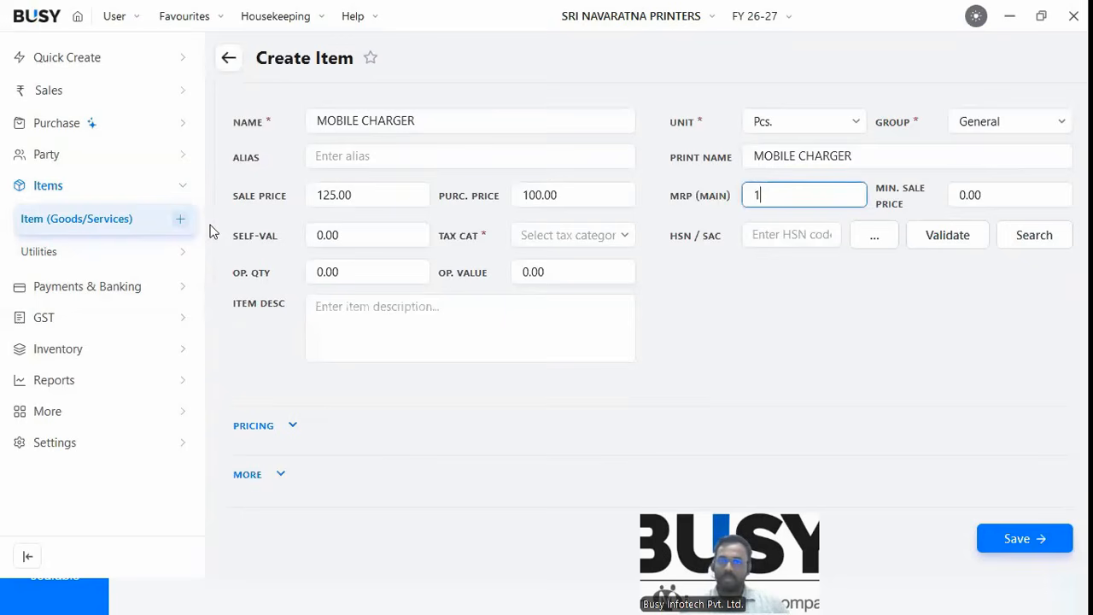
pyautogui.write('75')
pyautogui.press('Return')
pyautogui.press('Return')
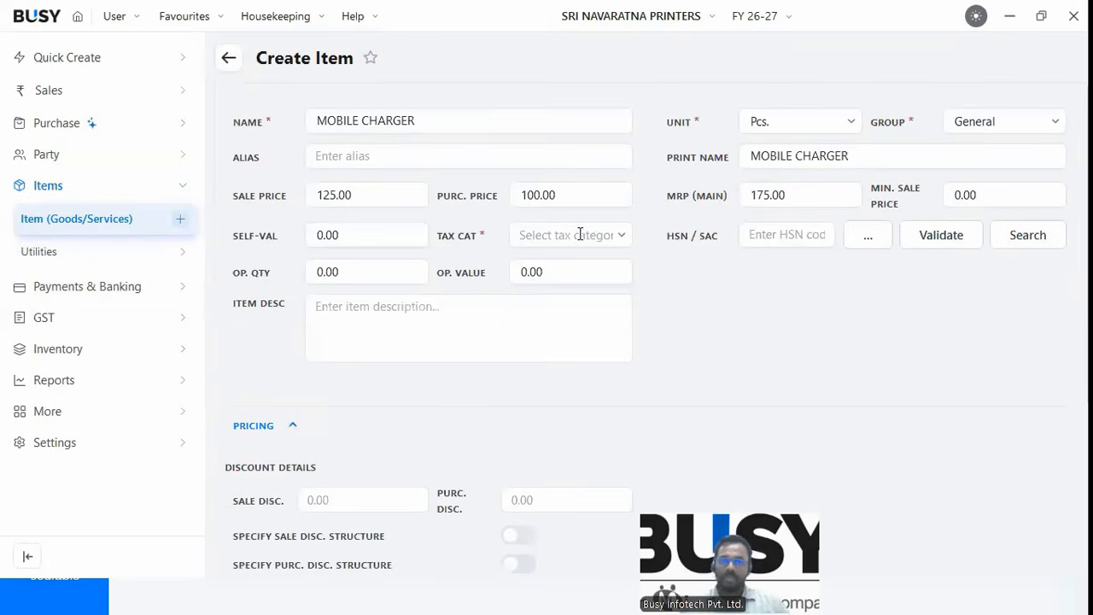
# Choose tax category GST 5%, enter HSN 125454 and validate it.
pyautogui.click(580, 235)
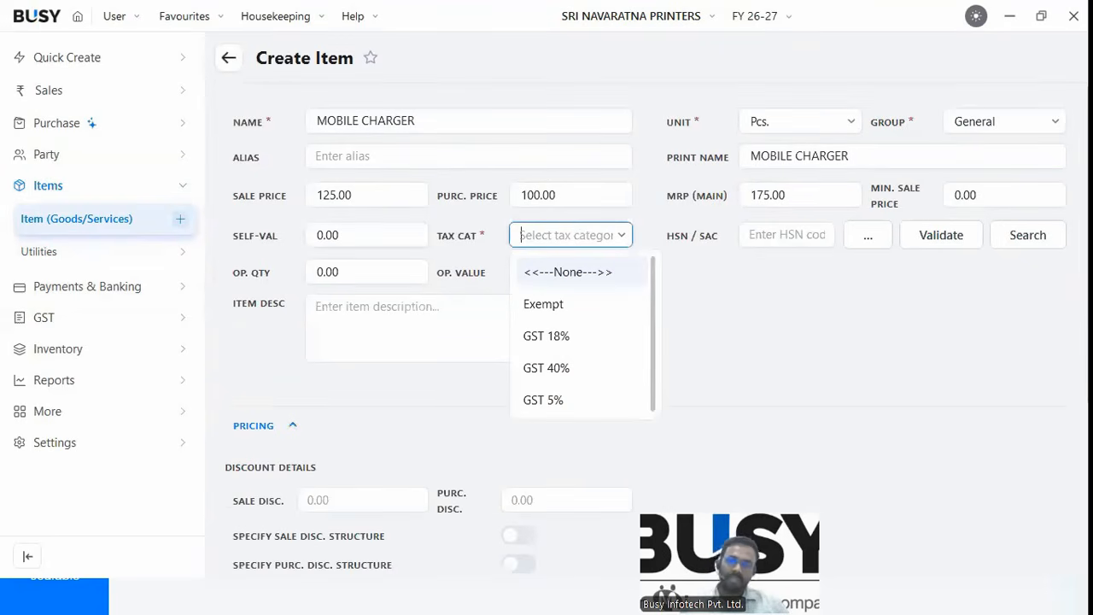
pyautogui.write('5')
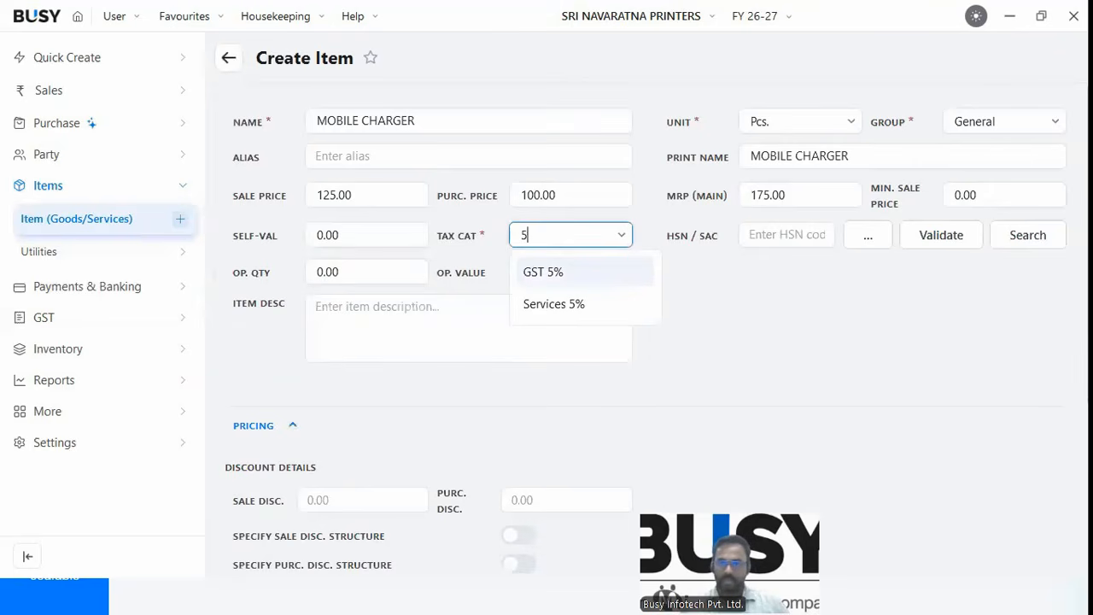
pyautogui.press('Return')
pyautogui.write('125454')
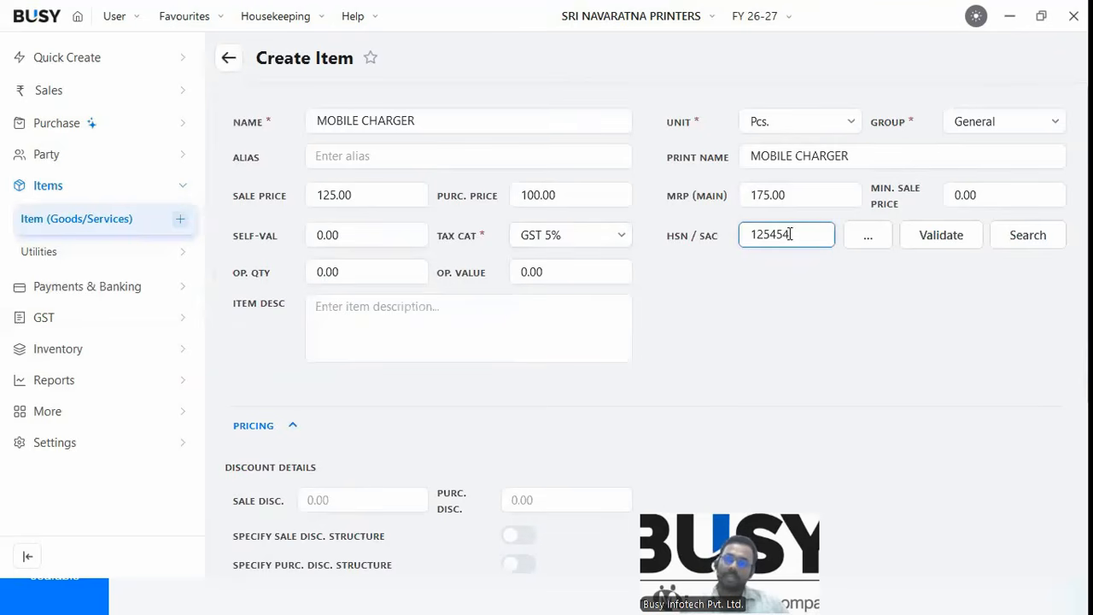
pyautogui.press('Return')
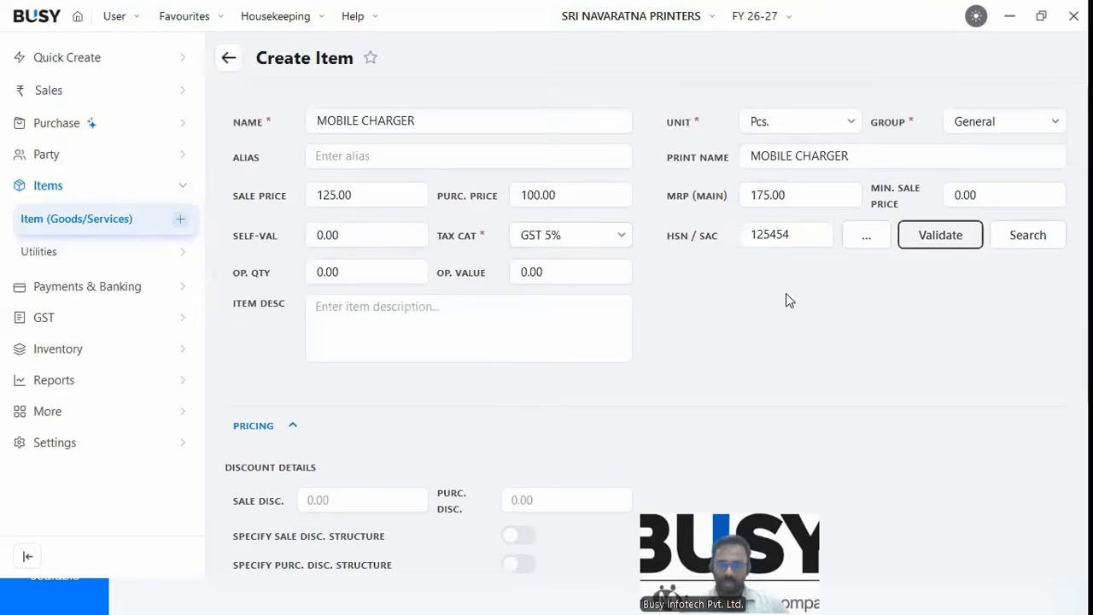
pyautogui.press('Return')
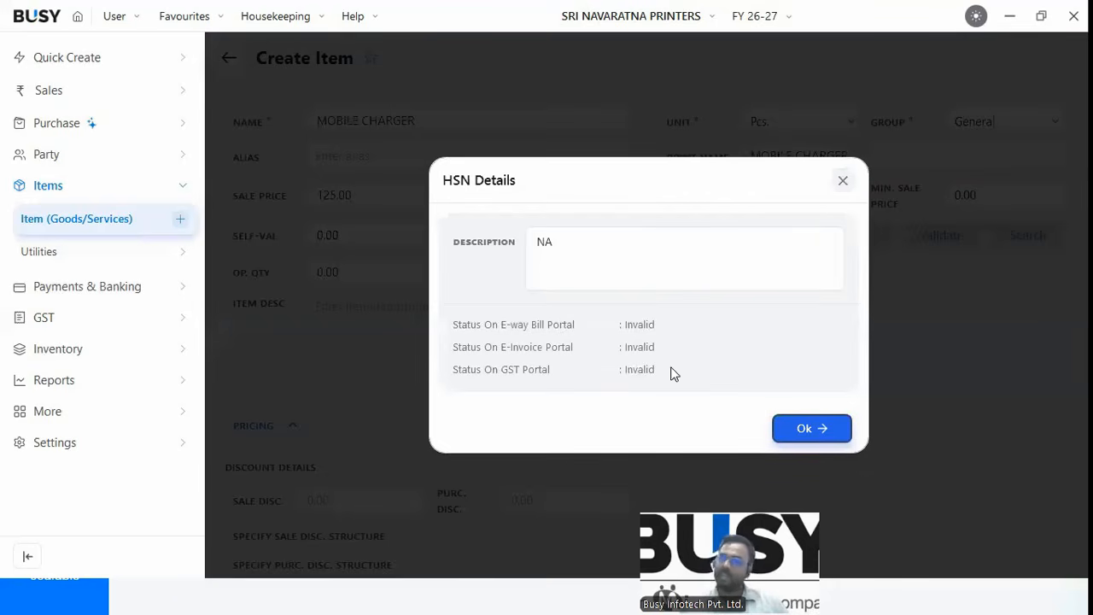
# Dismiss the HSN result and search HSN codes by code 48.
pyautogui.click(794, 430)
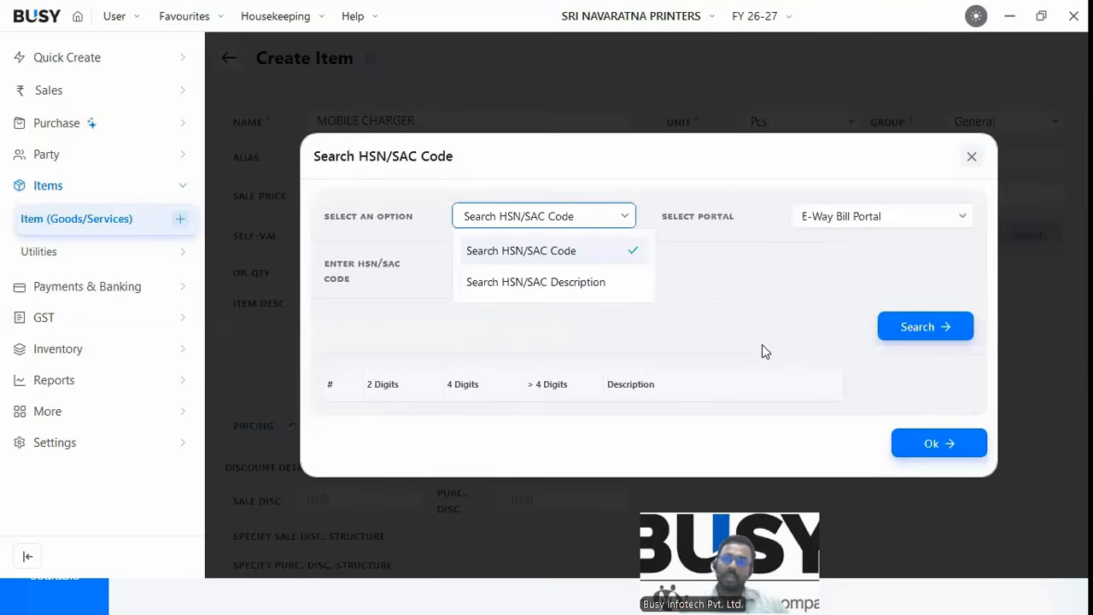
pyautogui.click(512, 253)
pyautogui.click(545, 269)
pyautogui.write('48')
pyautogui.click(917, 332)
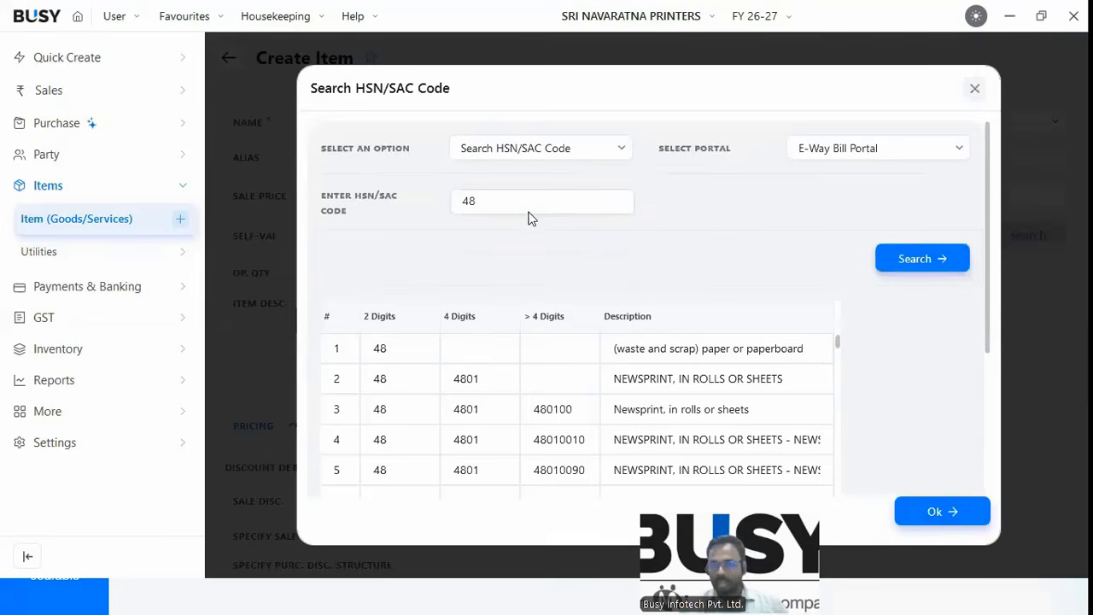
pyautogui.scroll(-2, 990, 385)
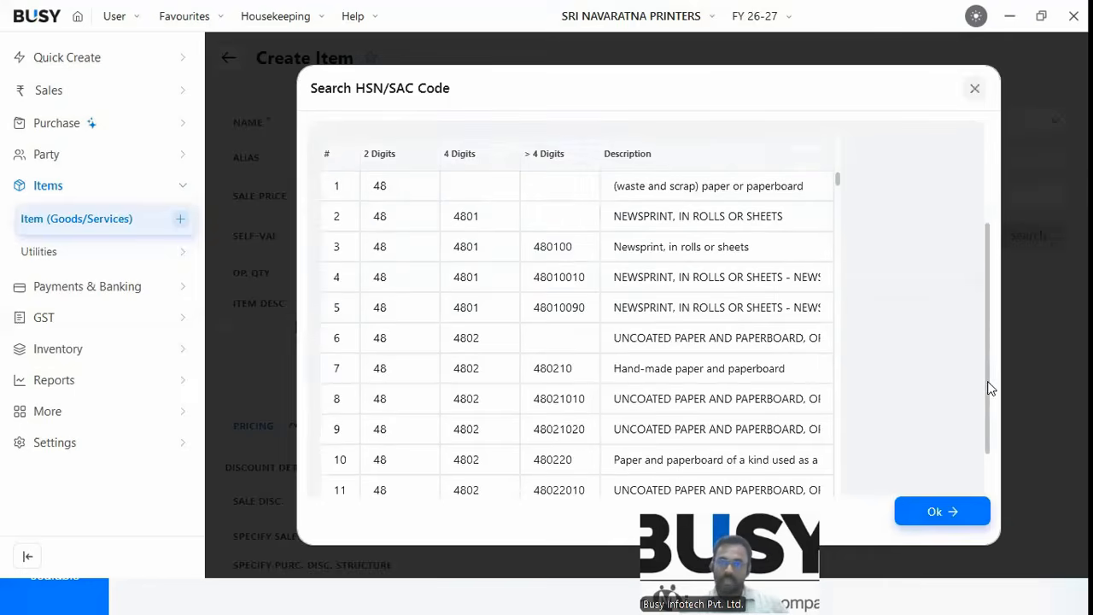
pyautogui.scroll(2, 491, 248)
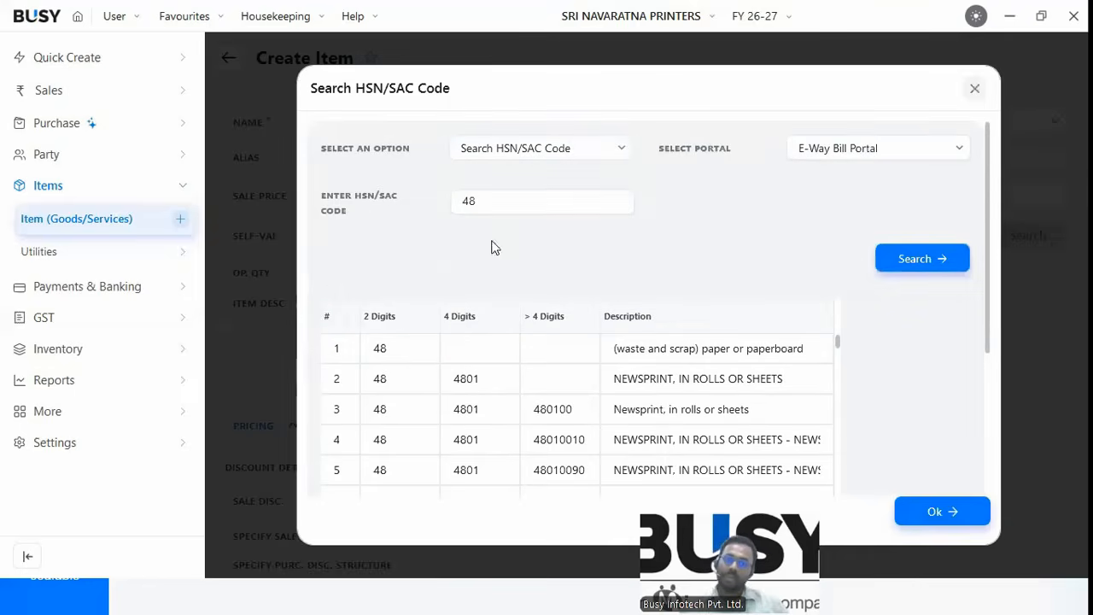
# Search HSN descriptions matching PEN, then close the search.
pyautogui.click(552, 147)
pyautogui.click(546, 214)
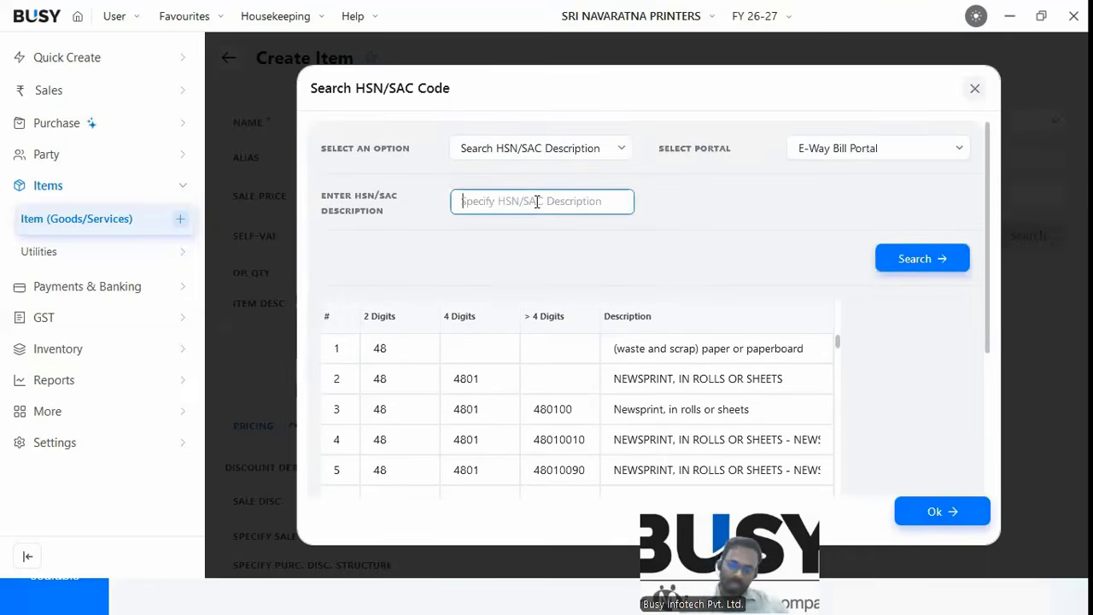
pyautogui.write('PEN')
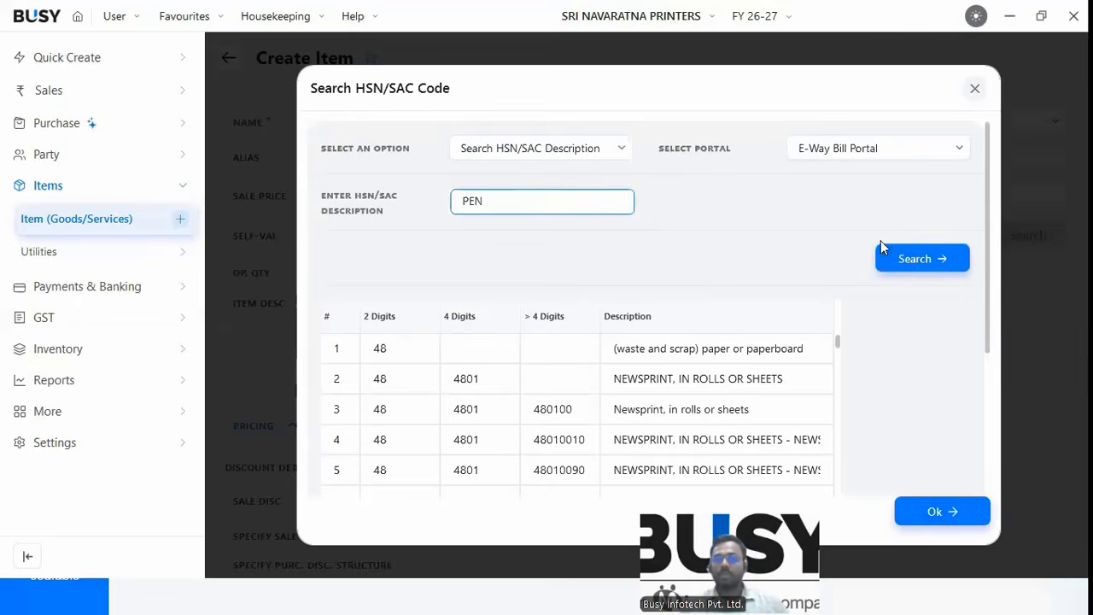
pyautogui.click(904, 271)
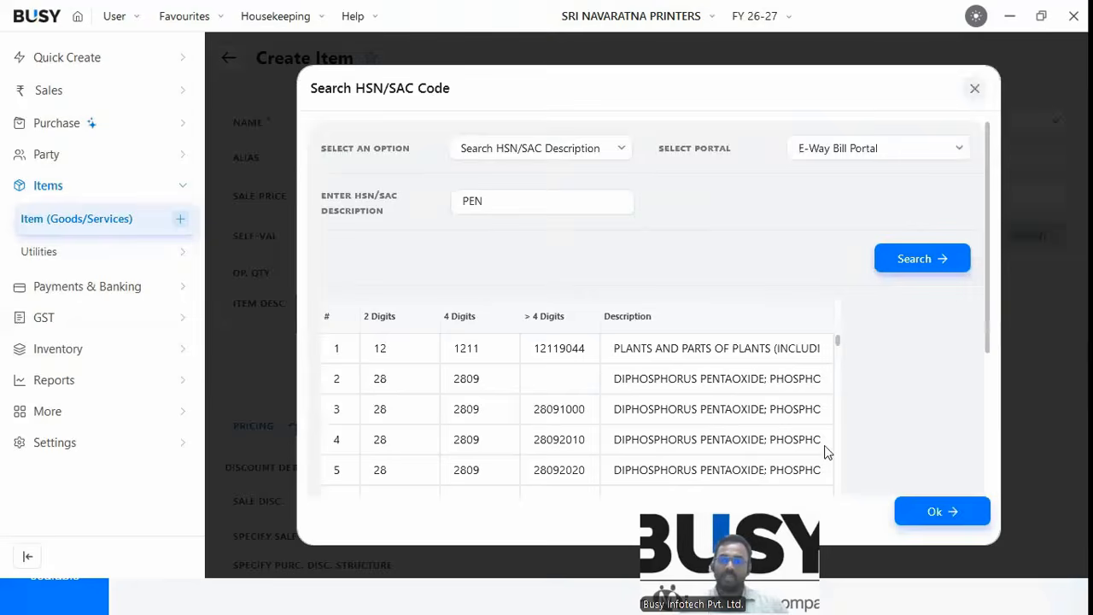
pyautogui.press('Escape')
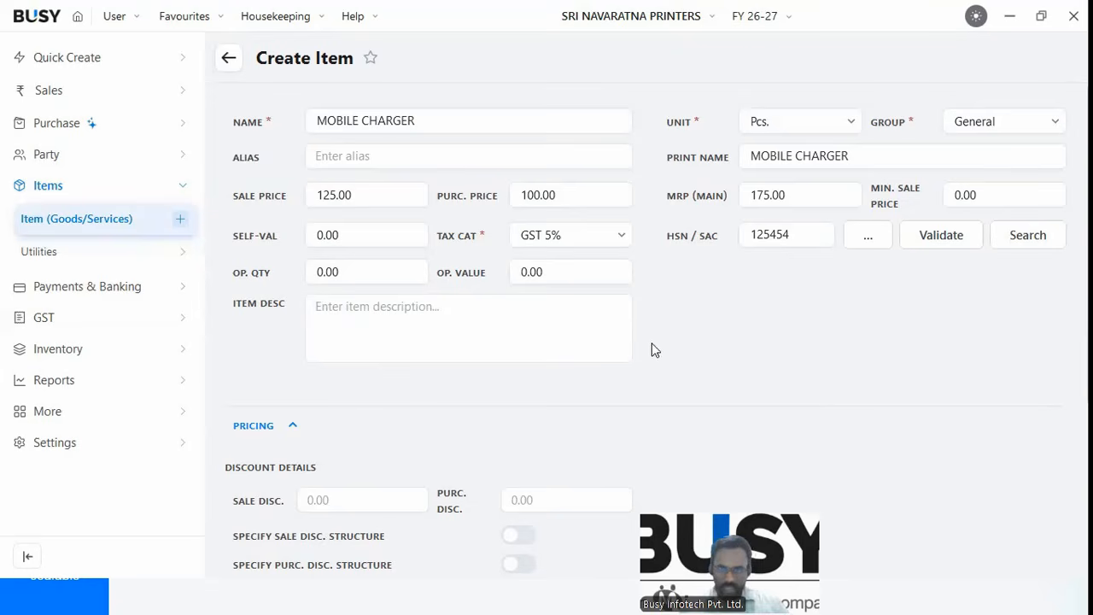
# Open the GST 5% tax category for modification and review its W.E.F and GST rate grid.
pyautogui.click(593, 236)
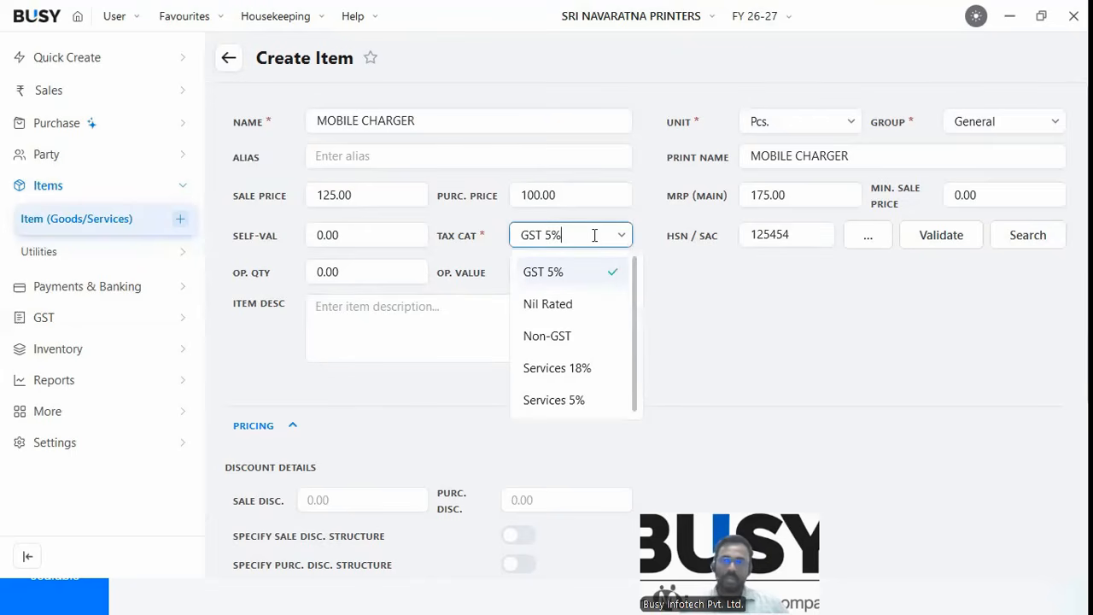
pyautogui.hotkey('alt', 'm')
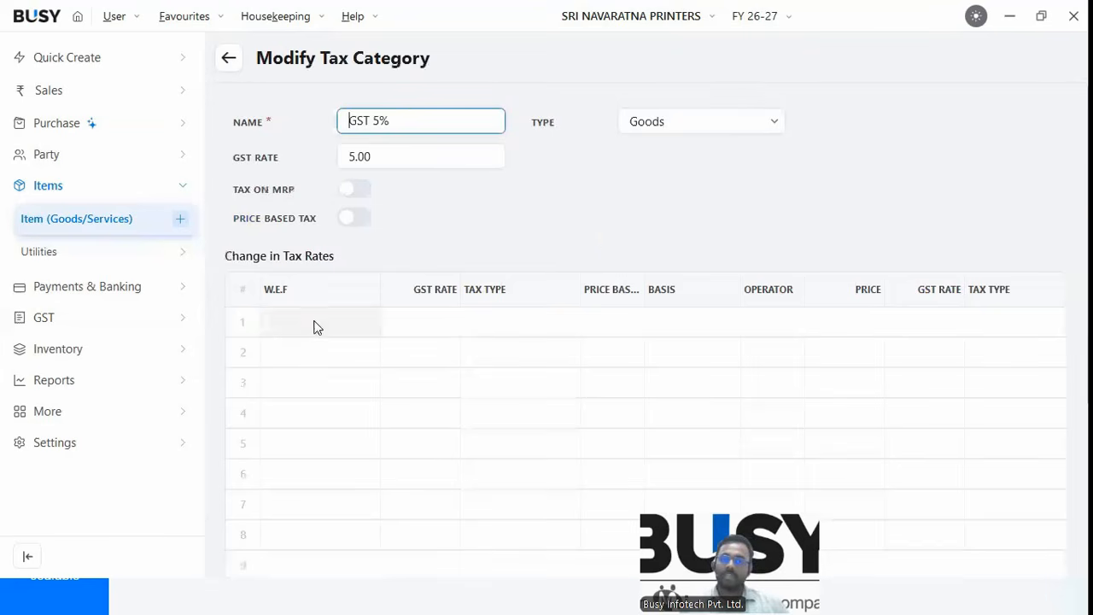
pyautogui.click(312, 322)
pyautogui.scroll(-2, 322, 341)
pyautogui.scroll(1, 461, 247)
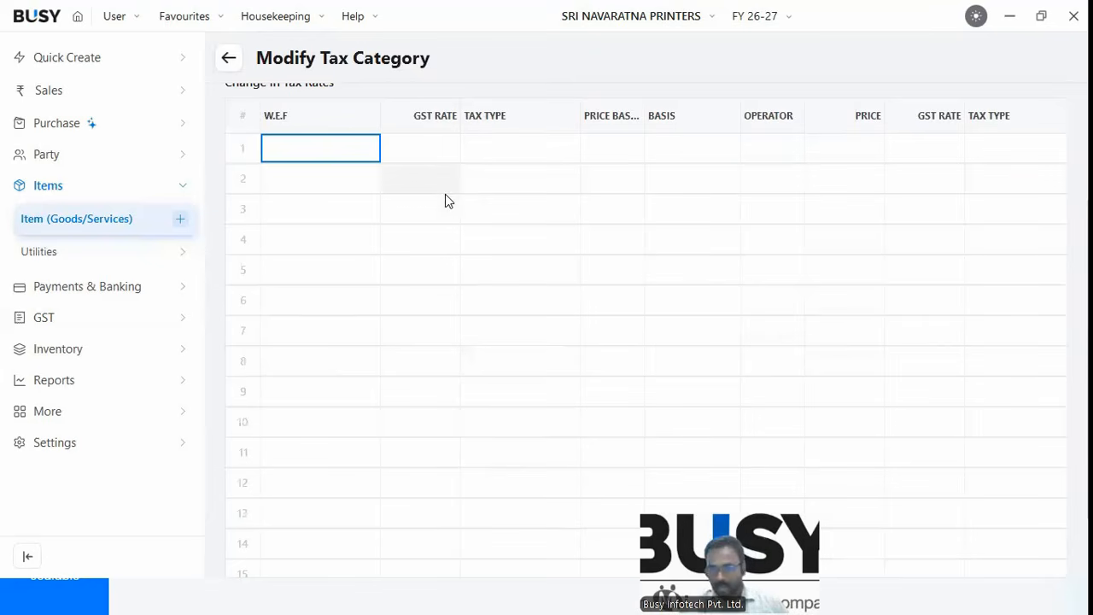
pyautogui.click(409, 148)
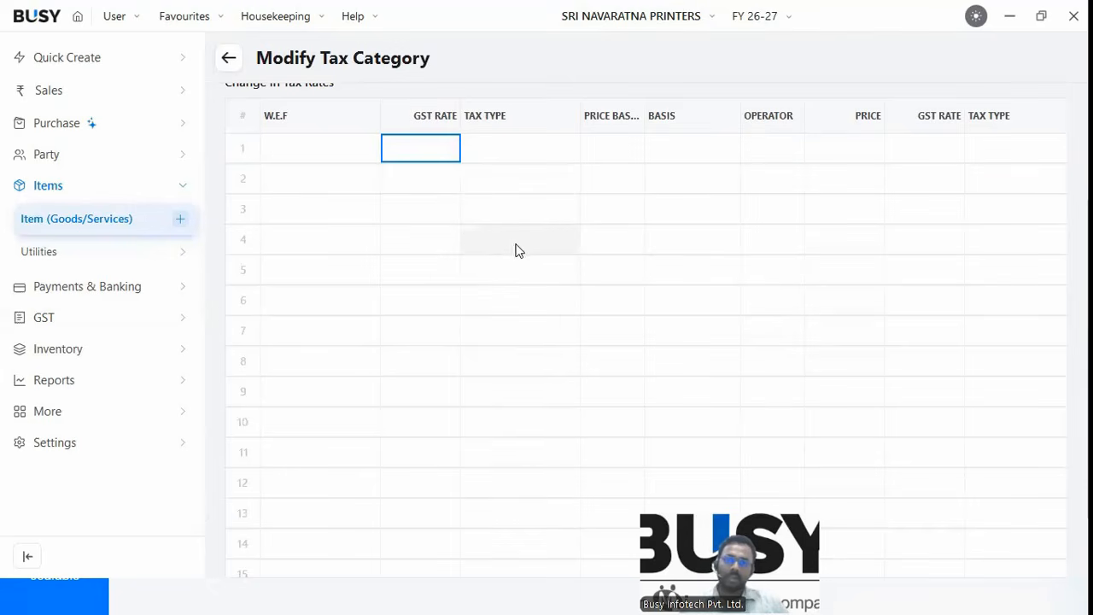
# Abandon the Mobile Charger item and start a fresh blank item.
pyautogui.click(232, 62)
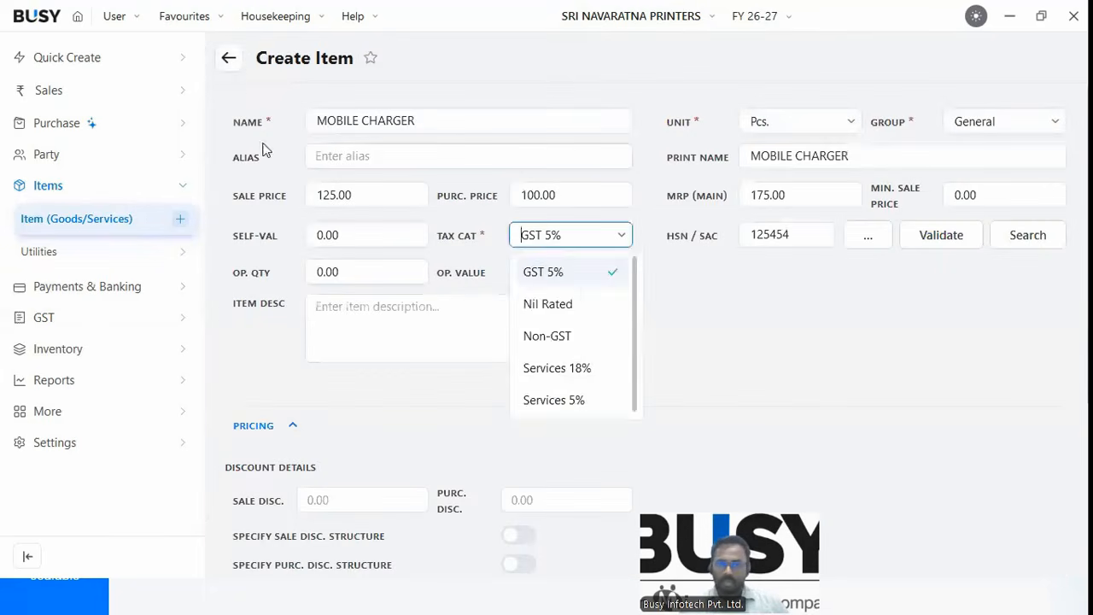
pyautogui.click(231, 62)
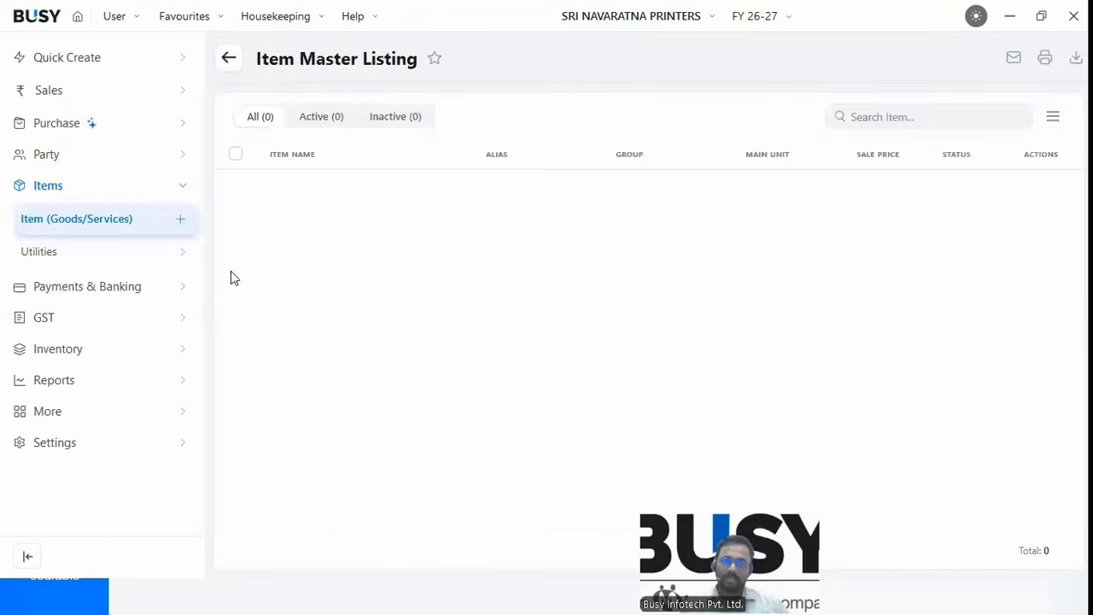
pyautogui.click(180, 220)
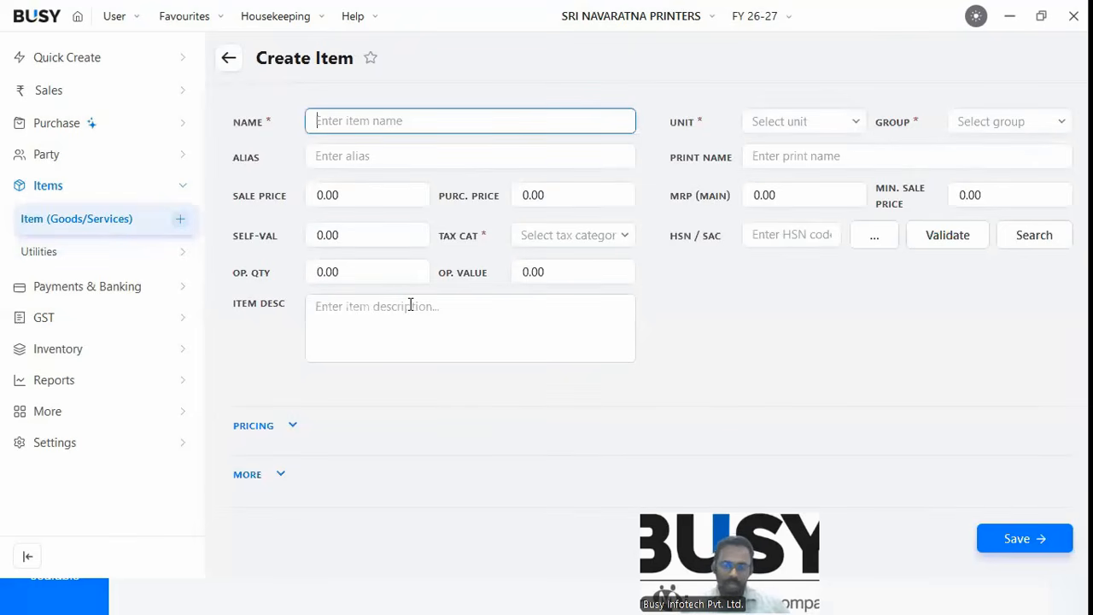
# Name the item 'Counsultancy service' with unit N.A. and group General.
pyautogui.write('Counsultancy service')
pyautogui.press('Tab')
pyautogui.write('na')
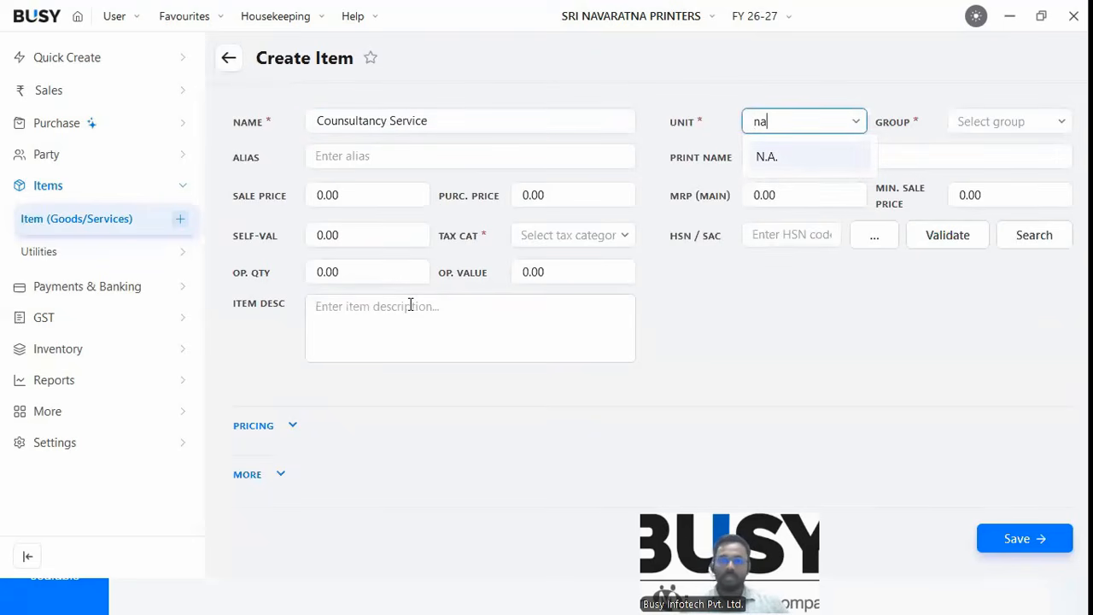
pyautogui.press('Tab')
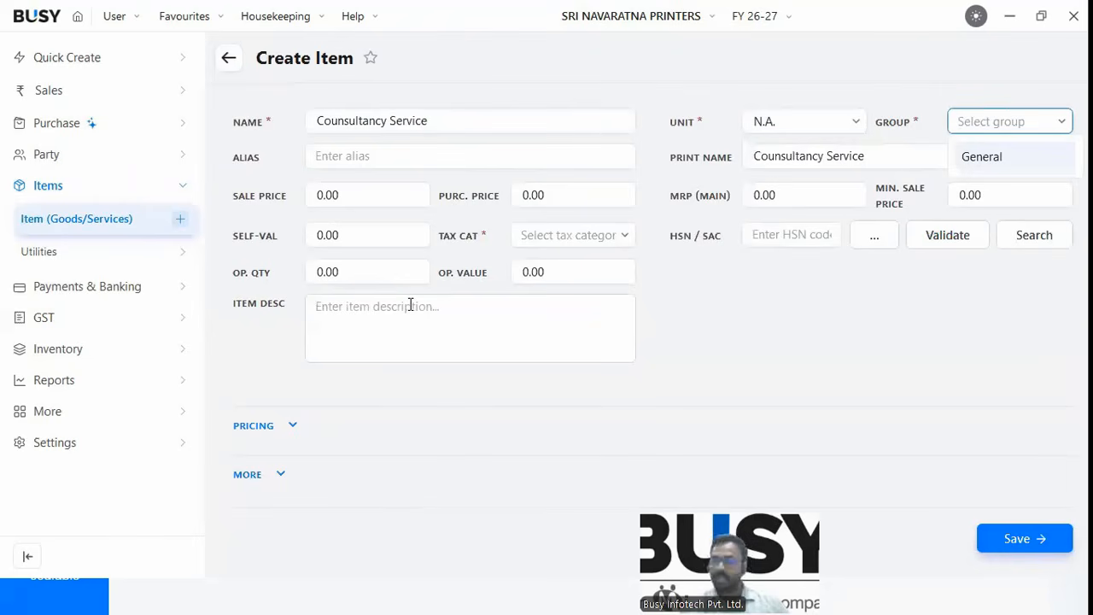
pyautogui.press('Tab')
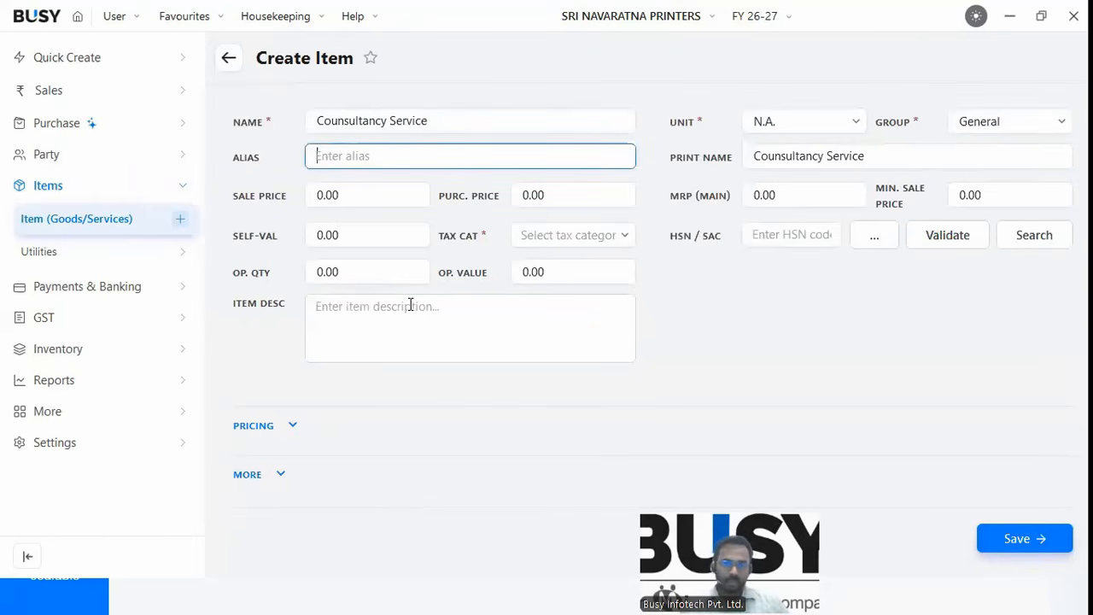
pyautogui.press('Tab')
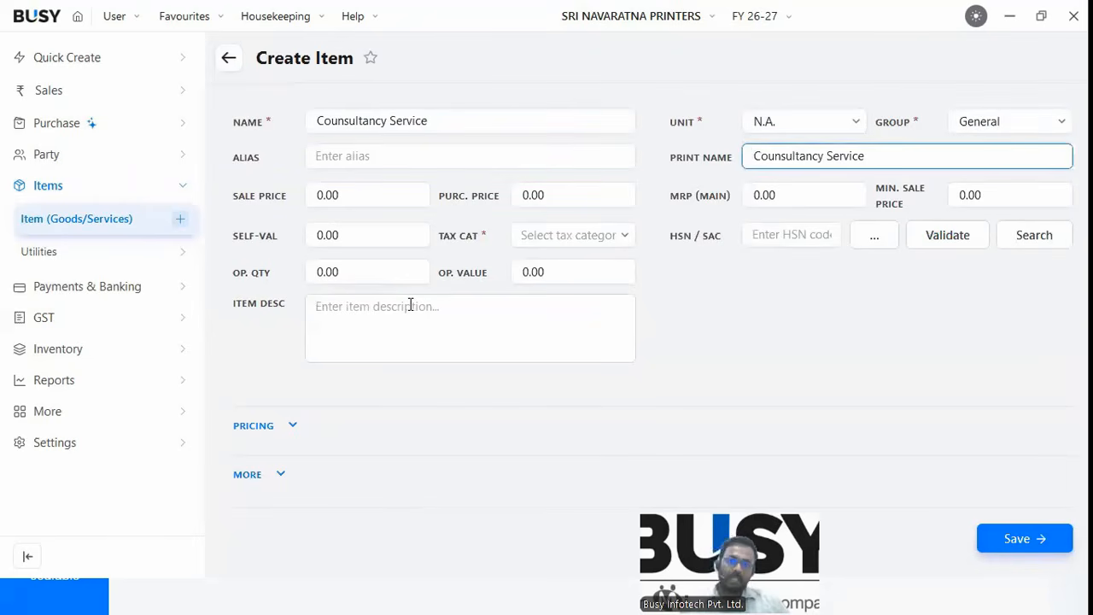
# Set tax category Services 18% and HSN/SAC 248445.
pyautogui.click(542, 245)
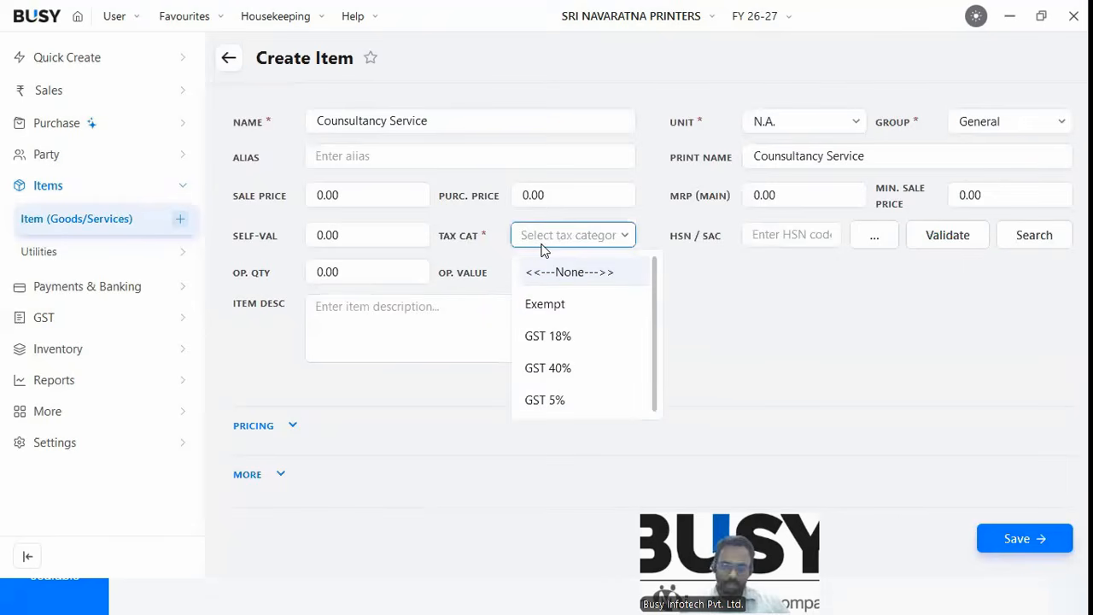
pyautogui.write('se')
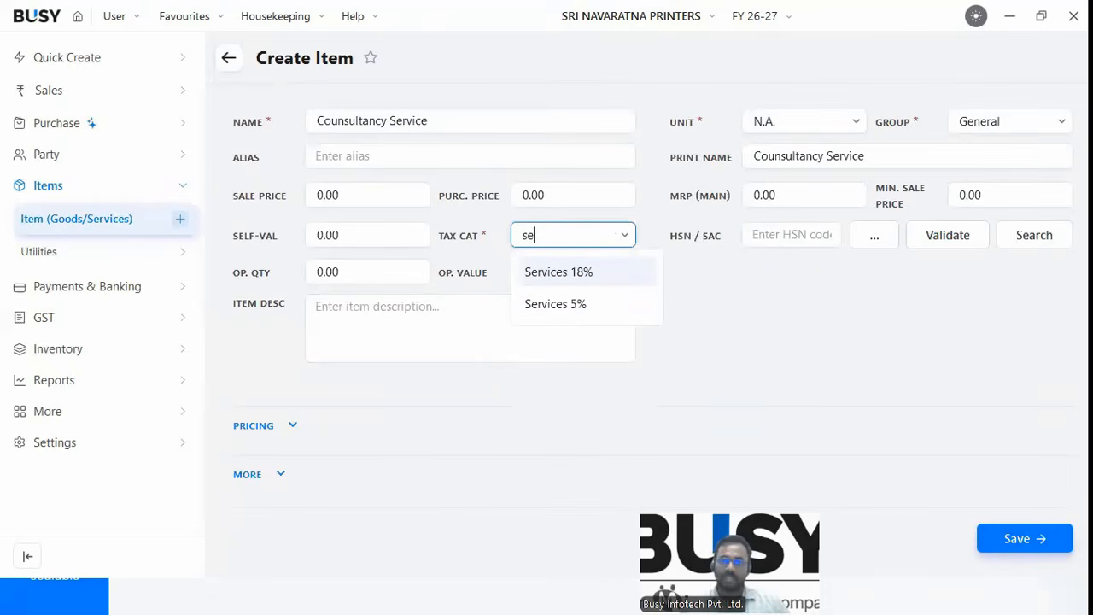
pyautogui.press('Tab')
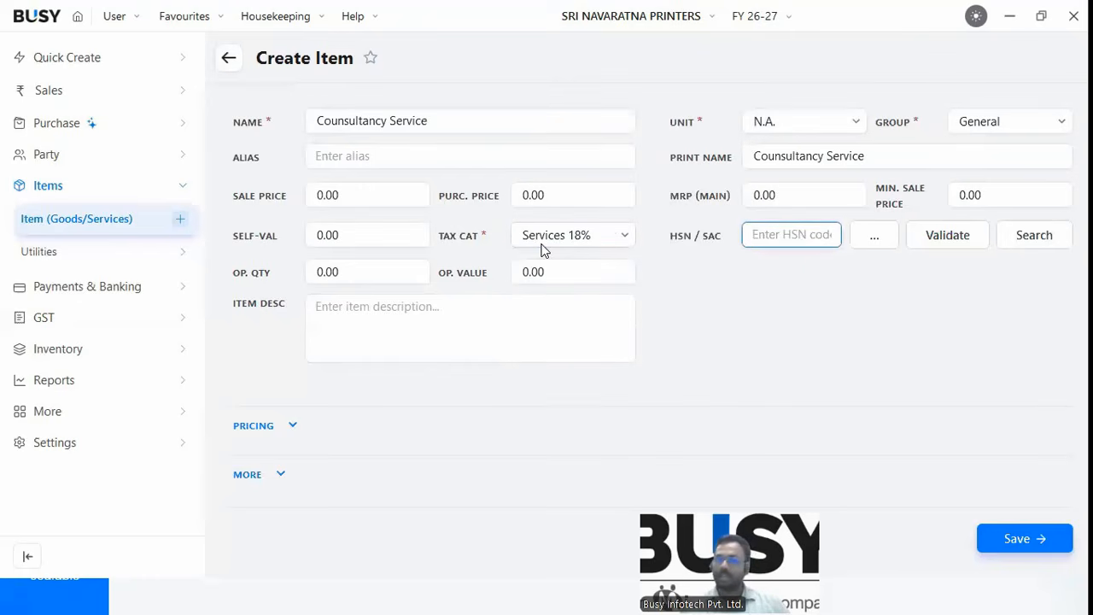
pyautogui.write('248445')
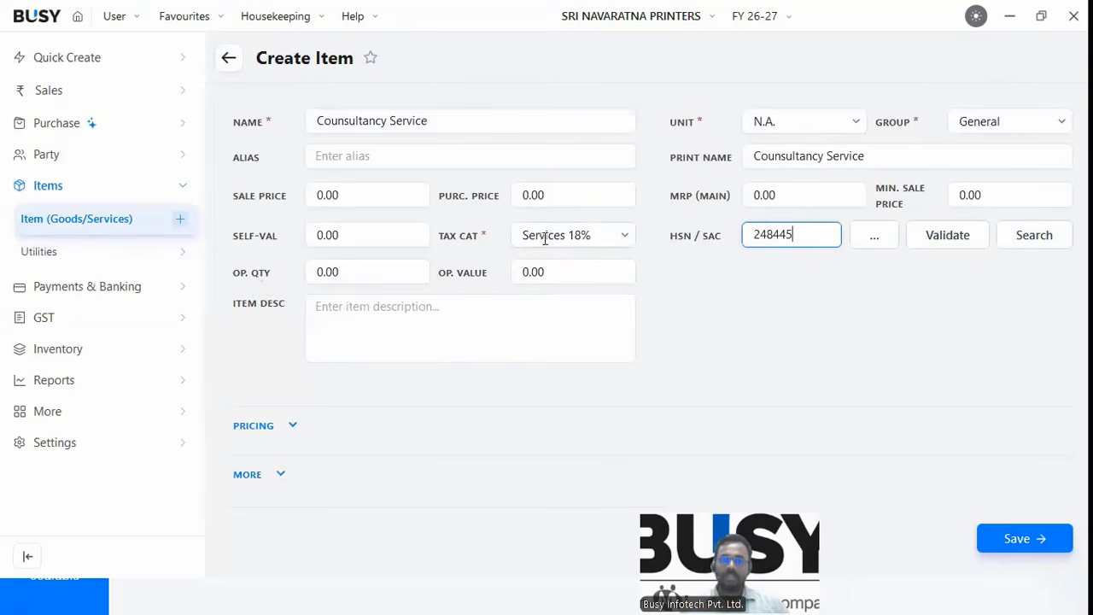
pyautogui.moveTo(594, 233); pyautogui.dragTo(525, 234)
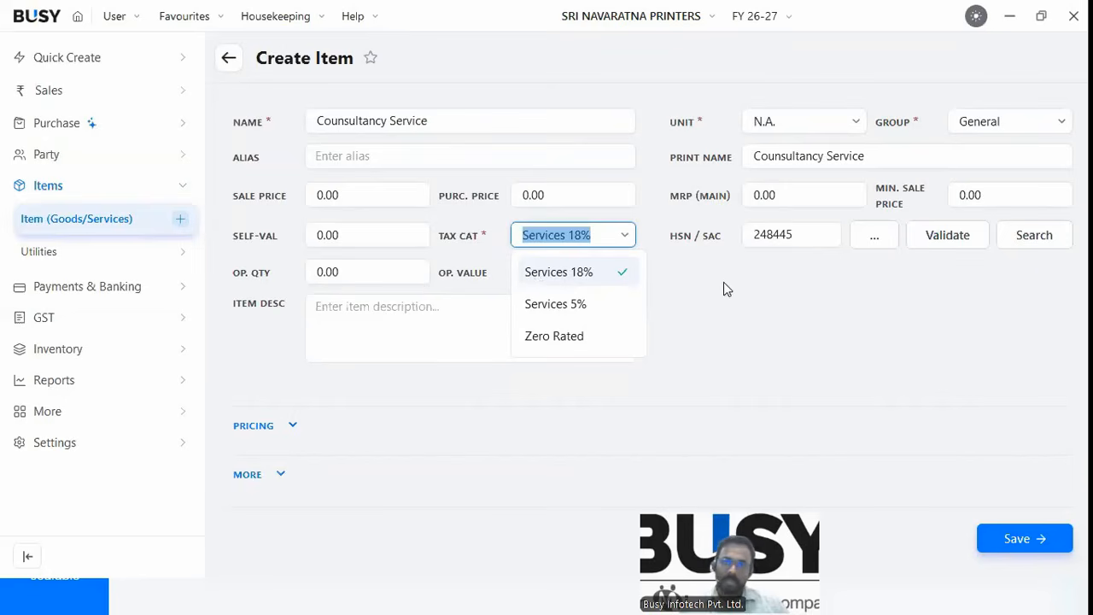
pyautogui.click(52, 185)
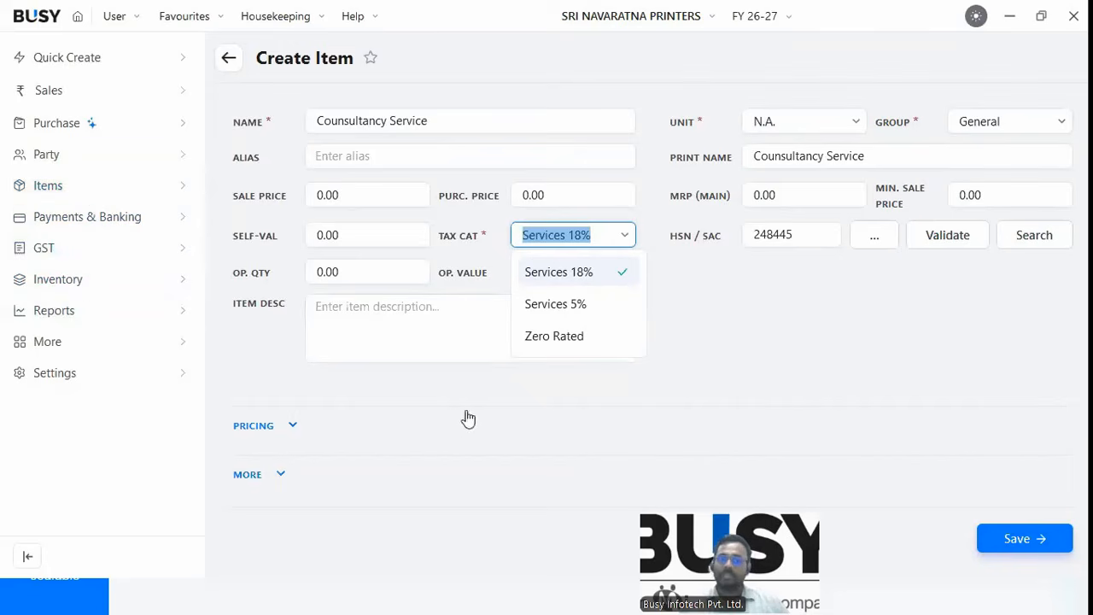
# Save the item with F2, accepting the invalid HSN/SAC warning.
pyautogui.press('F2')
pyautogui.click(700, 384)
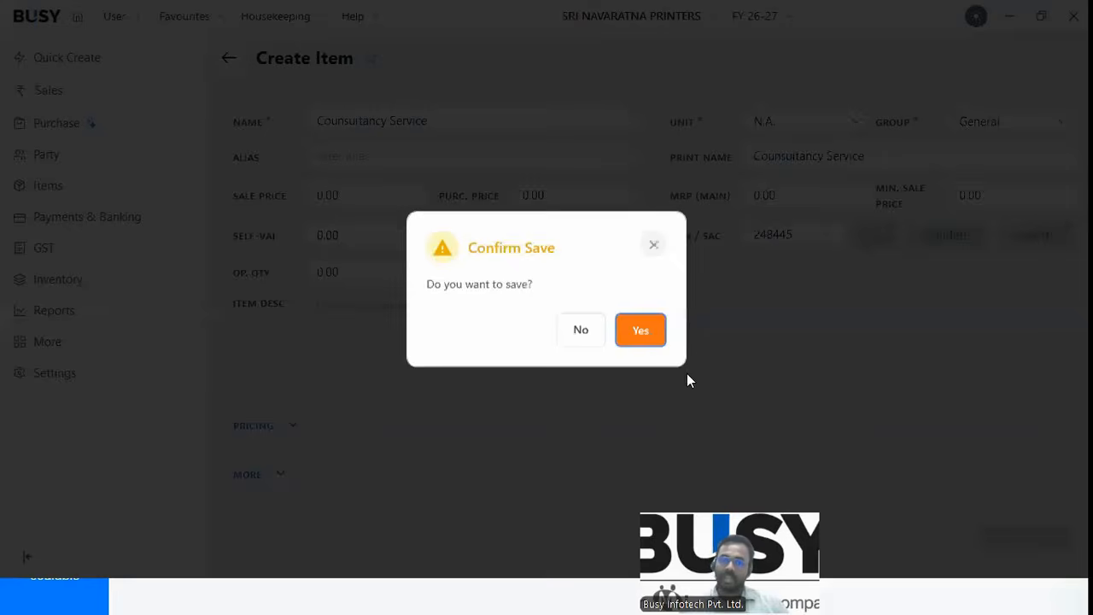
pyautogui.click(644, 334)
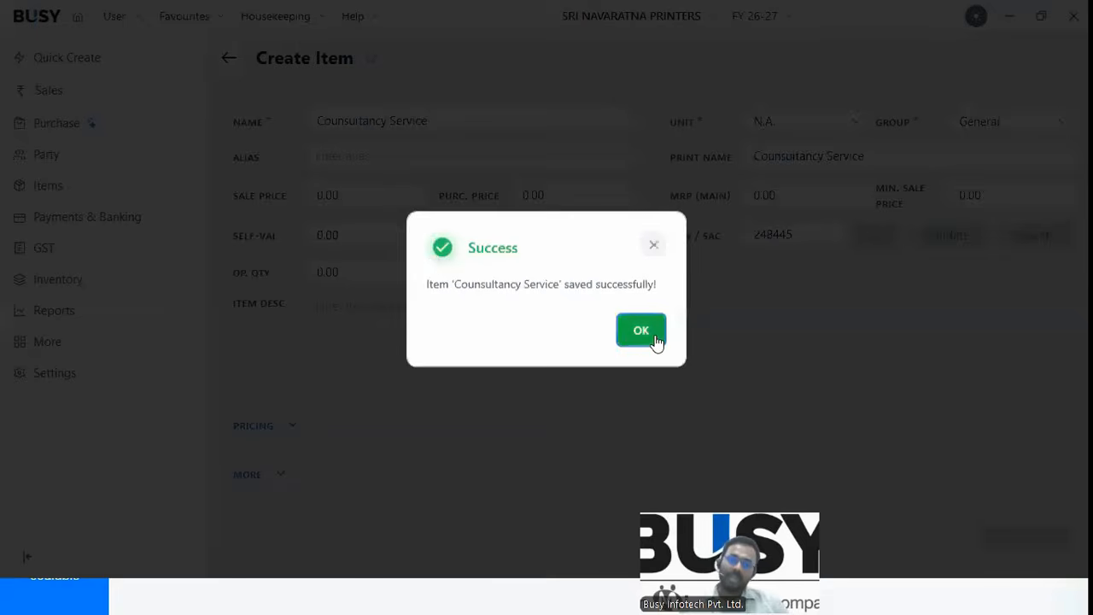
pyautogui.click(654, 338)
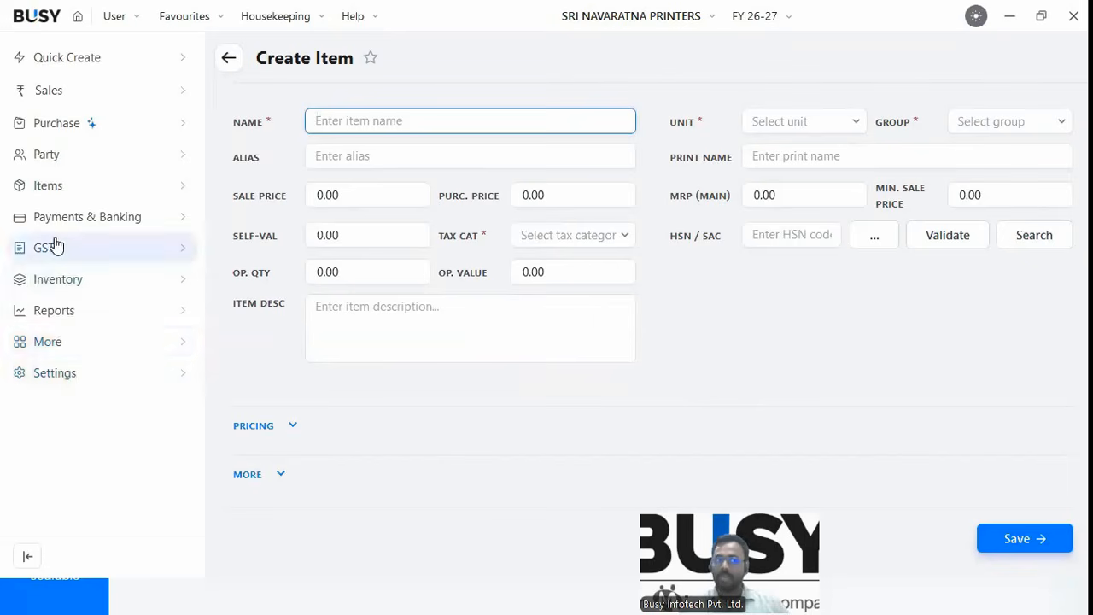
pyautogui.click(54, 186)
# Validate all loaded items' HSN codes online via Multiple HSN, revealing 248445 as invalid.
pyautogui.click(59, 247)
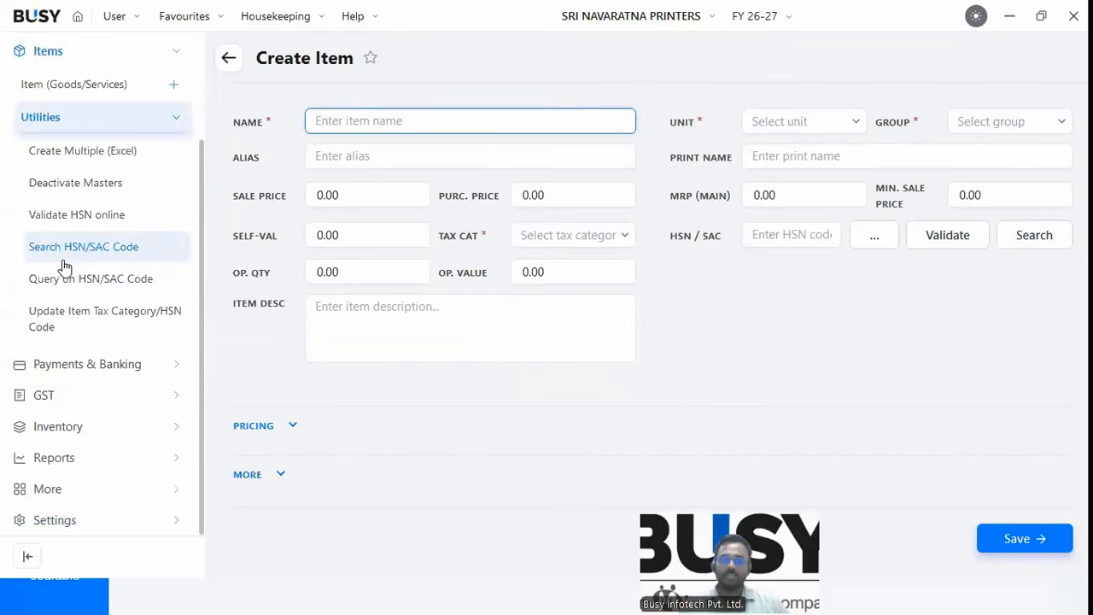
pyautogui.click(82, 225)
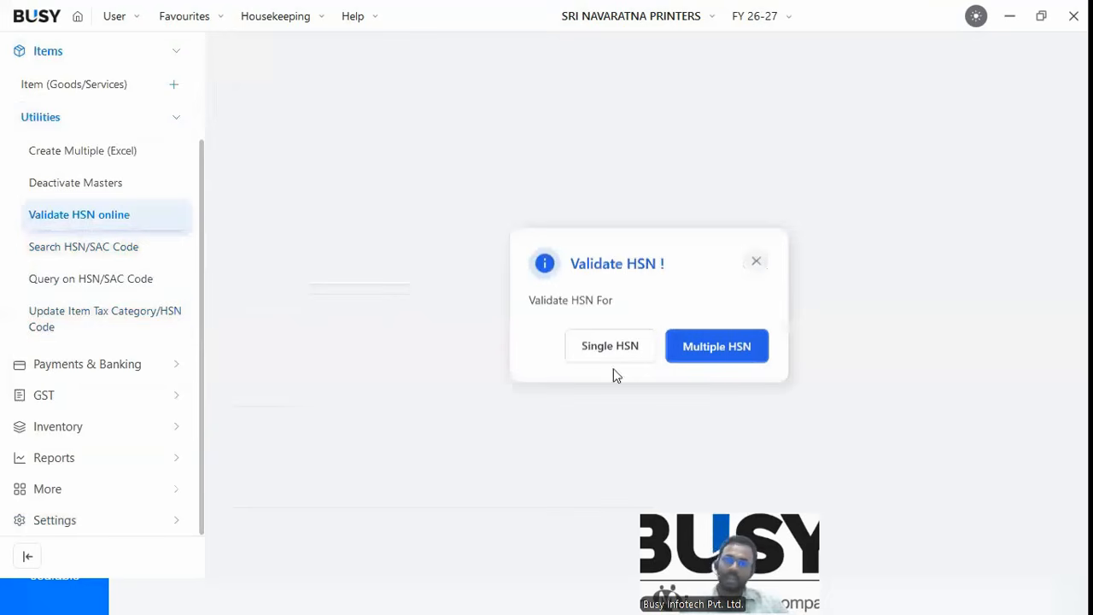
pyautogui.click(703, 350)
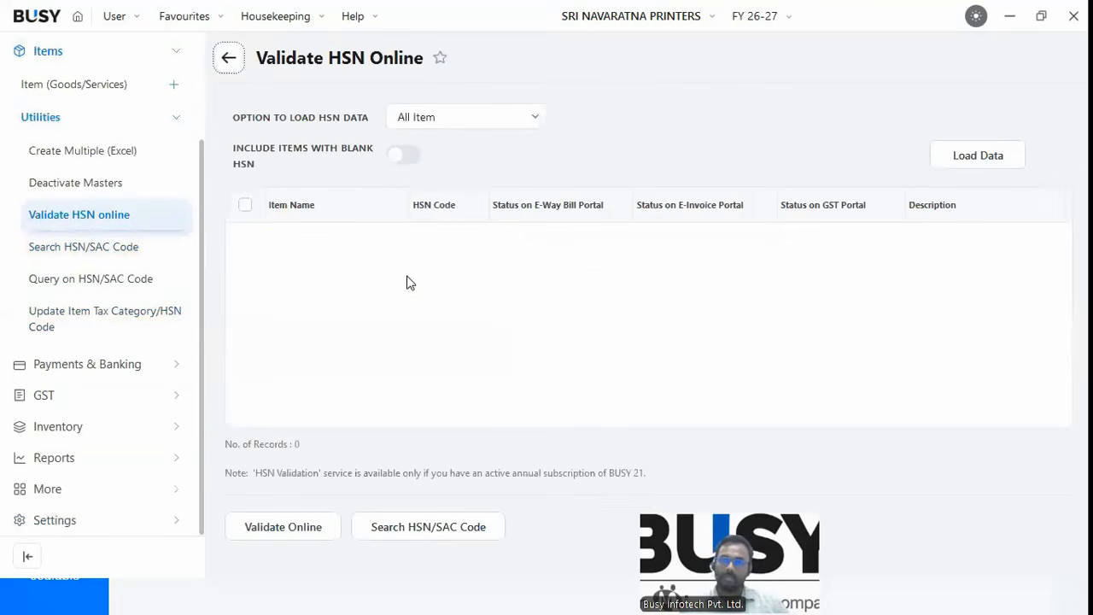
pyautogui.click(962, 165)
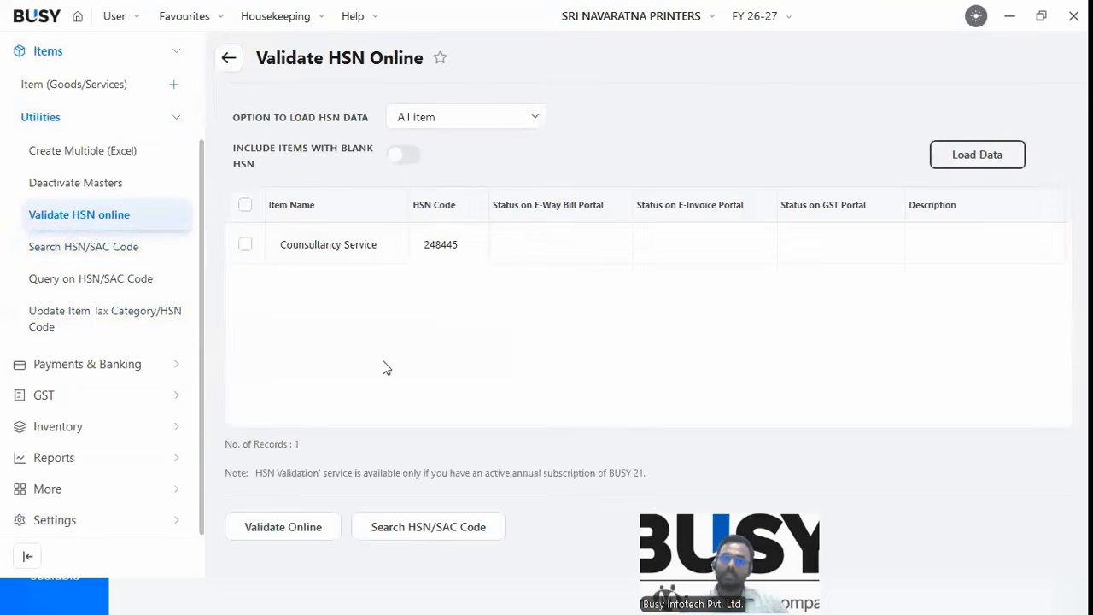
pyautogui.click(243, 207)
pyautogui.click(256, 534)
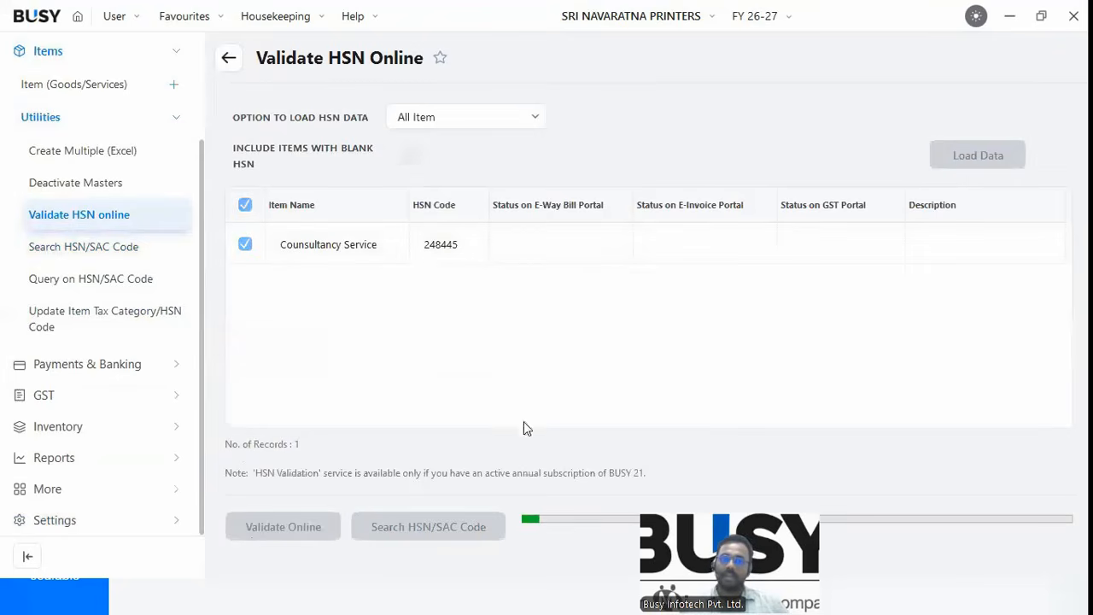
pyautogui.click(708, 338)
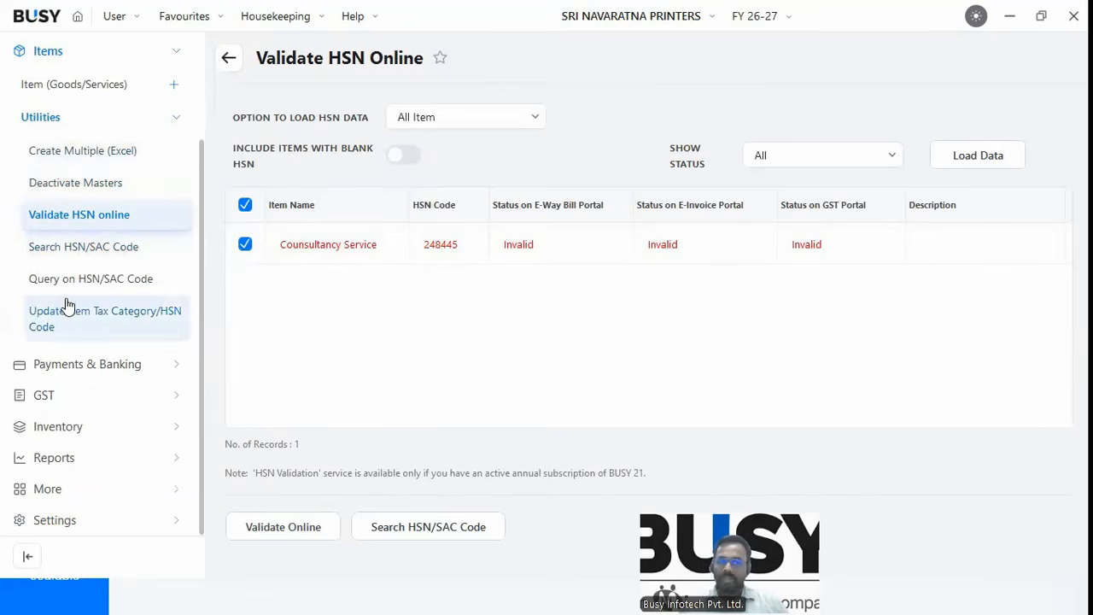
pyautogui.click(101, 248)
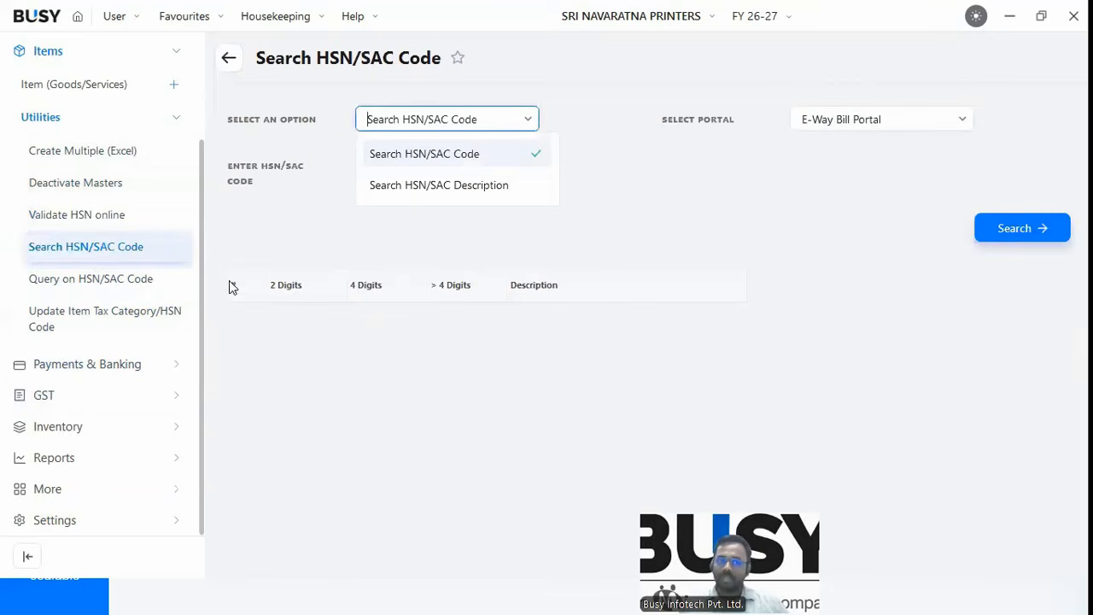
# Look over the HSN/SAC query and bulk tax-category/HSN update tools, then show the GST Transactions slide.
pyautogui.click(95, 275)
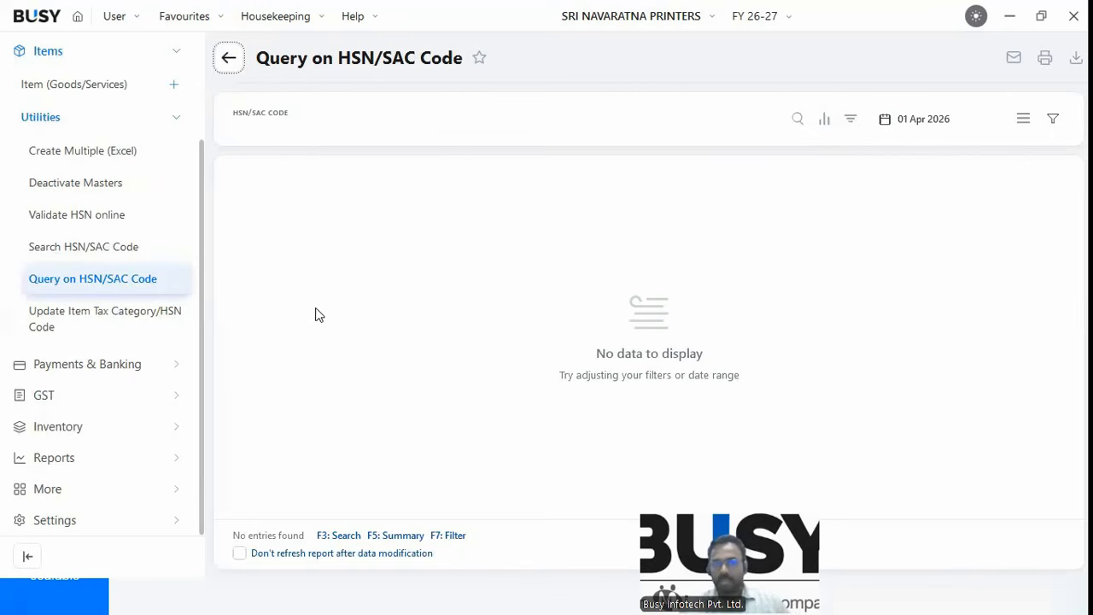
pyautogui.click(153, 312)
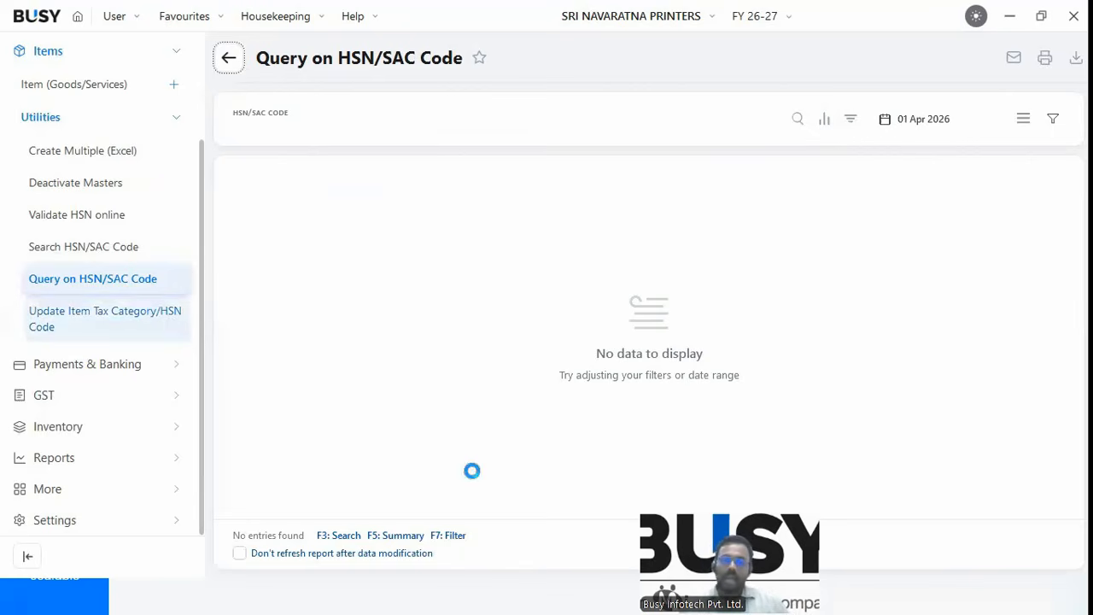
pyautogui.hotkey('alt', 'Tab')
pyautogui.hotkey('alt', 'Tab')
pyautogui.hotkey('alt', 'Tab')
pyautogui.hotkey('alt', 'Tab')
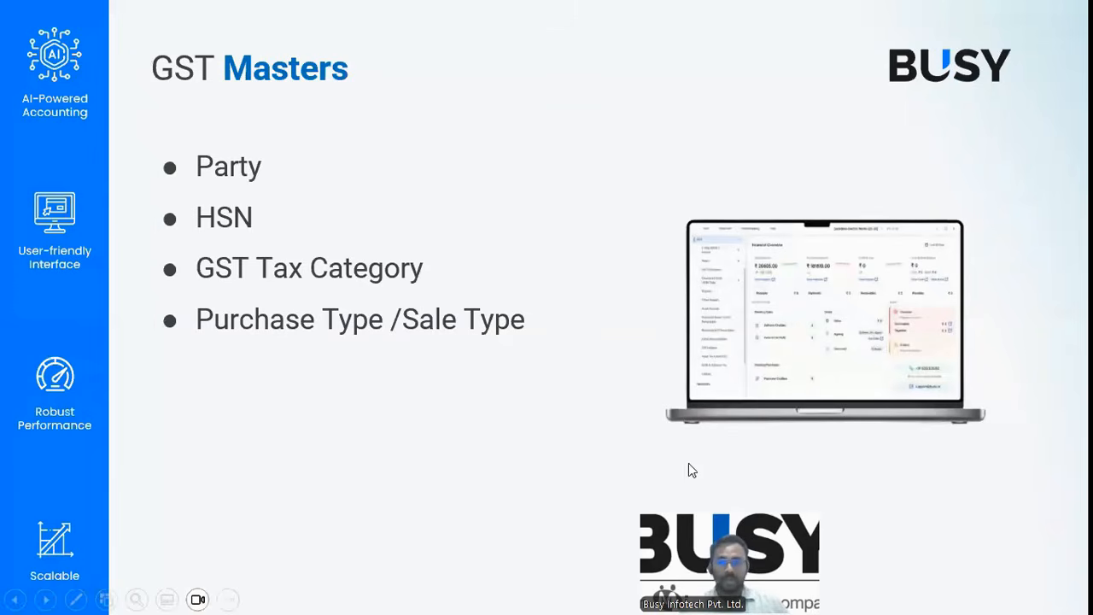
pyautogui.click(463, 385)
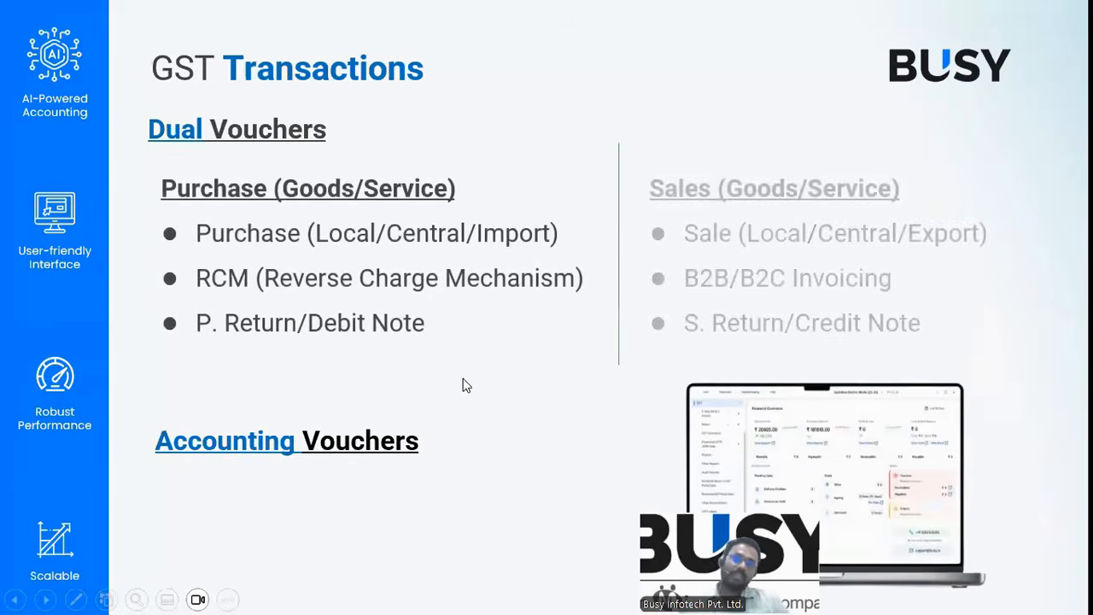
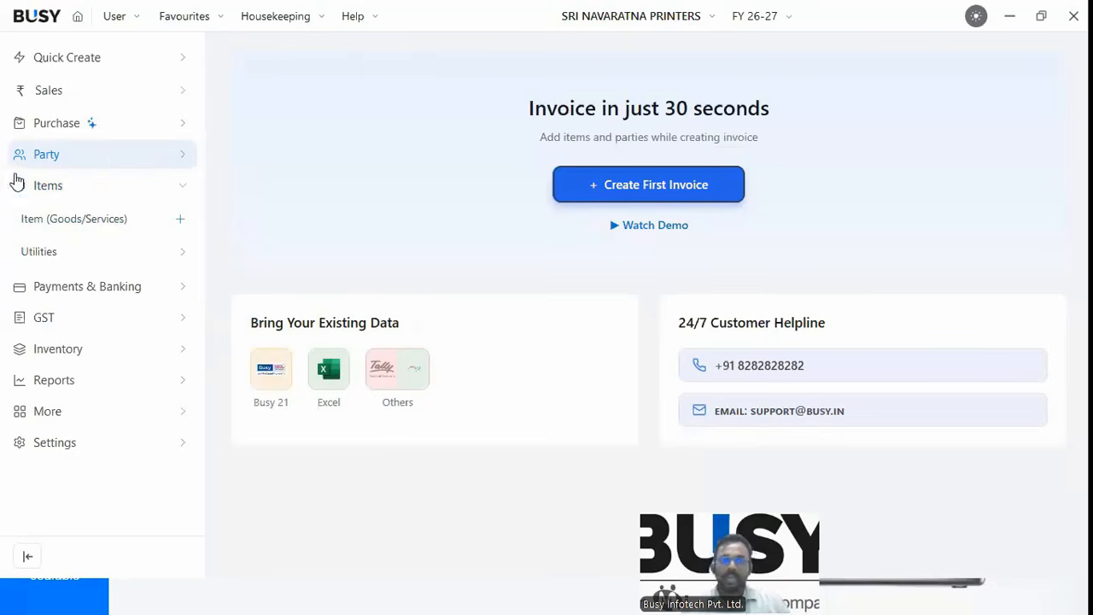
# Open a blank Create Purchase voucher from the sidebar and collapse the side navigation.
pyautogui.click(56, 123)
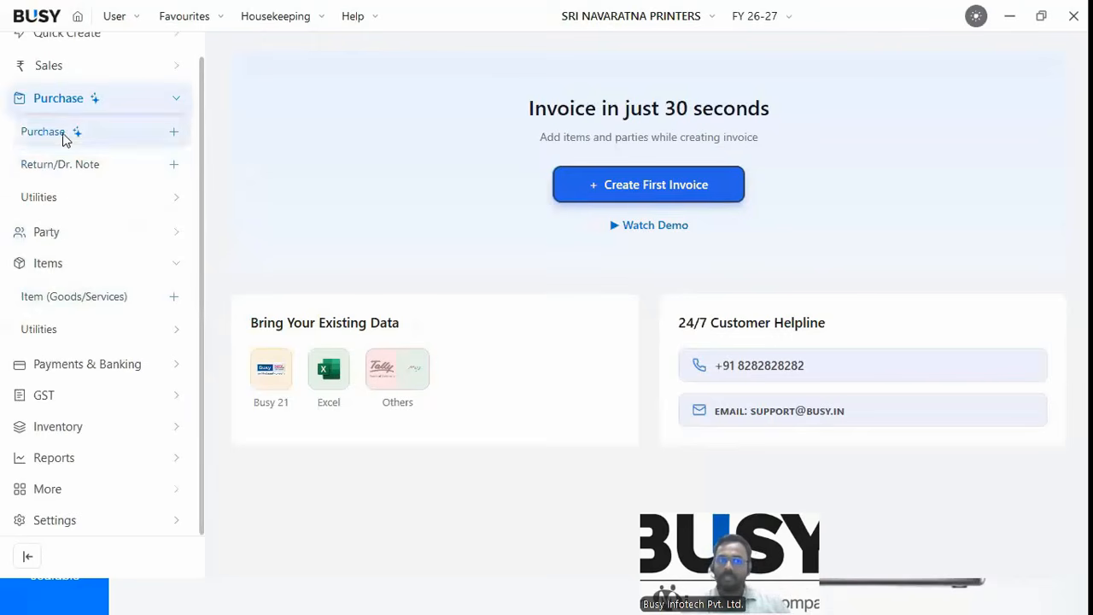
pyautogui.click(173, 131)
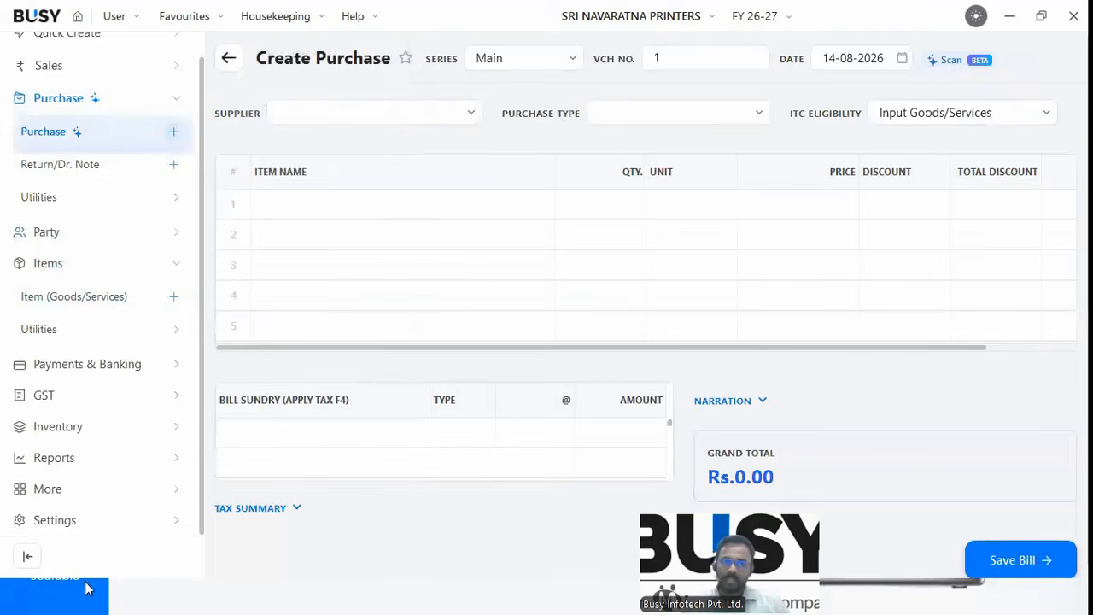
pyautogui.click(27, 556)
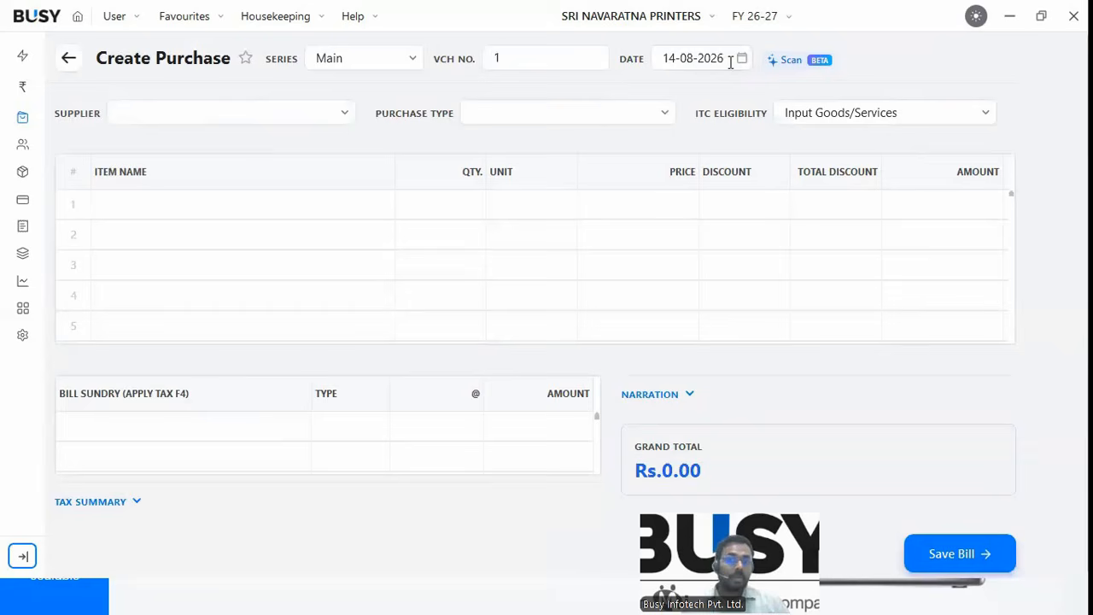
# Upload the Rajuri_steels_sales_A4_GSTm invoice through Scan BETA for AI reading.
pyautogui.click(787, 74)
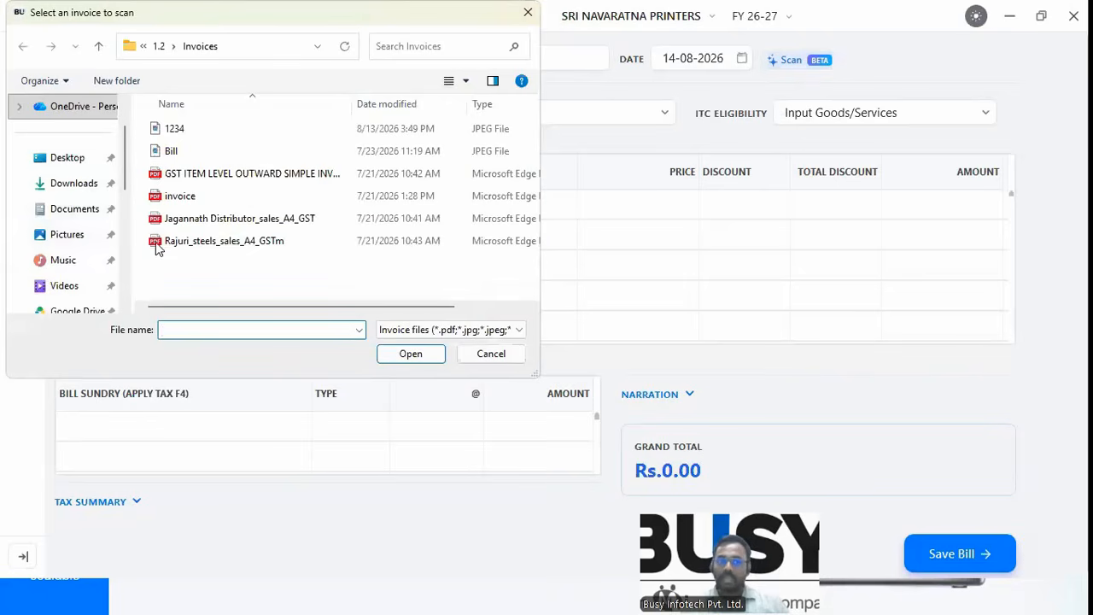
pyautogui.click(194, 247)
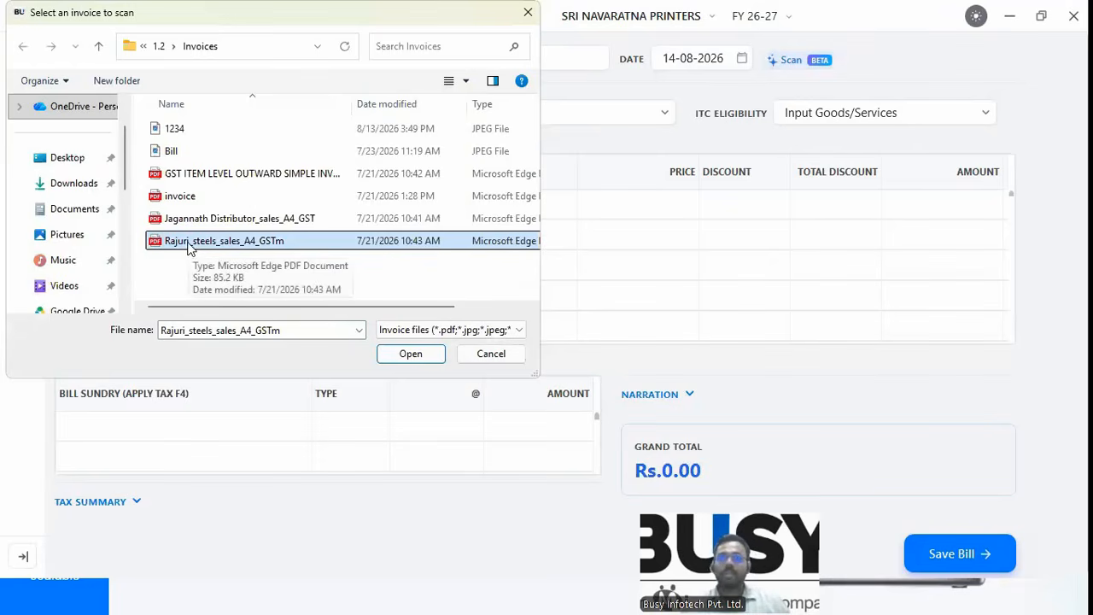
pyautogui.click(409, 357)
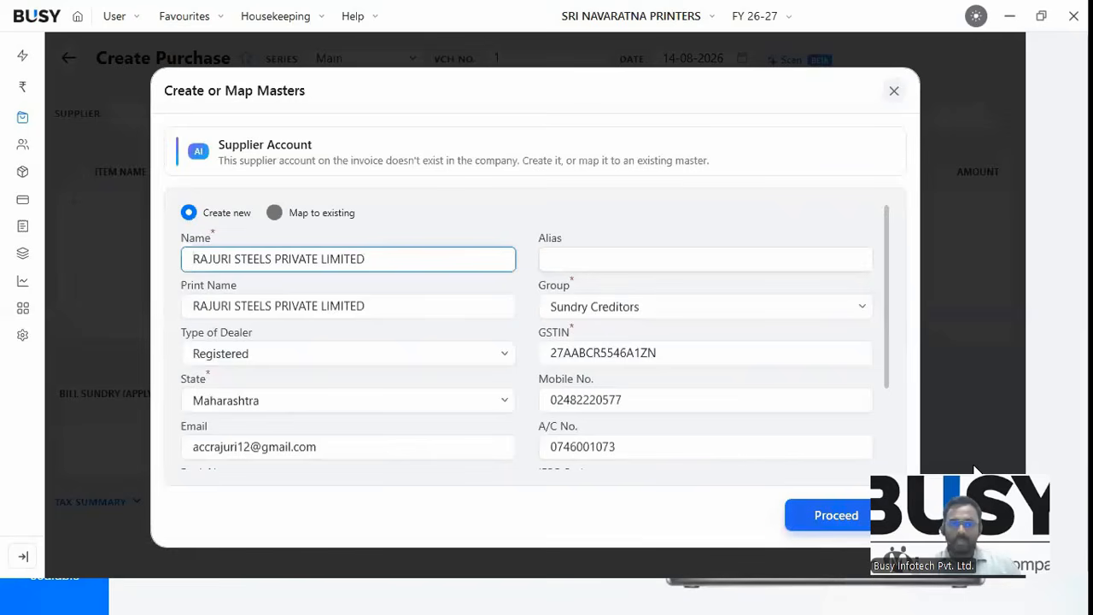
# Create the scanned supplier account and the TON unit, keeping the items as new masters.
pyautogui.click(755, 476)
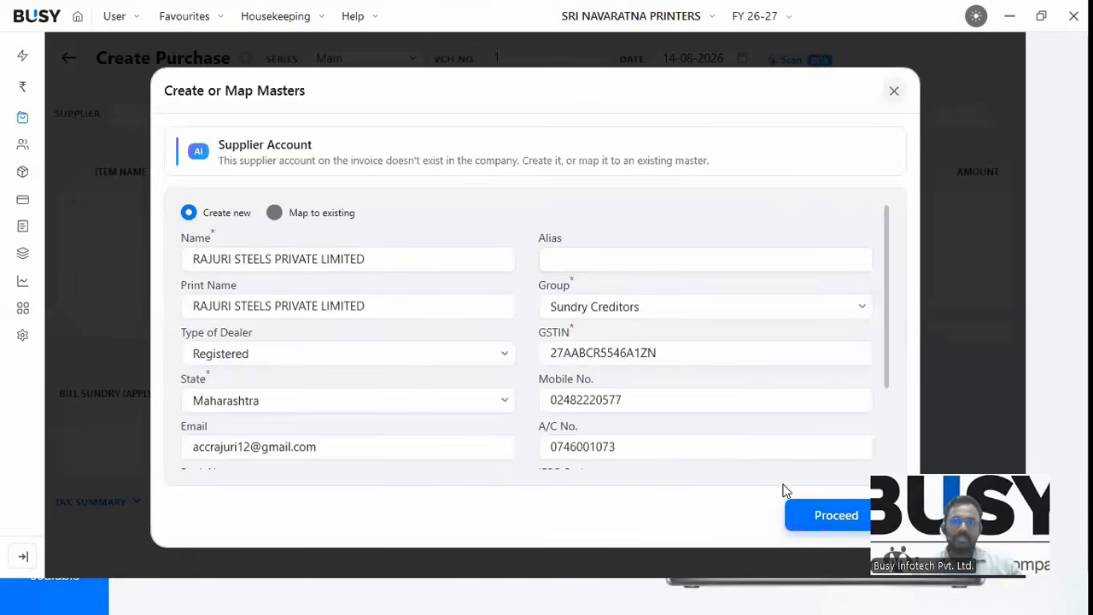
pyautogui.click(821, 522)
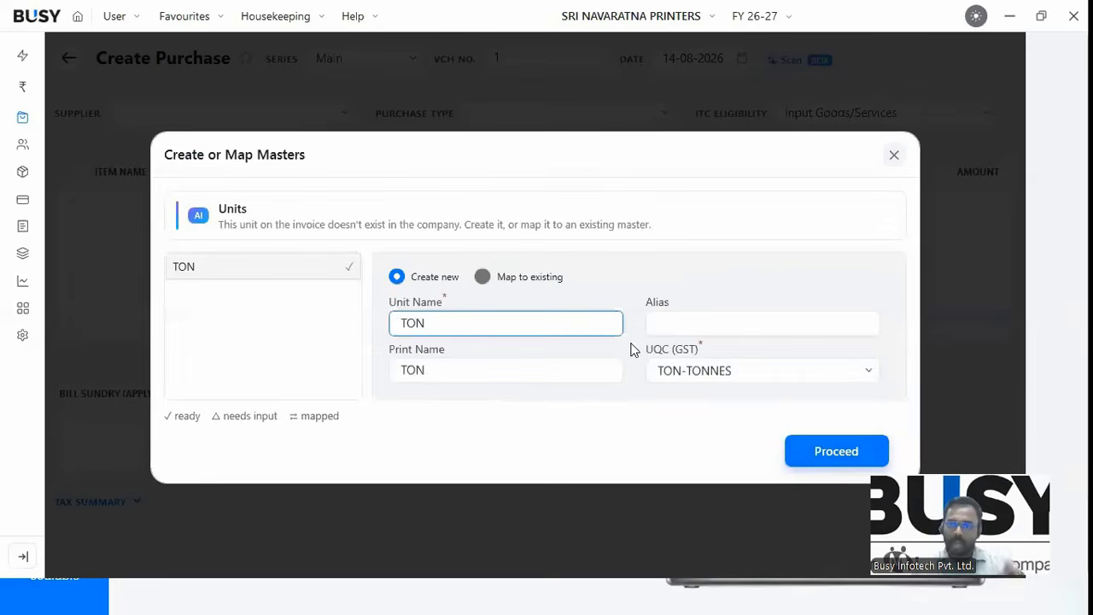
pyautogui.click(720, 482)
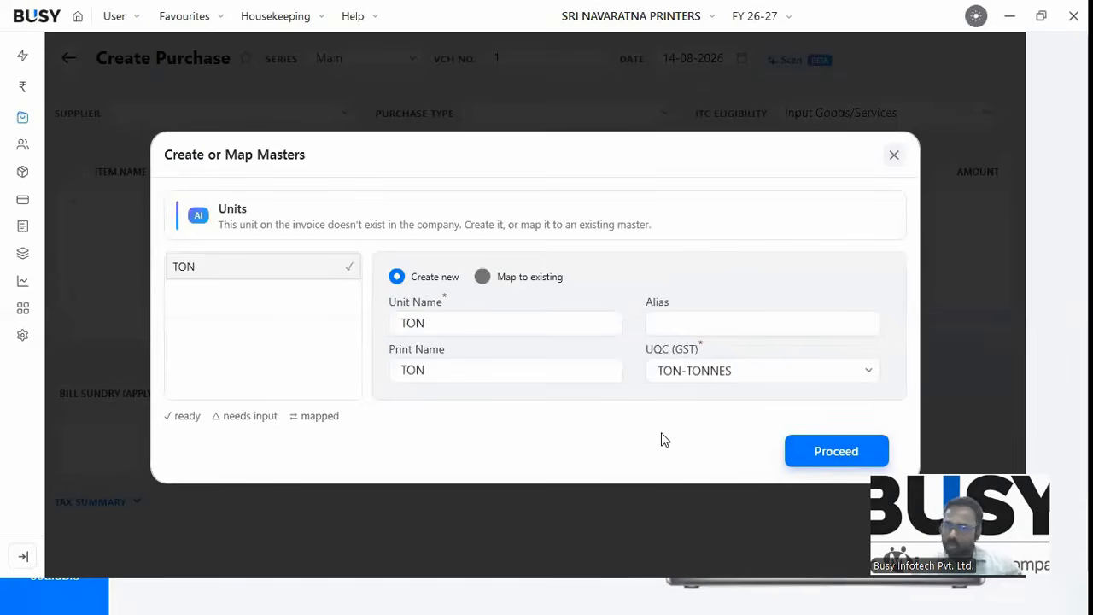
pyautogui.click(801, 472)
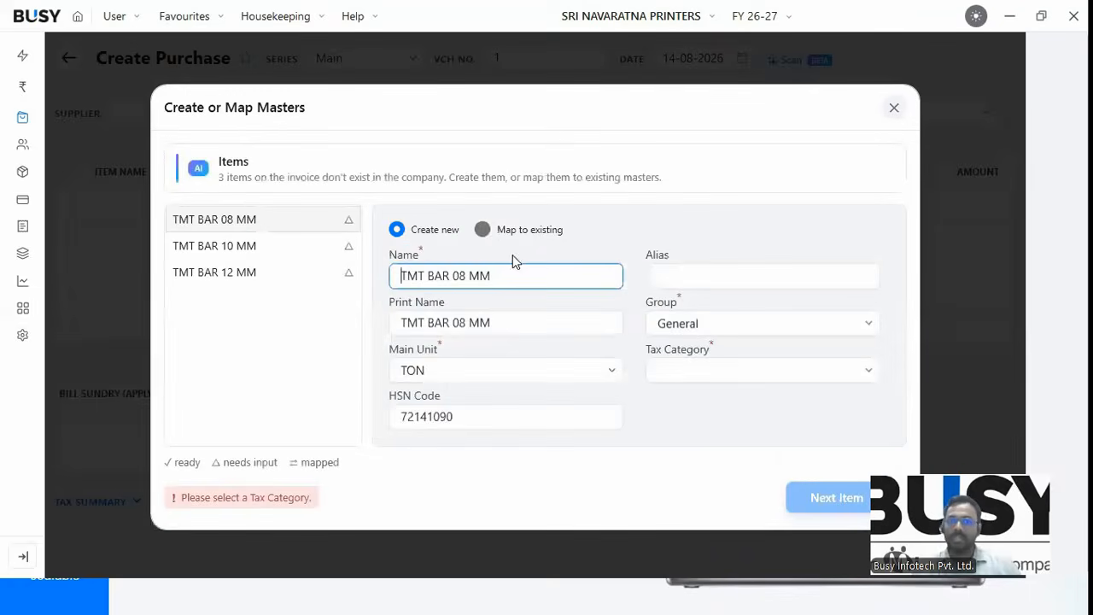
pyautogui.click(487, 232)
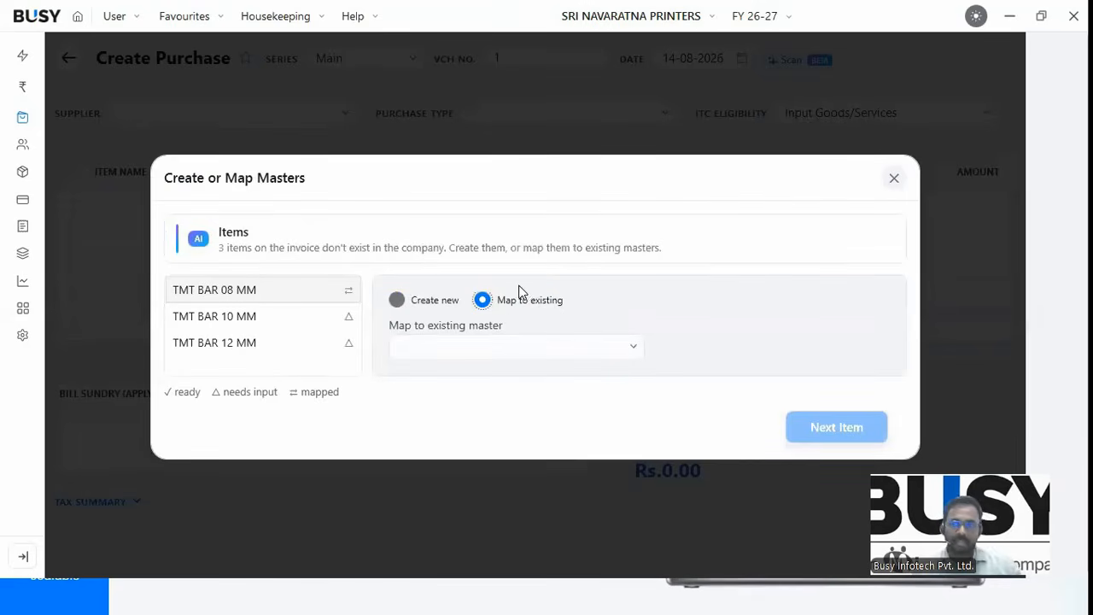
pyautogui.click(397, 300)
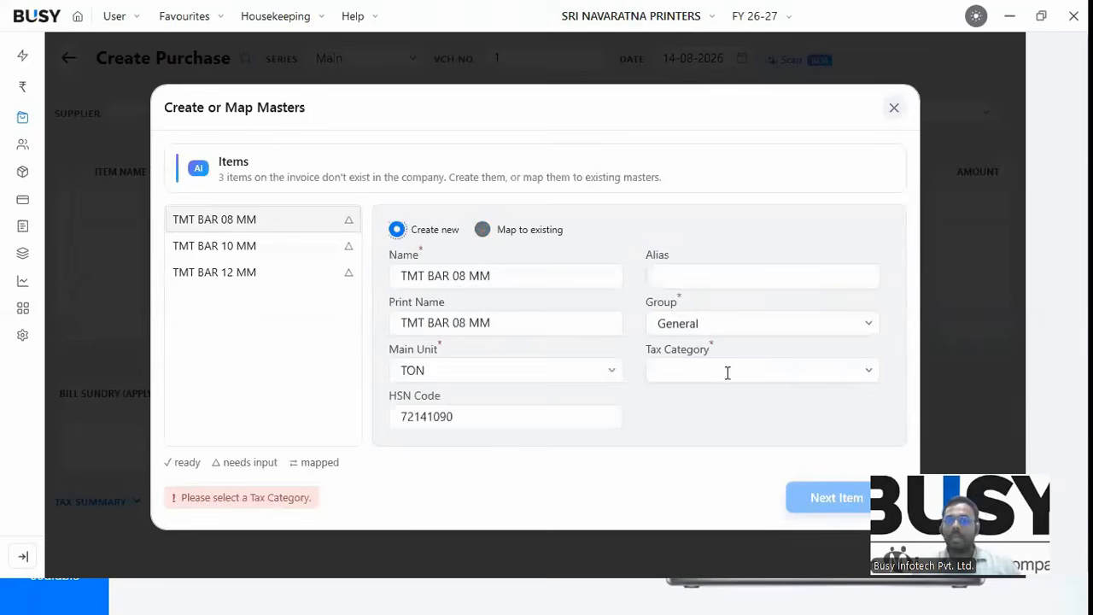
# Set tax category GST 18% for TMT BAR 08 MM and TMT BAR 10 MM.
pyautogui.click(721, 373)
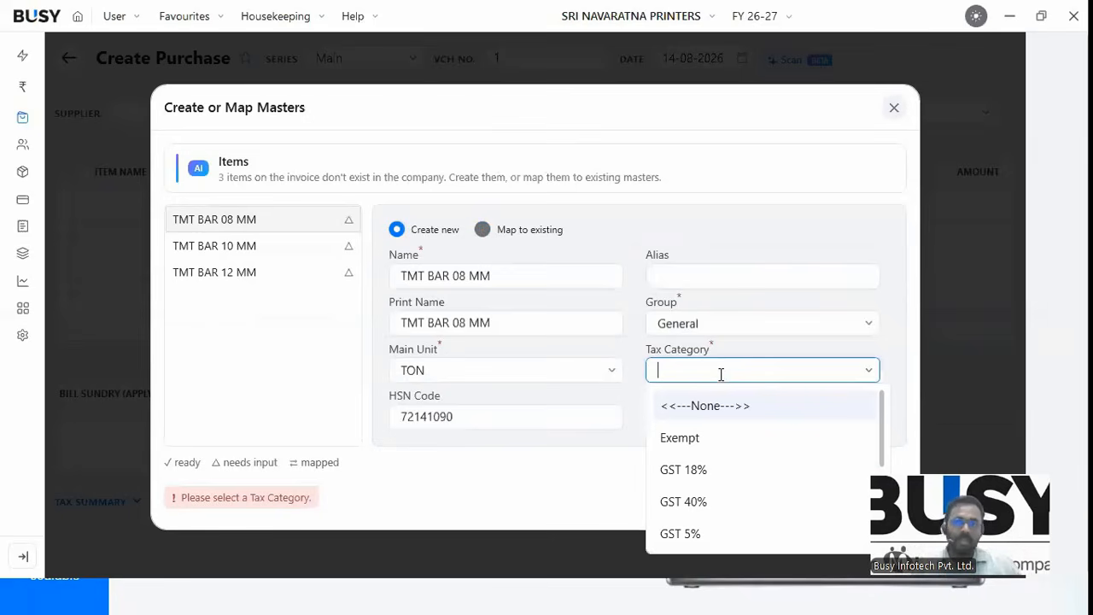
pyautogui.press('Down')
pyautogui.press('Down')
pyautogui.press('Return')
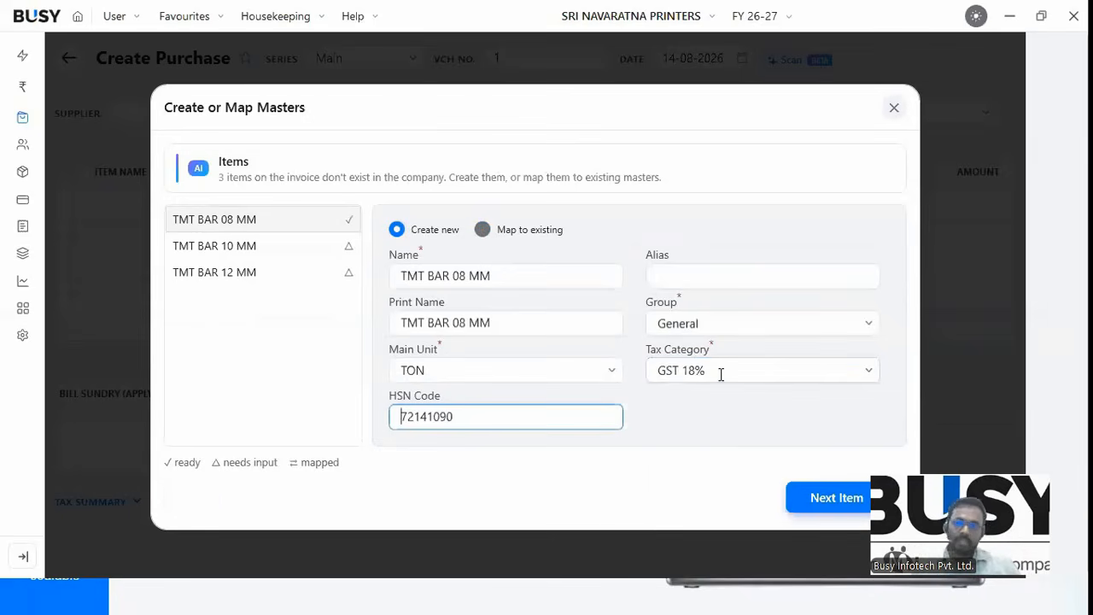
pyautogui.click(832, 504)
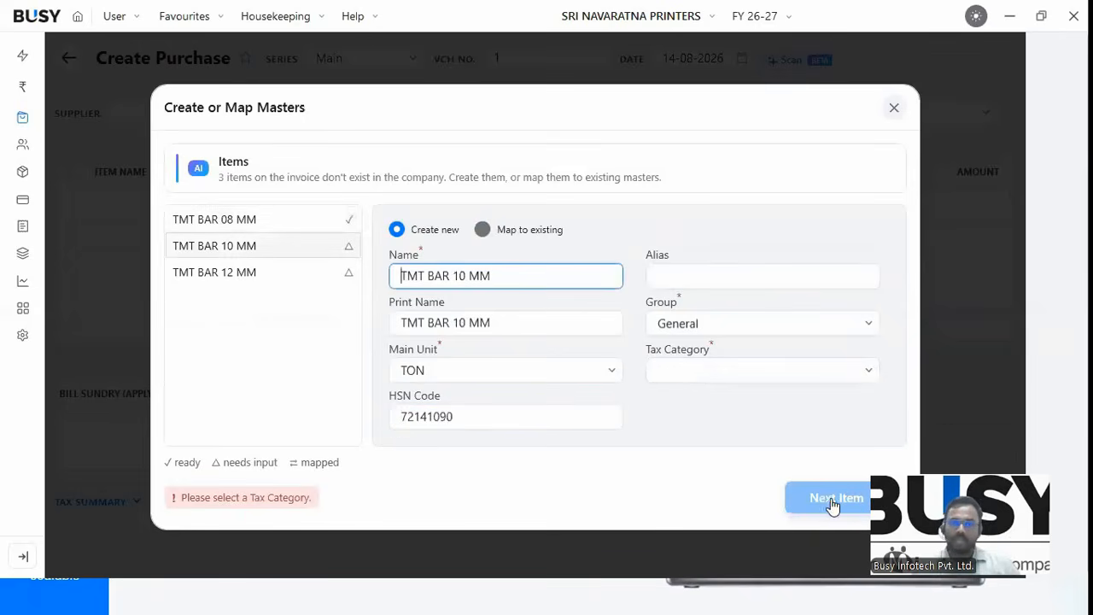
pyautogui.click(681, 372)
pyautogui.write('18')
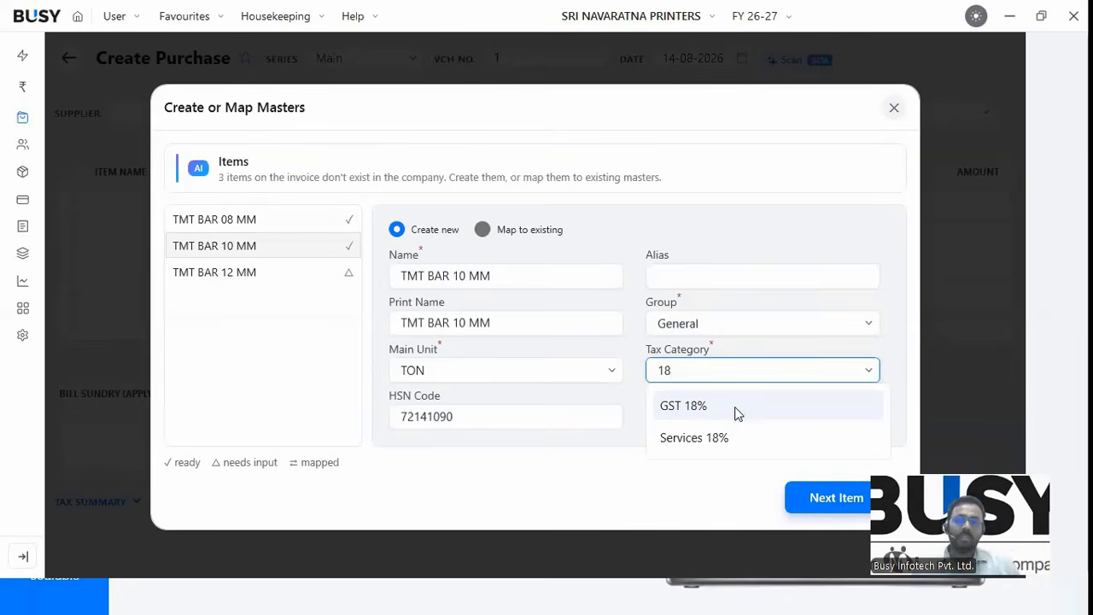
pyautogui.press('Tab')
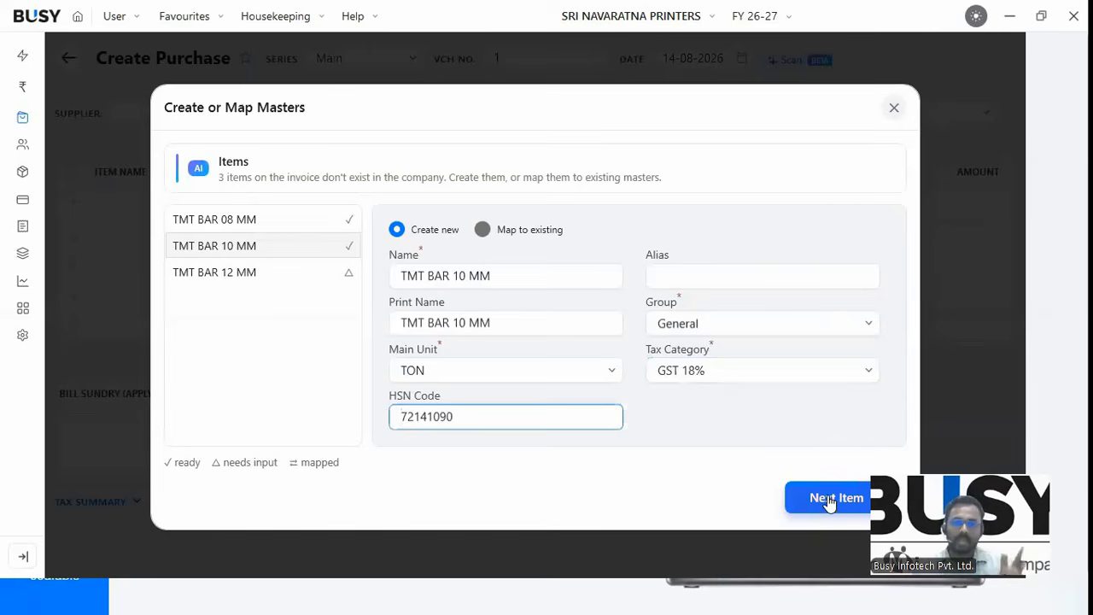
# Set TMT BAR 12 MM to GST 18% and save the items, bill totalling Rs.382596.00.
pyautogui.click(825, 506)
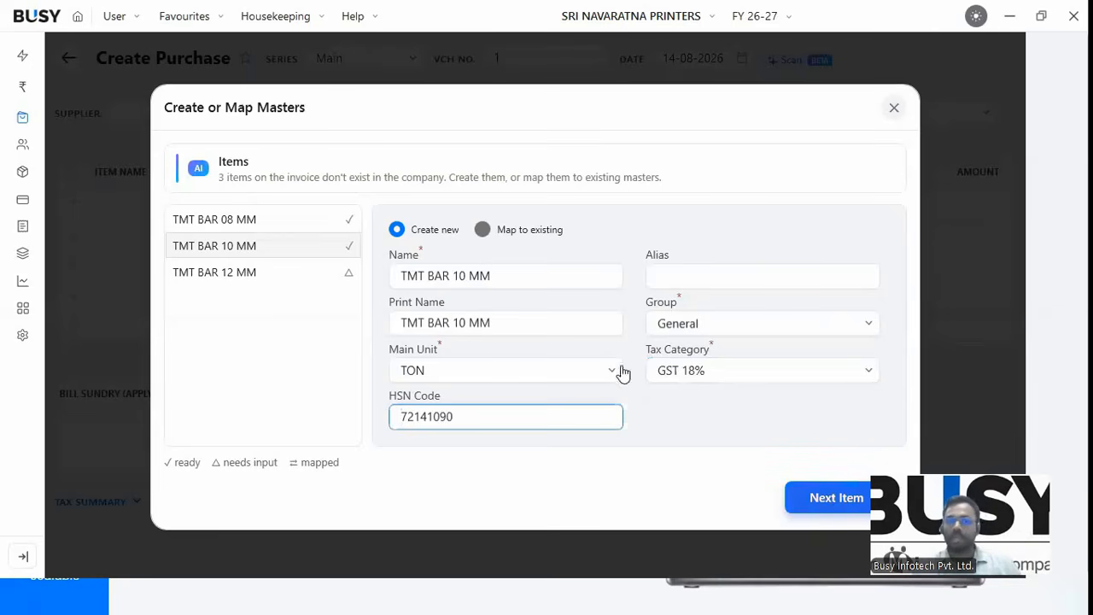
pyautogui.click(696, 374)
pyautogui.write('1')
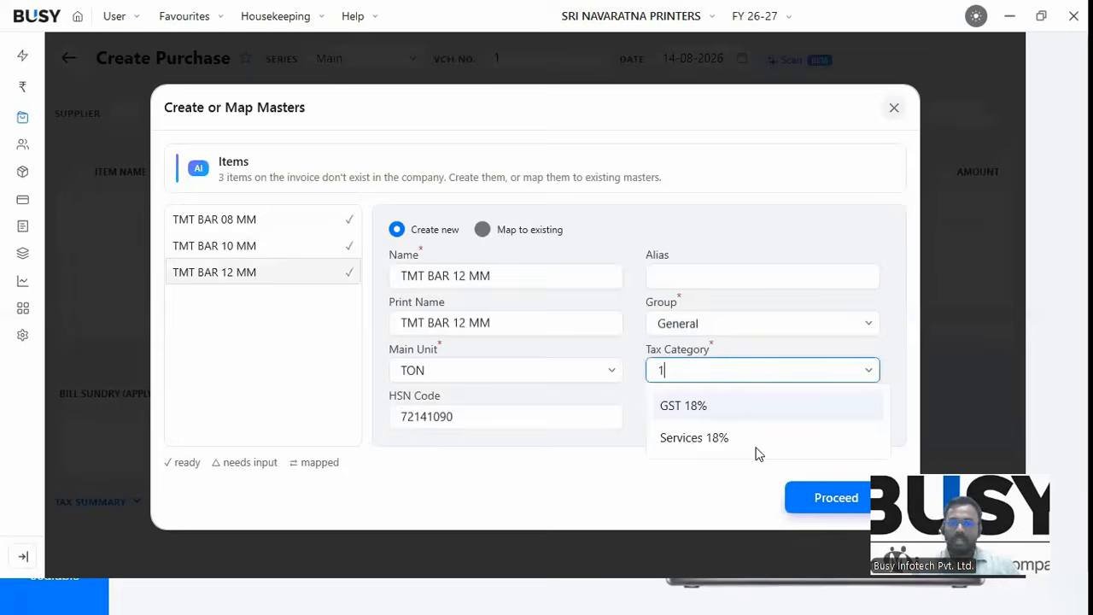
pyautogui.press('Return')
pyautogui.press('Return')
pyautogui.press('Return')
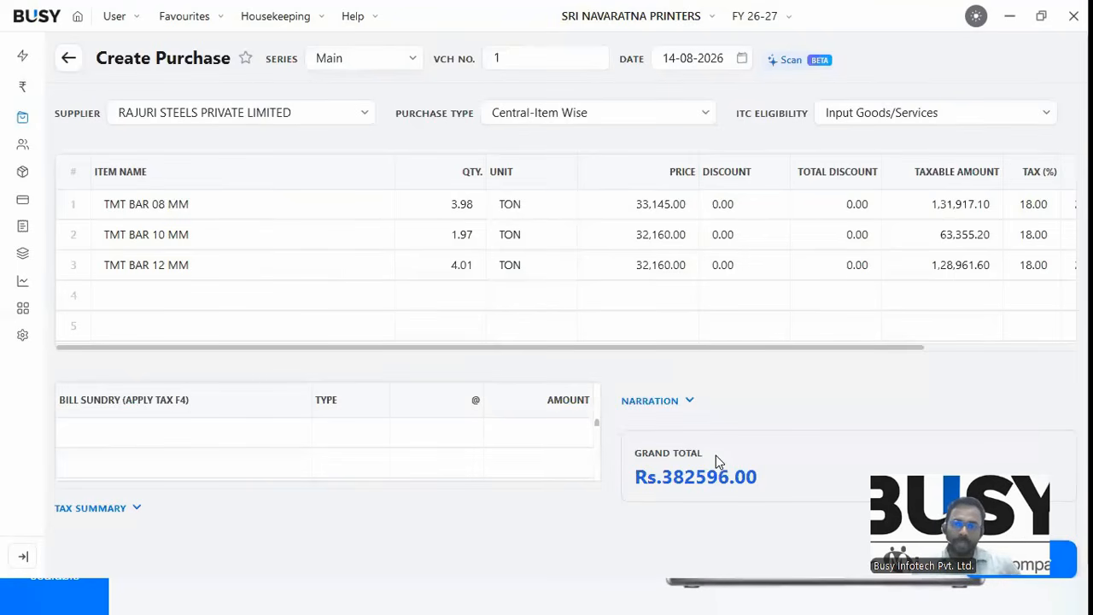
pyautogui.press('super+d')
pyautogui.moveTo(563, 593)
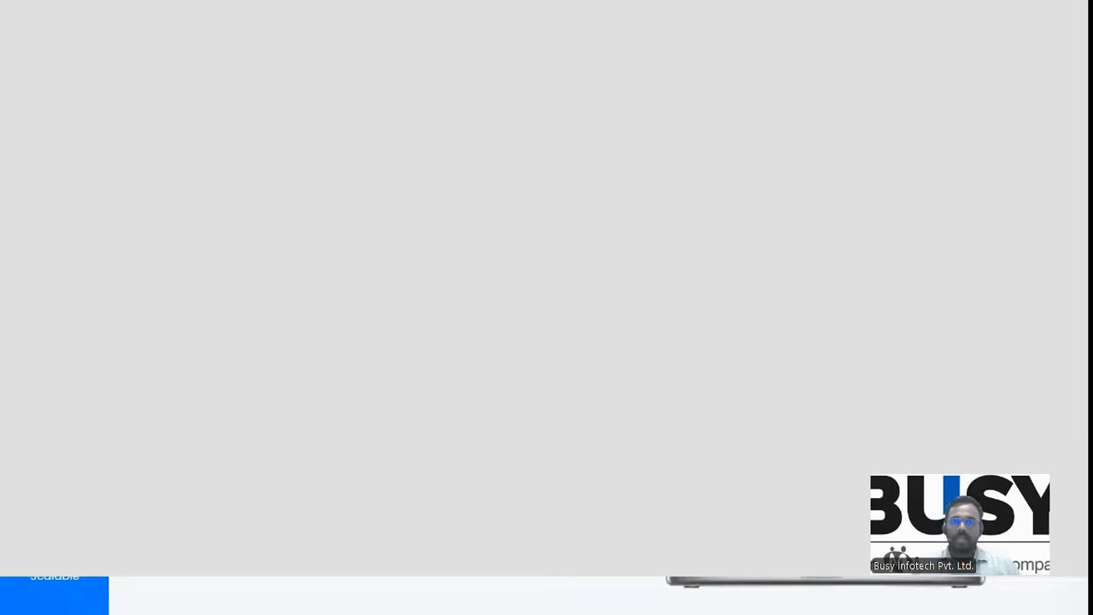
# Compare the invoice PDF's item lines and 3,82,883.00 total with the bill, then return to BUSY.
pyautogui.scroll(-2, 542, 348)
pyautogui.scroll(-1, 543, 348)
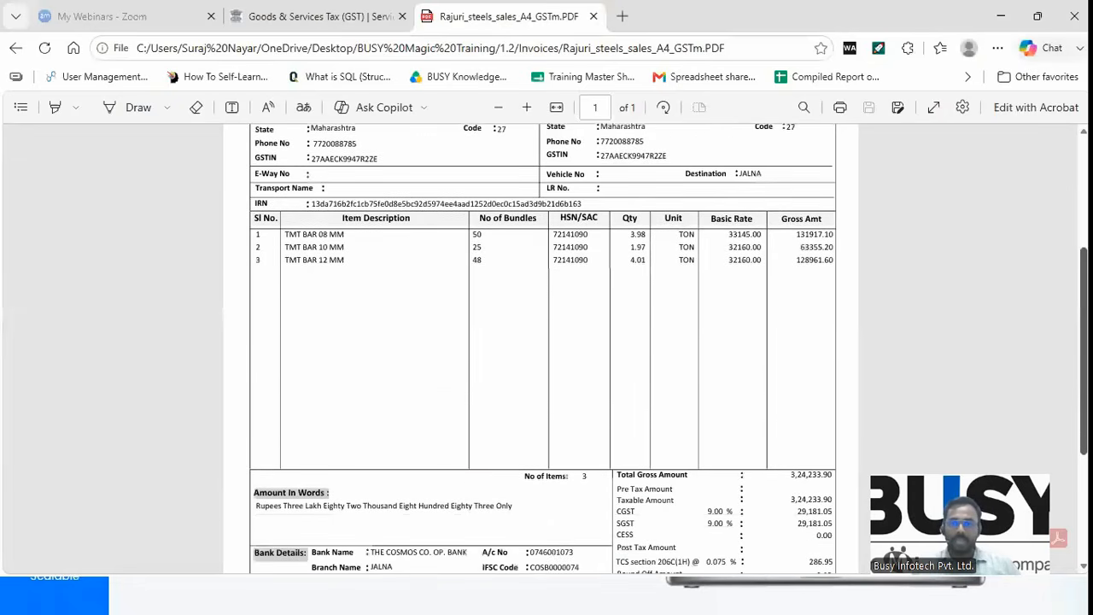
pyautogui.scroll(1, 820, 290)
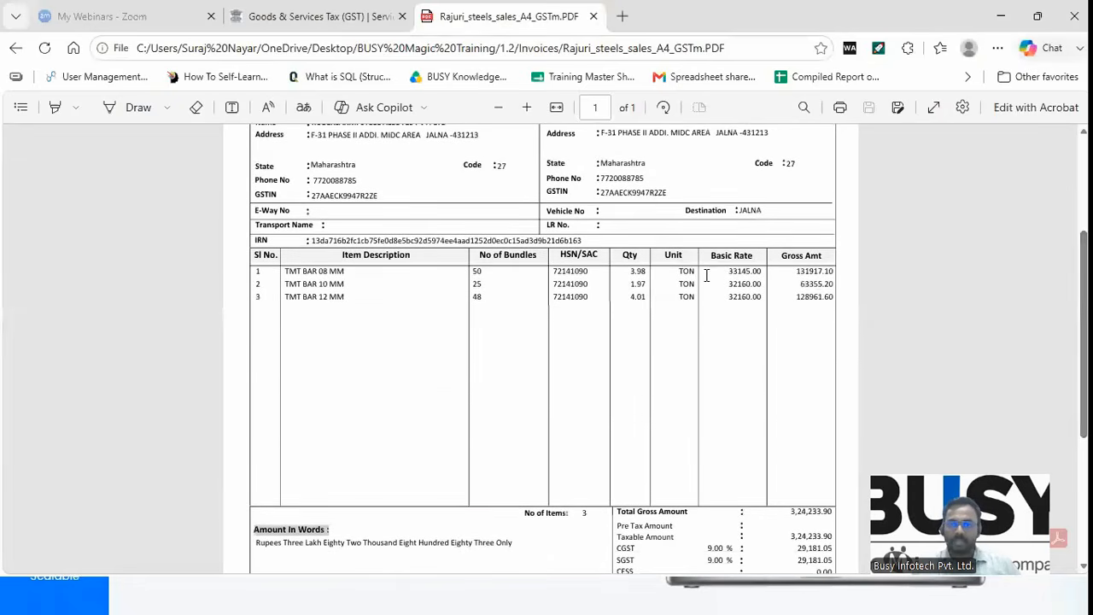
pyautogui.scroll(-6, 1029, 386)
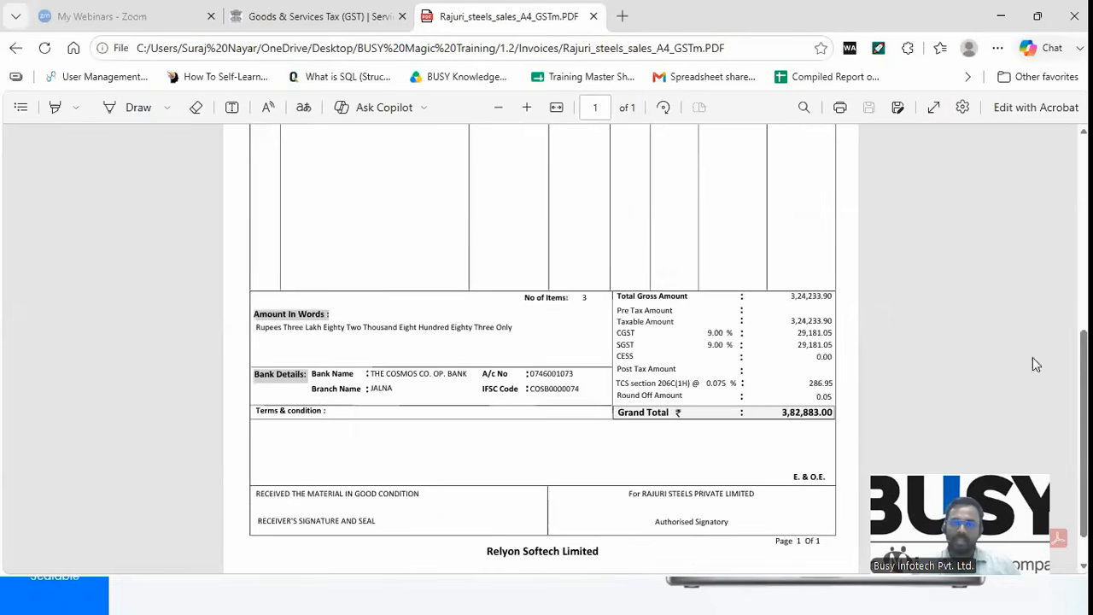
pyautogui.scroll(6, 802, 416)
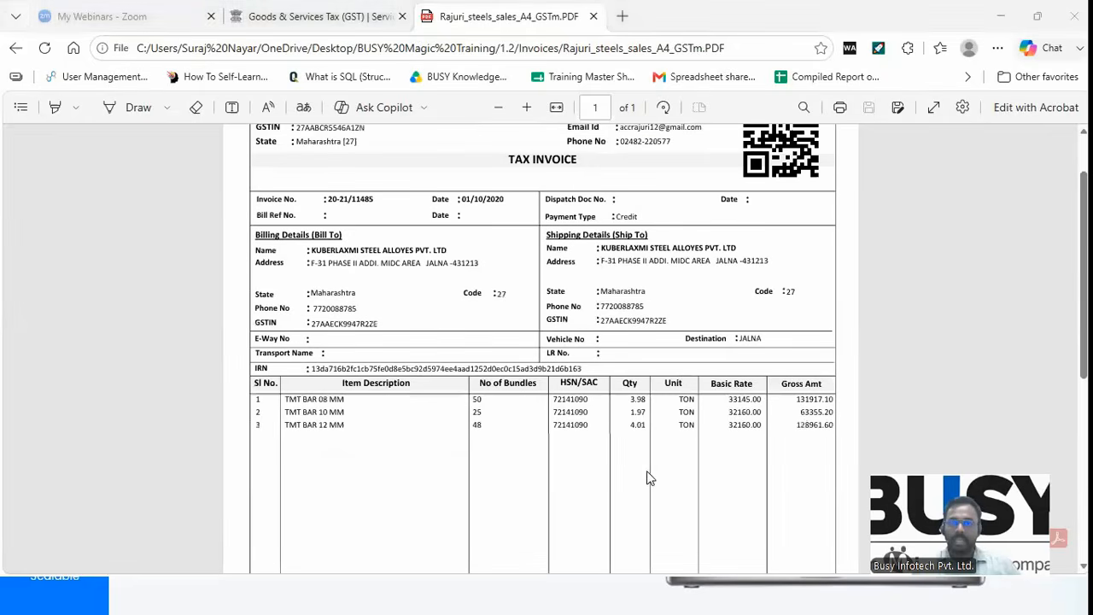
pyautogui.hotkey('alt', 'Tab')
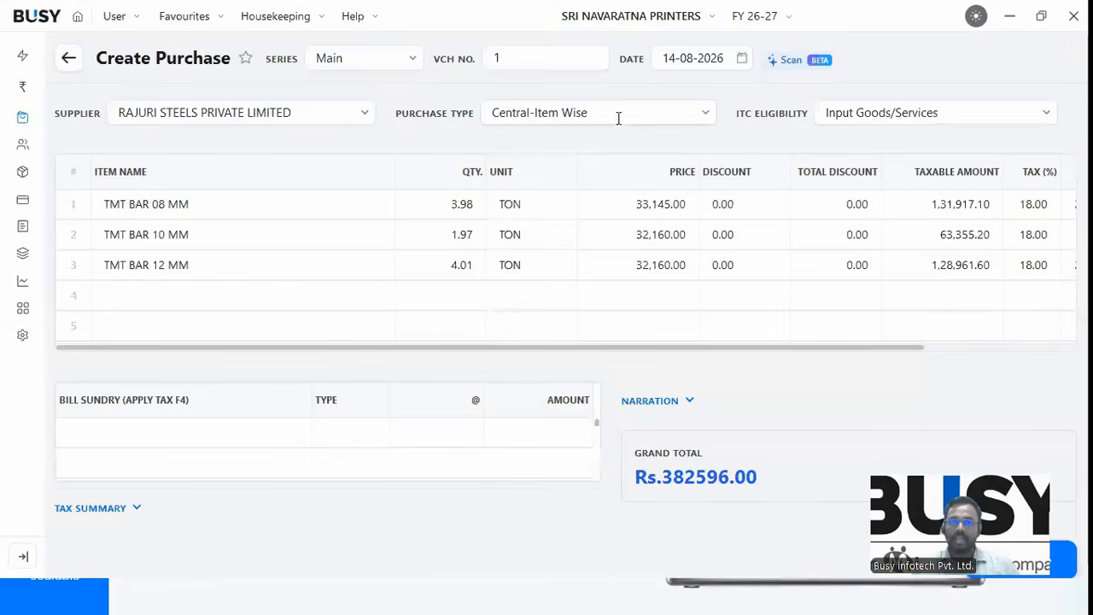
# Review the purchase types and bill sundry entries while keeping Central-Item Wise.
pyautogui.click(572, 118)
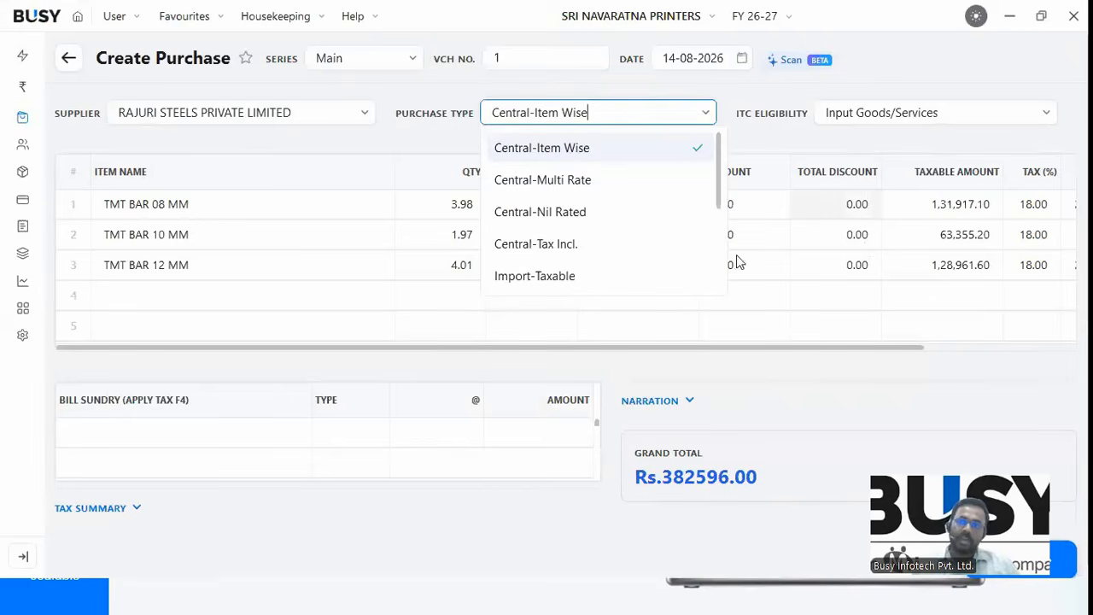
pyautogui.click(835, 205)
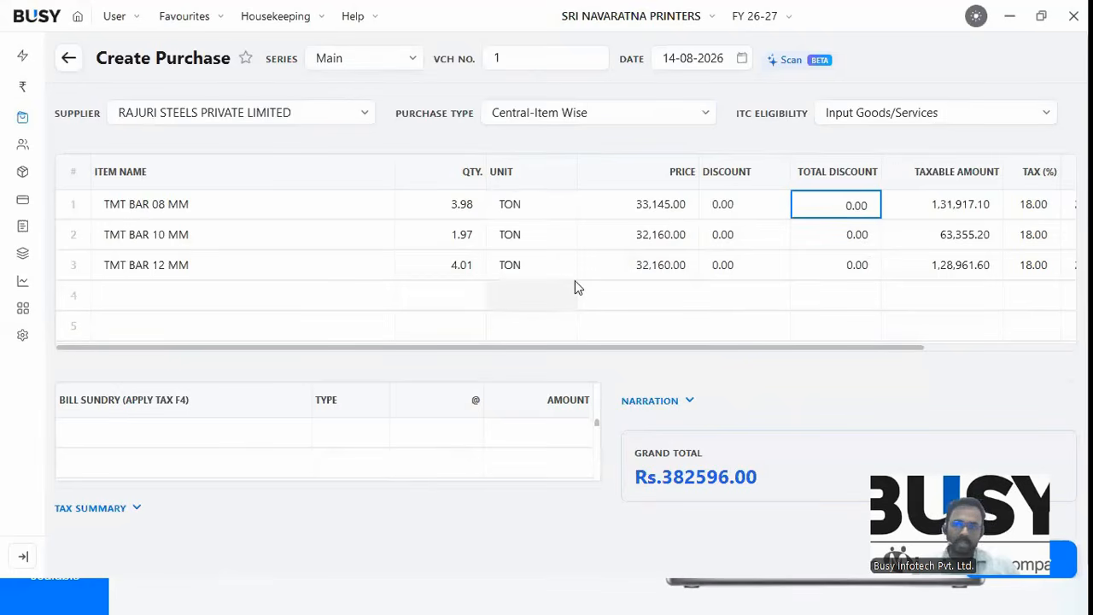
pyautogui.click(740, 391)
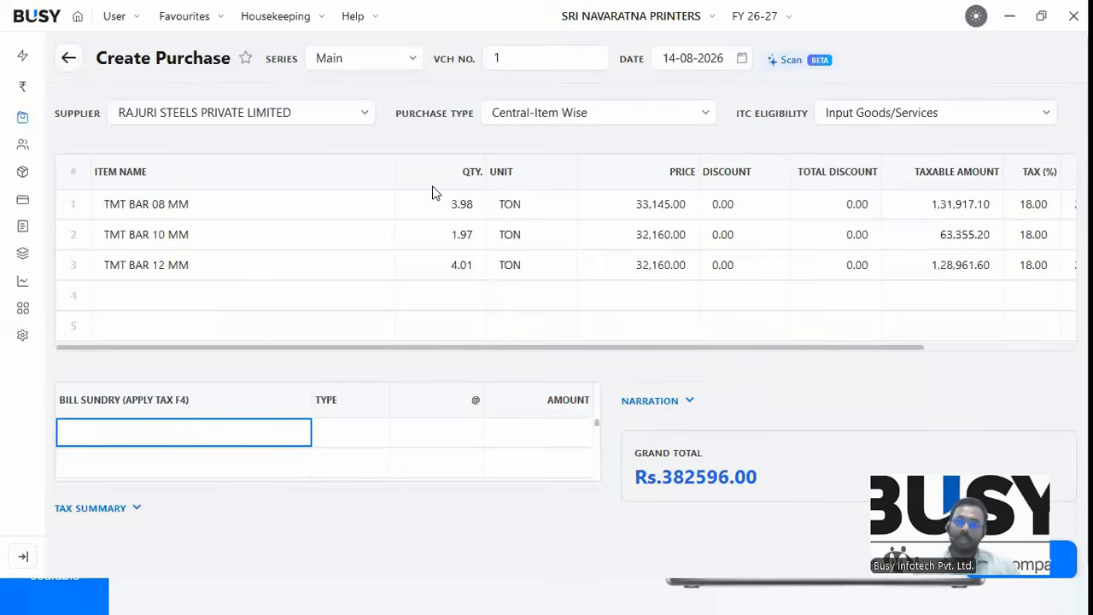
pyautogui.click(634, 185)
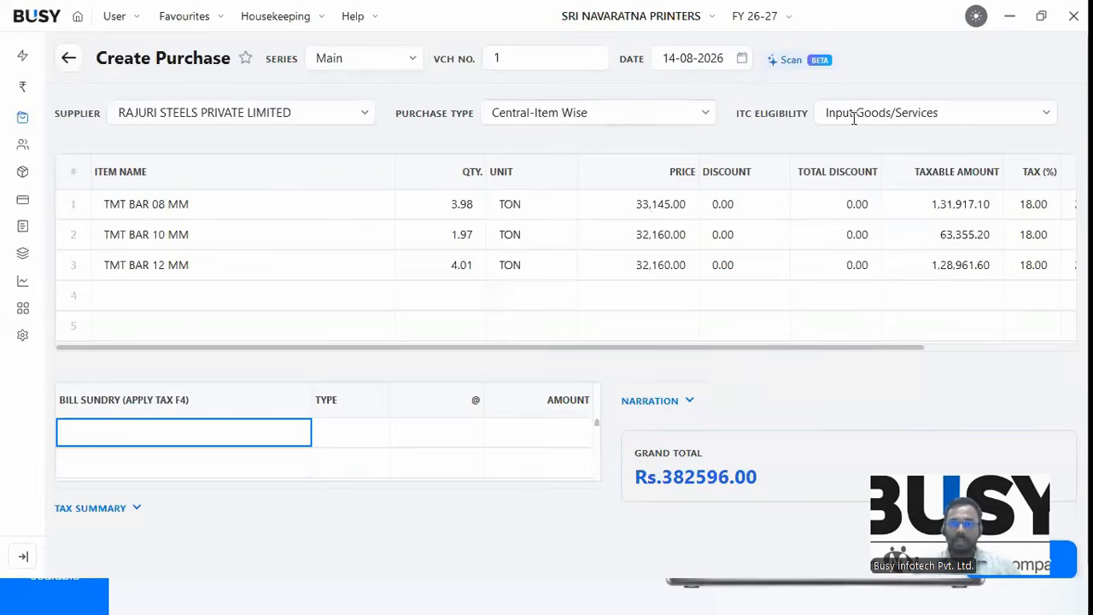
# Change the purchase type to Local-Multi Rate with Input Goods/Services ITC eligibility.
pyautogui.click(655, 111)
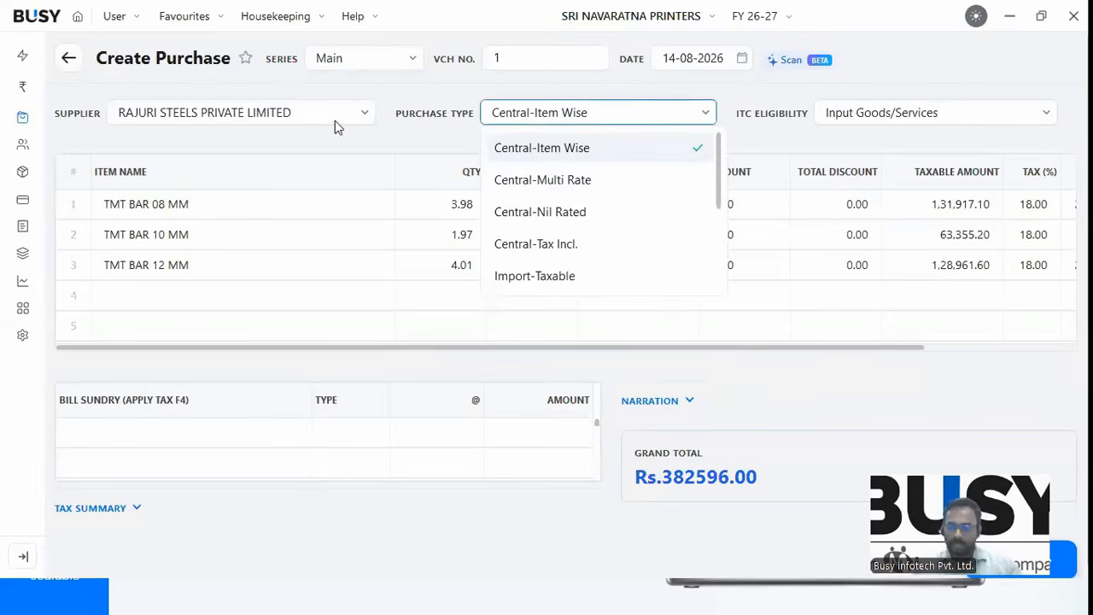
pyautogui.press('BackSpace')
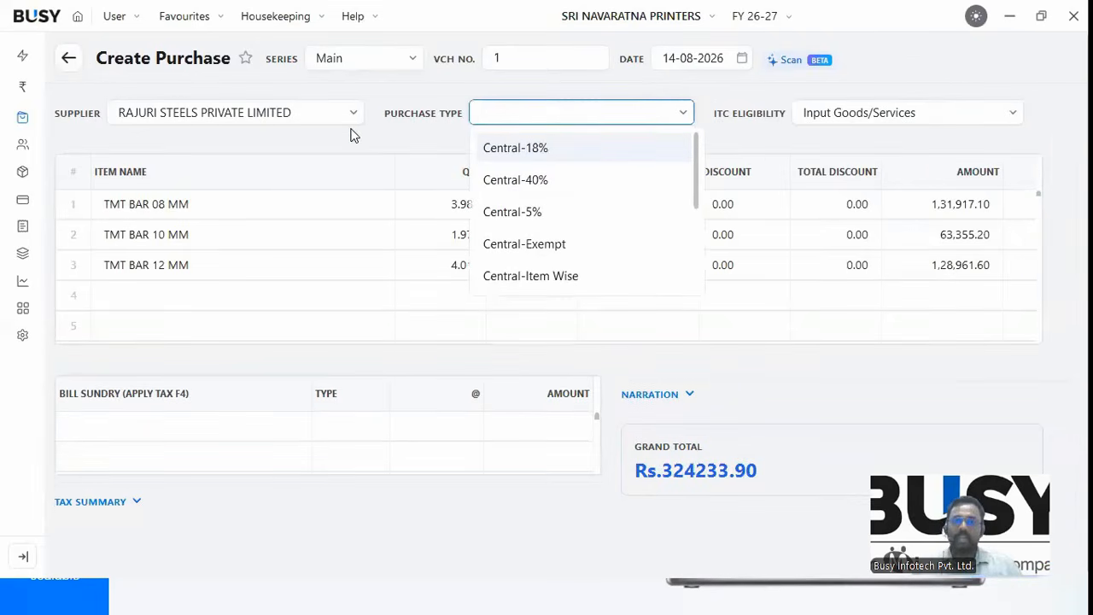
pyautogui.write('lo')
pyautogui.press('Down')
pyautogui.press('Down')
pyautogui.press('Down')
pyautogui.press('Down')
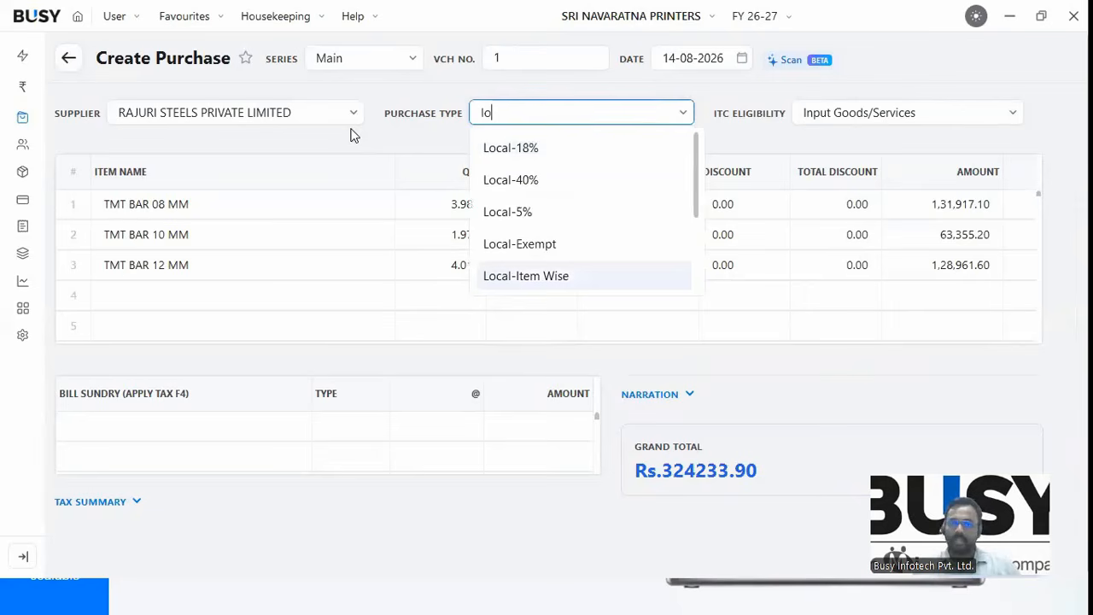
pyautogui.press('Down')
pyautogui.press('Up')
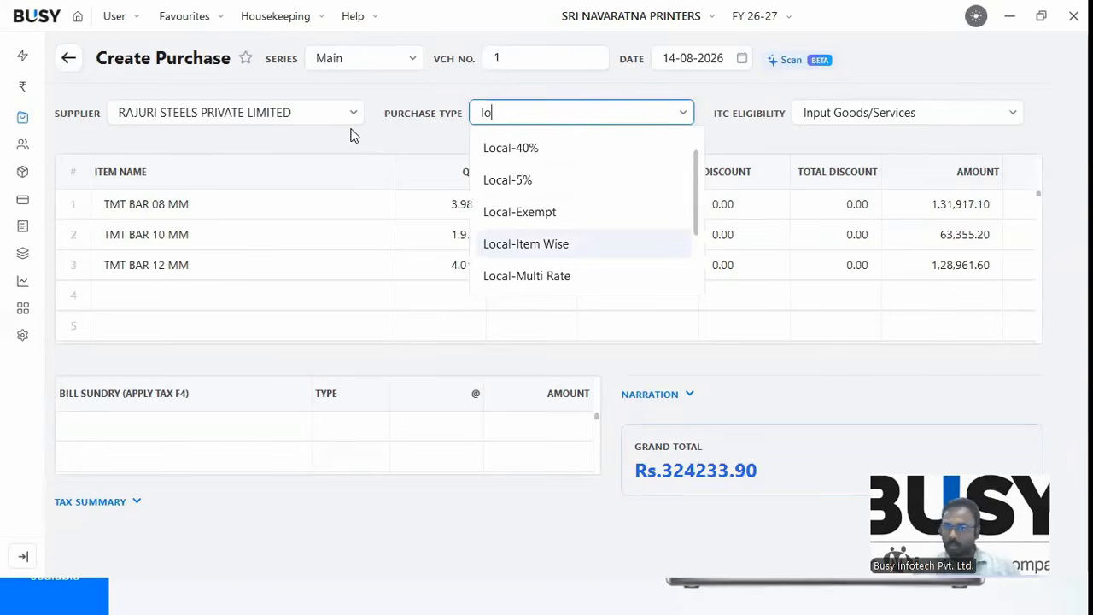
pyautogui.press('Down')
pyautogui.press('Return')
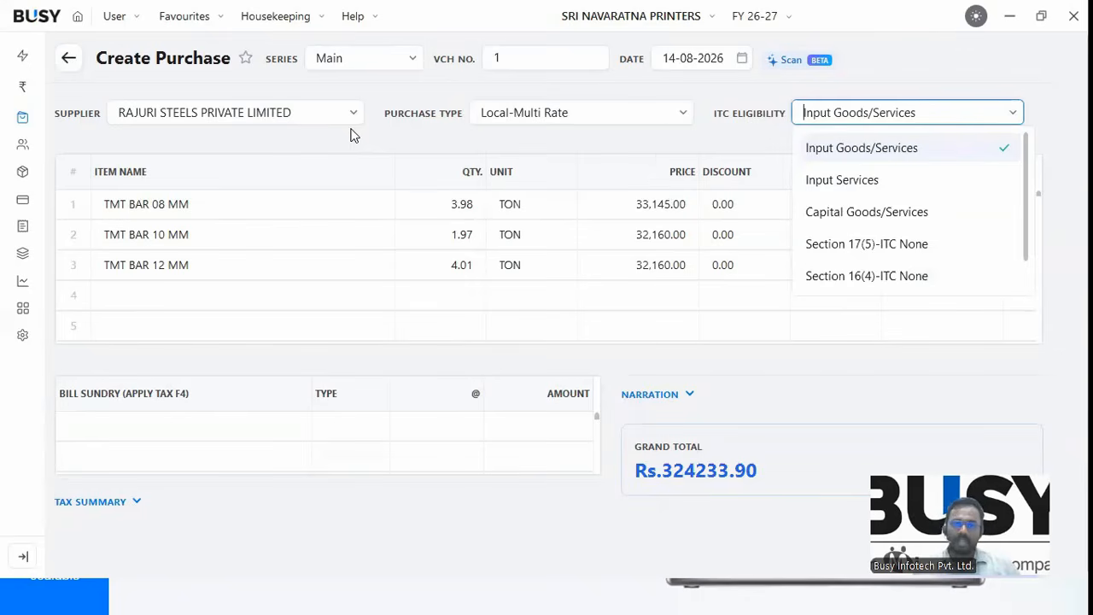
pyautogui.press('Return')
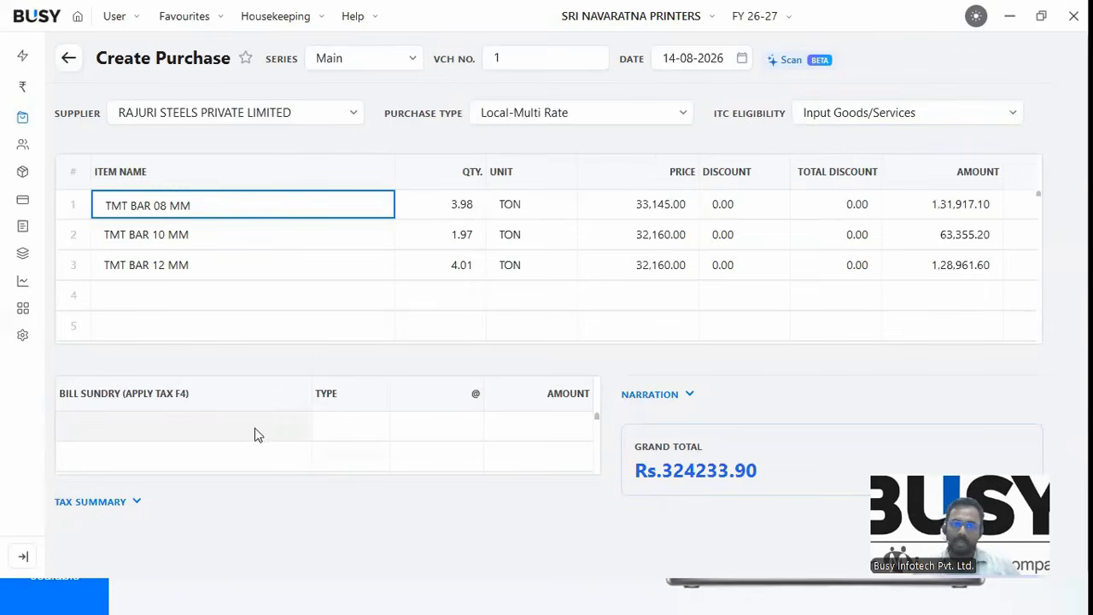
# Apply CGST and SGST at 9% each and save, accepting the PAN and party warnings.
pyautogui.press('Tab')
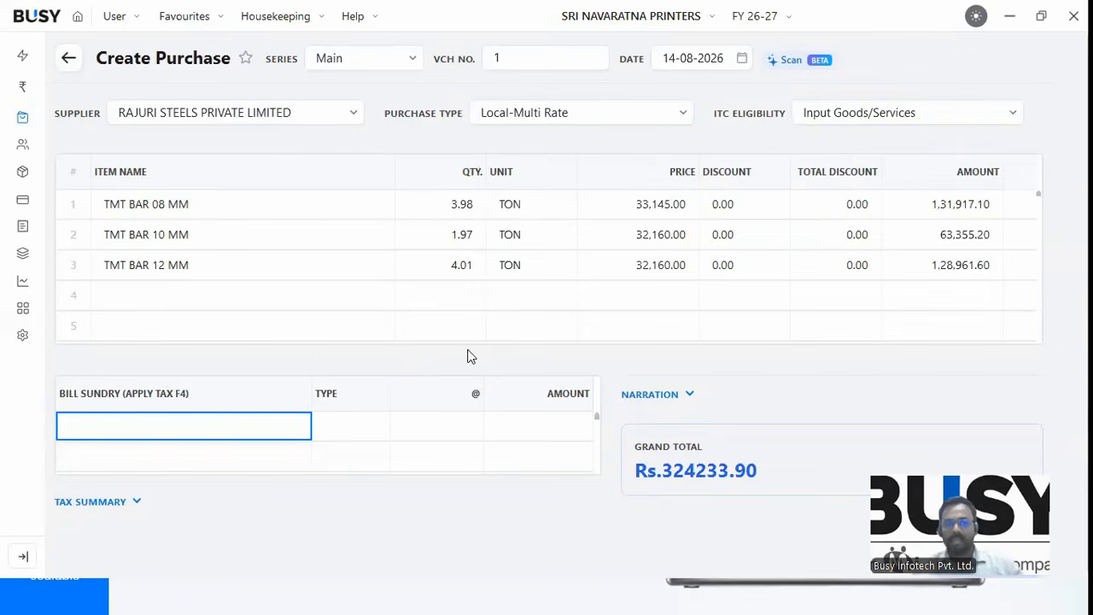
pyautogui.press('F4')
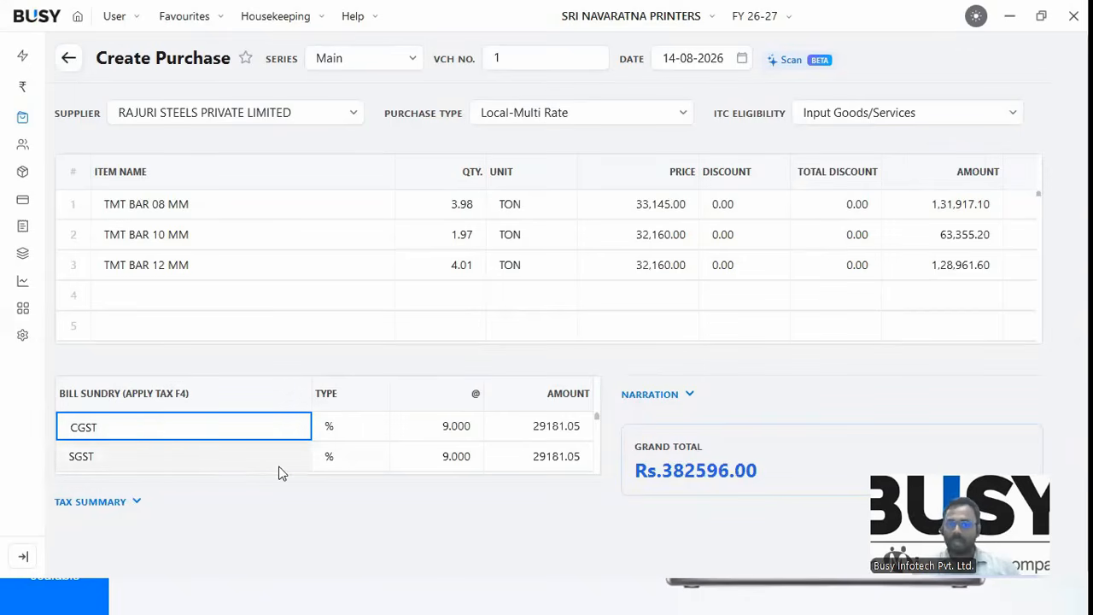
pyautogui.click(892, 210)
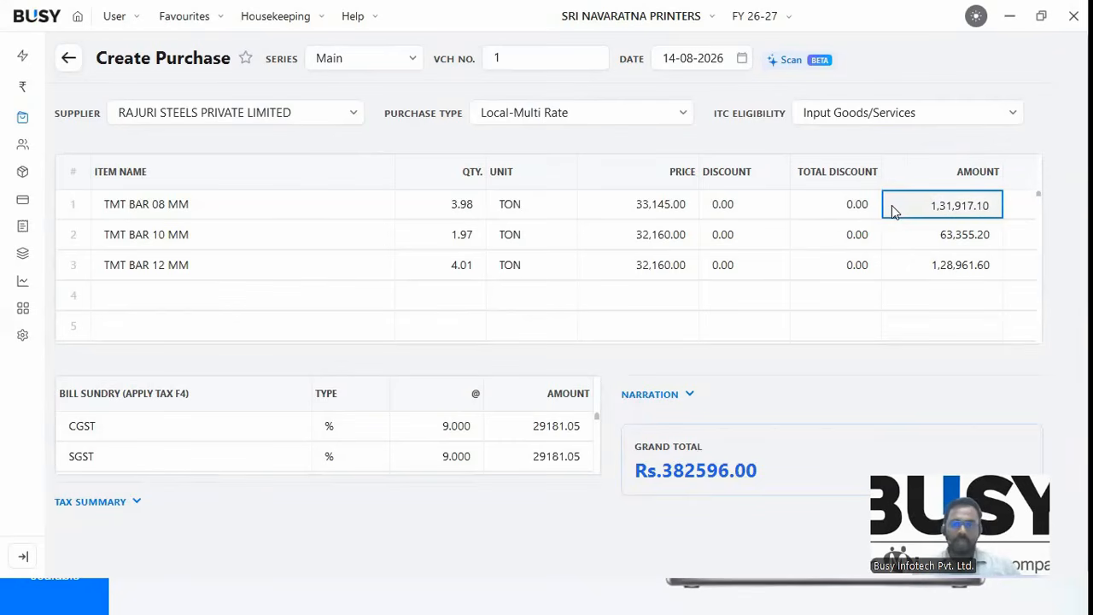
pyautogui.press('F4')
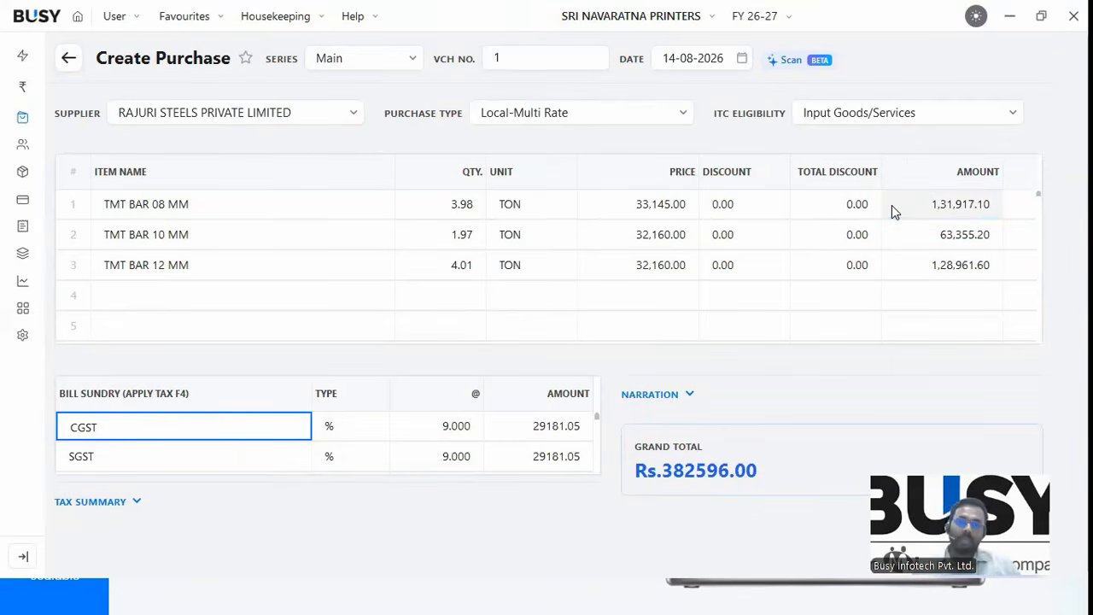
pyautogui.press('F2')
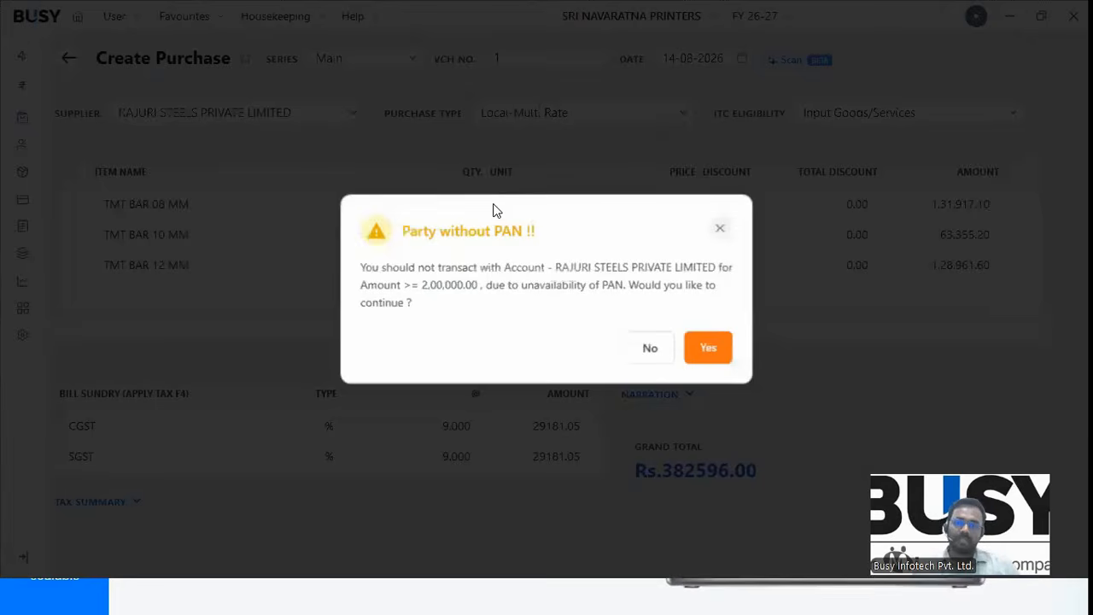
pyautogui.press('Return')
pyautogui.press('Return')
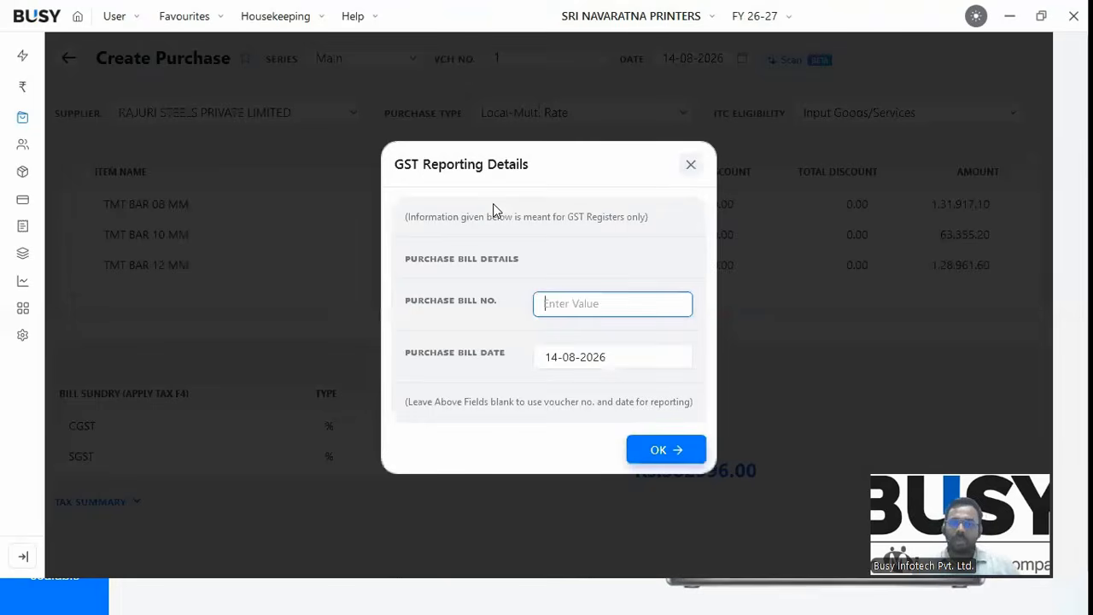
pyautogui.press('Return')
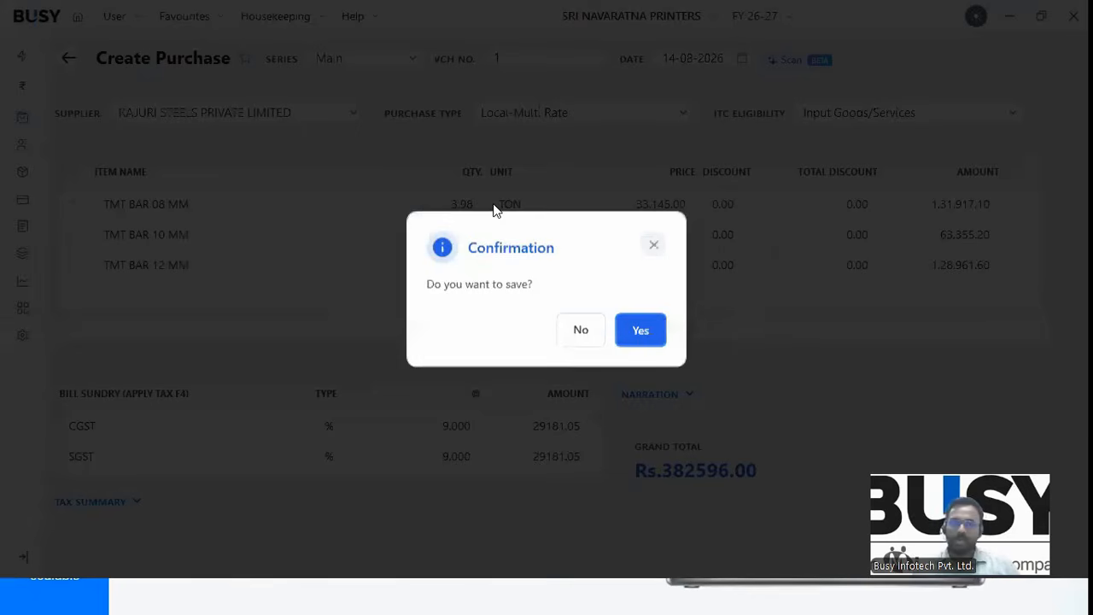
# Confirm the saved voucher, then set the new voucher's purchase type to Import-Taxable.
pyautogui.click(644, 340)
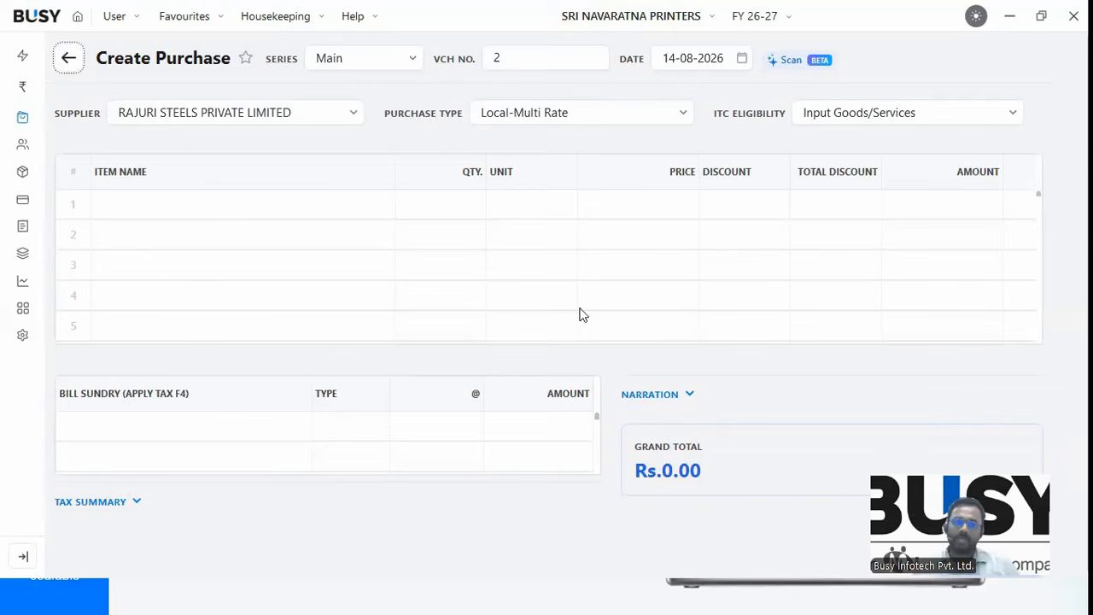
pyautogui.press('Return')
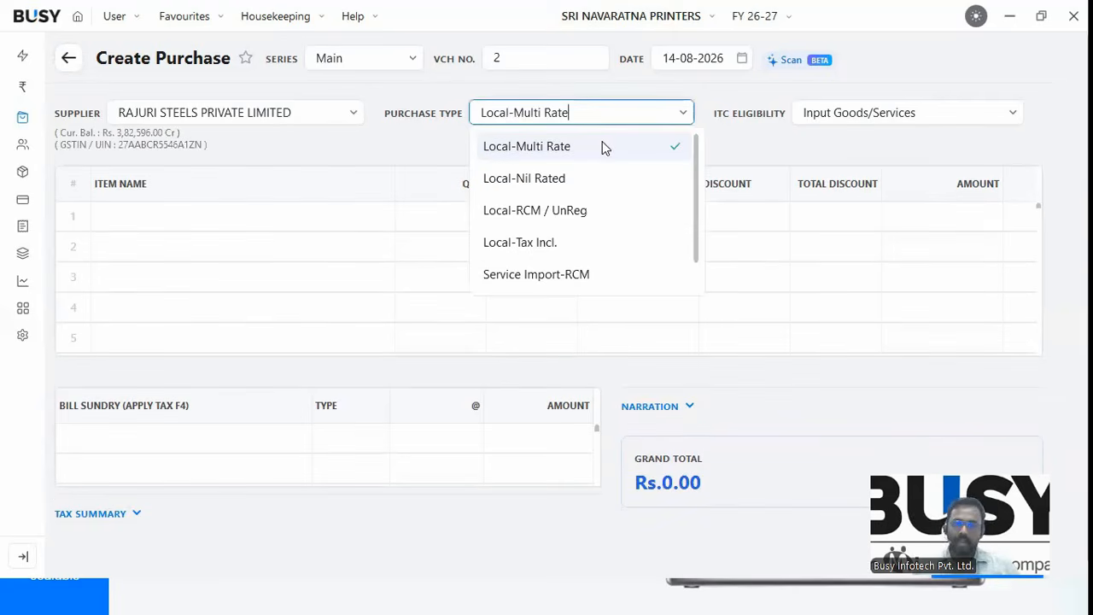
pyautogui.press('BackSpace')
pyautogui.press('BackSpace')
pyautogui.press('BackSpace')
pyautogui.press('BackSpace')
pyautogui.press('BackSpace')
pyautogui.press('BackSpace')
pyautogui.press('BackSpace')
pyautogui.press('BackSpace')
pyautogui.press('BackSpace')
pyautogui.press('BackSpace')
pyautogui.press('BackSpace')
pyautogui.press('BackSpace')
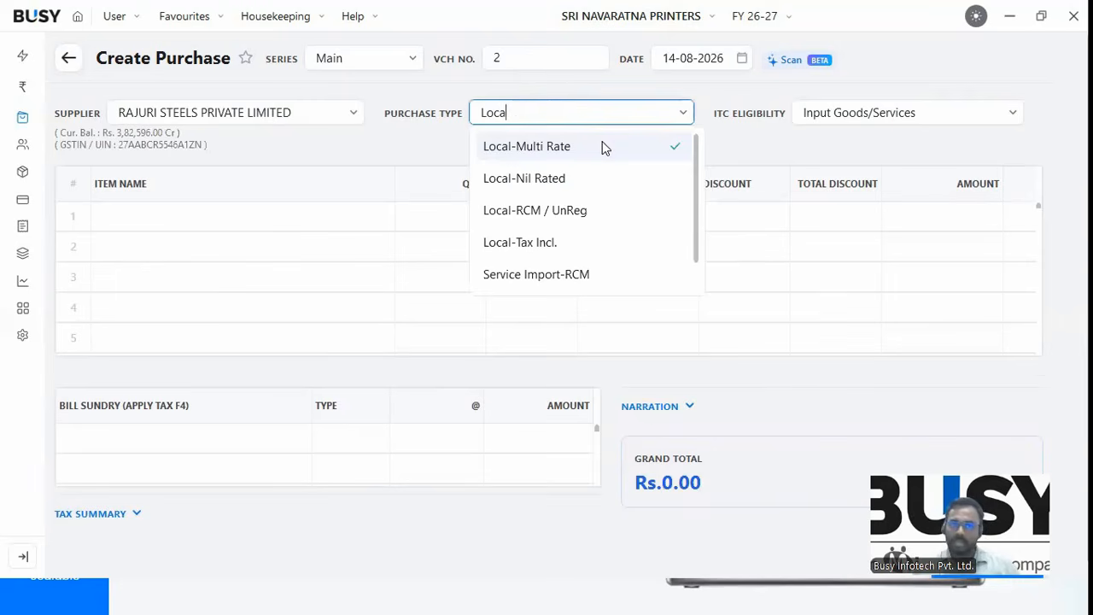
pyautogui.press('BackSpace')
pyautogui.press('BackSpace')
pyautogui.press('BackSpace')
pyautogui.press('BackSpace')
pyautogui.write('ce')
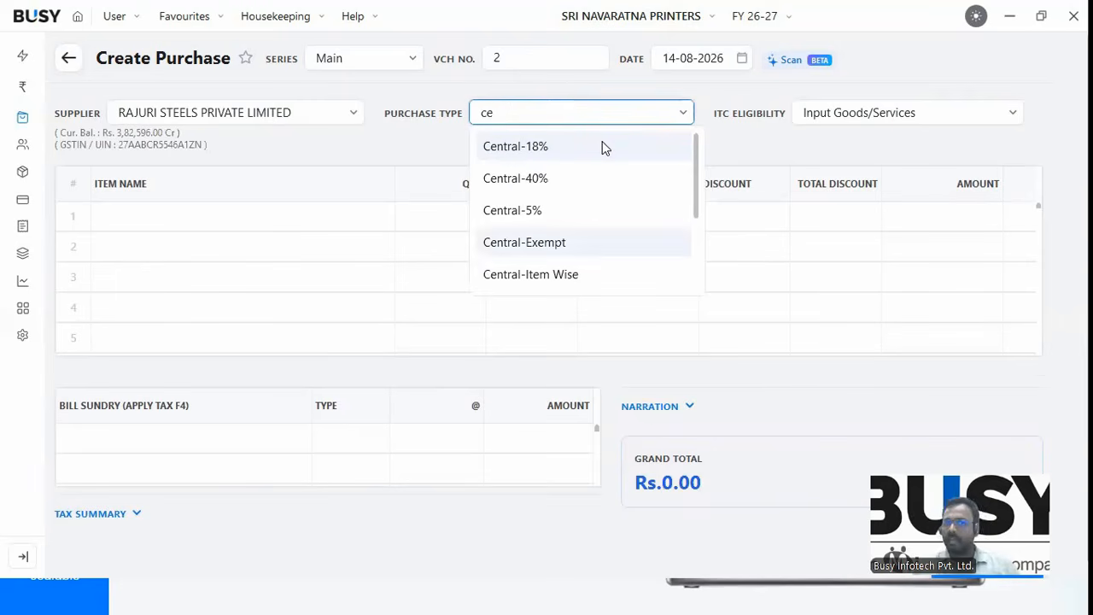
pyautogui.press('Down')
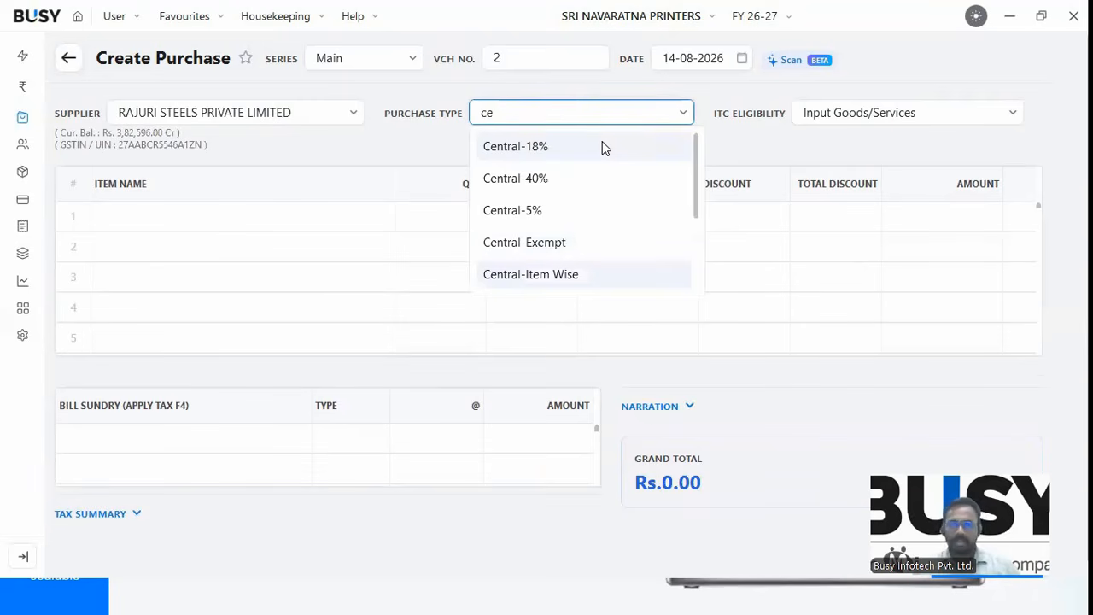
pyautogui.press('BackSpace')
pyautogui.press('BackSpace')
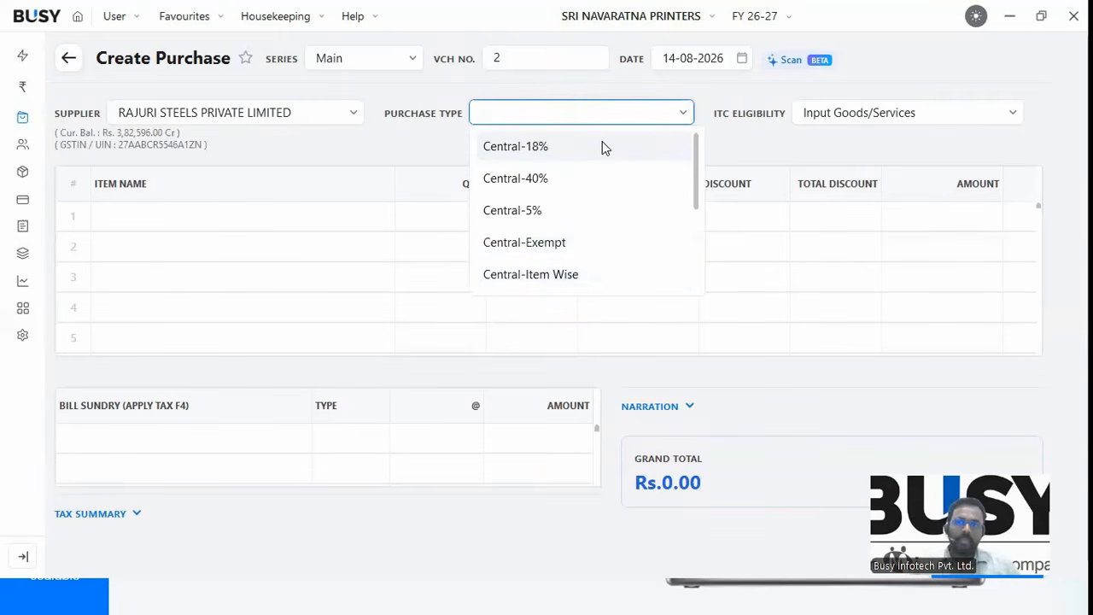
pyautogui.write('im')
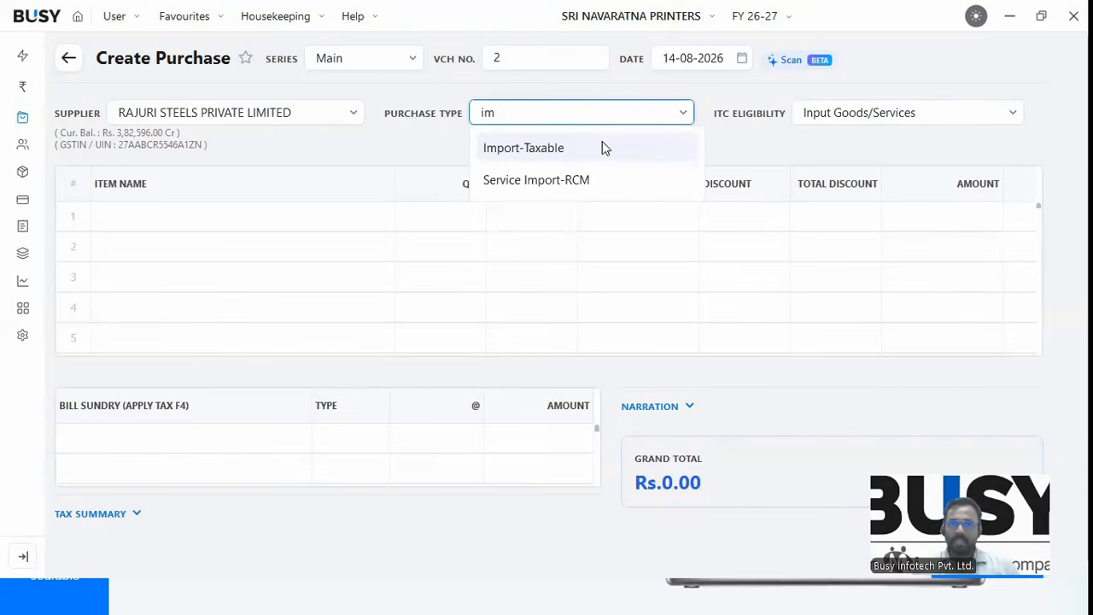
pyautogui.press('Return')
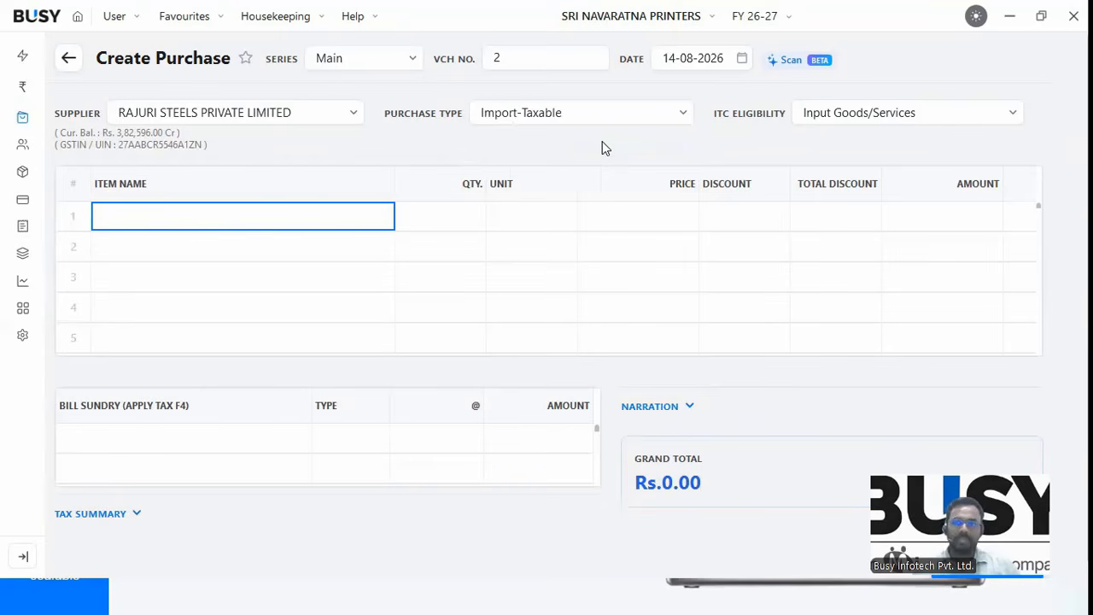
# Set ITC eligibility to Section 16(4)-ITC None.
pyautogui.click(962, 124)
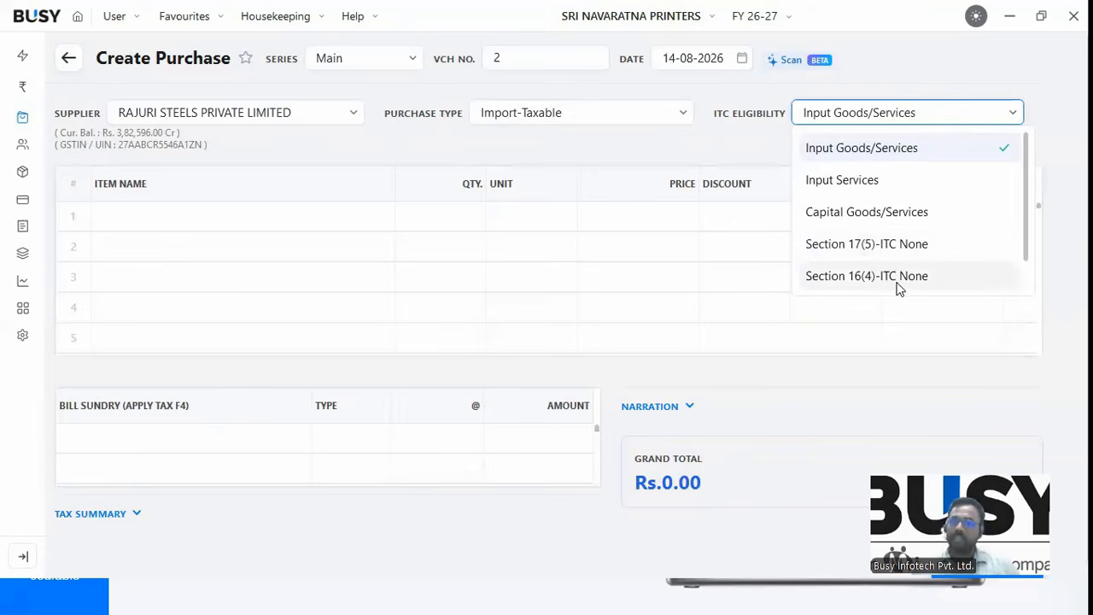
pyautogui.press('Return')
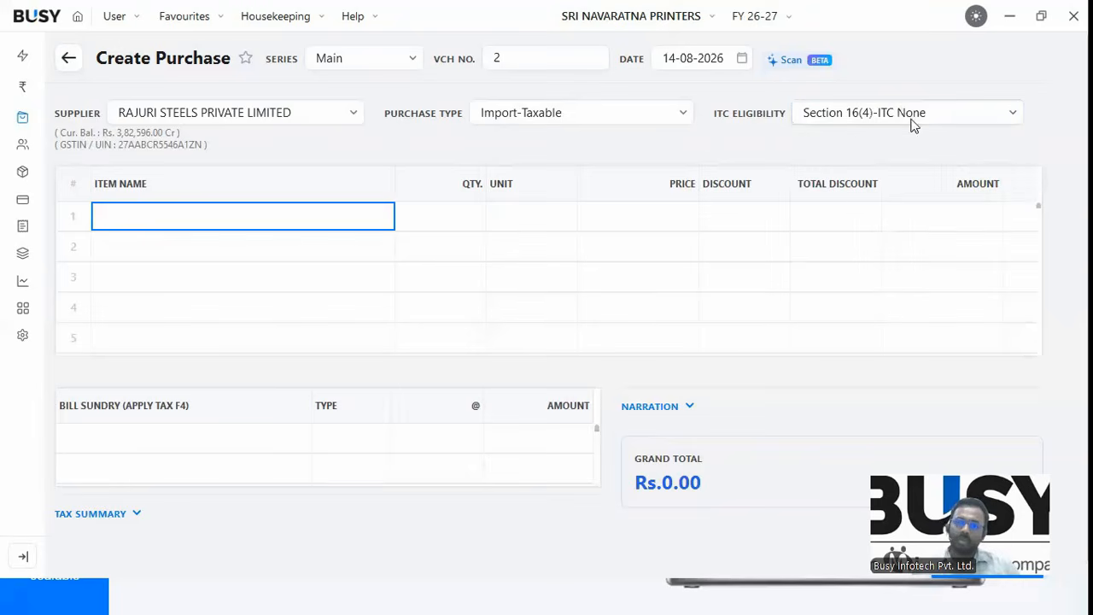
pyautogui.click(912, 122)
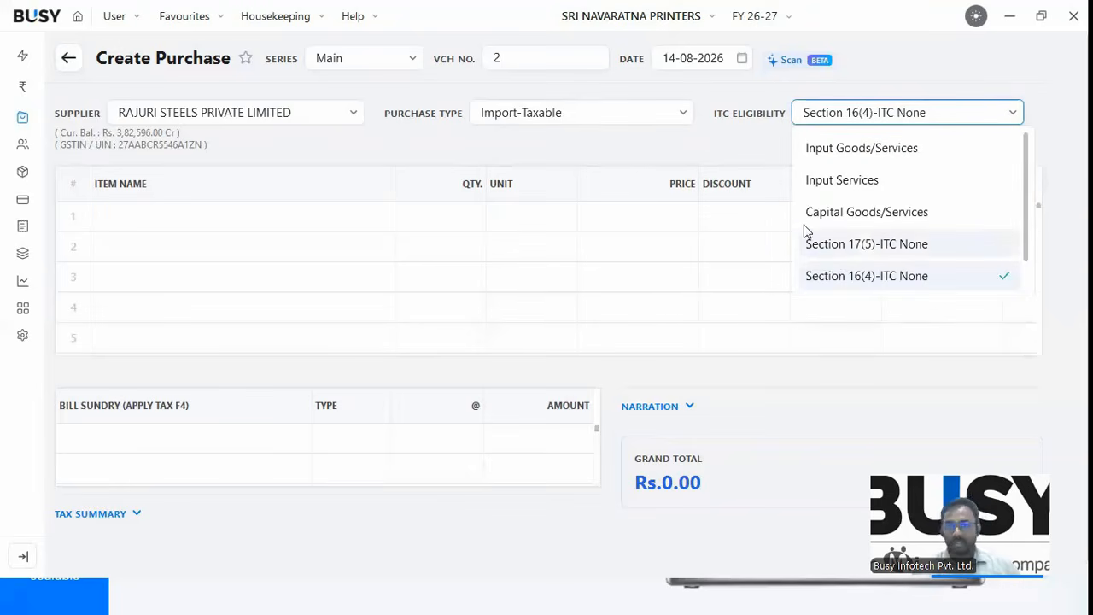
pyautogui.click(24, 556)
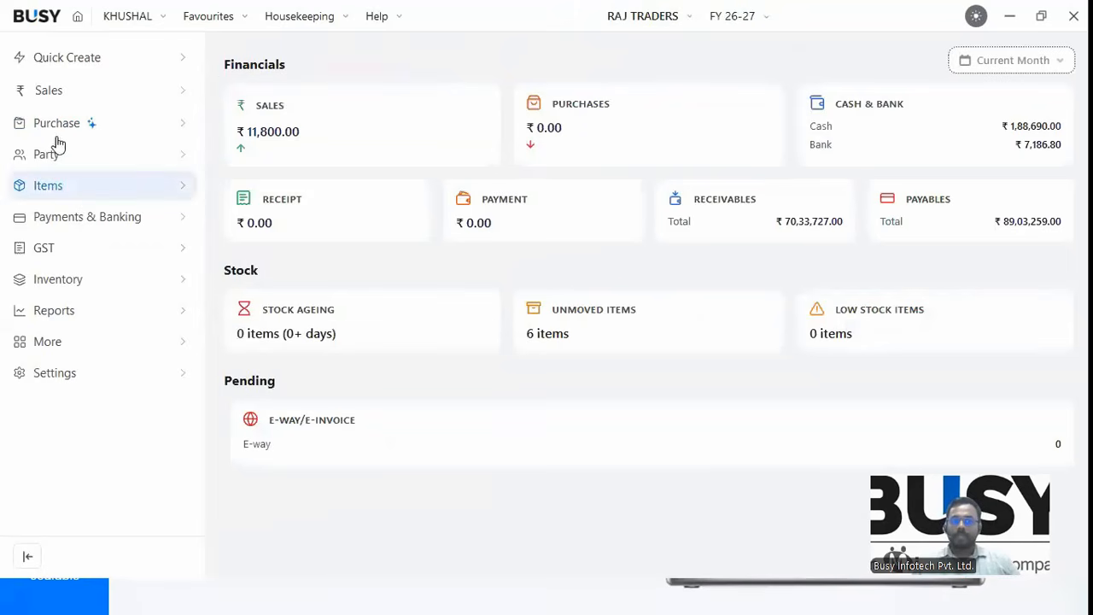
# Start purchase voucher no. 45 as Local-RCM / UnReg with reverse charge Compulsory.
pyautogui.click(58, 123)
pyautogui.click(180, 156)
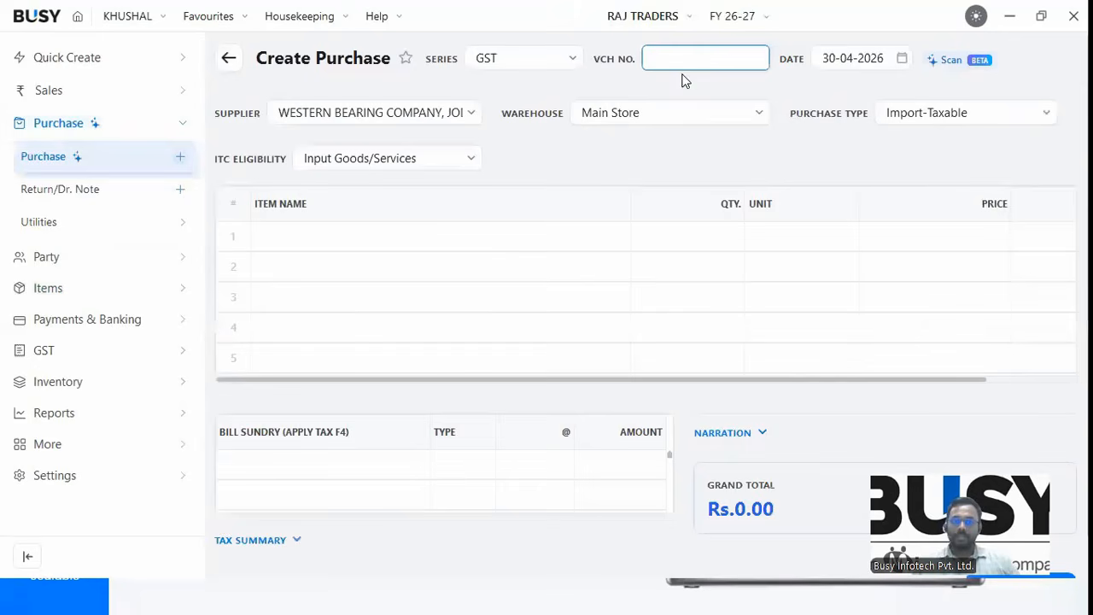
pyautogui.write('45')
pyautogui.press('Return')
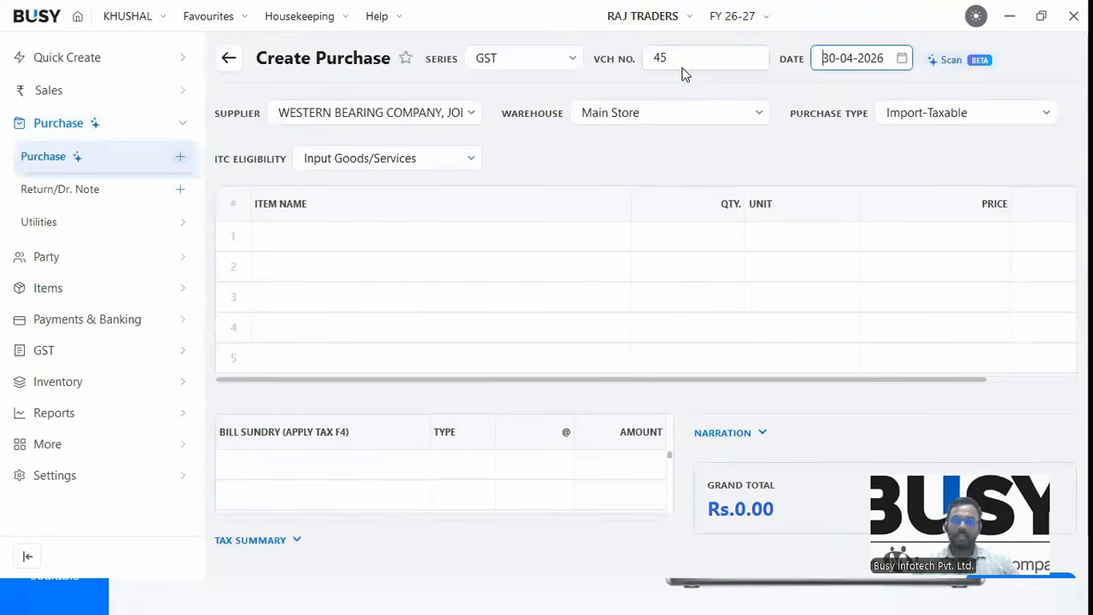
pyautogui.click(971, 112)
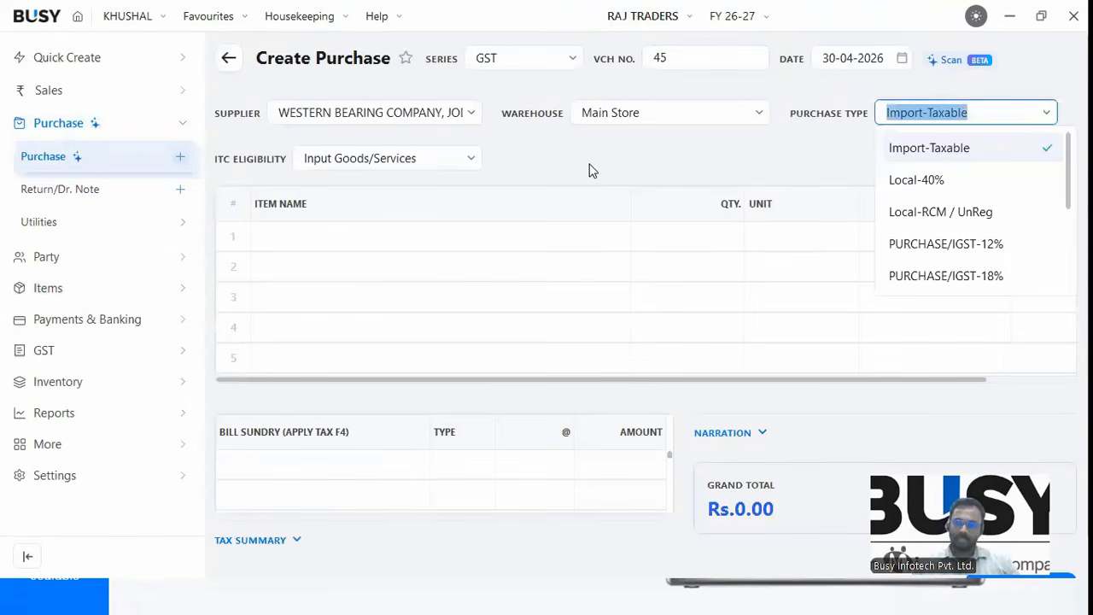
pyautogui.press('BackSpace')
pyautogui.write('RC')
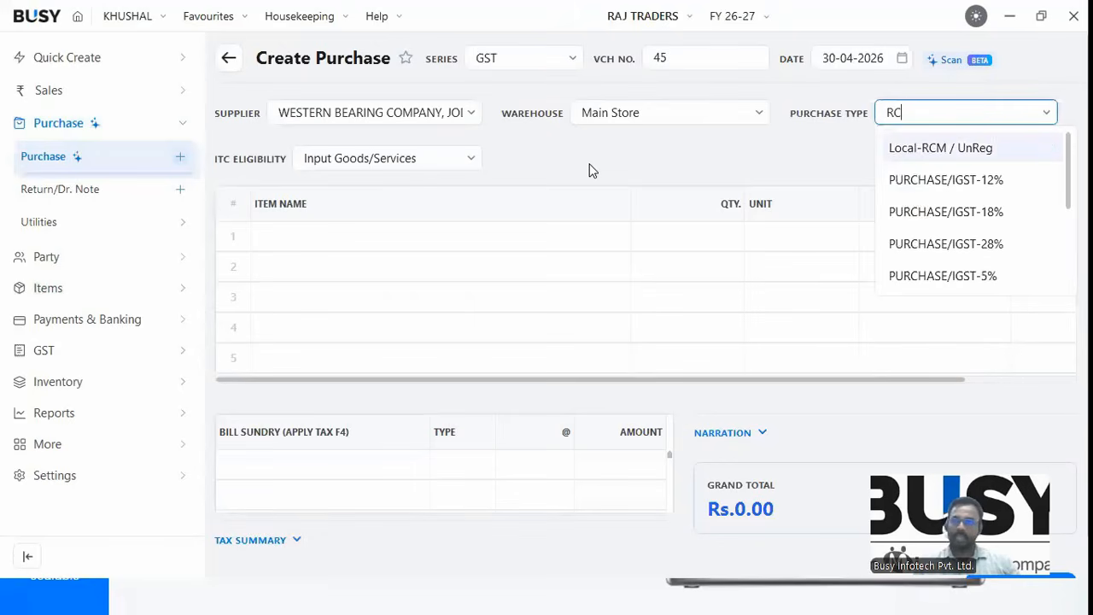
pyautogui.press('Return')
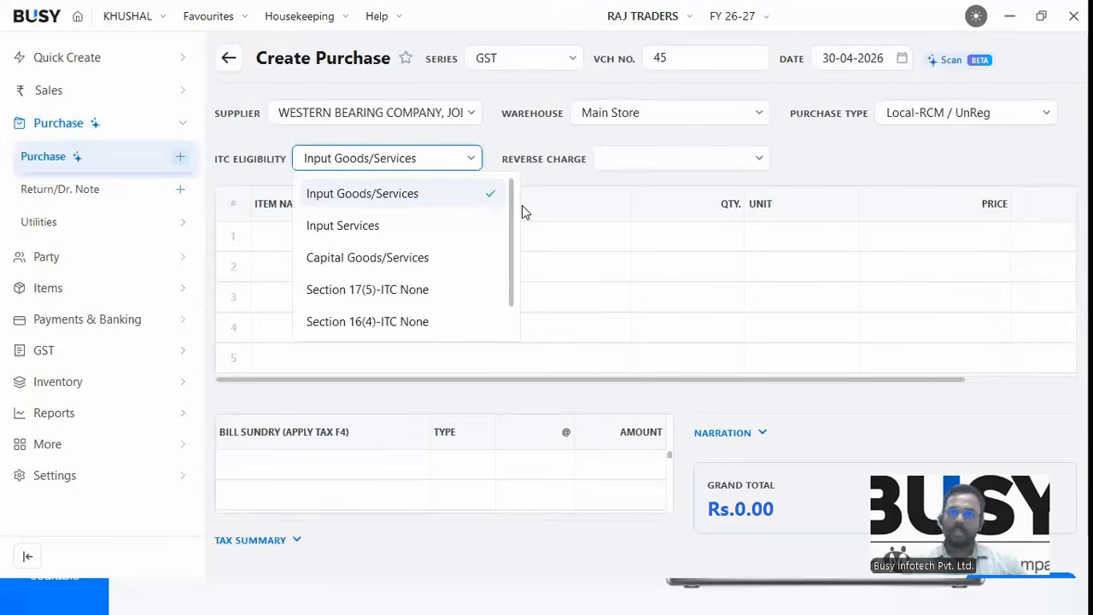
pyautogui.press('Return')
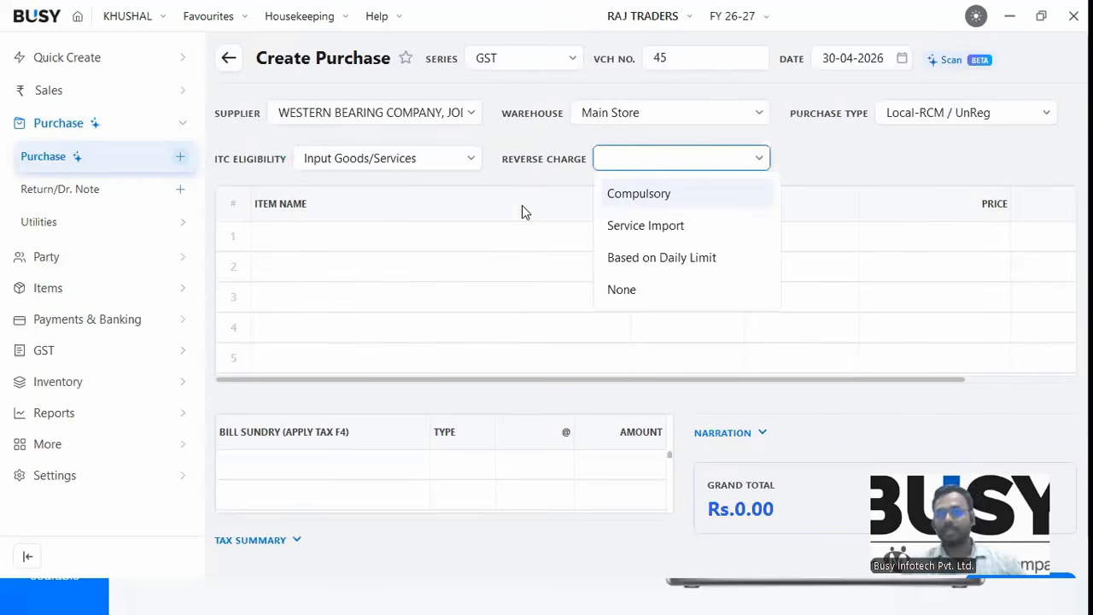
pyautogui.press('Down')
pyautogui.press('Up')
pyautogui.press('Return')
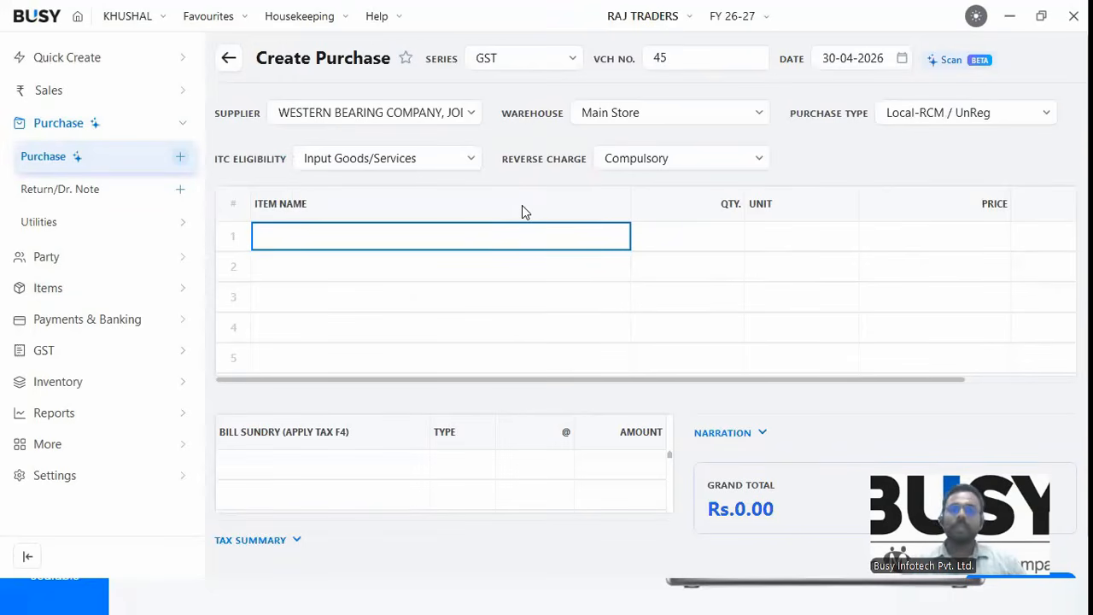
# Add 100 Kg Raw Cotton at price 100 and save the Rs.10000 voucher.
pyautogui.write('raw')
pyautogui.press('Return')
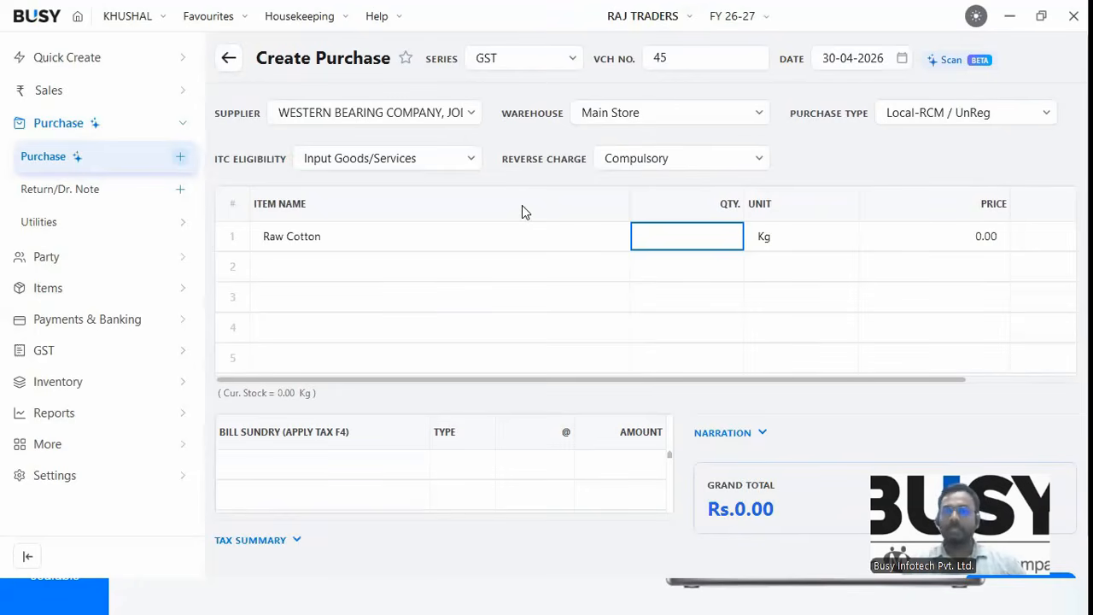
pyautogui.write('100')
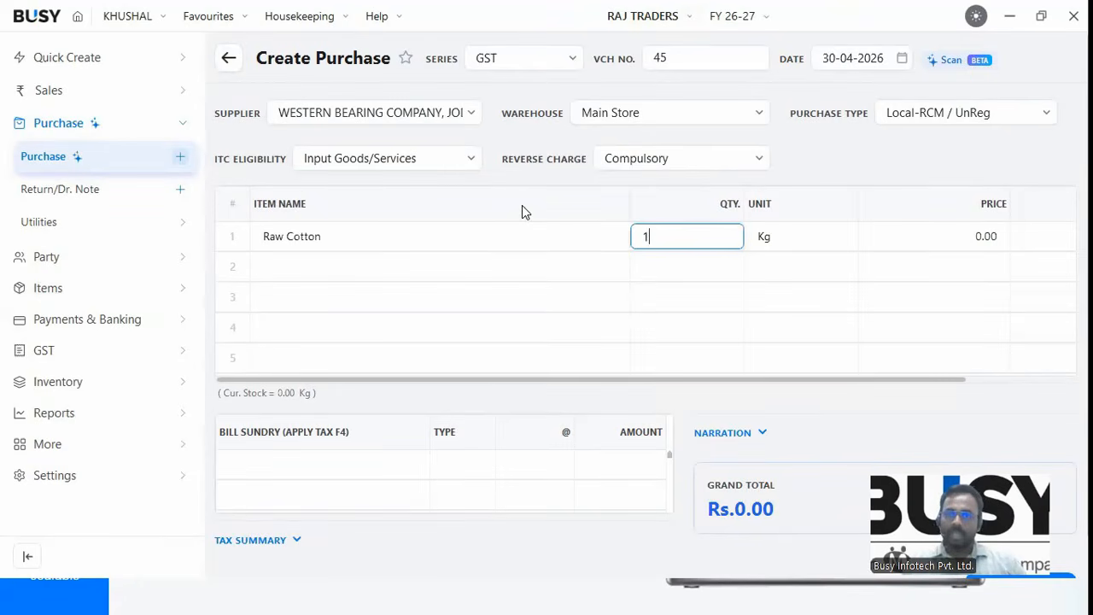
pyautogui.press('Return')
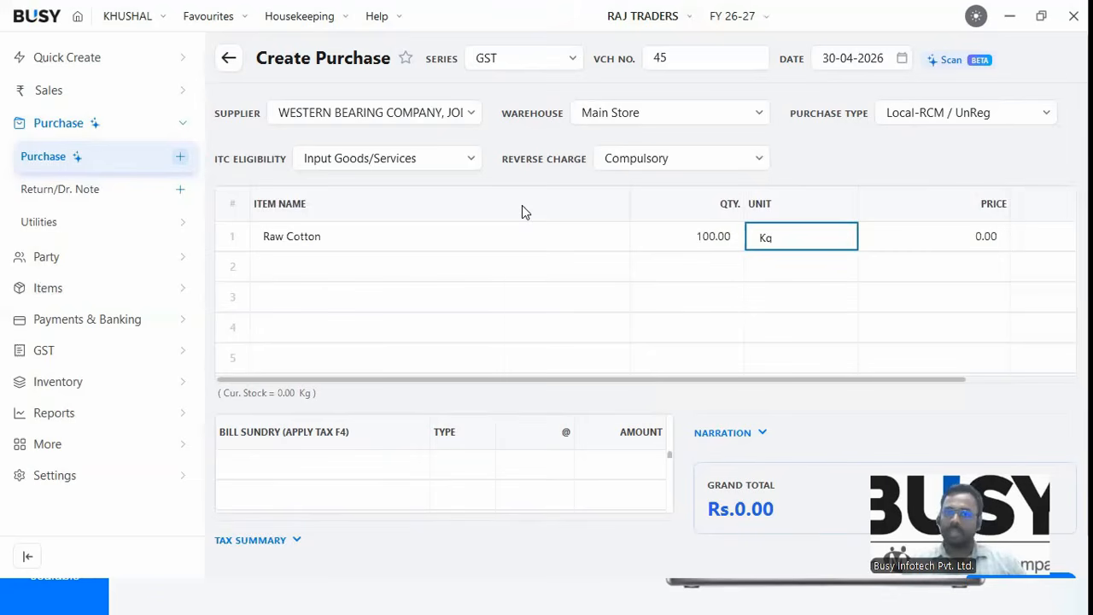
pyautogui.press('Return')
pyautogui.write('100')
pyautogui.press('Return')
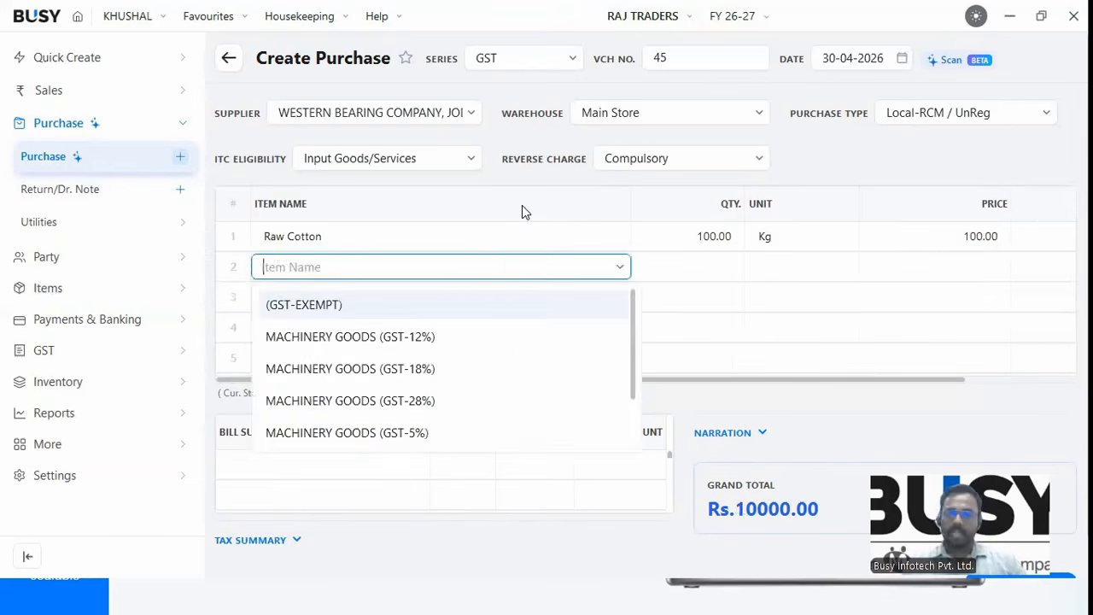
pyautogui.press('Return')
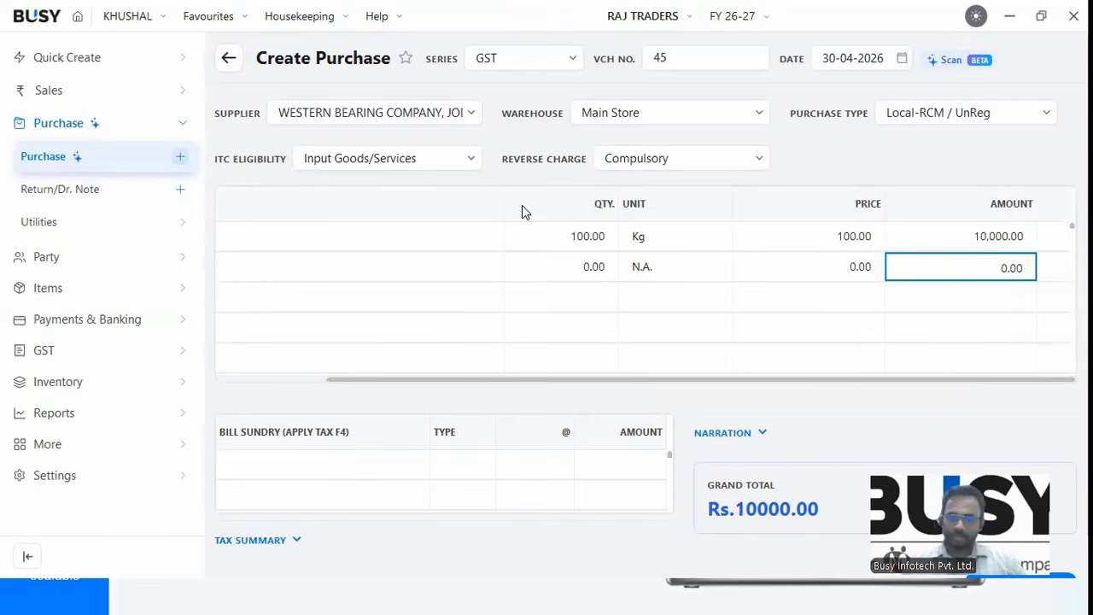
pyautogui.press('F9')
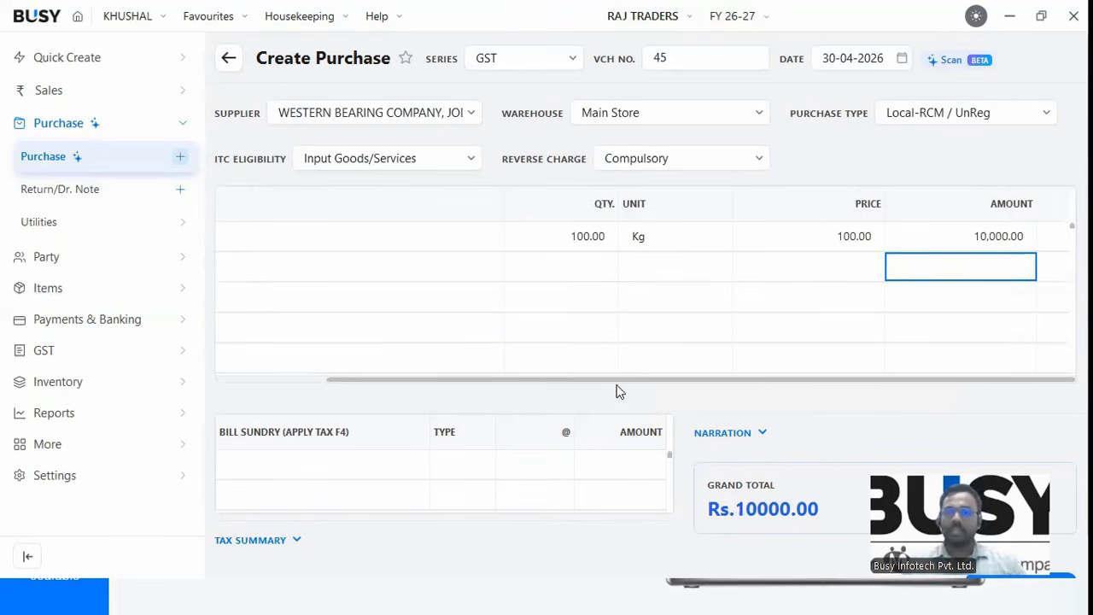
pyautogui.press('Return')
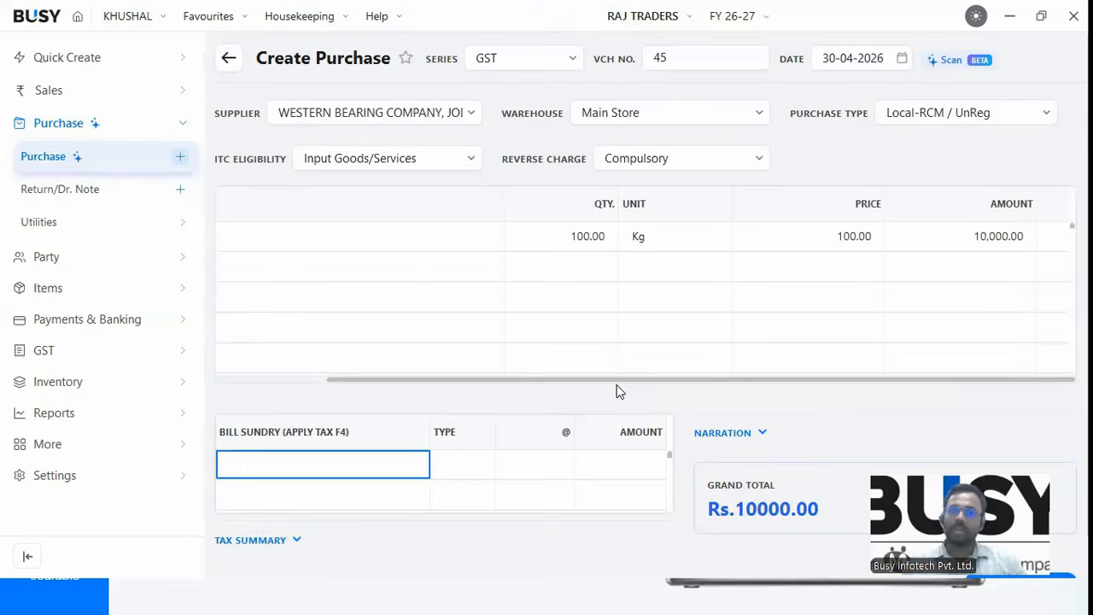
pyautogui.press('Return')
pyautogui.press('Return')
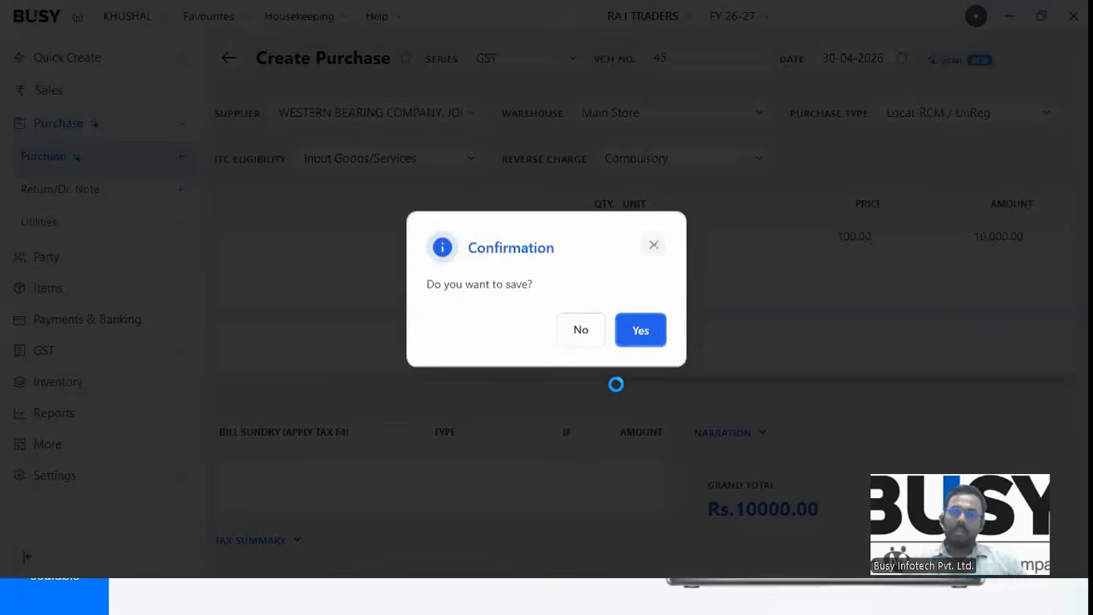
pyautogui.press('Return')
pyautogui.press('Return')
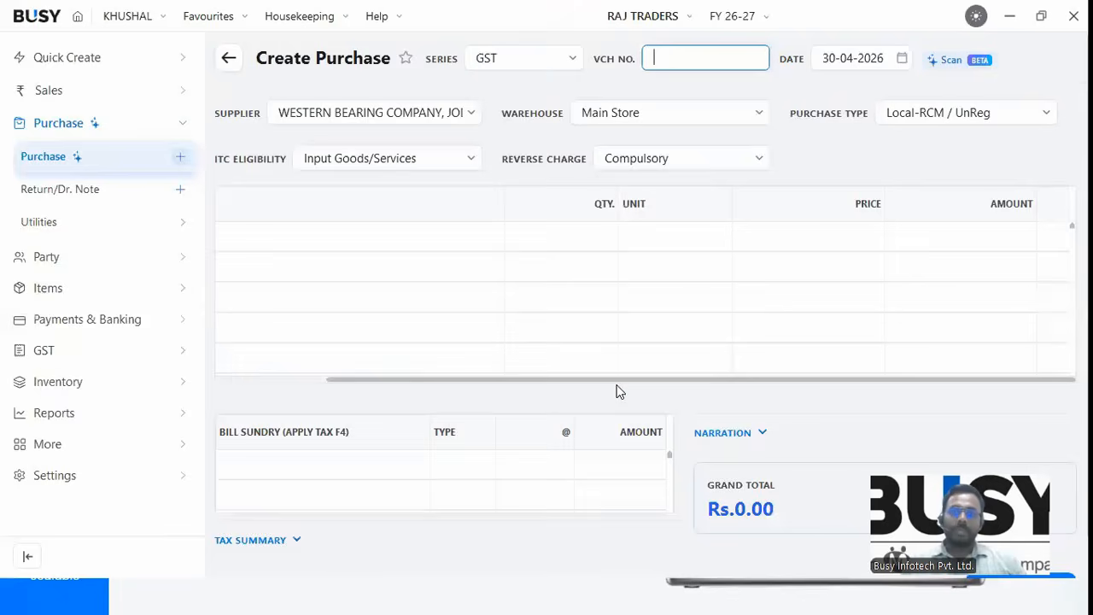
# Open GST > RCM & Advance Tax > Check/Post Consolidated RCM Payable for April, showing invoice 45.
pyautogui.press('Escape')
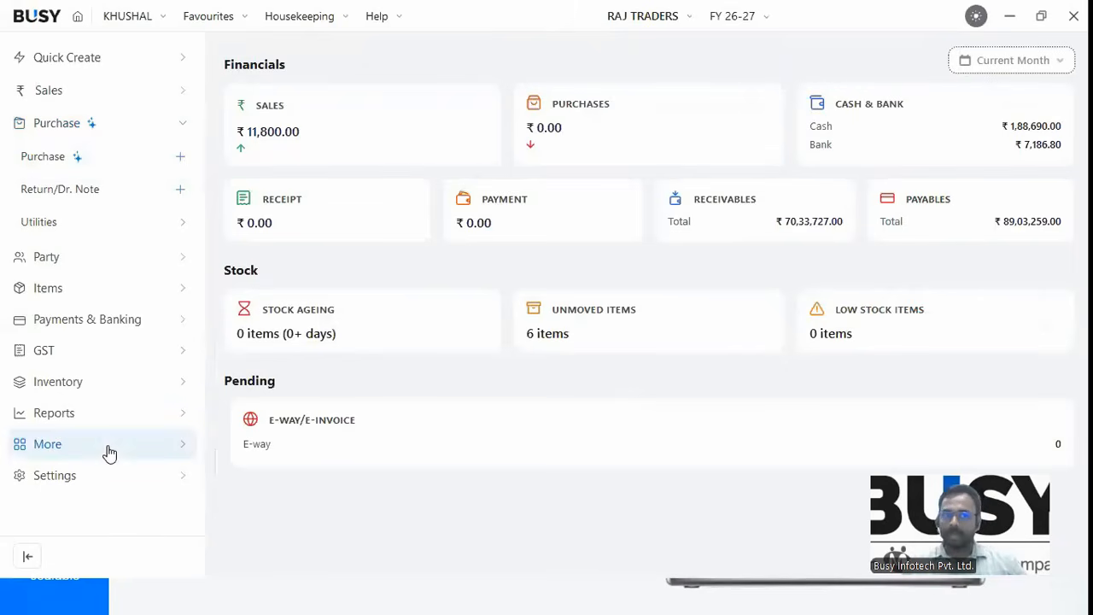
pyautogui.click(62, 128)
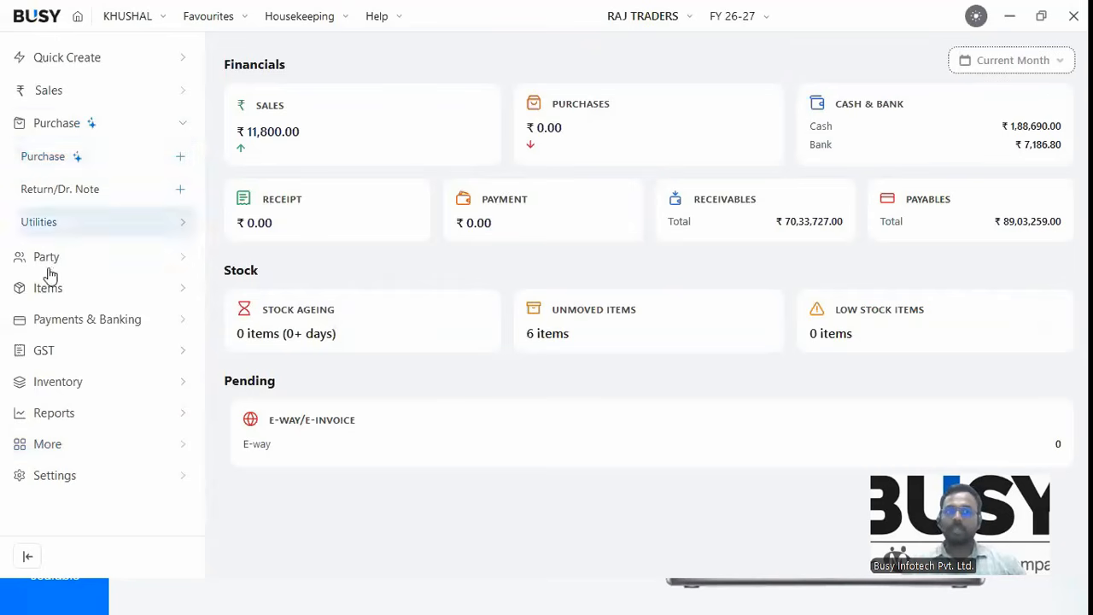
pyautogui.click(51, 248)
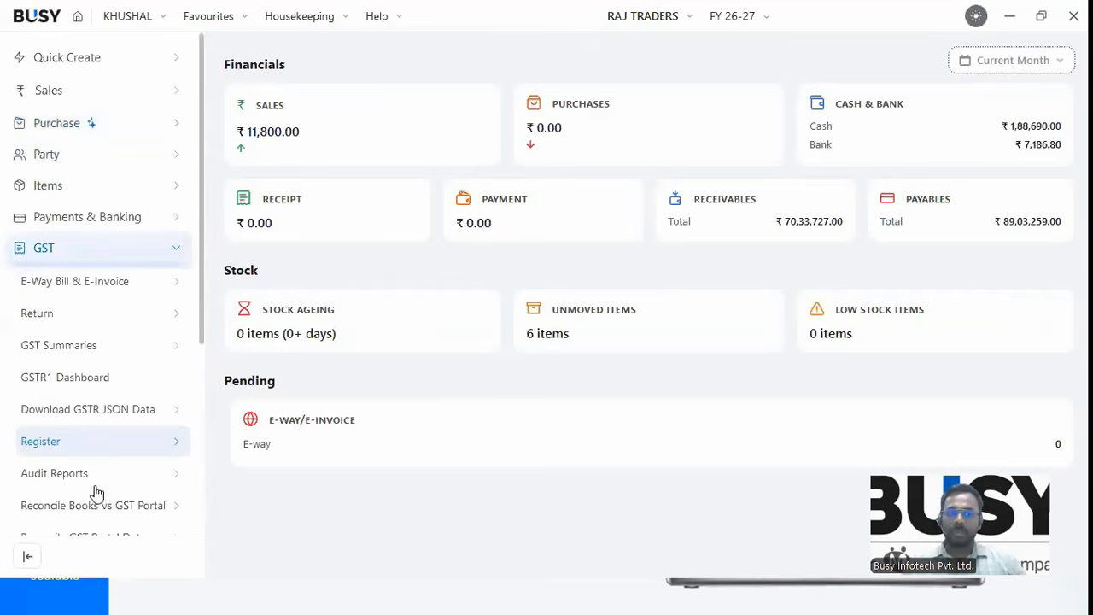
pyautogui.scroll(-1, 95, 495)
pyautogui.scroll(-1, 95, 495)
pyautogui.click(100, 498)
pyautogui.click(95, 512)
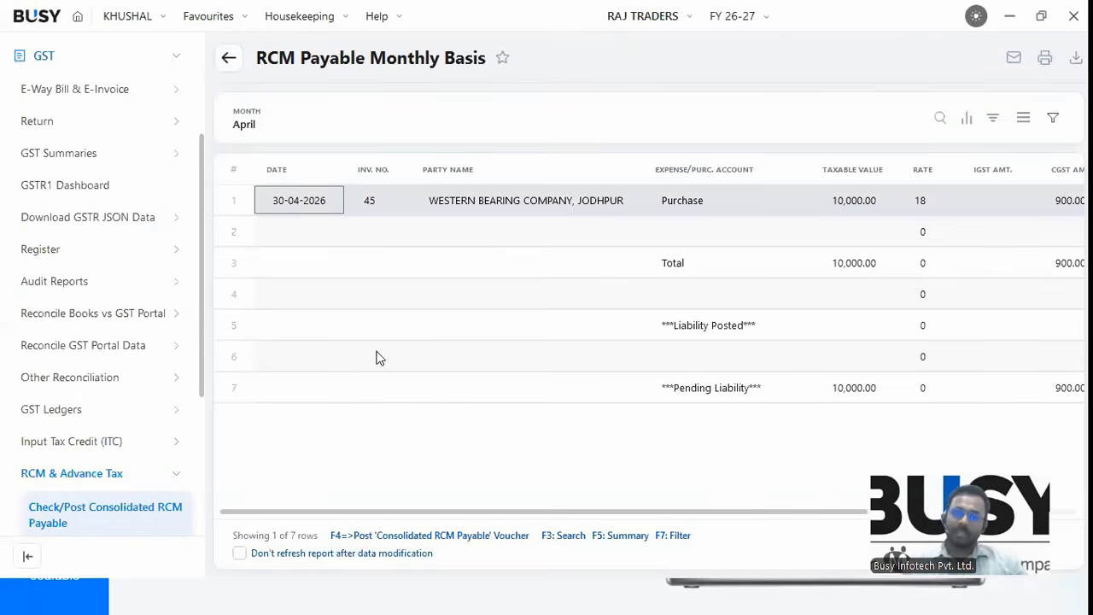
# Post the consolidated RCM journal with IGST Output (RCM) and default accounts, dismissing confirmations.
pyautogui.press('F4')
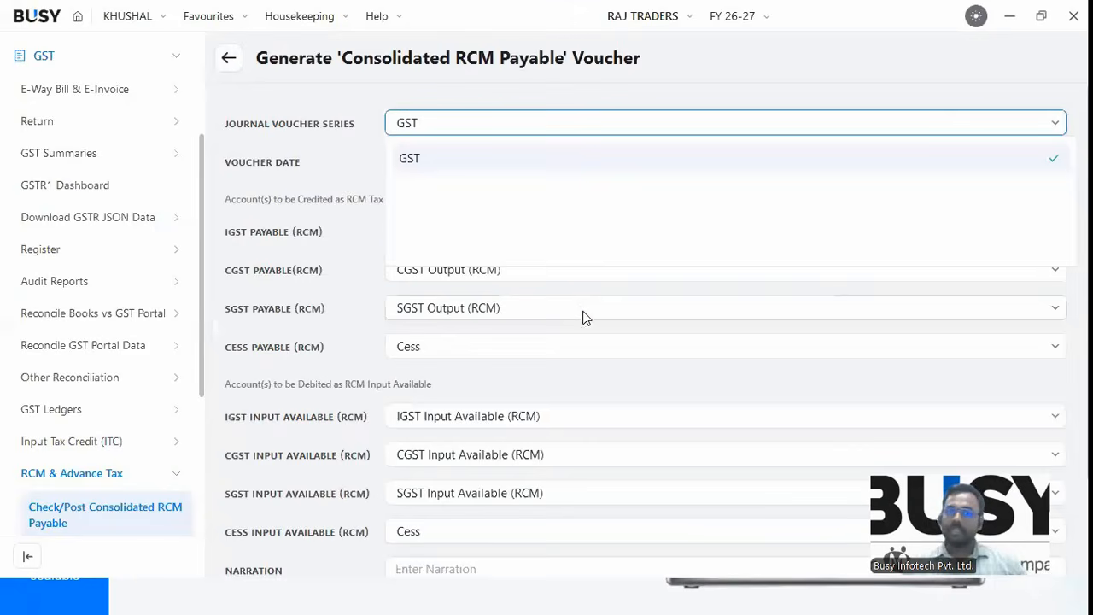
pyautogui.press('Return')
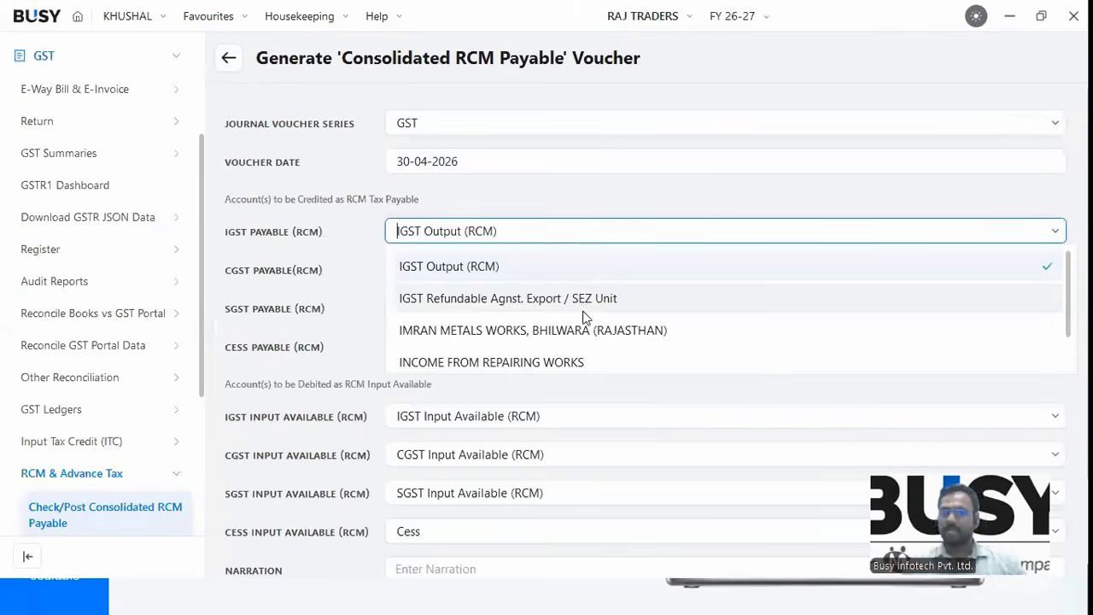
pyautogui.press('Return')
pyautogui.press('F2')
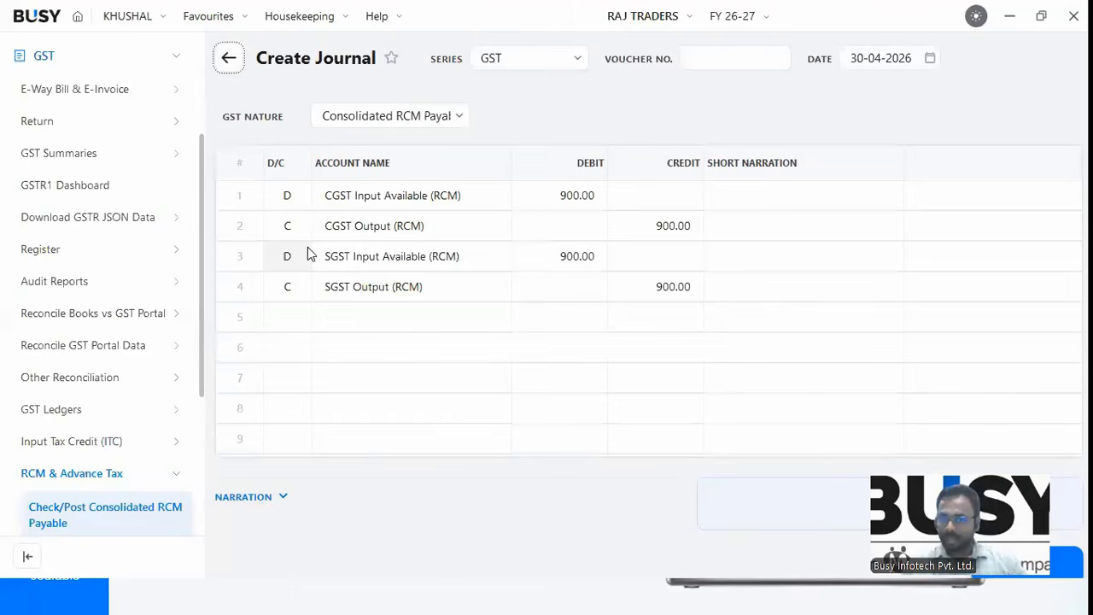
pyautogui.press('F2')
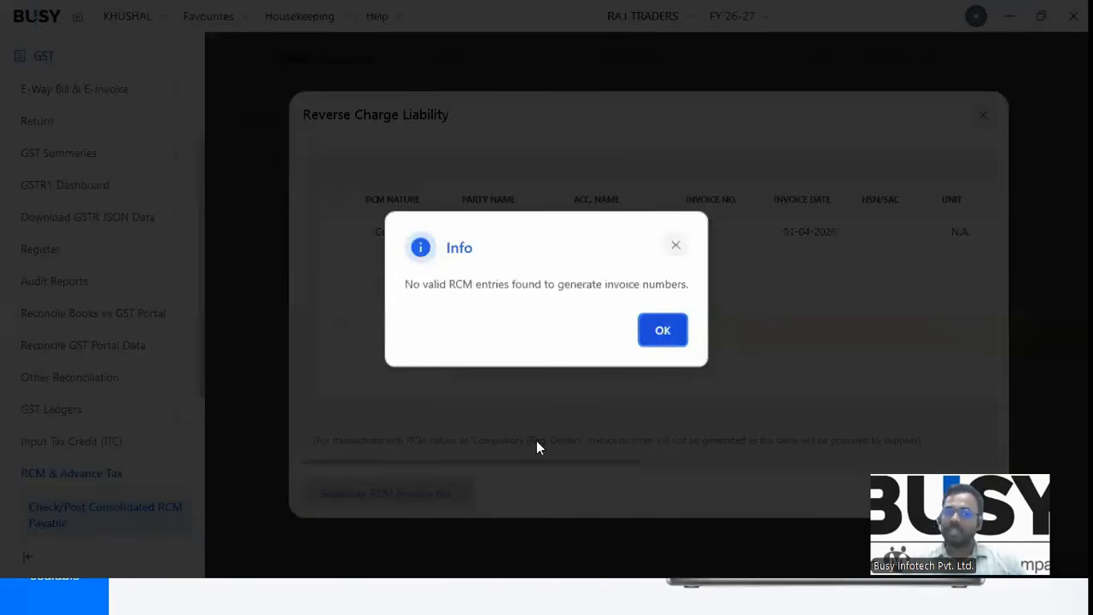
pyautogui.click(661, 342)
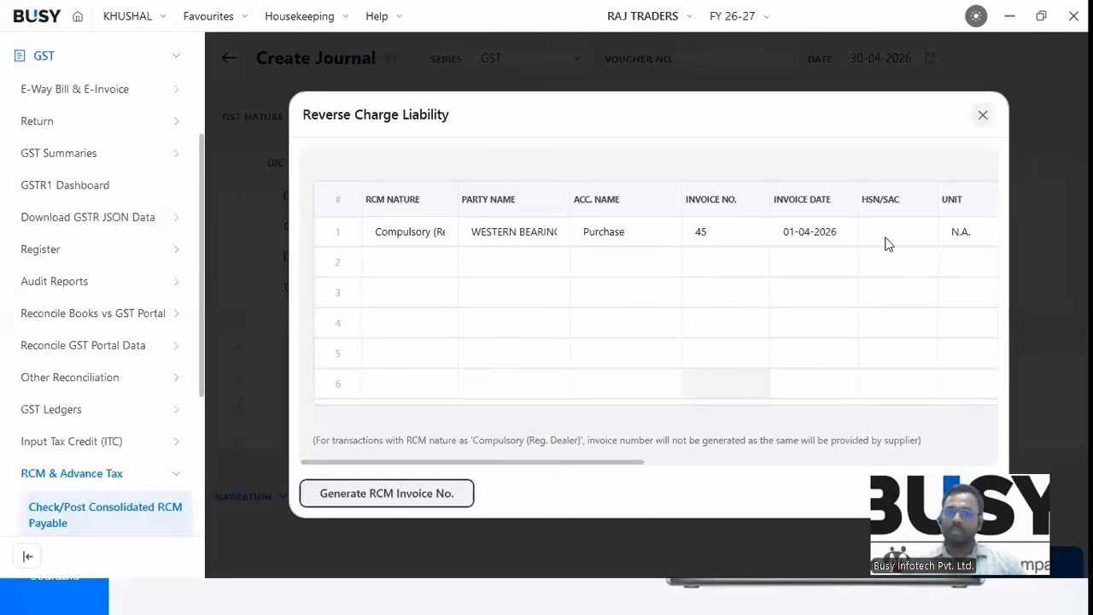
pyautogui.press('F2')
pyautogui.click(658, 335)
pyautogui.press('Return')
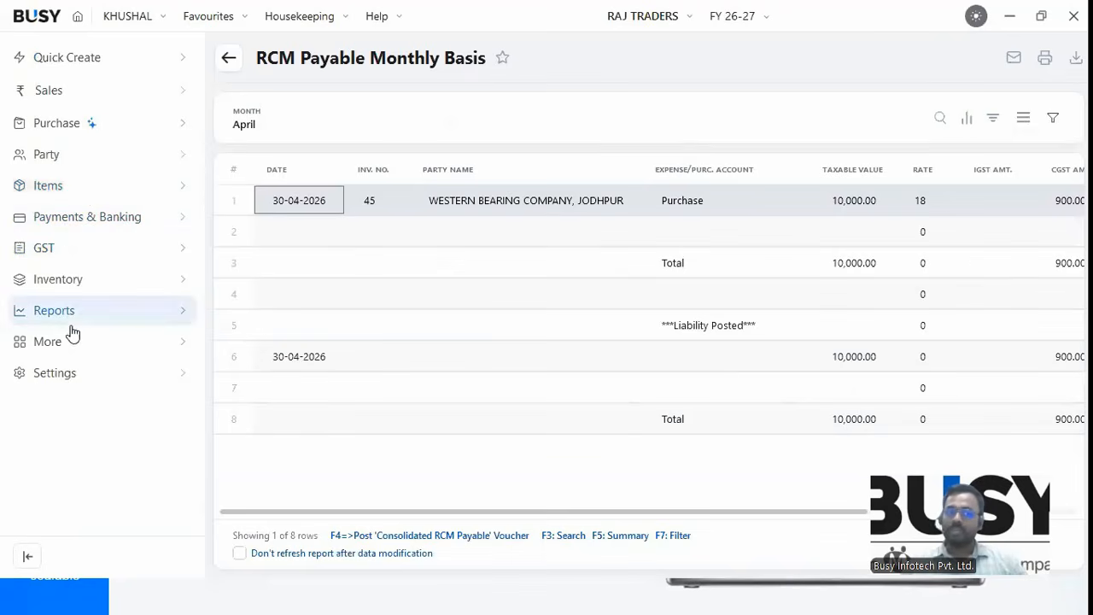
# Review the Output GST on RCM row in the GST Summary report, then close it.
pyautogui.click(74, 160)
pyautogui.click(79, 197)
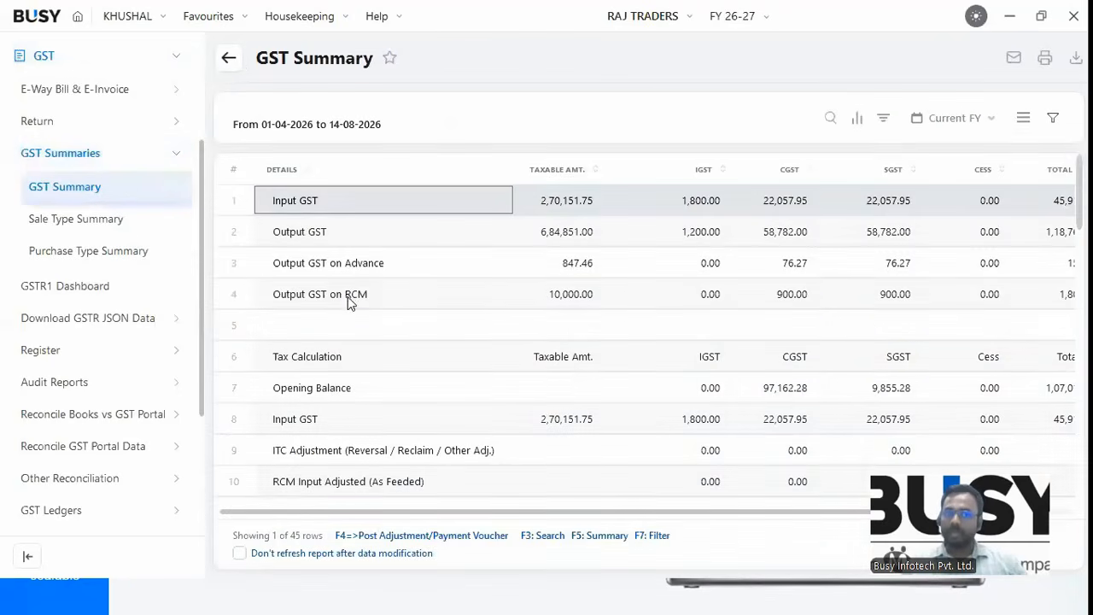
pyautogui.click(329, 302)
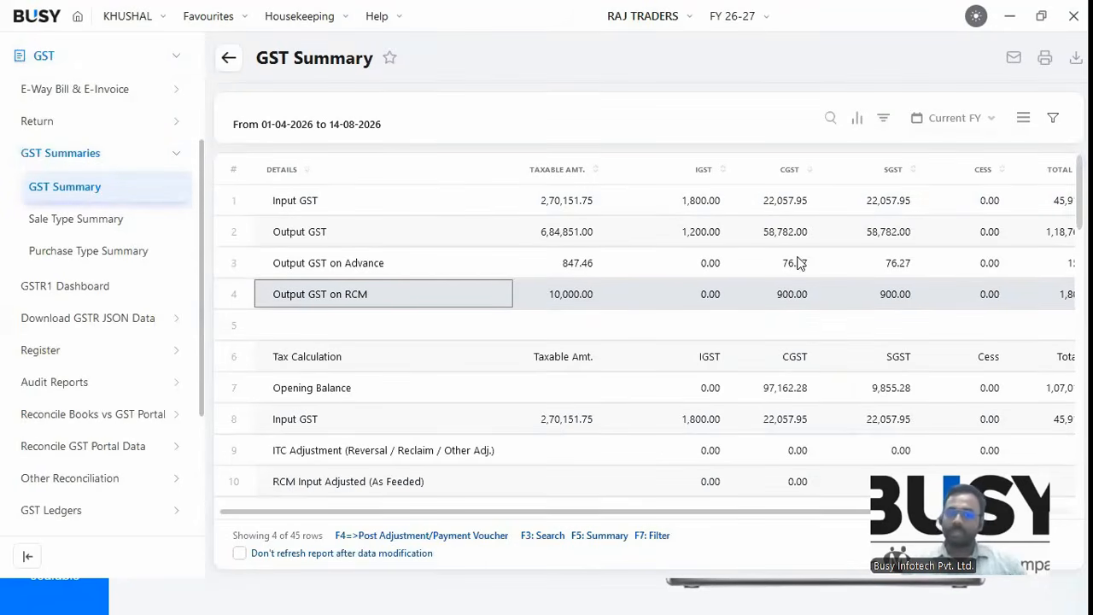
pyautogui.hscroll(2, 730, 500)
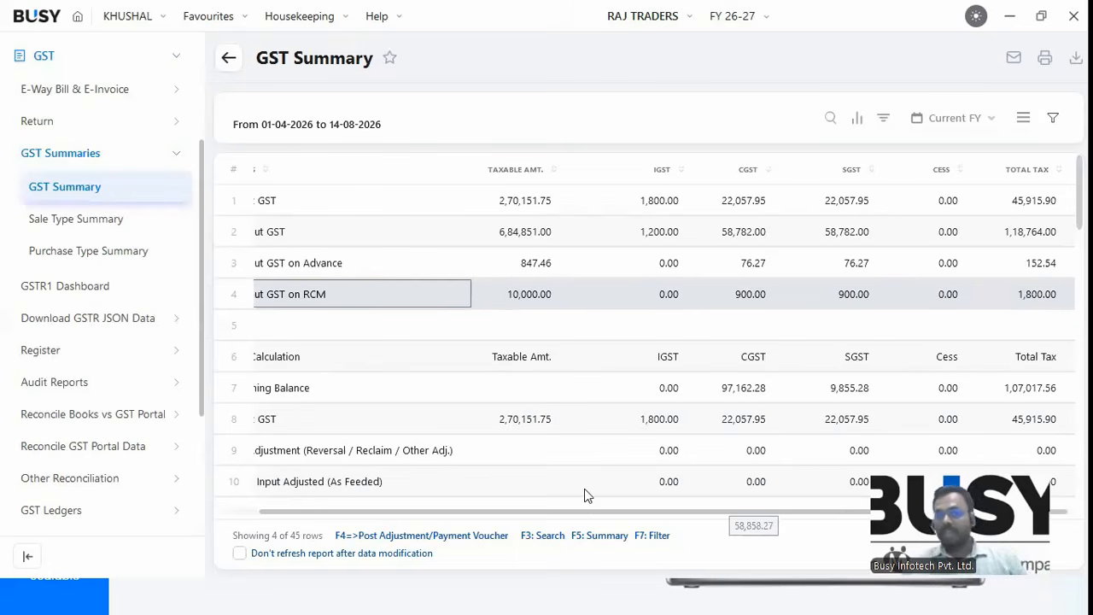
pyautogui.hscroll(-2, 570, 469)
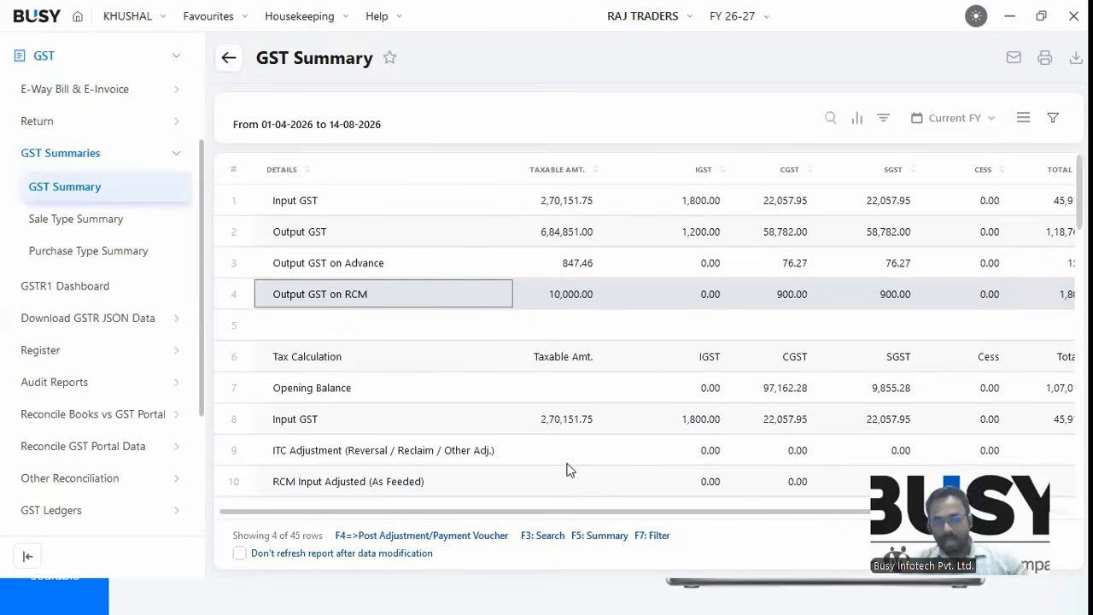
pyautogui.press('F4')
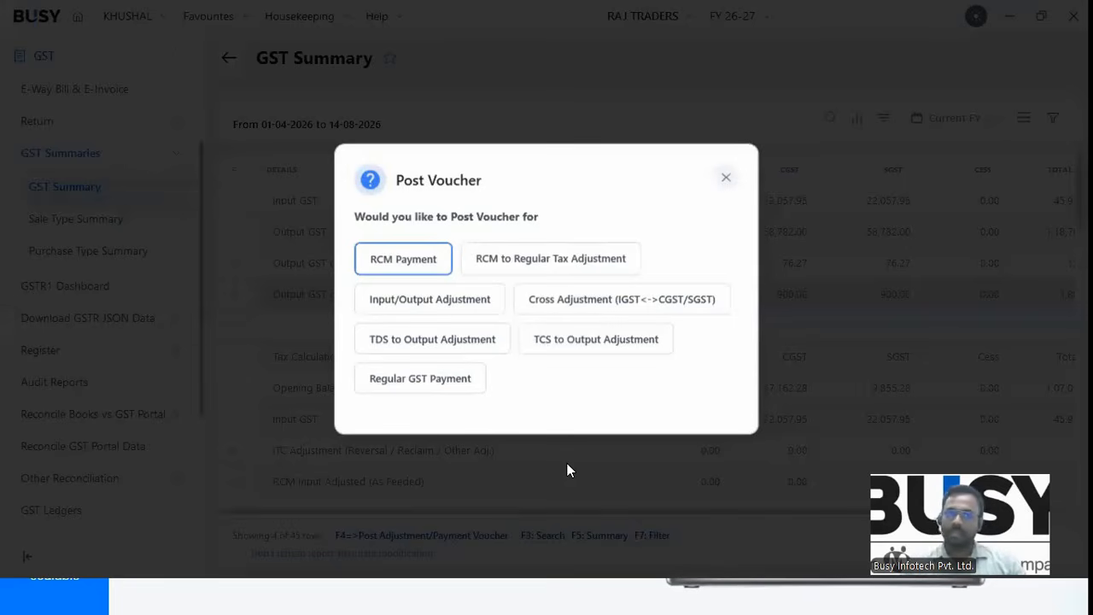
pyautogui.press('Escape')
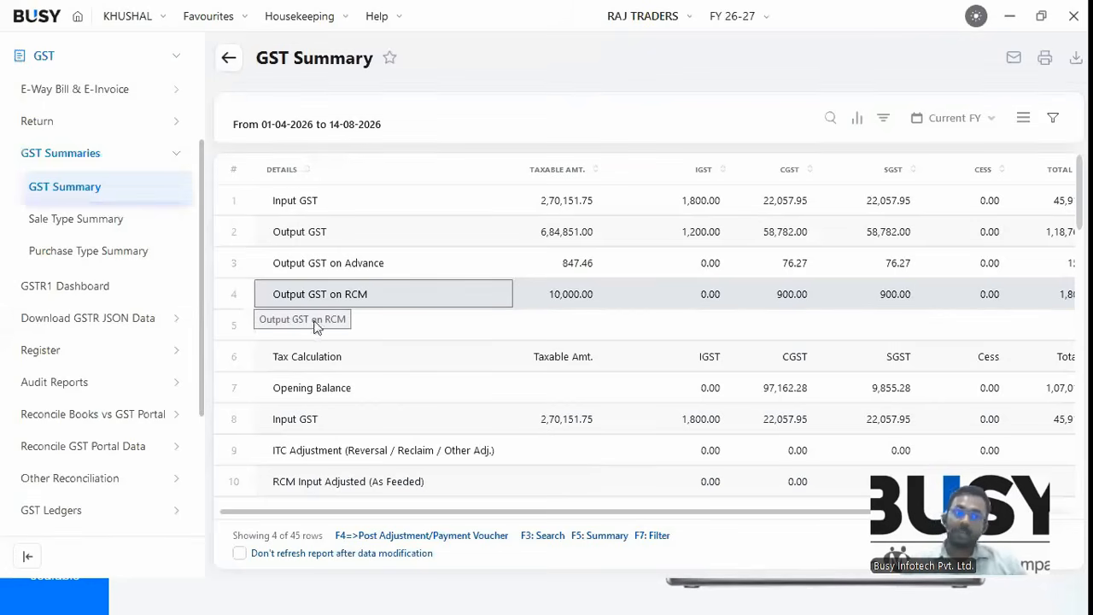
pyautogui.press('Escape')
# Expand the Sales section in the sidebar to begin a new sales invoice.
pyautogui.click(46, 128)
pyautogui.click(52, 70)
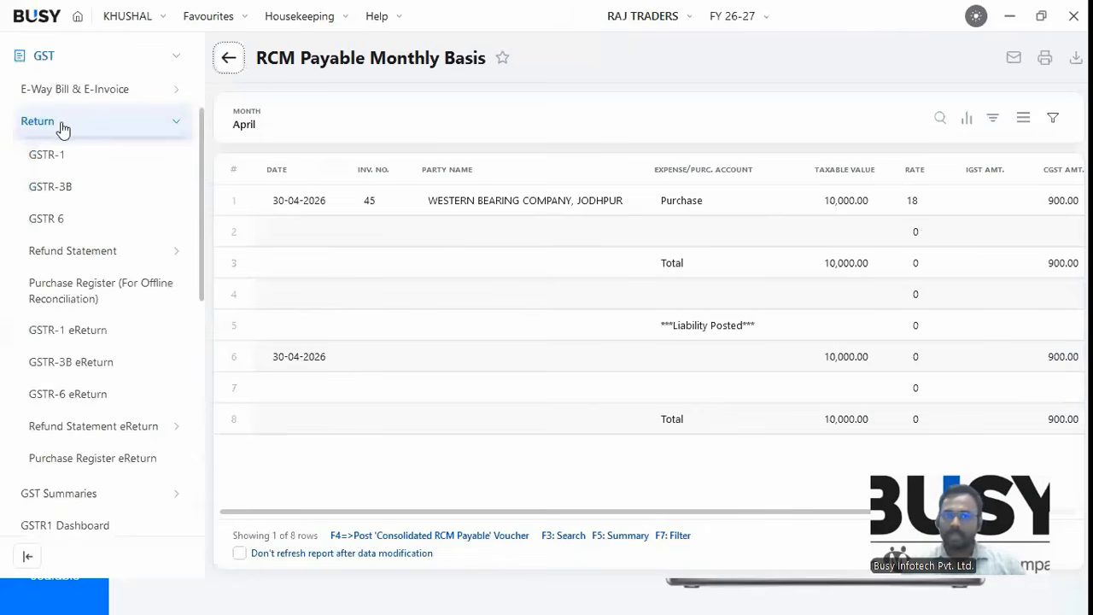
pyautogui.click(51, 96)
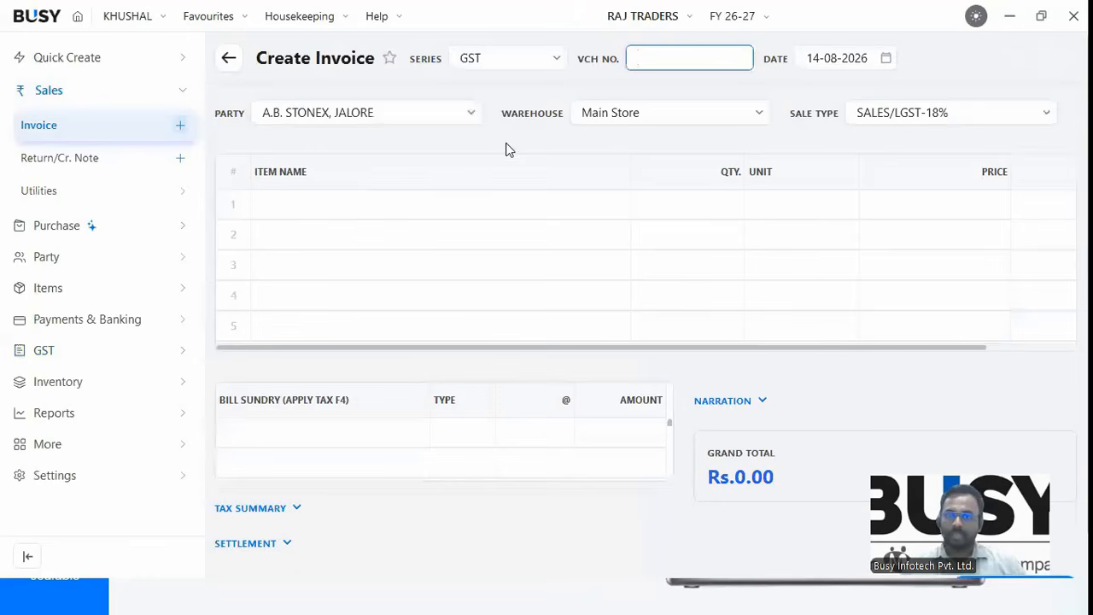
# Enter voucher number 2112 and set the sale type to Export-Taxable.
pyautogui.write('21')
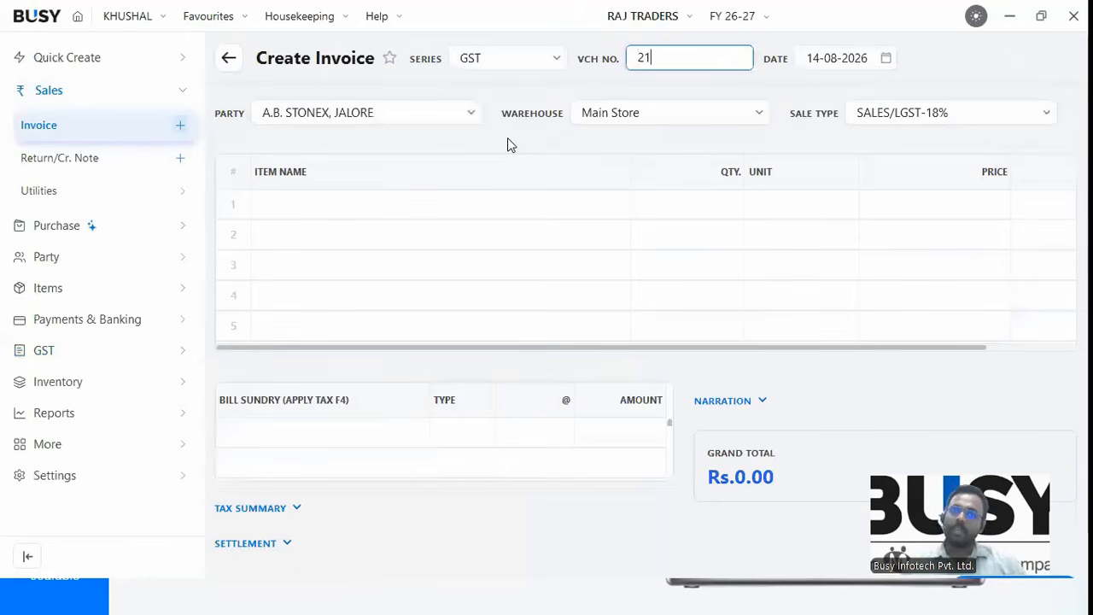
pyautogui.write('12')
pyautogui.press('Return')
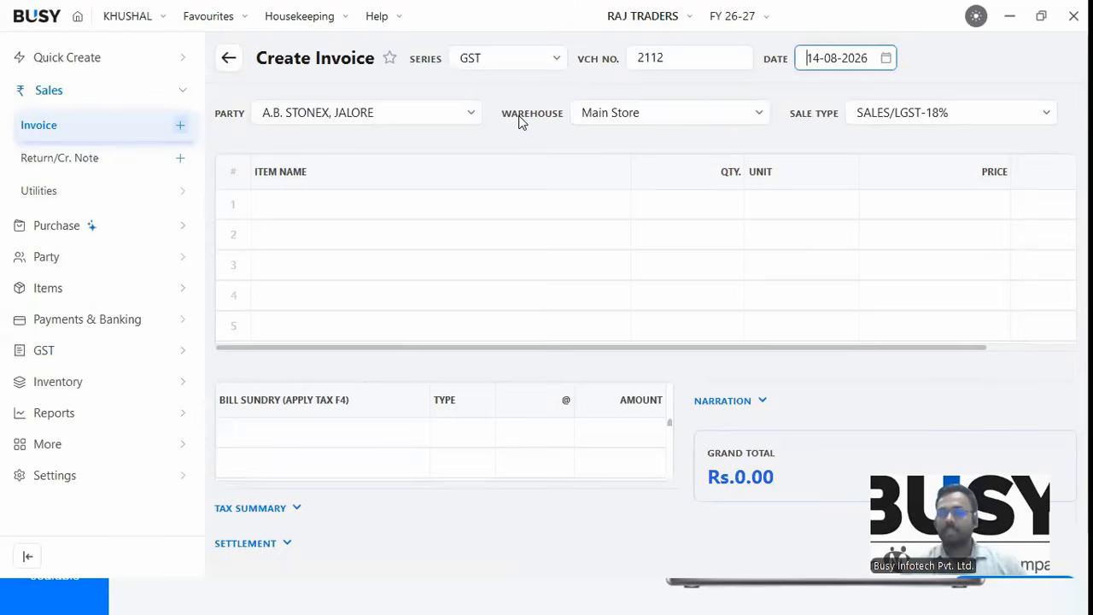
pyautogui.click(715, 112)
pyautogui.click(959, 117)
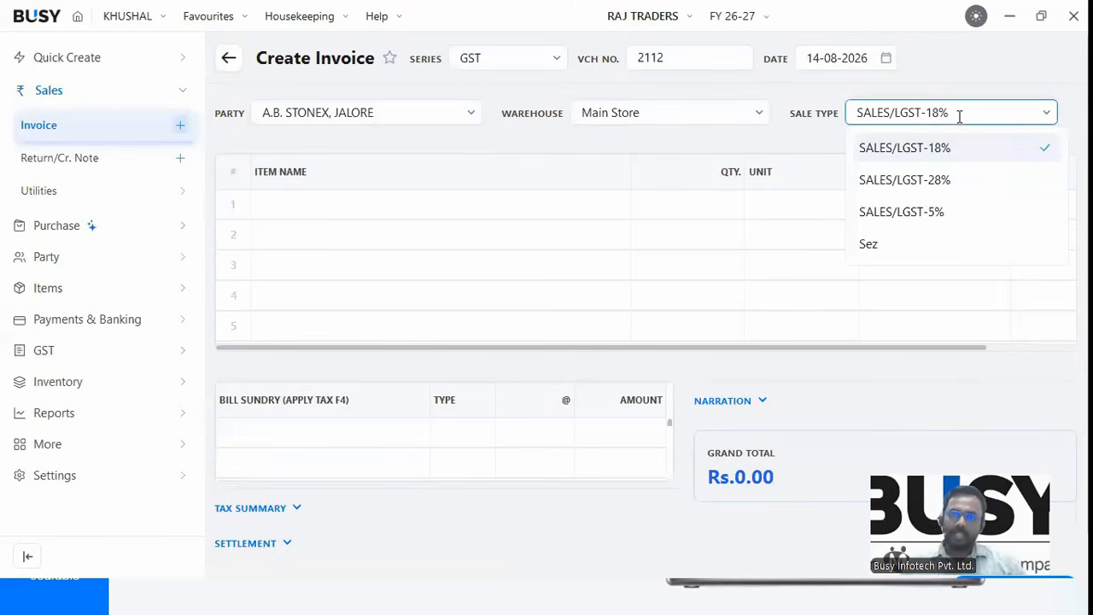
pyautogui.click(713, 191)
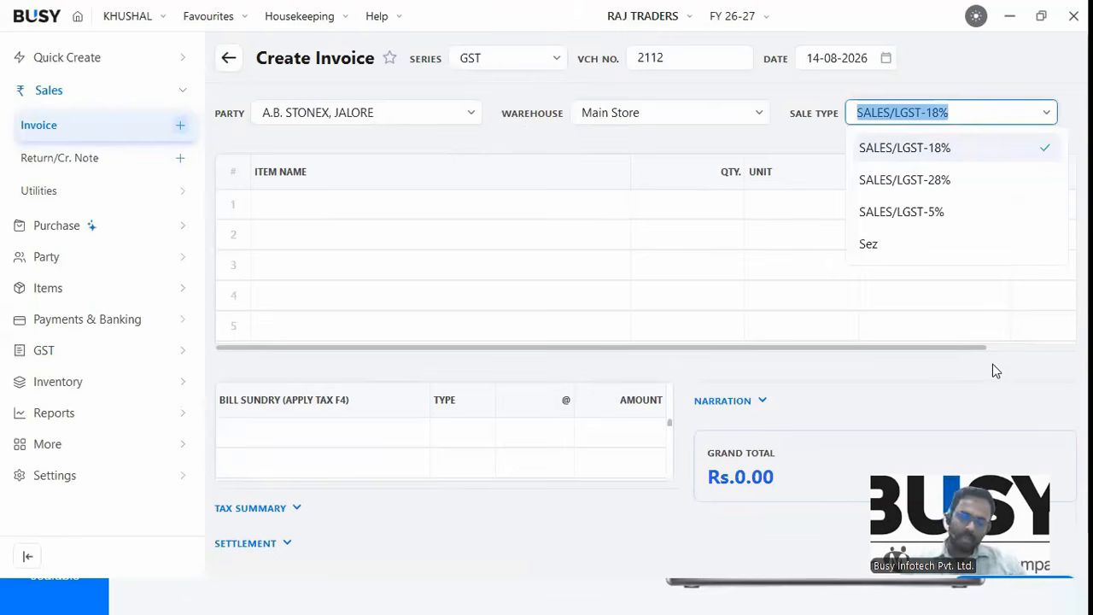
pyautogui.press('BackSpace')
pyautogui.write('I')
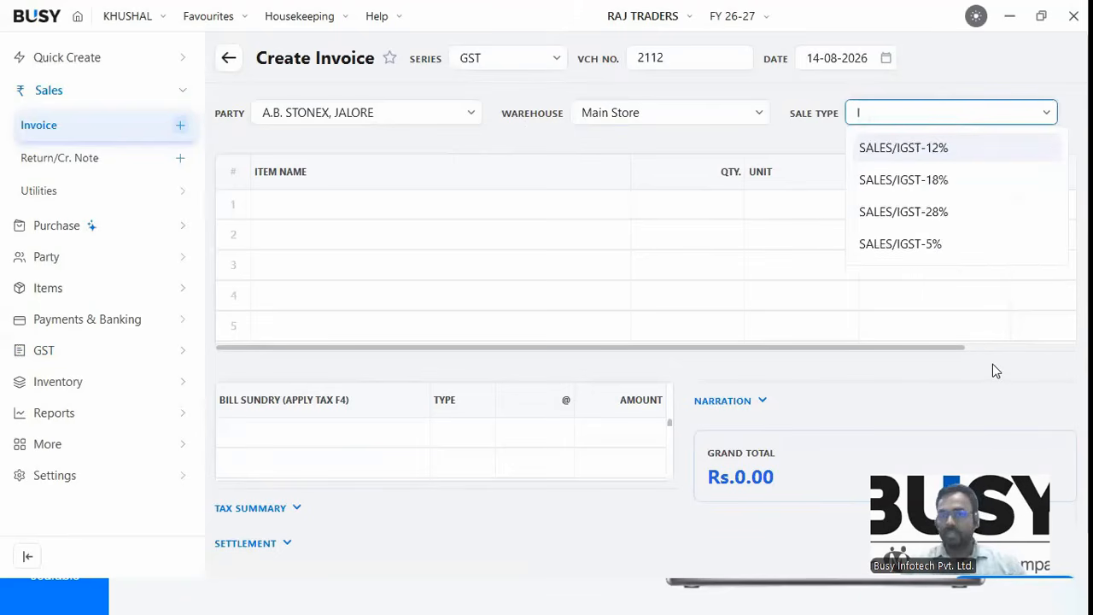
pyautogui.press('BackSpace')
pyautogui.write('EX')
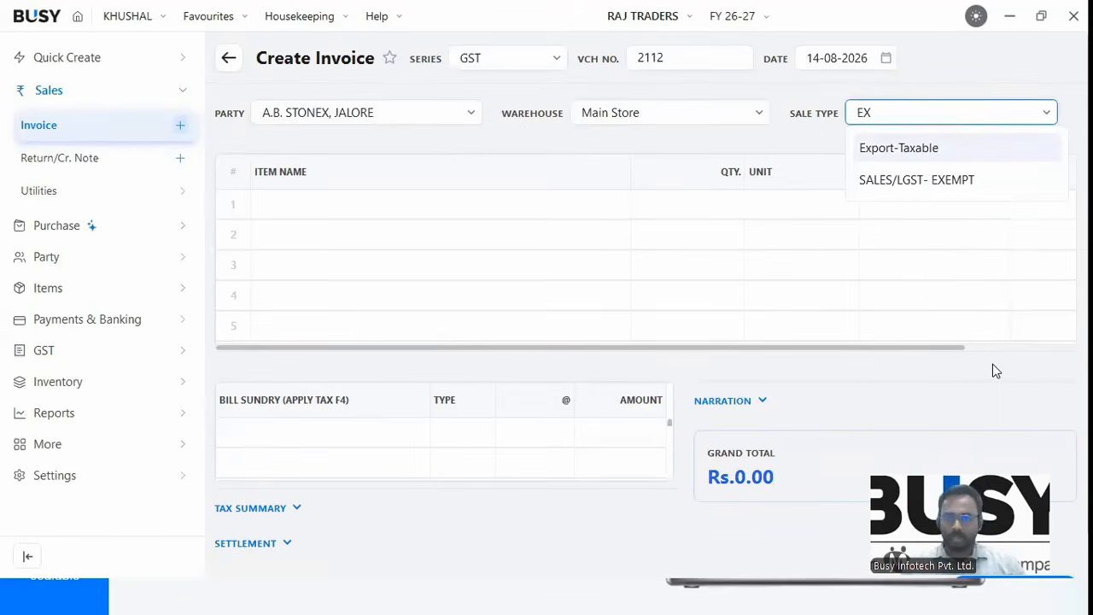
pyautogui.press('BackSpace')
pyautogui.press('BackSpace')
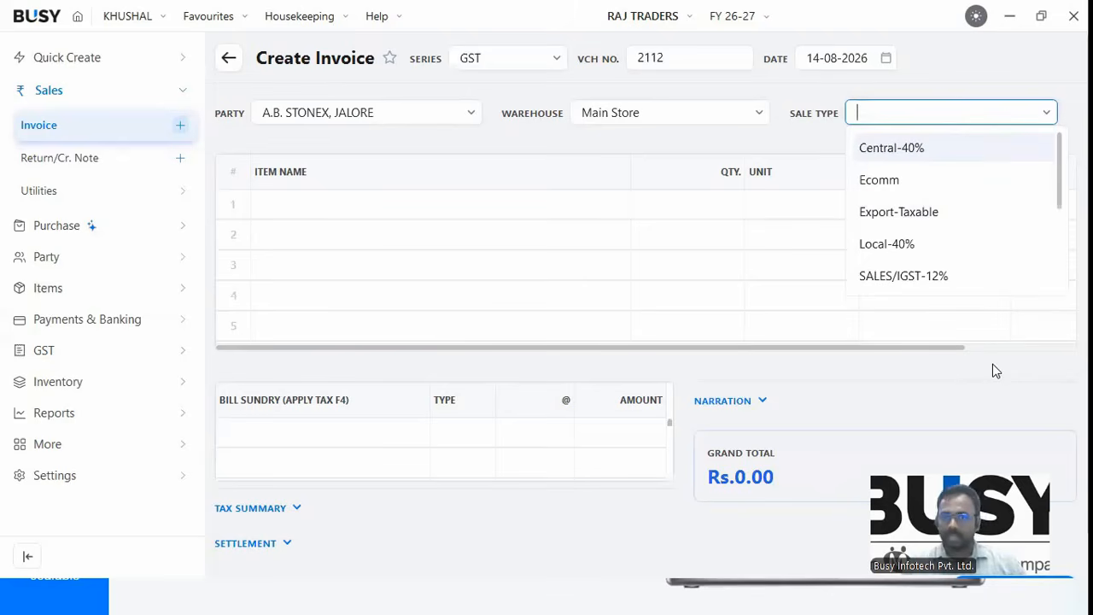
pyautogui.write('CE')
pyautogui.press('BackSpace')
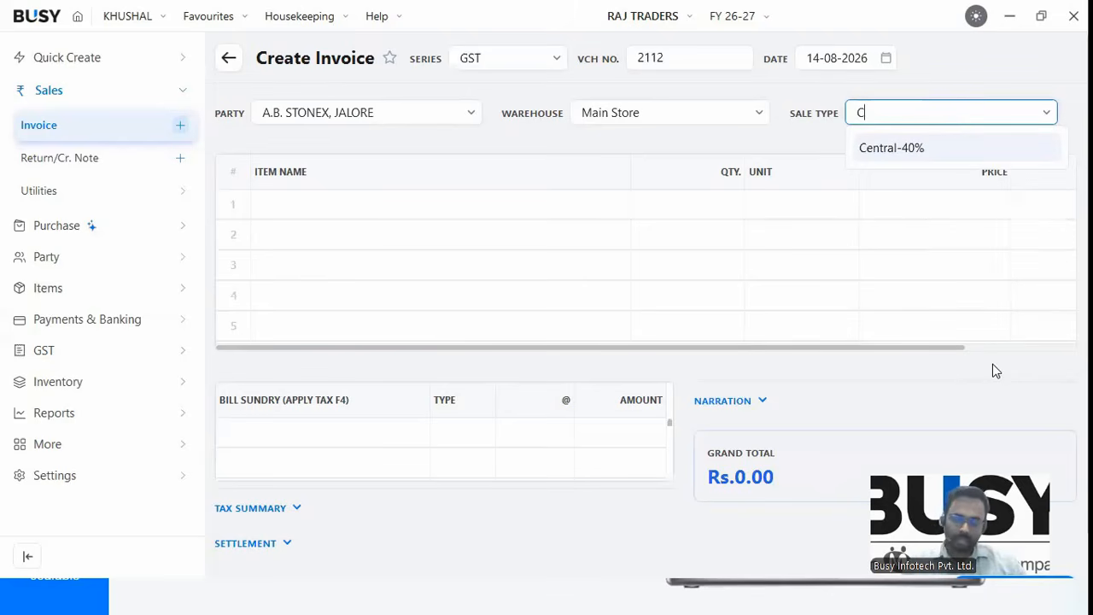
pyautogui.press('BackSpace')
pyautogui.write('EXPO')
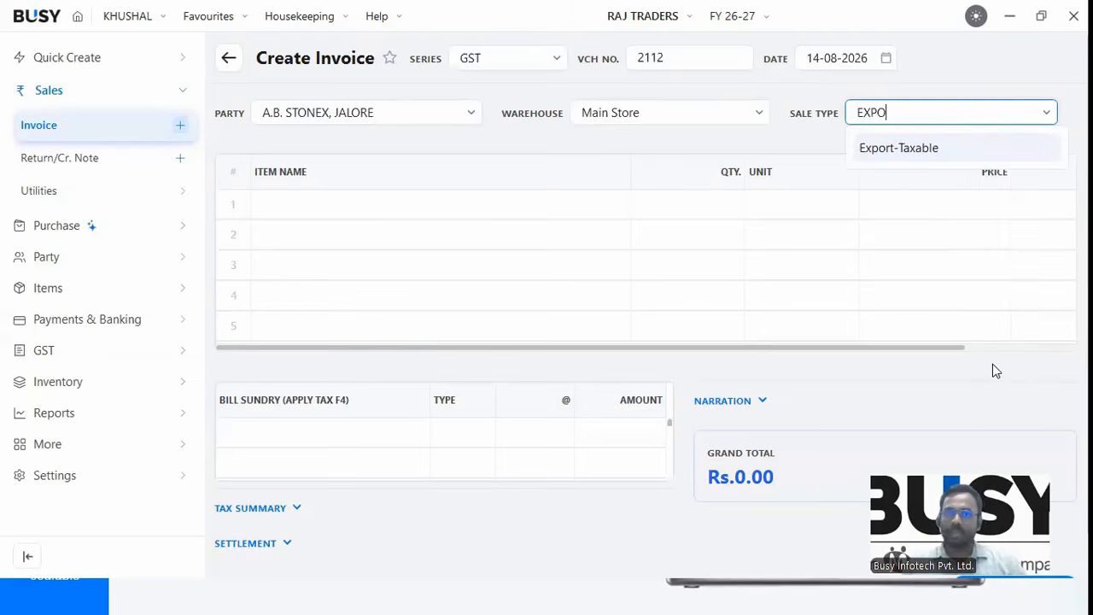
pyautogui.press('Return')
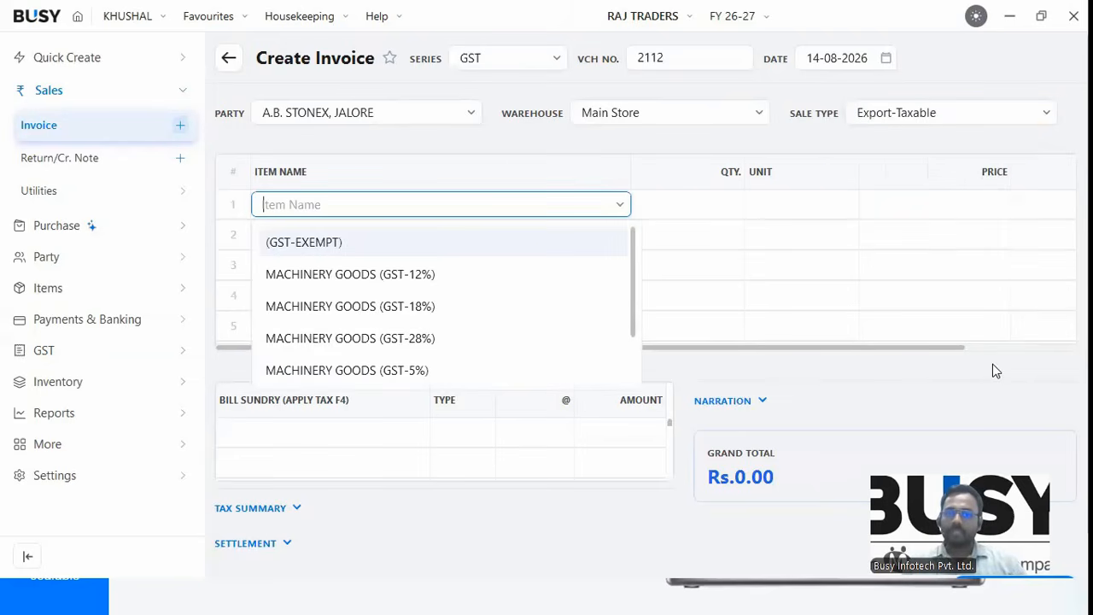
# Add a MACHINERY GOODS (GST-28%) line for 10000 and review the item's details.
pyautogui.press('Down')
pyautogui.press('Down')
pyautogui.press('Down')
pyautogui.press('Return')
pyautogui.press('Return')
pyautogui.press('Return')
pyautogui.press('Return')
pyautogui.write('10')
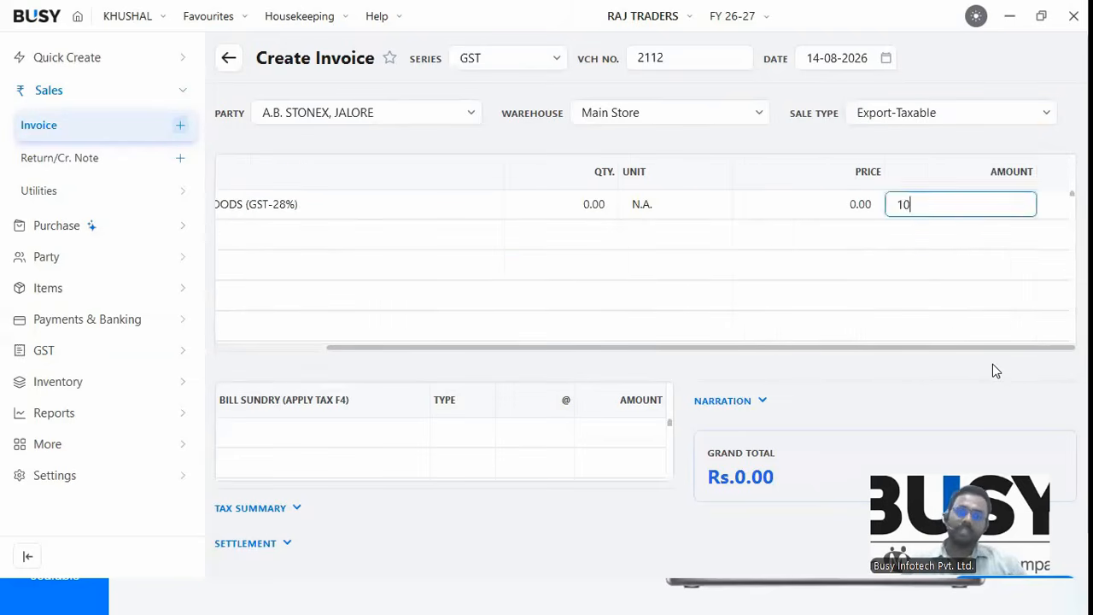
pyautogui.write('000')
pyautogui.press('Return')
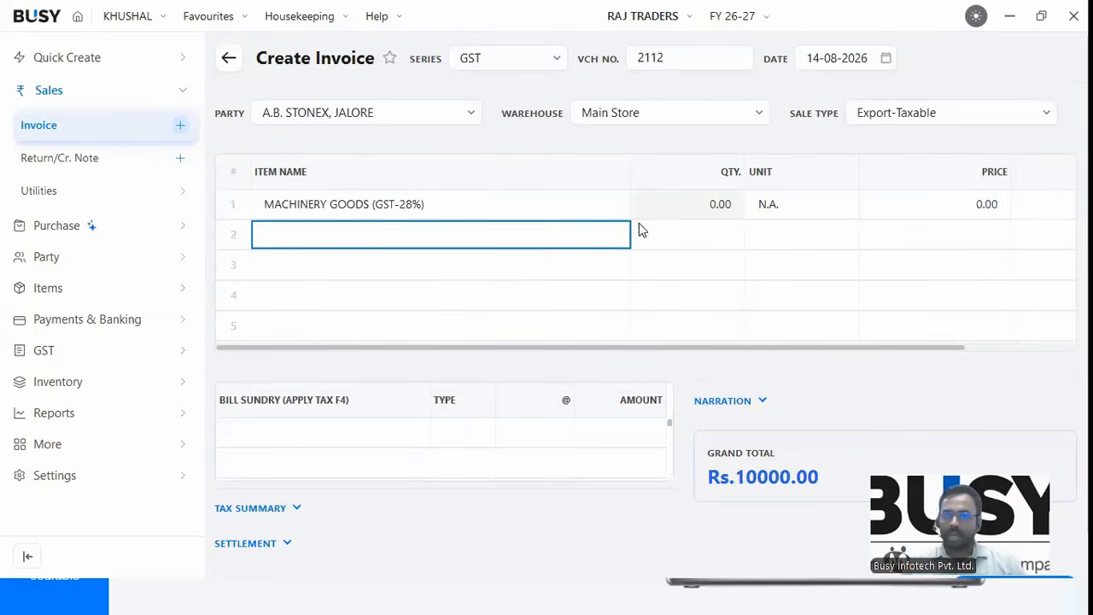
pyautogui.press('Up')
pyautogui.press('Right')
pyautogui.press('Right')
pyautogui.press('Right')
pyautogui.press('Right')
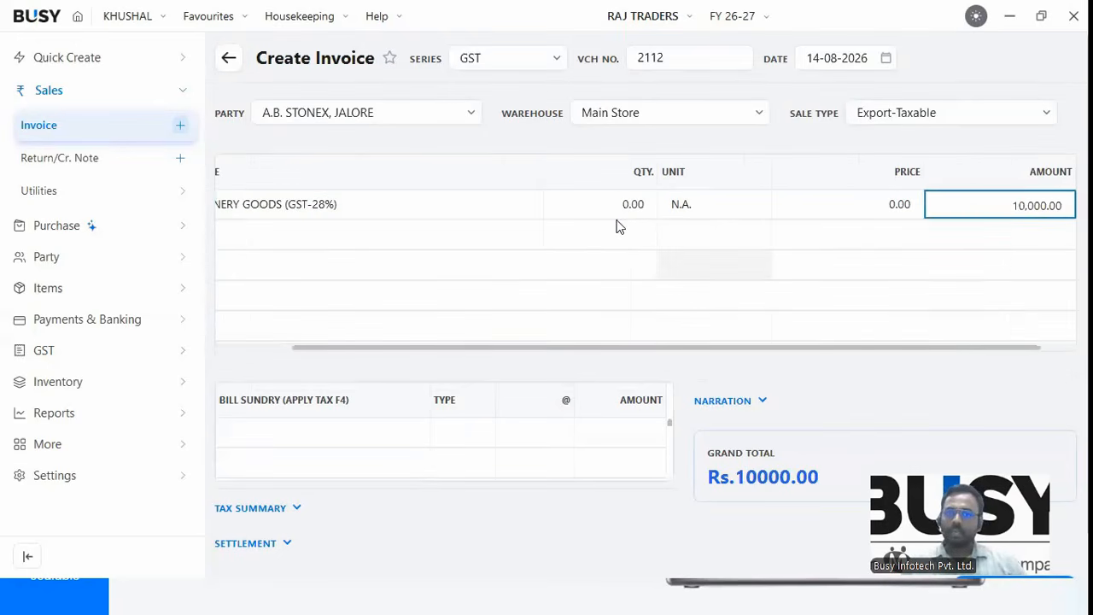
pyautogui.click(329, 209)
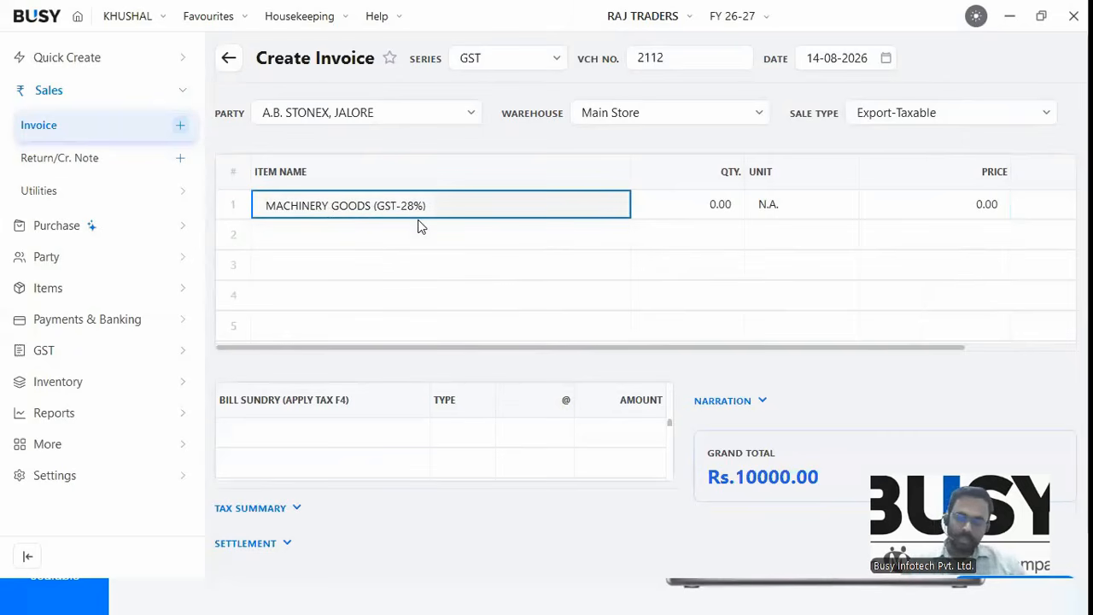
pyautogui.hotkey('alt', 'm')
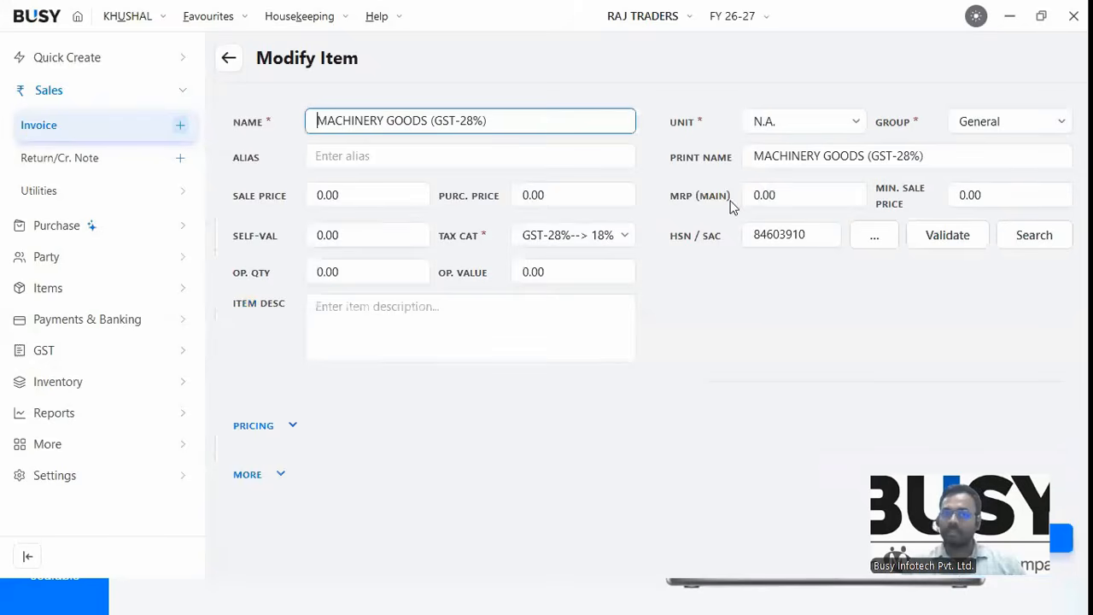
pyautogui.click(783, 137)
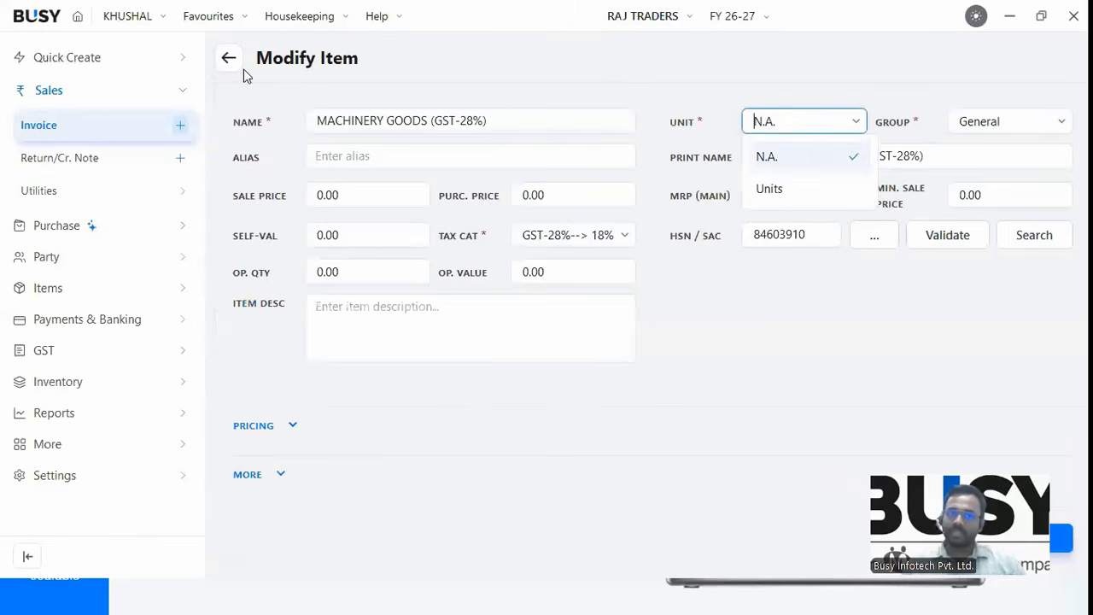
pyautogui.press('Escape')
pyautogui.press('Return')
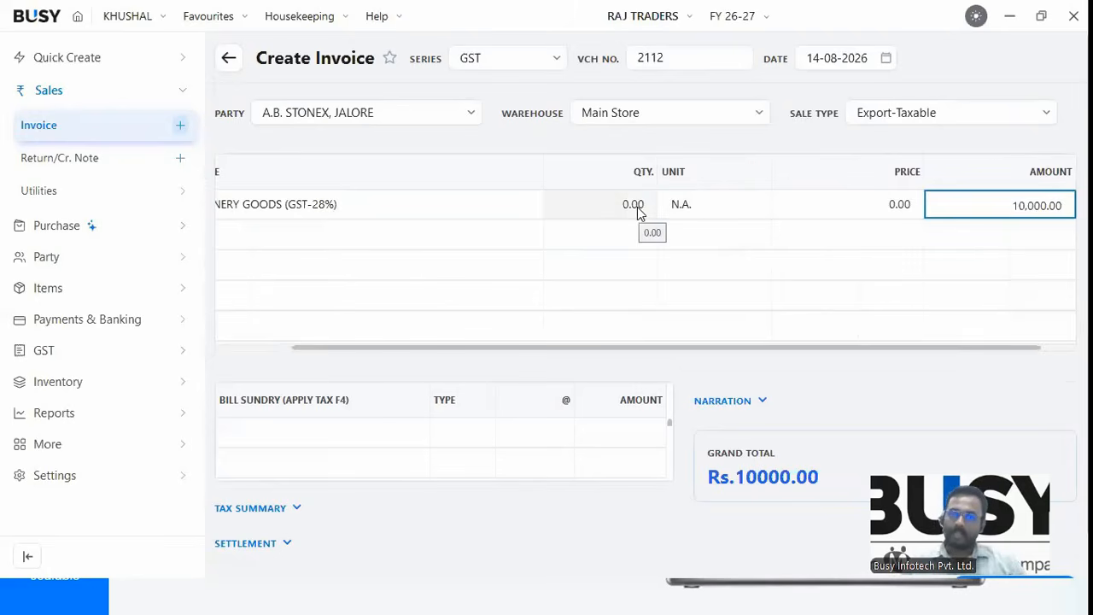
# Change the invoice's sale type to Central-40%.
pyautogui.click(335, 225)
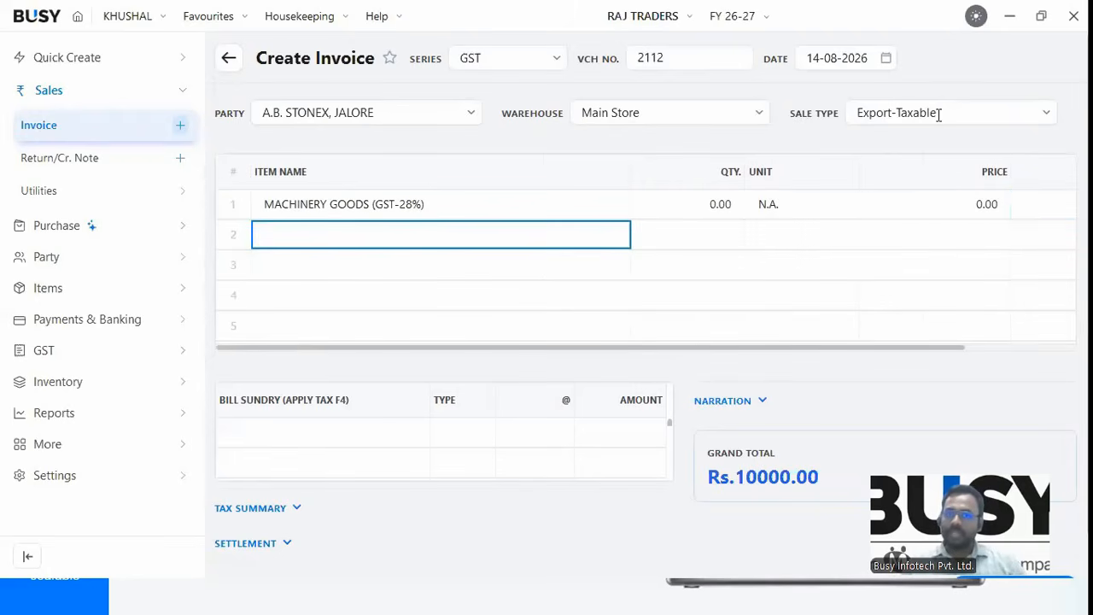
pyautogui.click(852, 121)
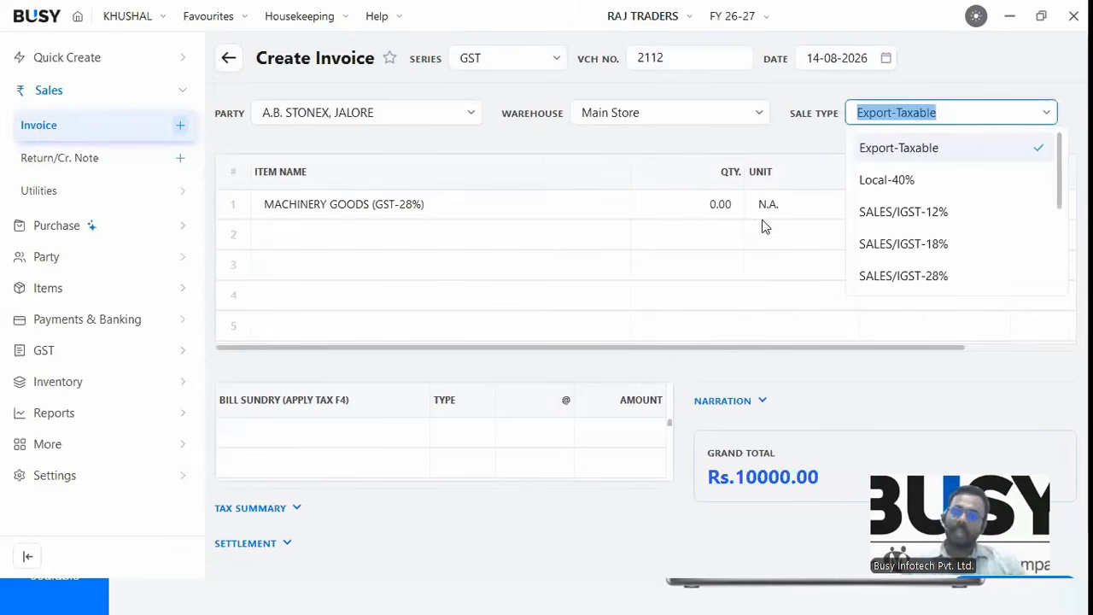
pyautogui.press('Return')
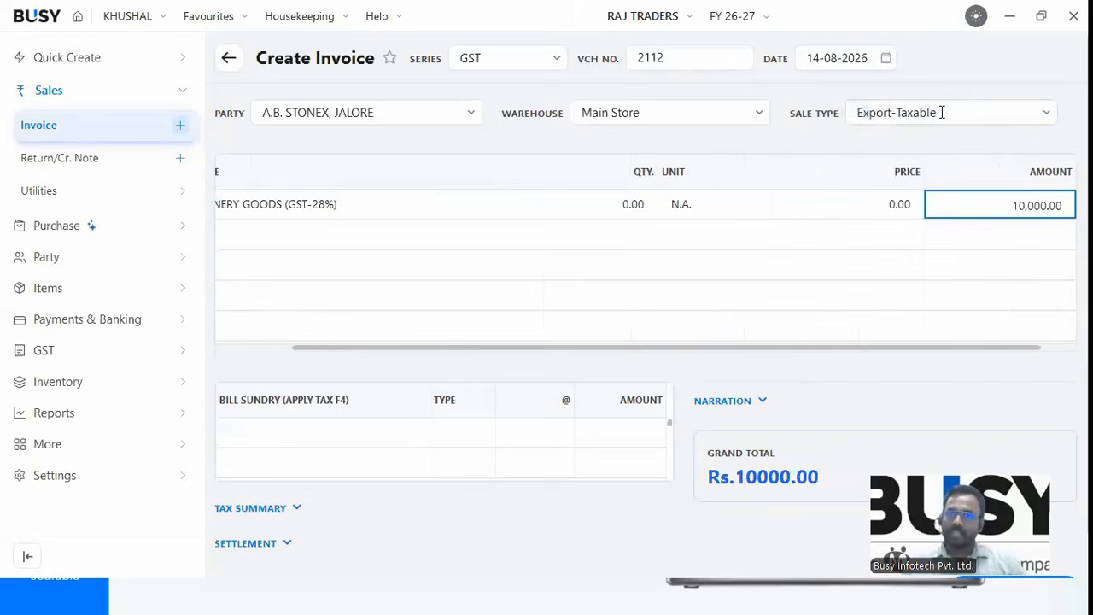
pyautogui.press('Escape')
pyautogui.write('CE')
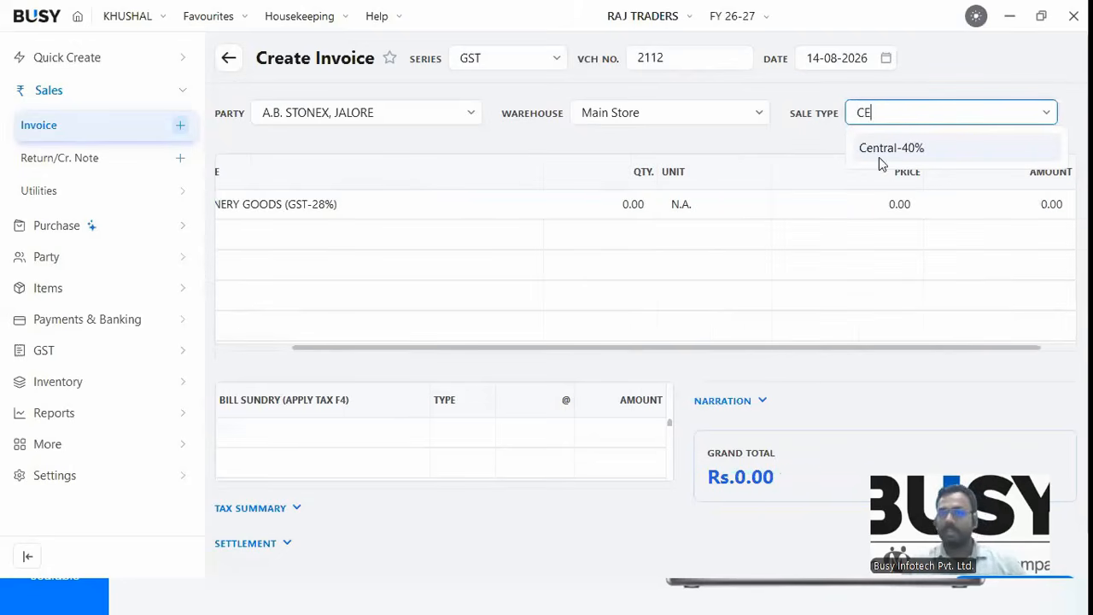
pyautogui.press('Return')
pyautogui.click(395, 432)
# Switch the sale type to Local-40% so CGST and SGST apply at 20% each.
pyautogui.press('F3')
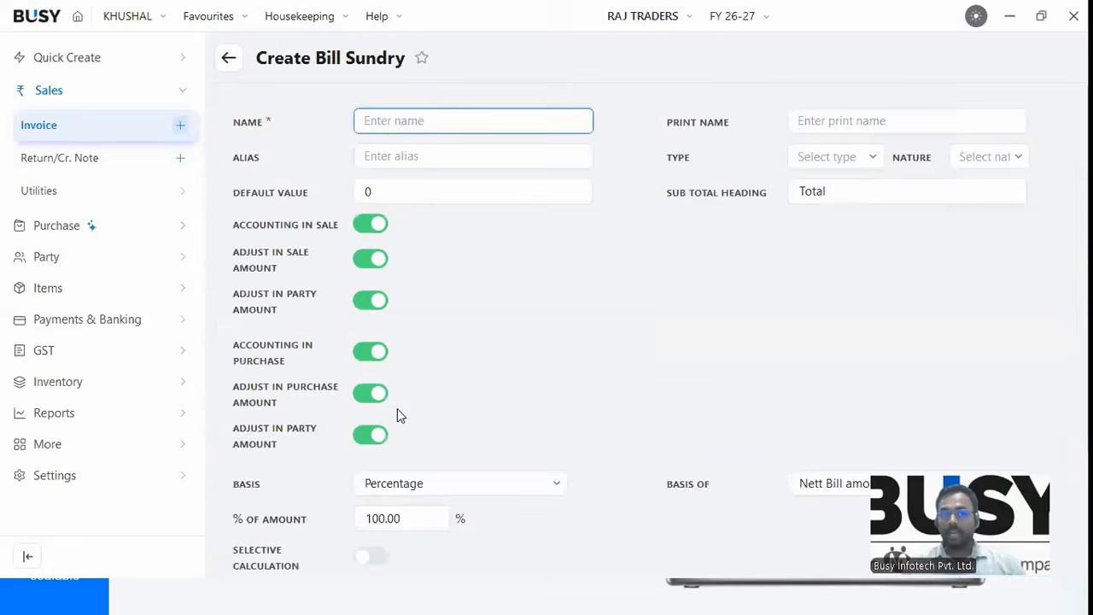
pyautogui.press('Escape')
pyautogui.click(368, 433)
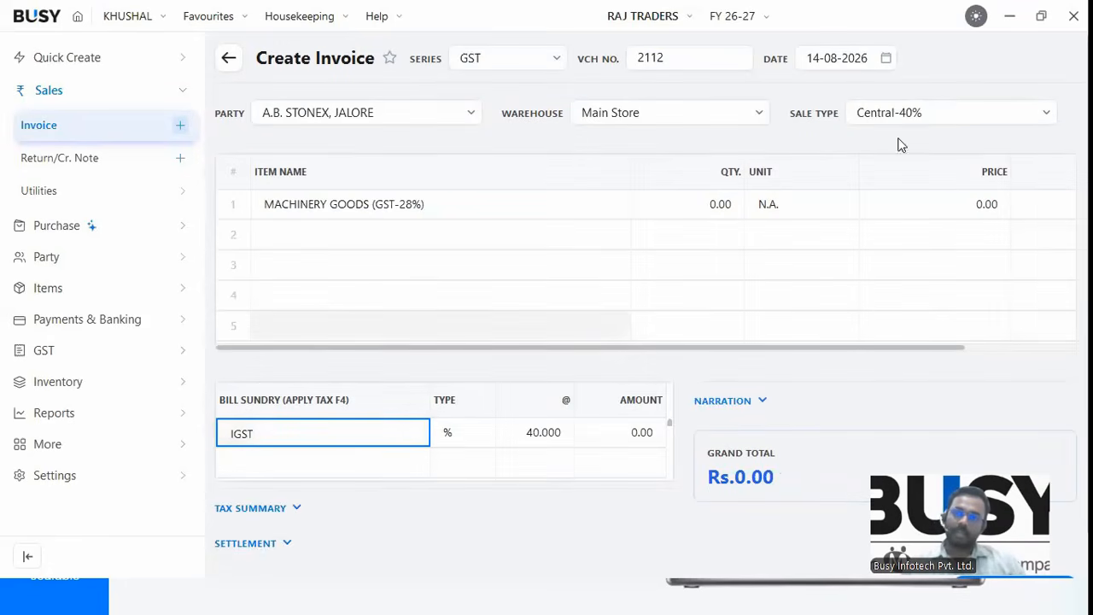
pyautogui.hotkey('shift', 'Tab')
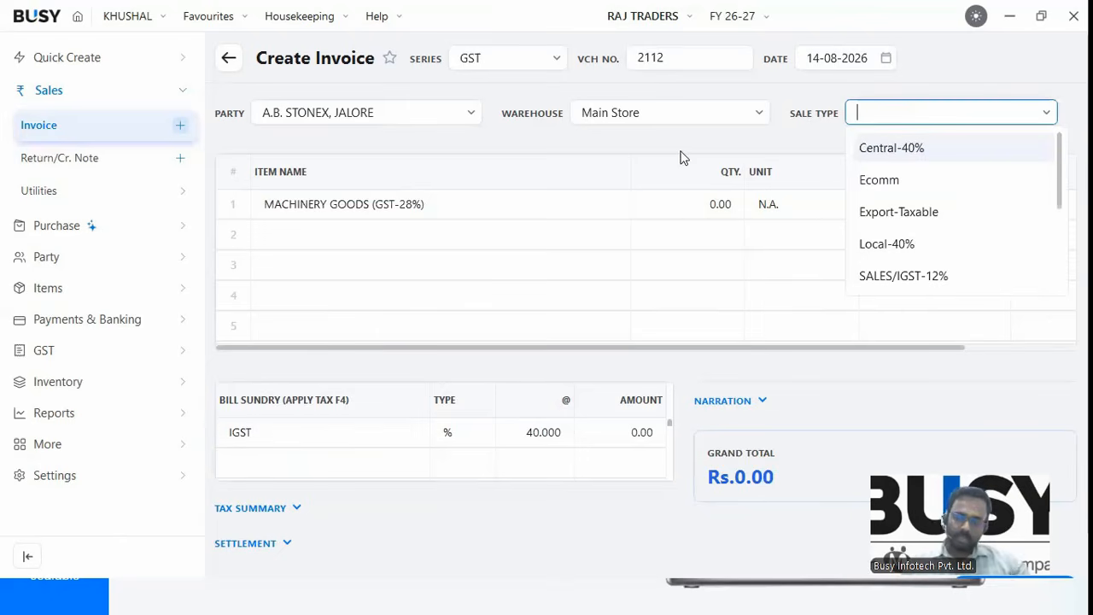
pyautogui.write('LO')
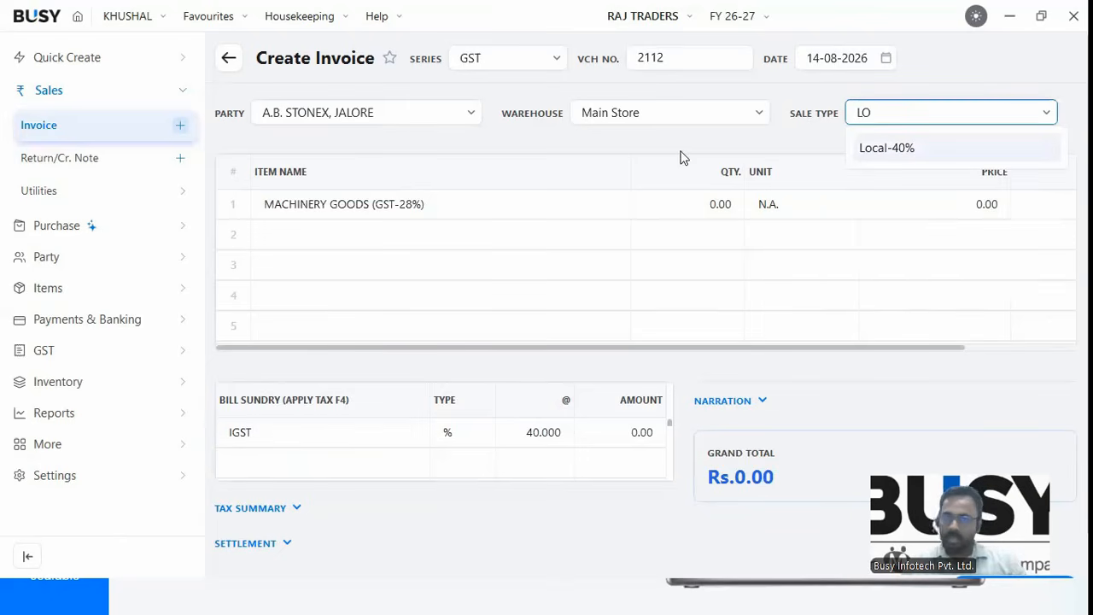
pyautogui.click(913, 153)
pyautogui.press('Return')
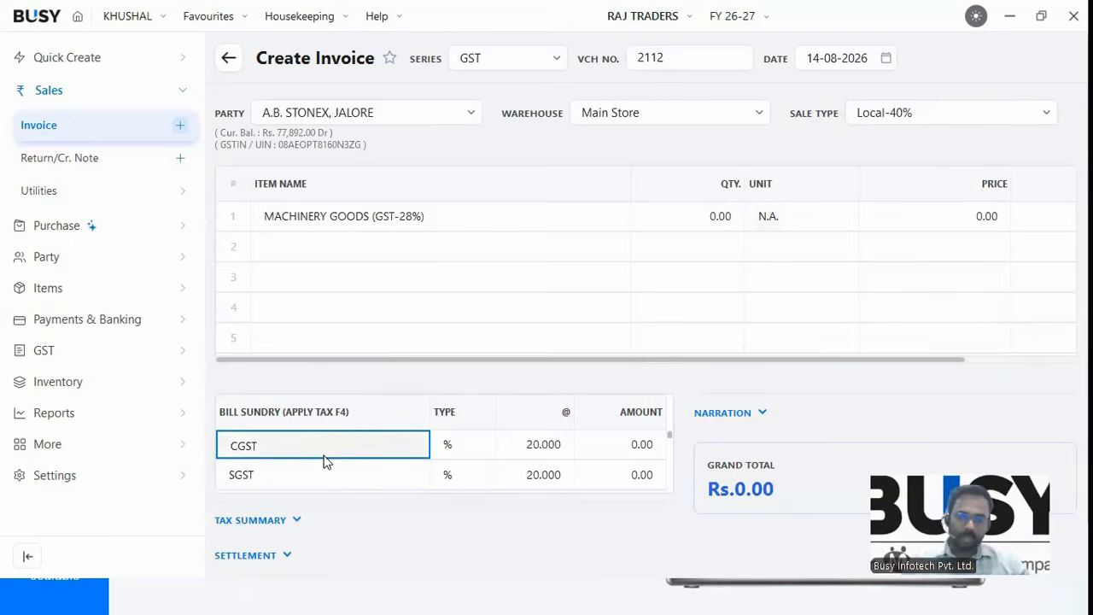
# Review the CGST and SGST bill sundries, then quit the invoice without saving.
pyautogui.press('F9')
pyautogui.scroll(1, 326, 456)
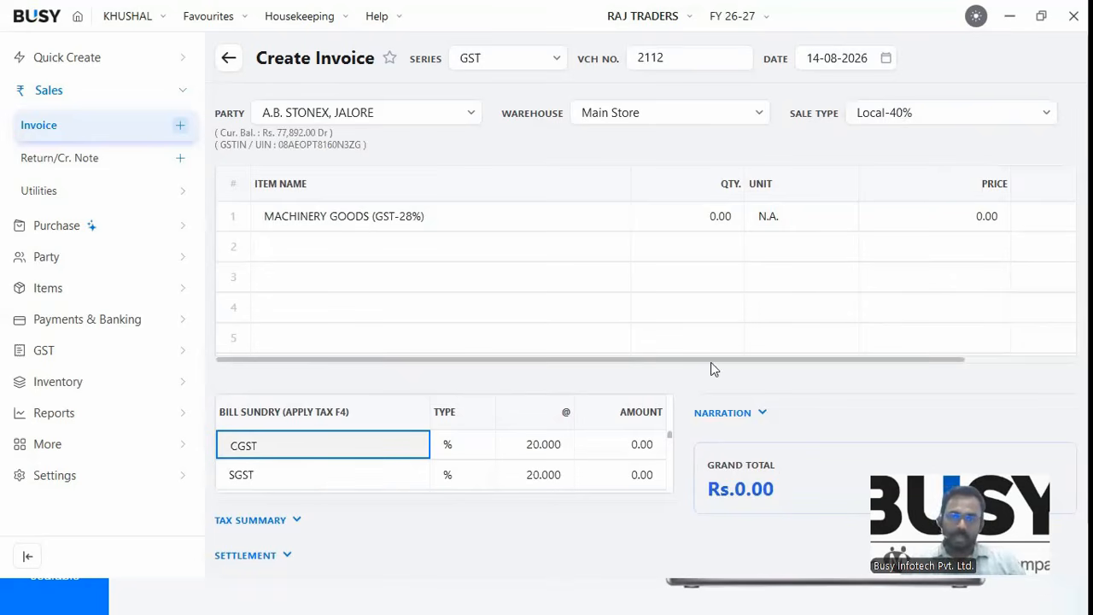
pyautogui.click(944, 112)
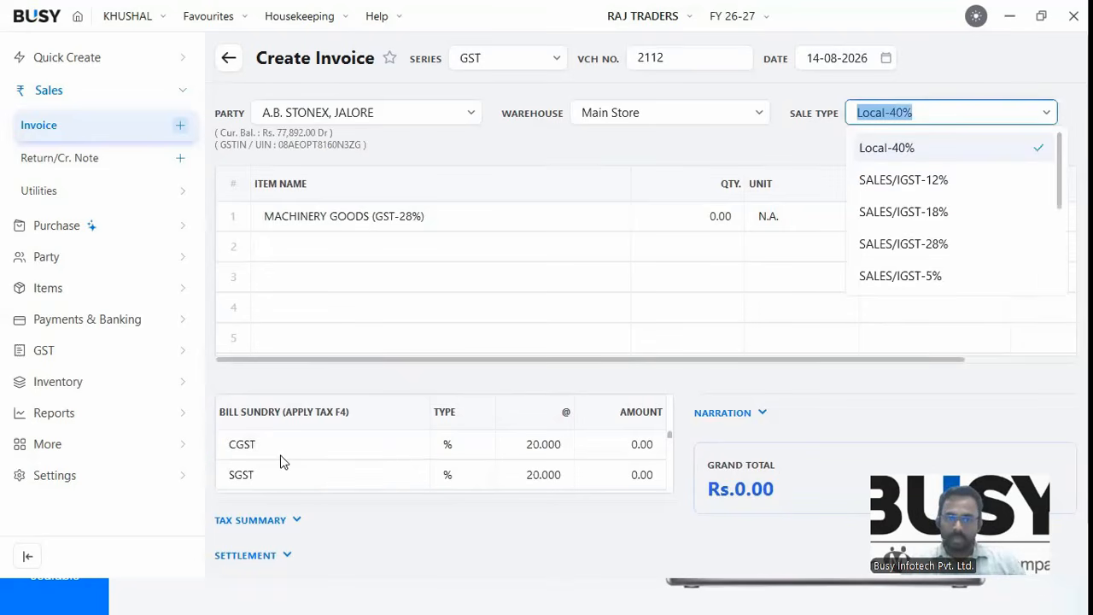
pyautogui.click(281, 454)
pyautogui.click(256, 479)
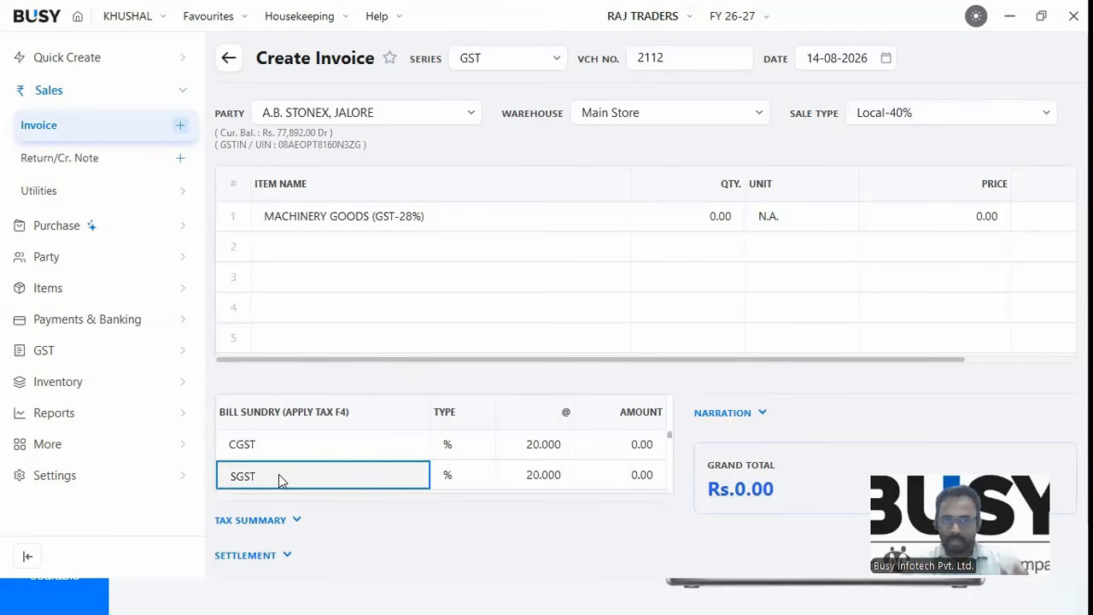
pyautogui.press('Escape')
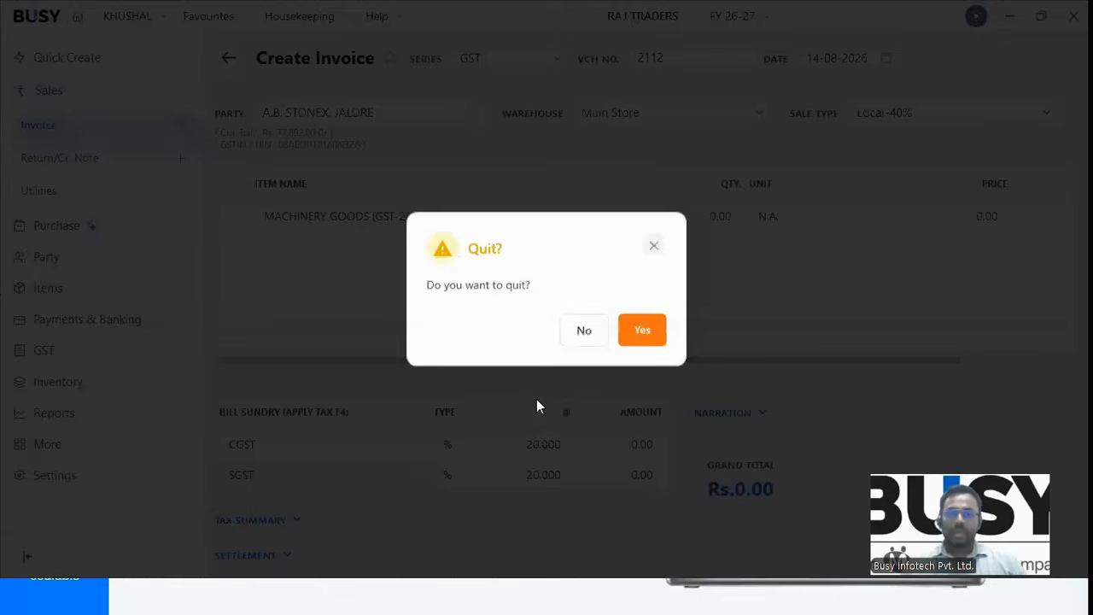
pyautogui.click(630, 342)
# Discard the invoice and open Sales > Return/Cr. Note for a new credit note.
pyautogui.click(36, 134)
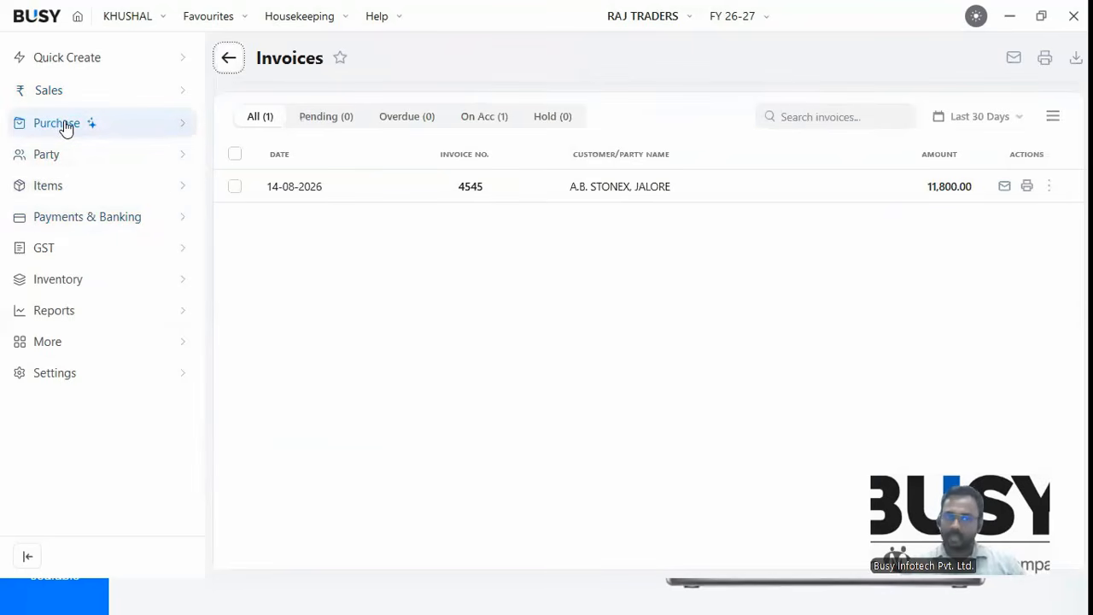
pyautogui.click(59, 94)
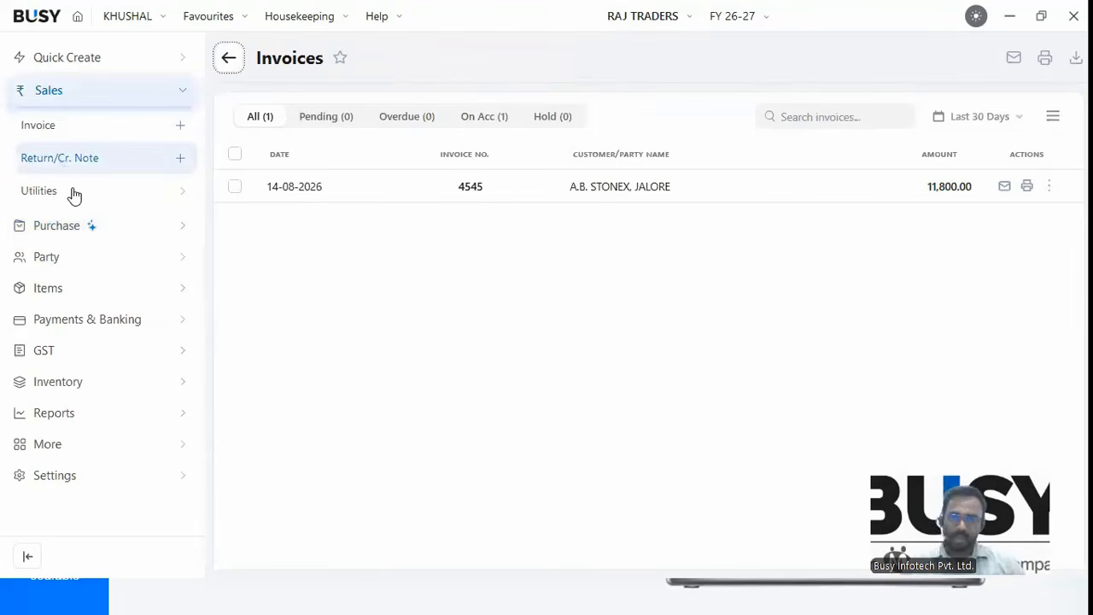
pyautogui.click(62, 161)
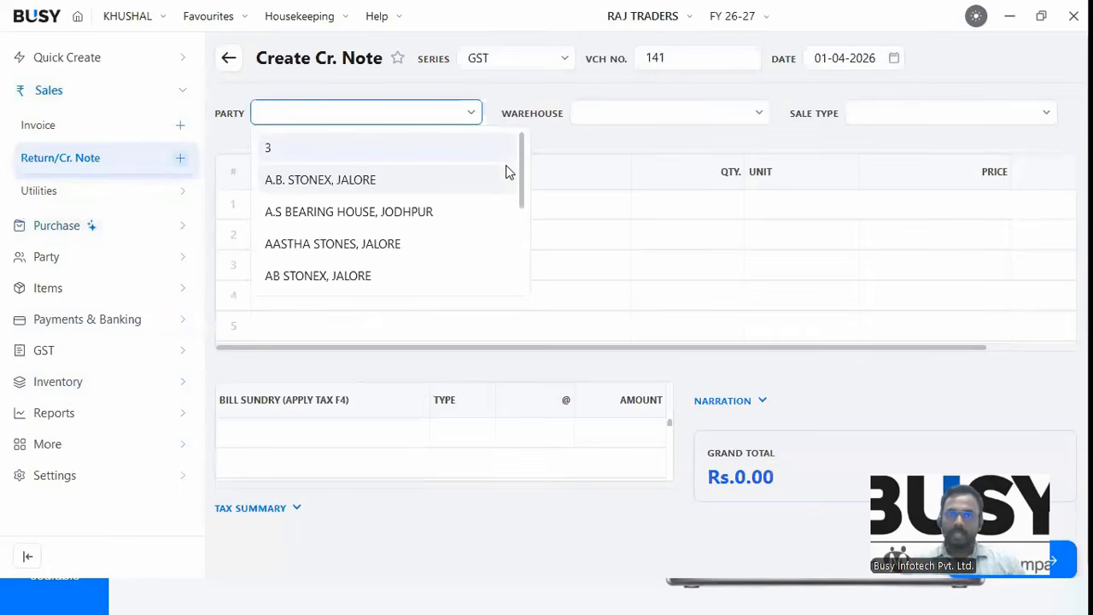
# Fill credit note 141: A.S BEARING HOUSE, Main Store, SALES/IGST-18%, MACHINERY GOODS (GST-12%) at 1225.
pyautogui.press('Down')
pyautogui.press('Down')
pyautogui.press('Return')
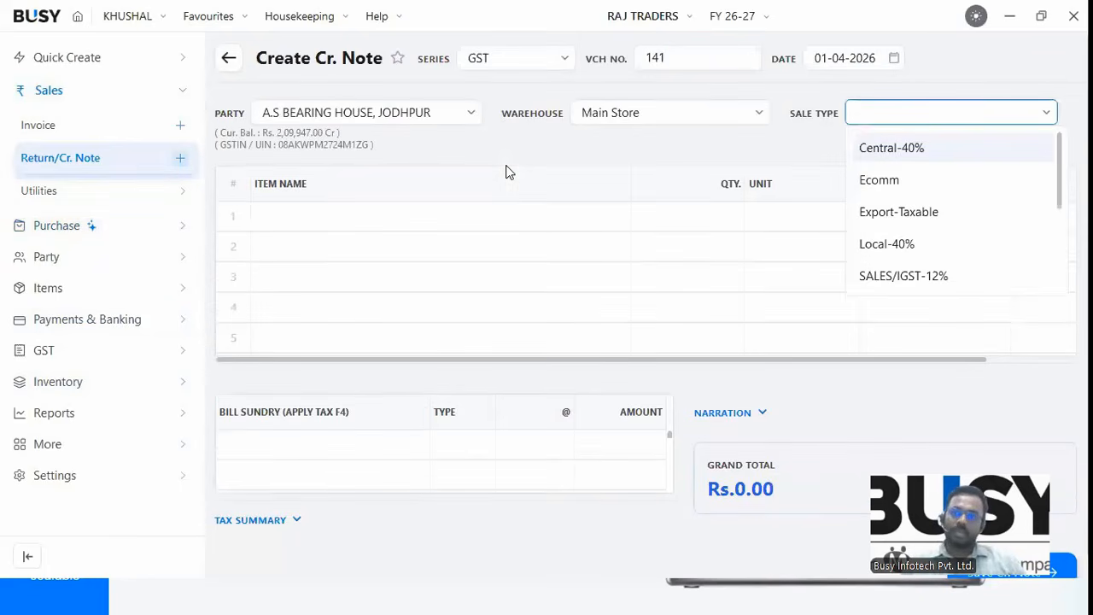
pyautogui.press('Down')
pyautogui.press('Down')
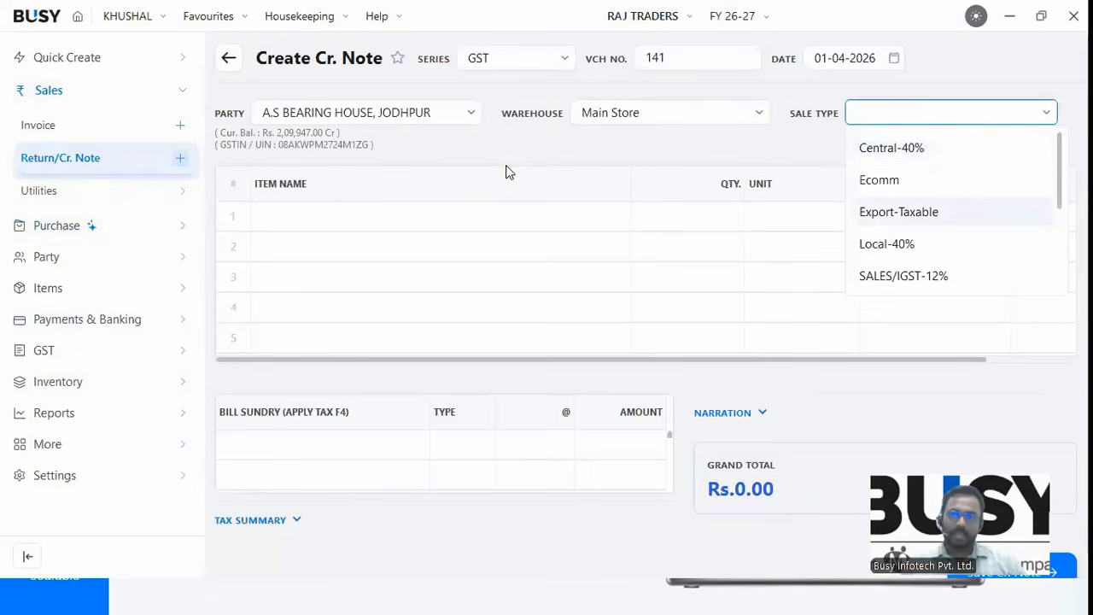
pyautogui.press('Down')
pyautogui.press('Down')
pyautogui.press('Down')
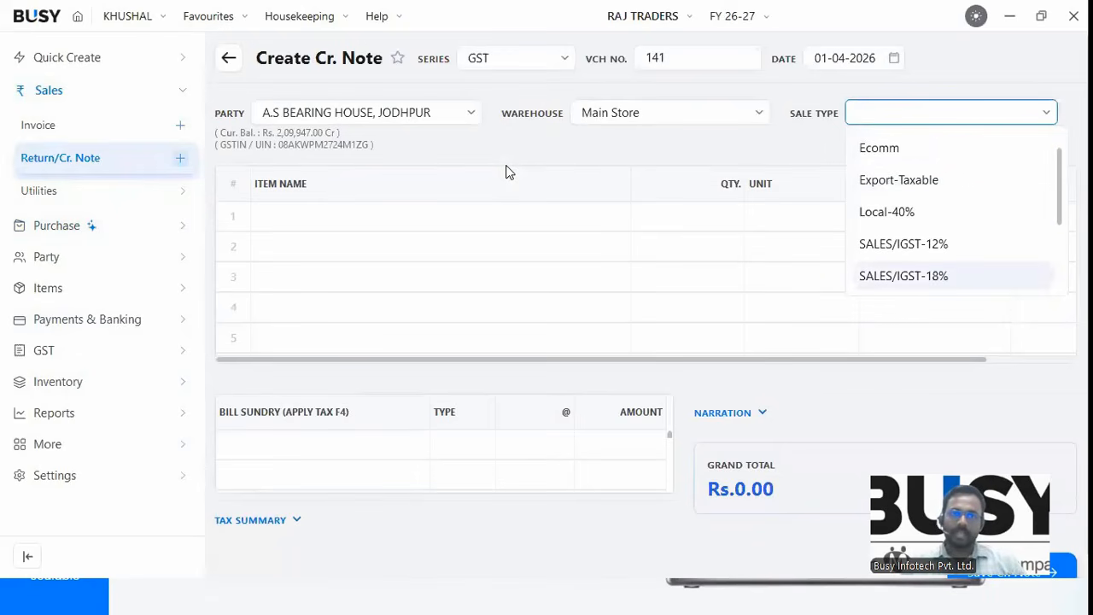
pyautogui.press('Return')
pyautogui.press('Down')
pyautogui.press('Return')
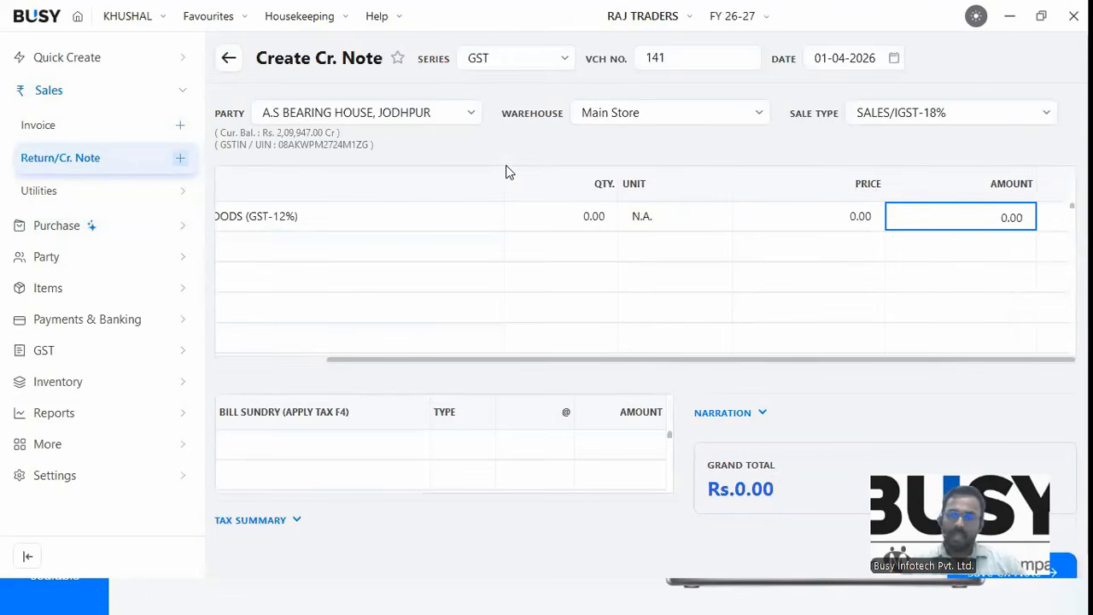
pyautogui.write('1225')
pyautogui.press('Return')
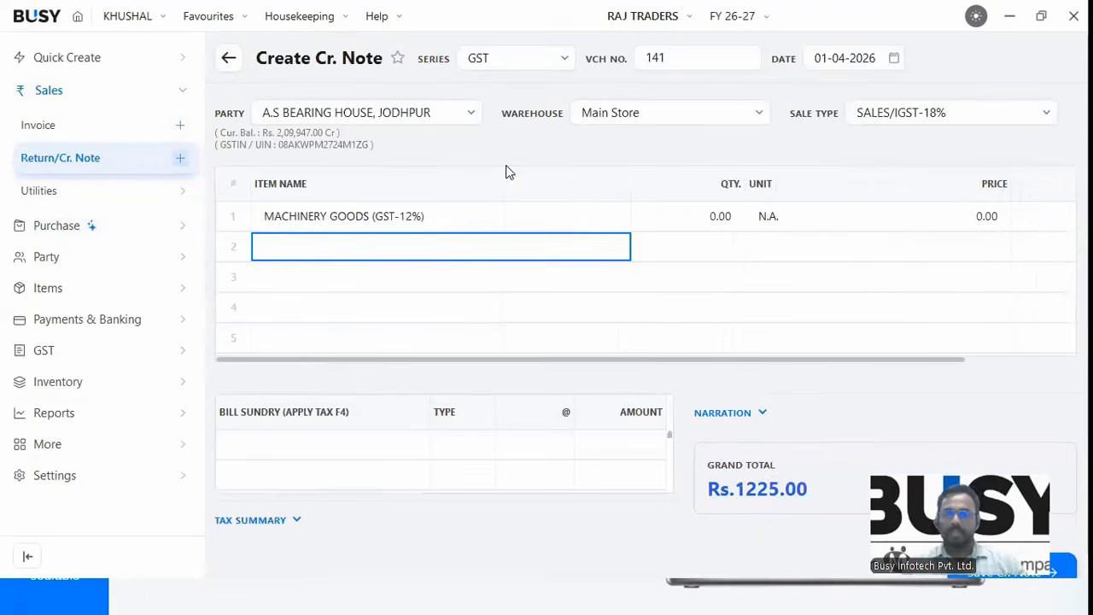
pyautogui.press('Return')
pyautogui.press('Return')
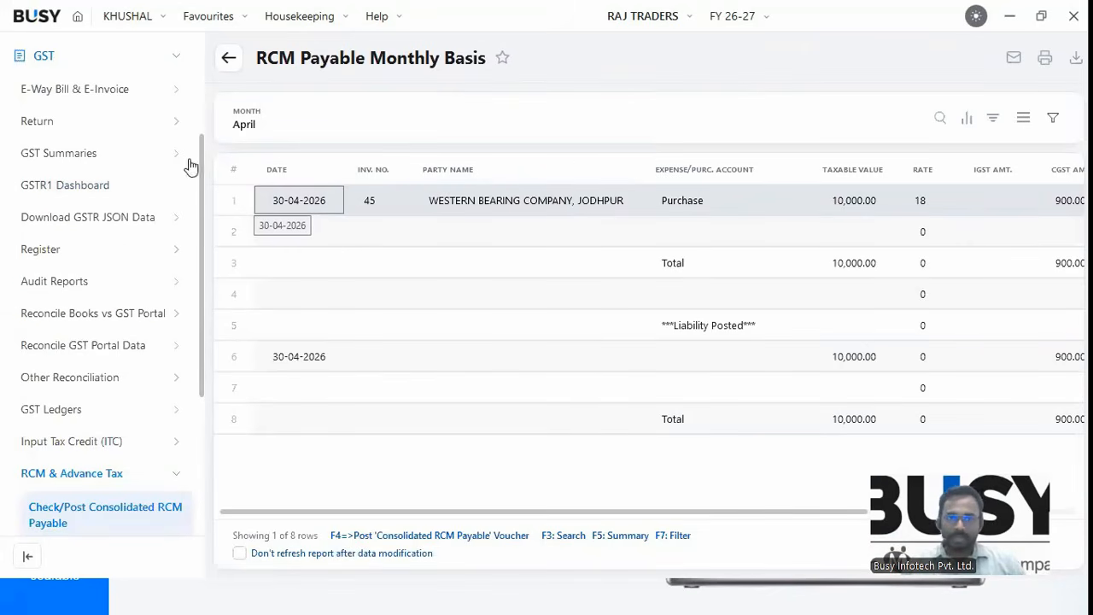
# Scroll up through the April RCM Payable Monthly Basis report.
pyautogui.scroll(3, 171, 179)
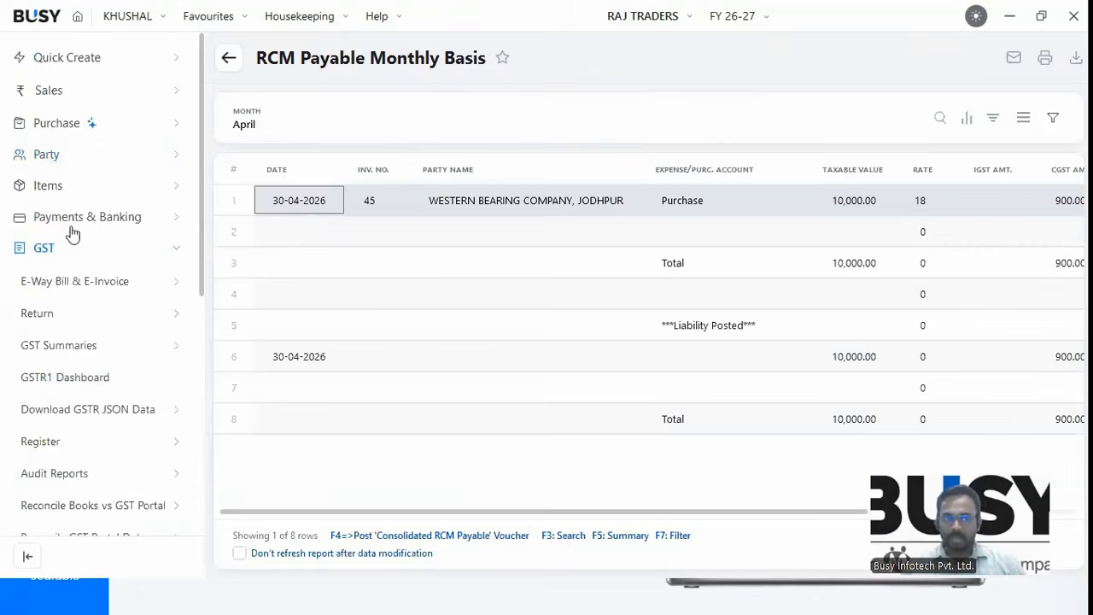
# Start an Advance Receipt payment-in crediting BHUVNESHWAR GRANITES, JALORE with 10,000.
pyautogui.click(87, 217)
pyautogui.click(173, 250)
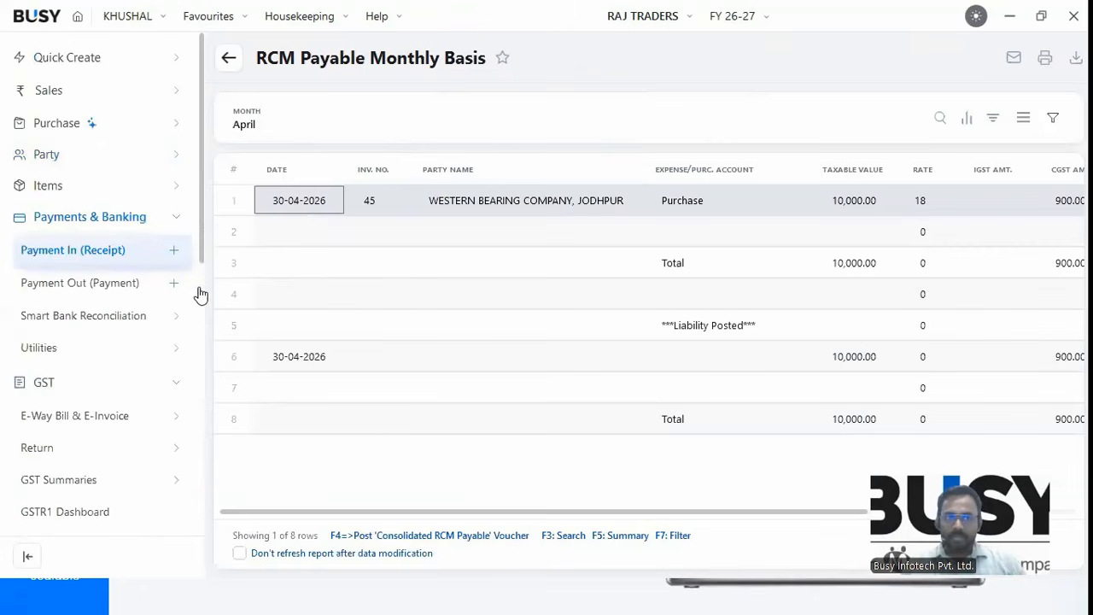
pyautogui.click(390, 125)
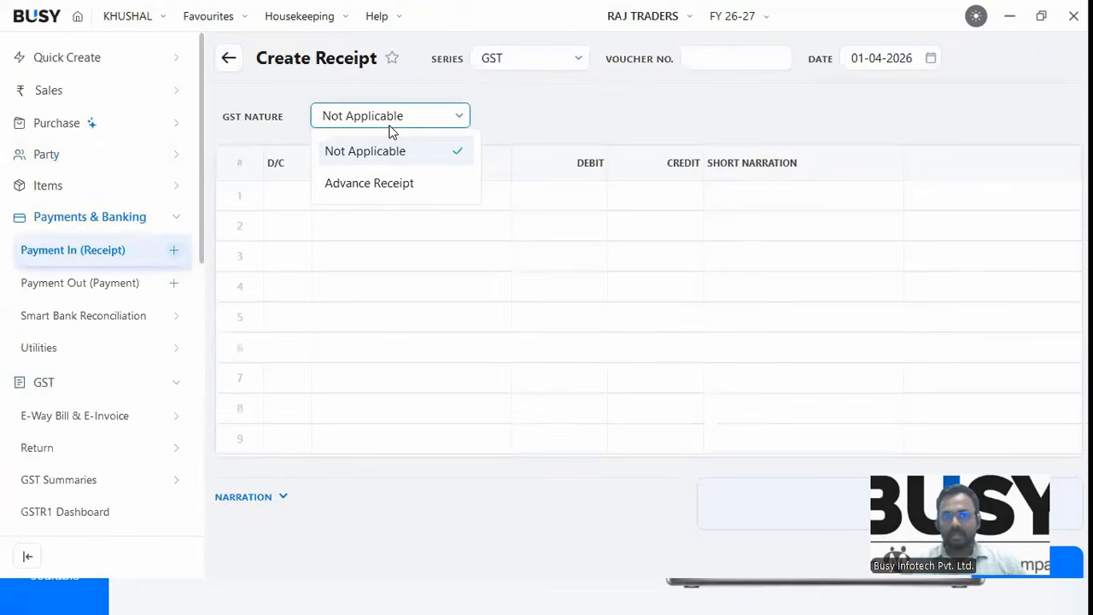
pyautogui.press('Down')
pyautogui.press('Return')
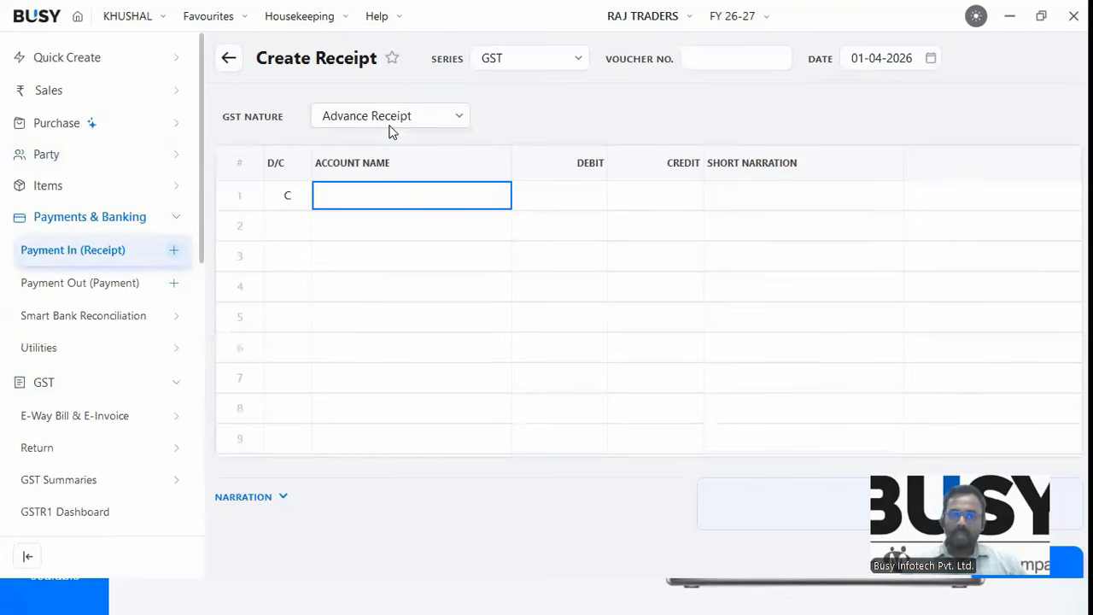
pyautogui.write('BU')
pyautogui.press('Down')
pyautogui.press('Down')
pyautogui.press('Return')
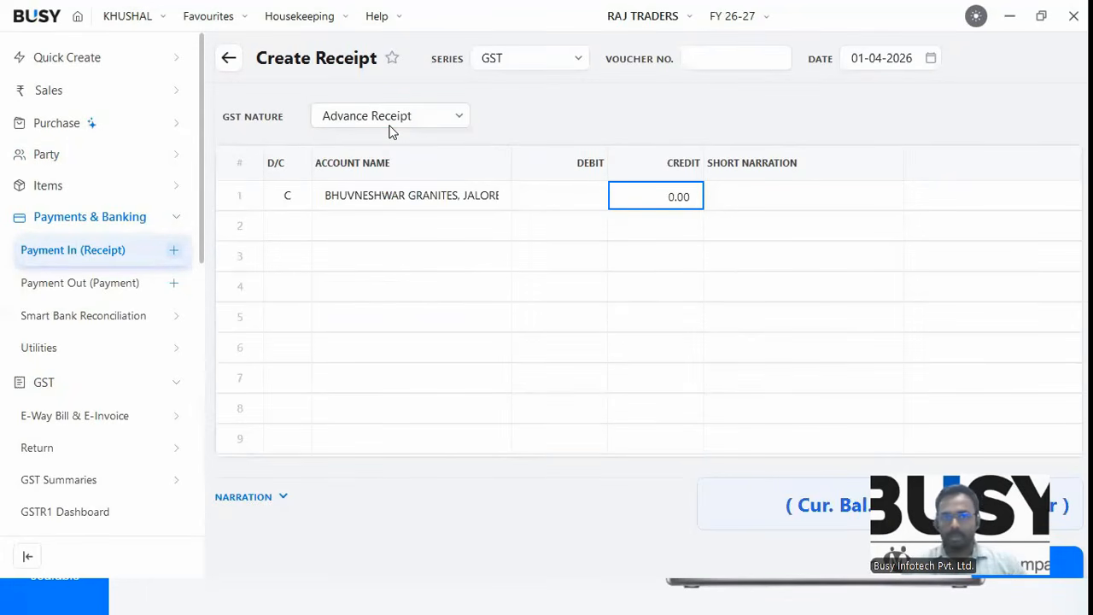
pyautogui.write('10,000')
pyautogui.press('Return')
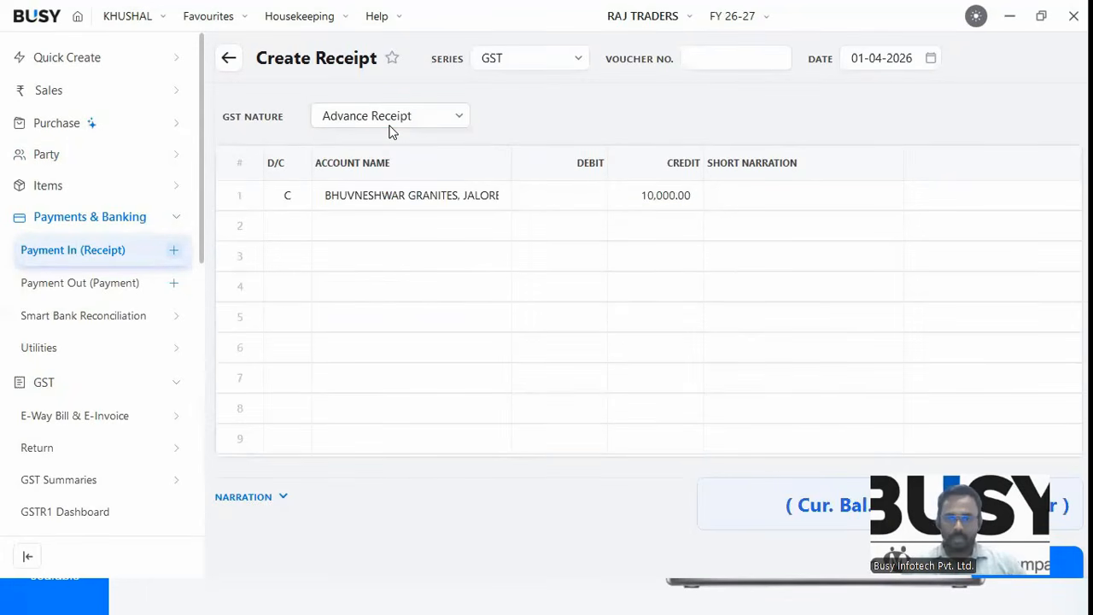
# Debit Cash, add advance reference ADVANCE123 at 18% GST, and save the receipt.
pyautogui.press('Return')
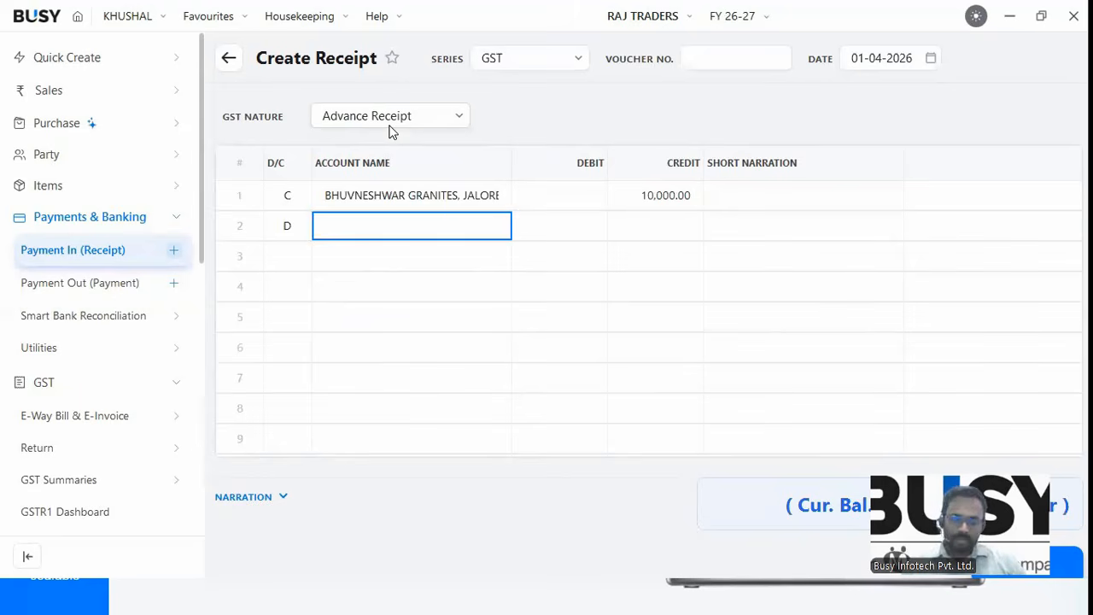
pyautogui.write('CS')
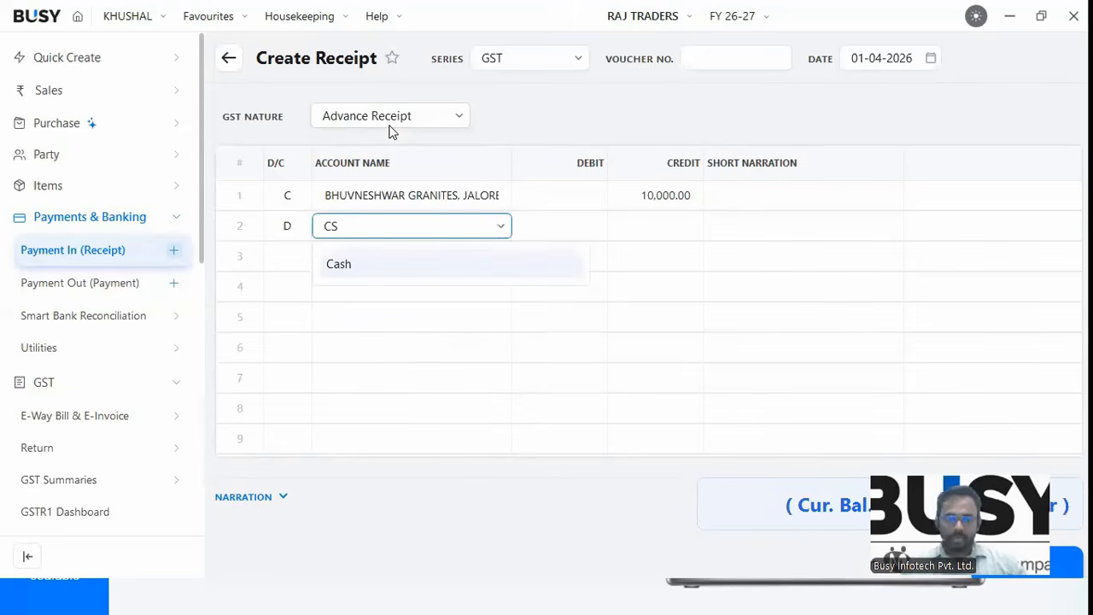
pyautogui.press('Return')
pyautogui.press('Return')
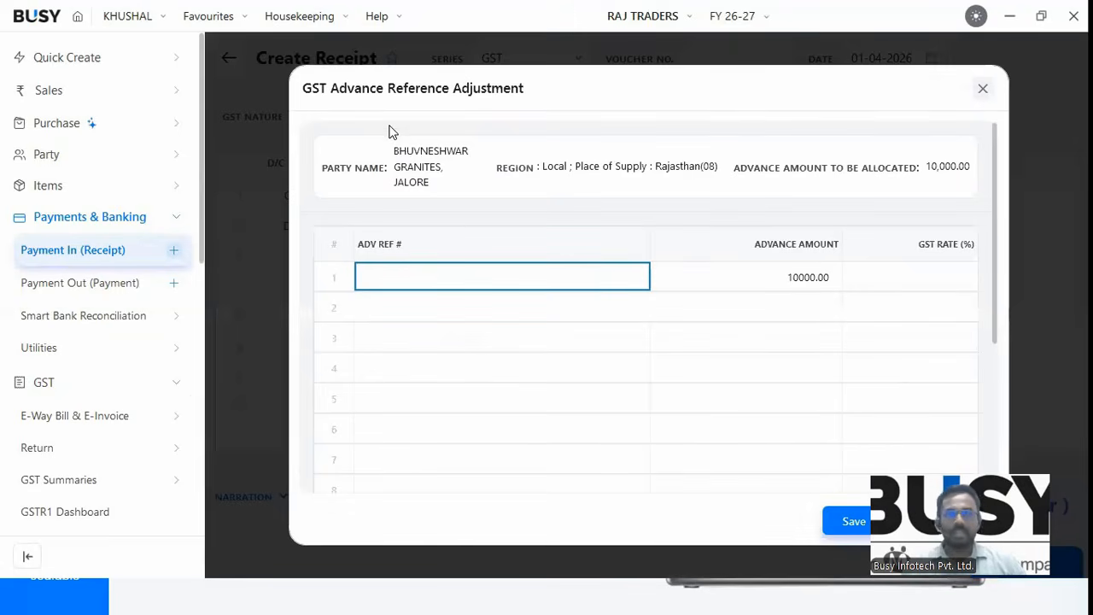
pyautogui.write('ADVA')
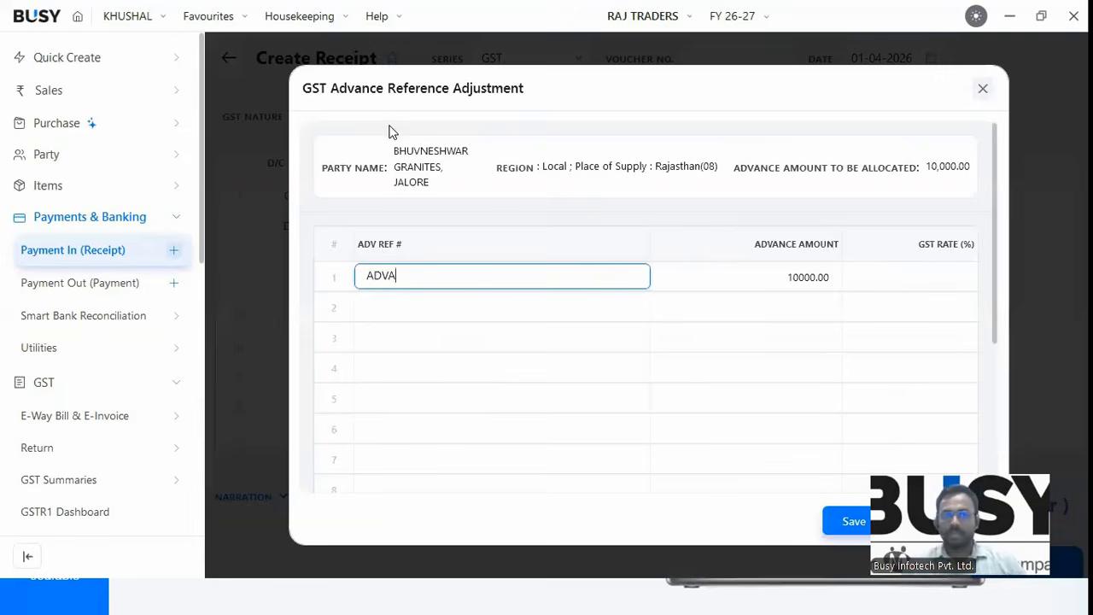
pyautogui.write('NCE123')
pyautogui.press('Return')
pyautogui.click(916, 276)
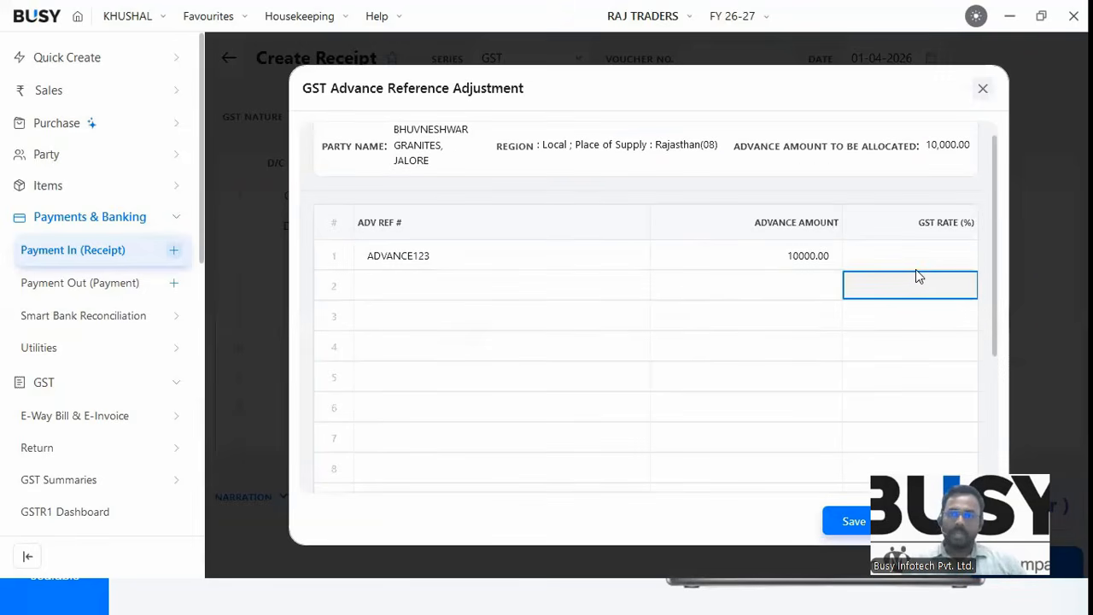
pyautogui.write('18')
pyautogui.press('Return')
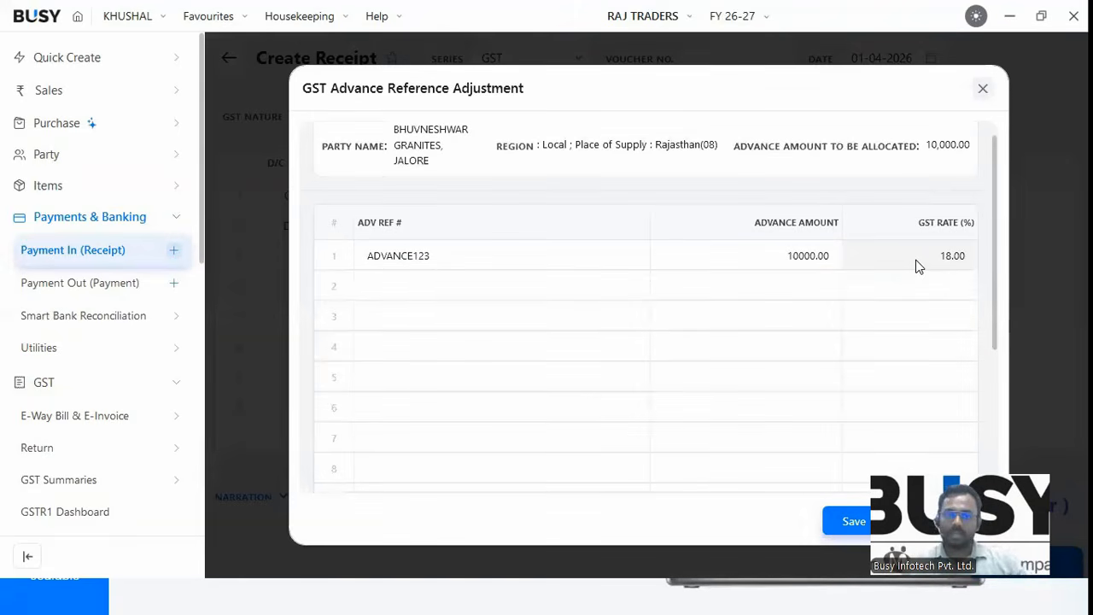
pyautogui.press('F2')
pyautogui.press('Return')
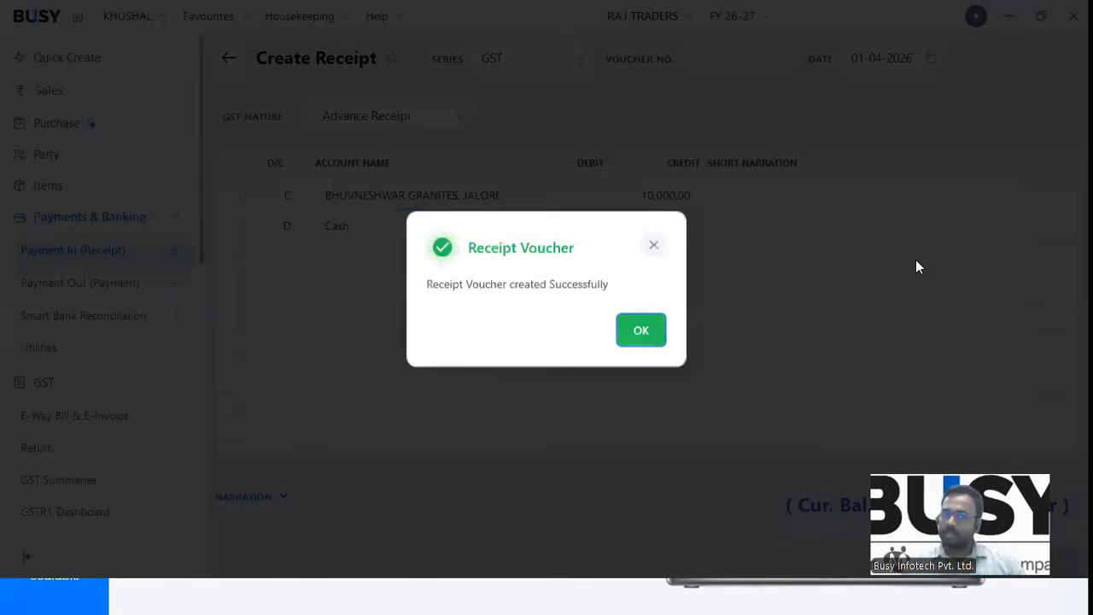
pyautogui.press('Return')
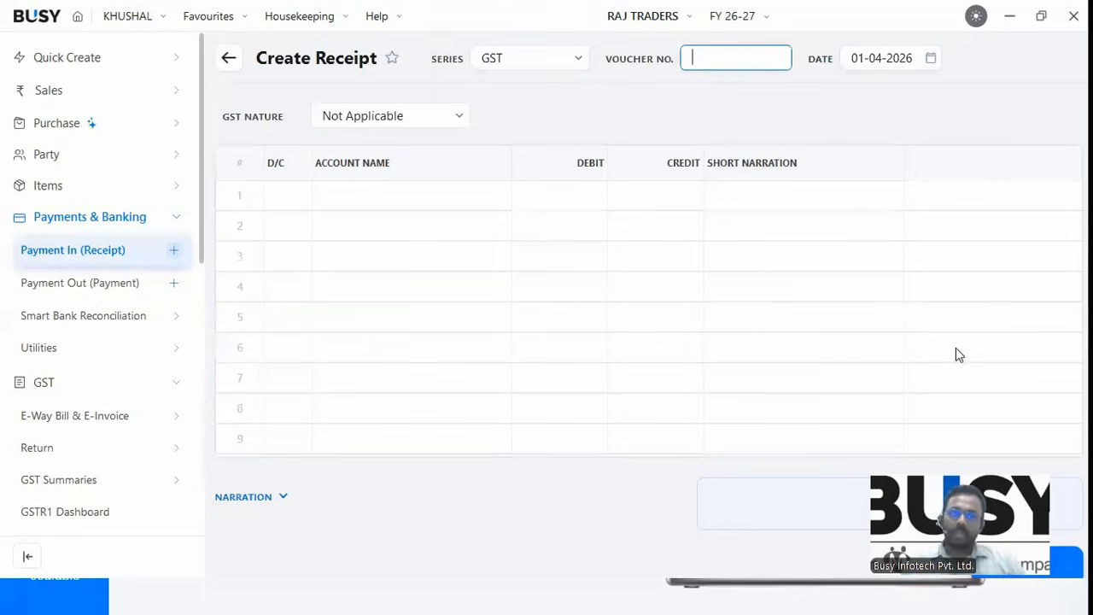
# Open the Tax on Advance Receipt report under GST > RCM & Advance Tax.
pyautogui.click(96, 227)
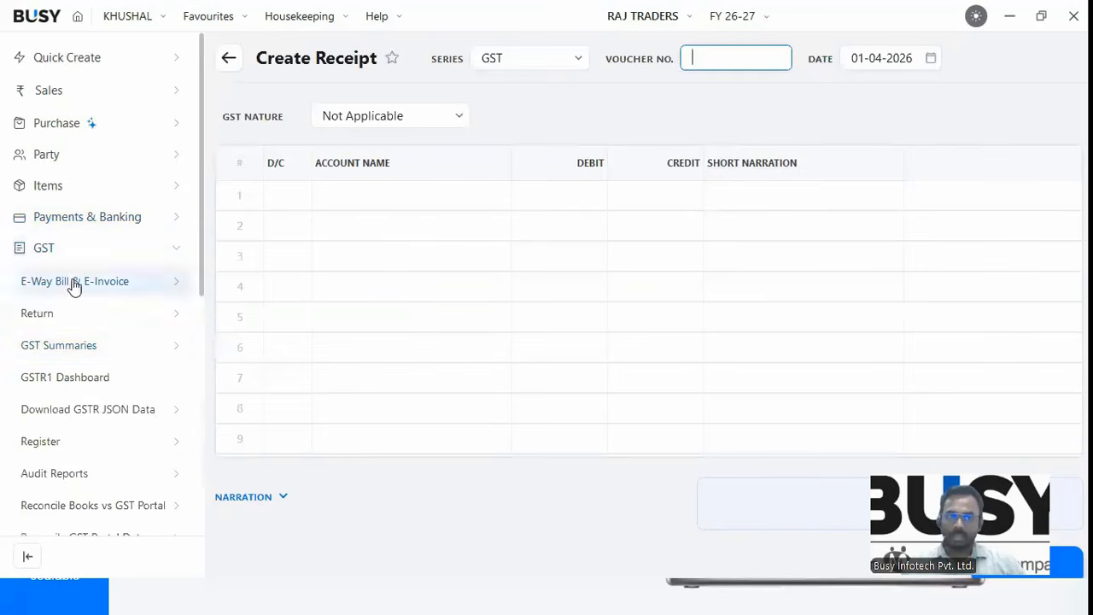
pyautogui.click(44, 252)
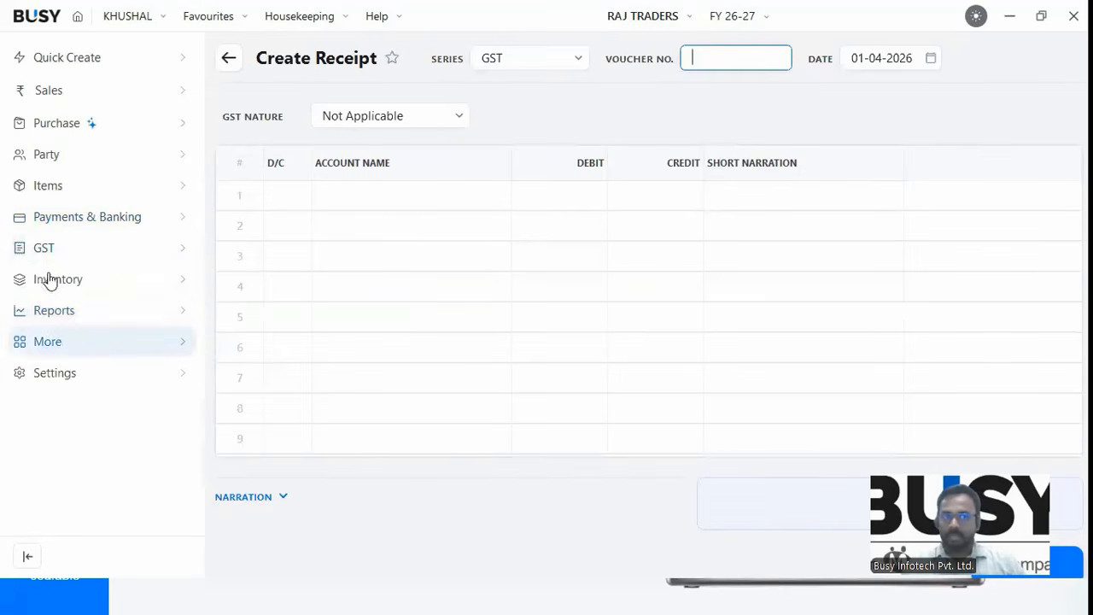
pyautogui.click(49, 281)
pyautogui.click(44, 249)
pyautogui.scroll(-1, 89, 482)
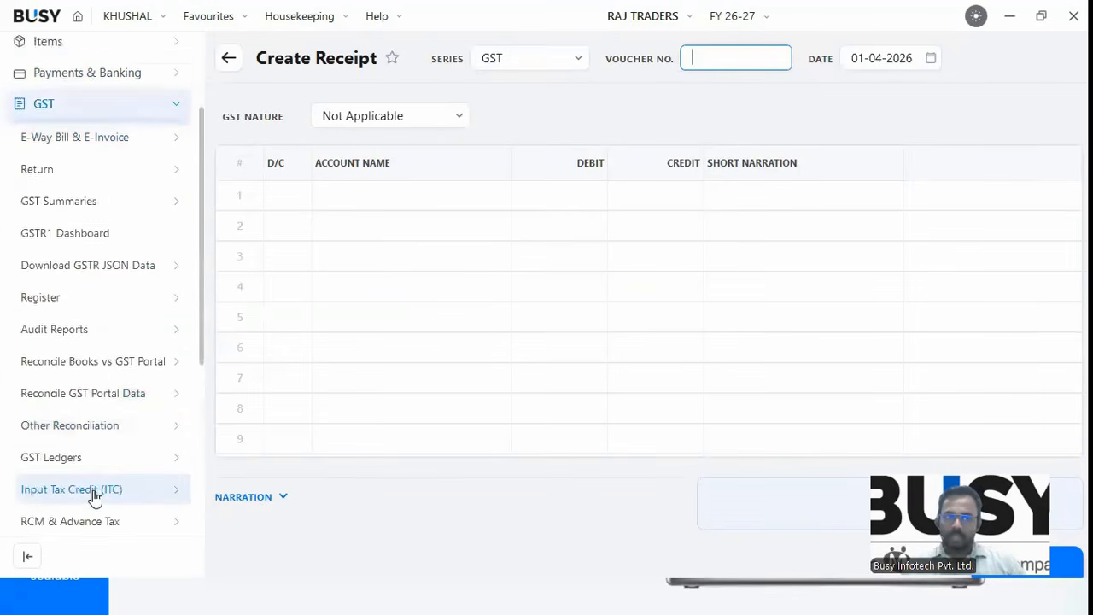
pyautogui.scroll(-1, 94, 496)
pyautogui.click(87, 490)
pyautogui.scroll(-1, 86, 487)
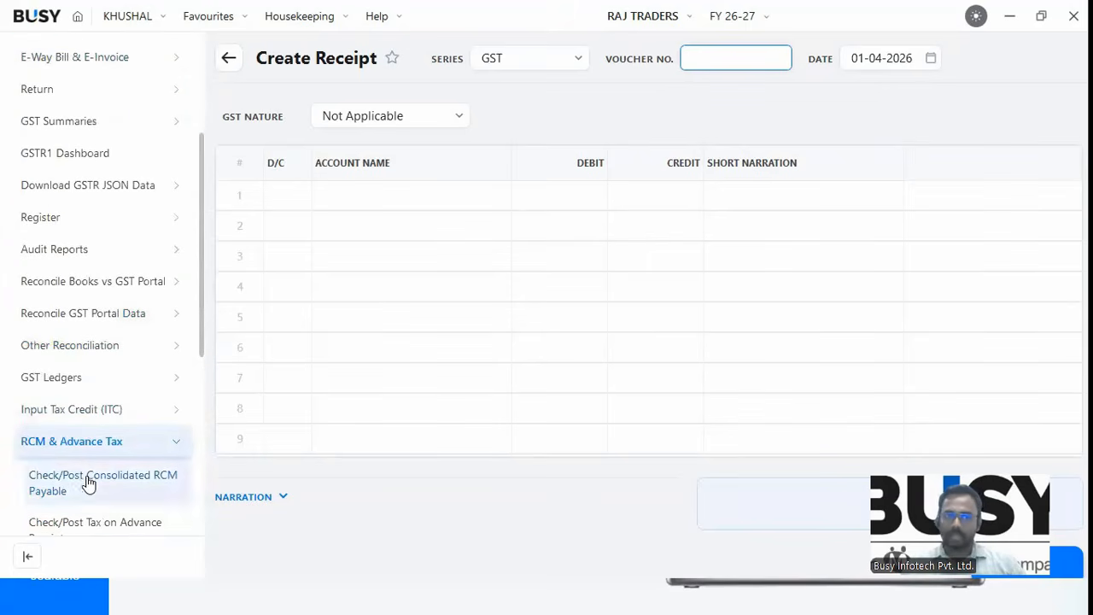
pyautogui.scroll(-1, 88, 484)
pyautogui.click(87, 500)
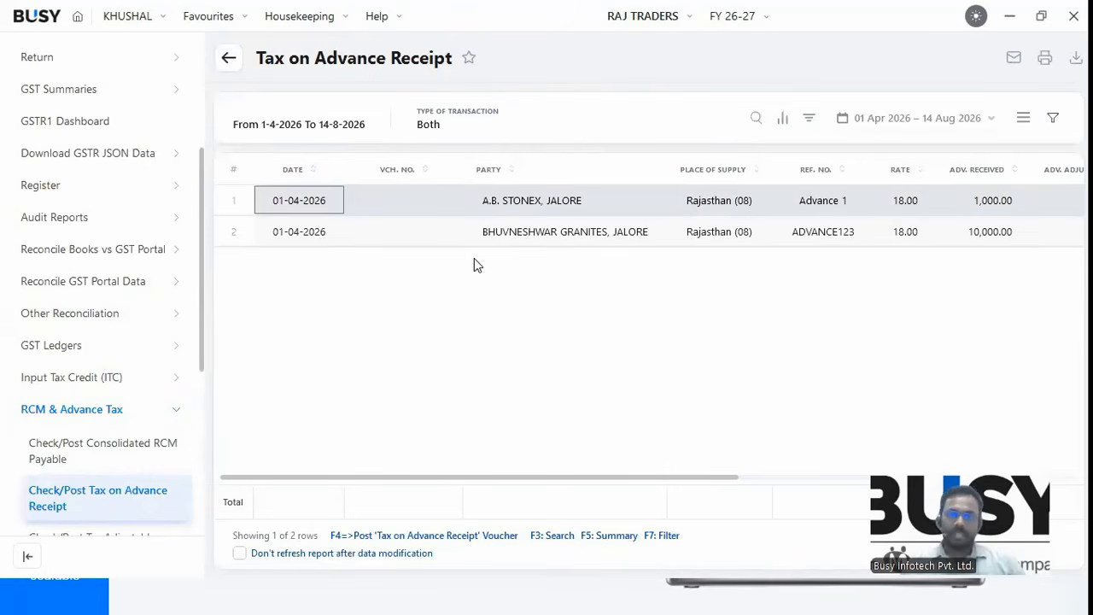
# Start generating the tax on advance receipt vouchers and confirm.
pyautogui.press('F4')
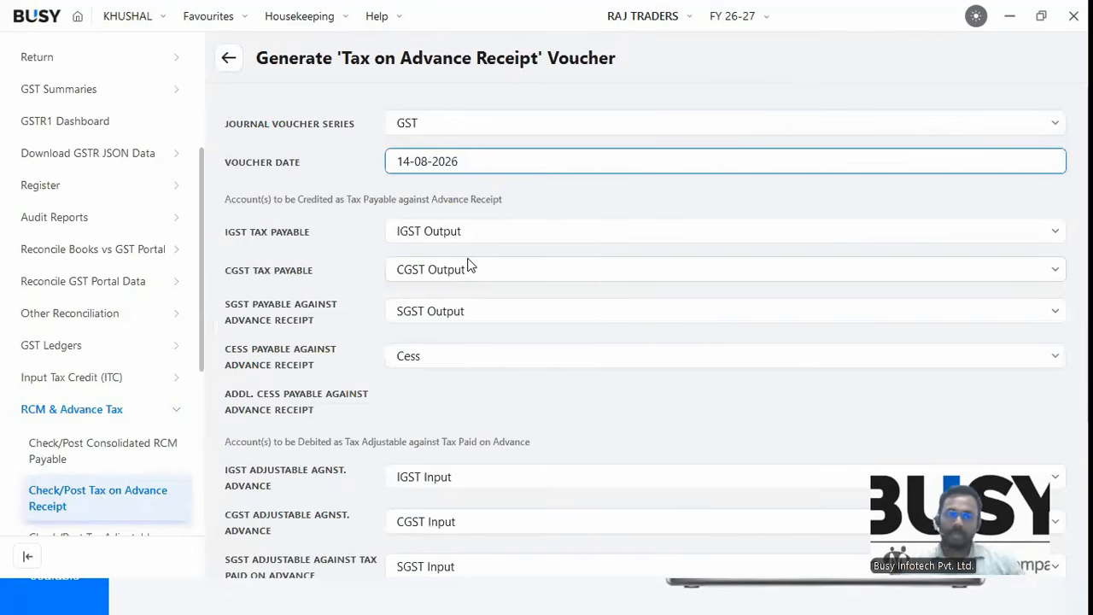
pyautogui.press('F2')
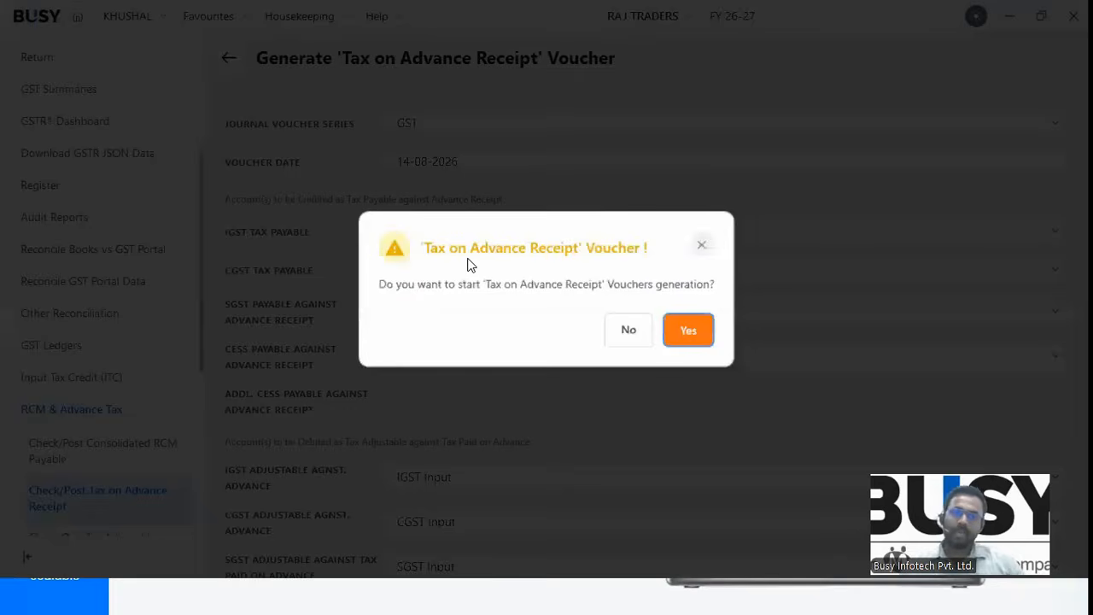
pyautogui.press('Return')
pyautogui.press('Return')
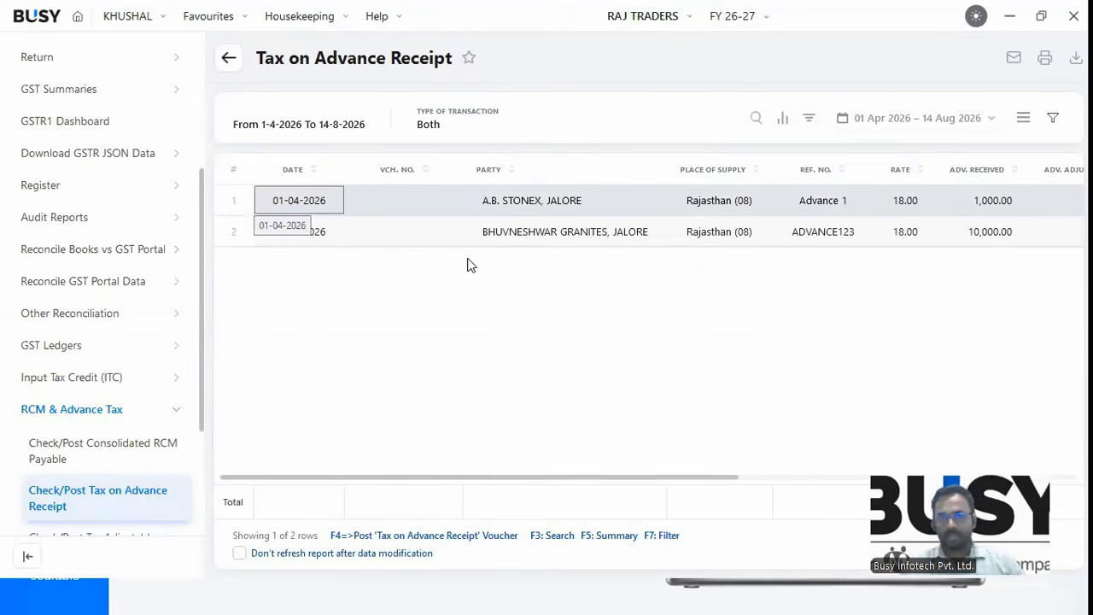
pyautogui.click(77, 409)
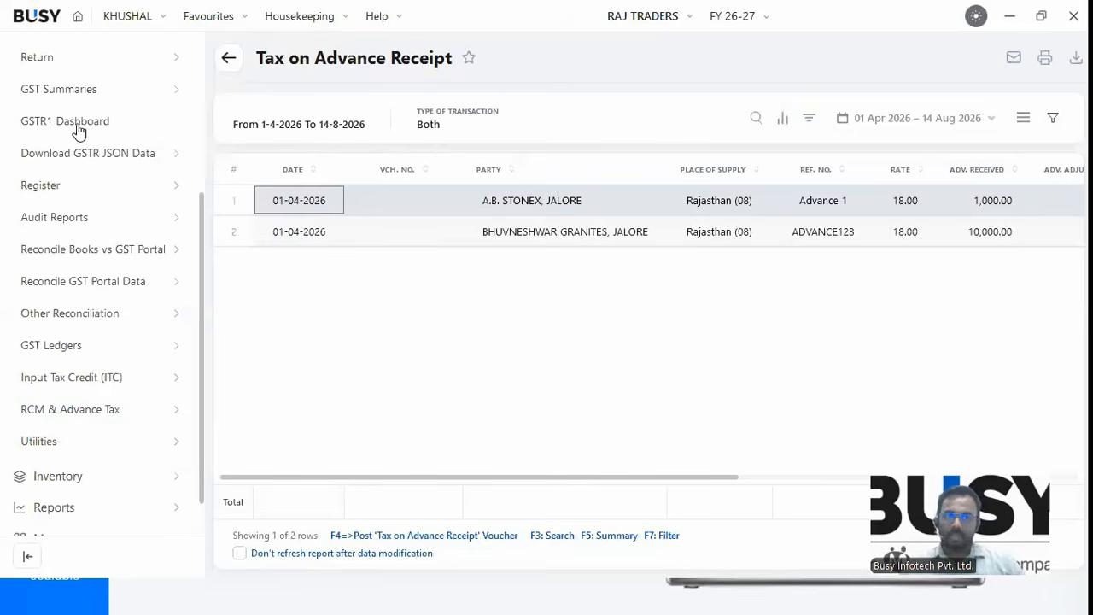
pyautogui.scroll(1, 204, 235)
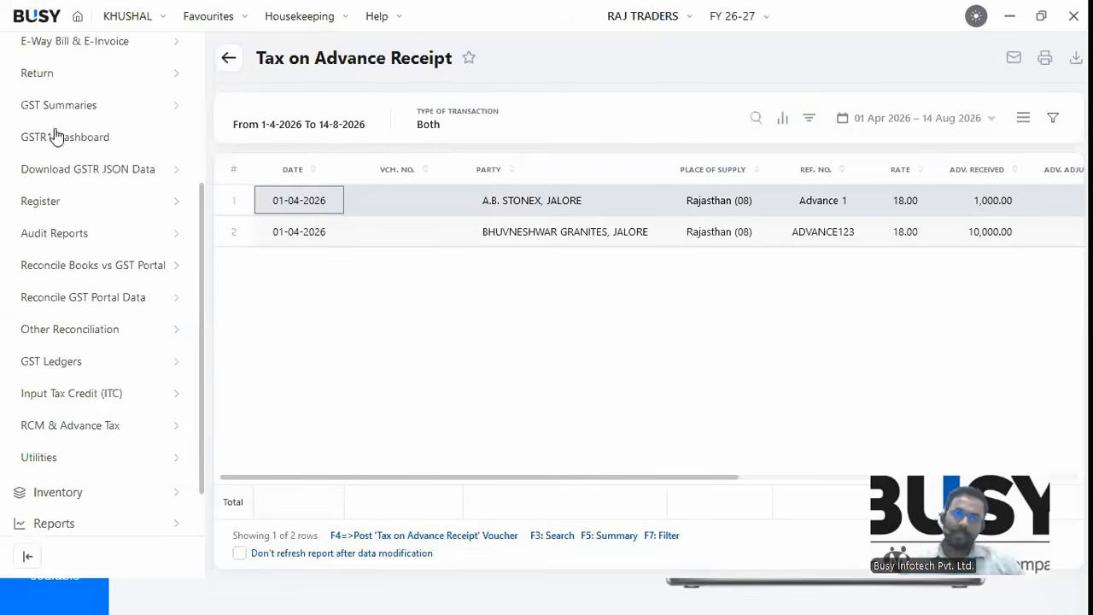
pyautogui.scroll(5, 56, 134)
# Adjust A.B. STONEX's Advance 1 in a new sales invoice, then collapse the GST group.
pyautogui.doubleClick(325, 210)
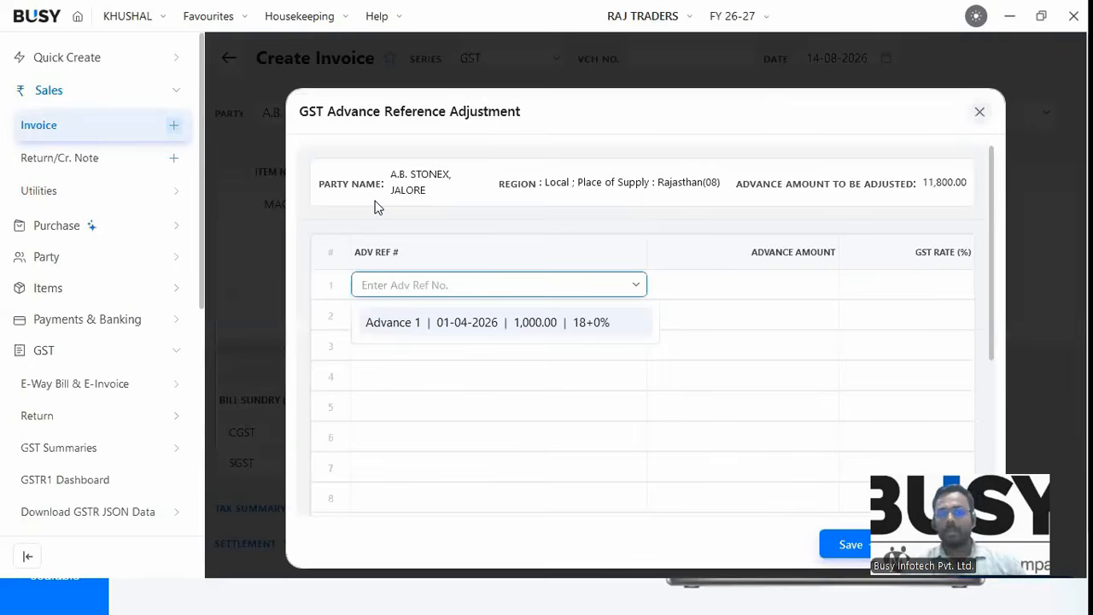
pyautogui.press('Return')
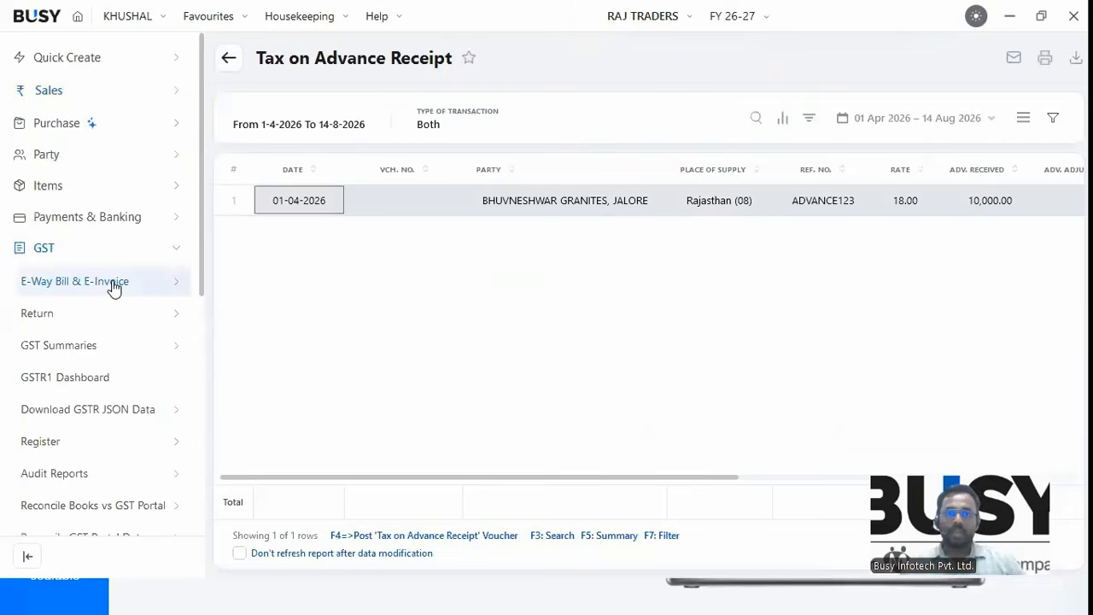
pyautogui.click(47, 255)
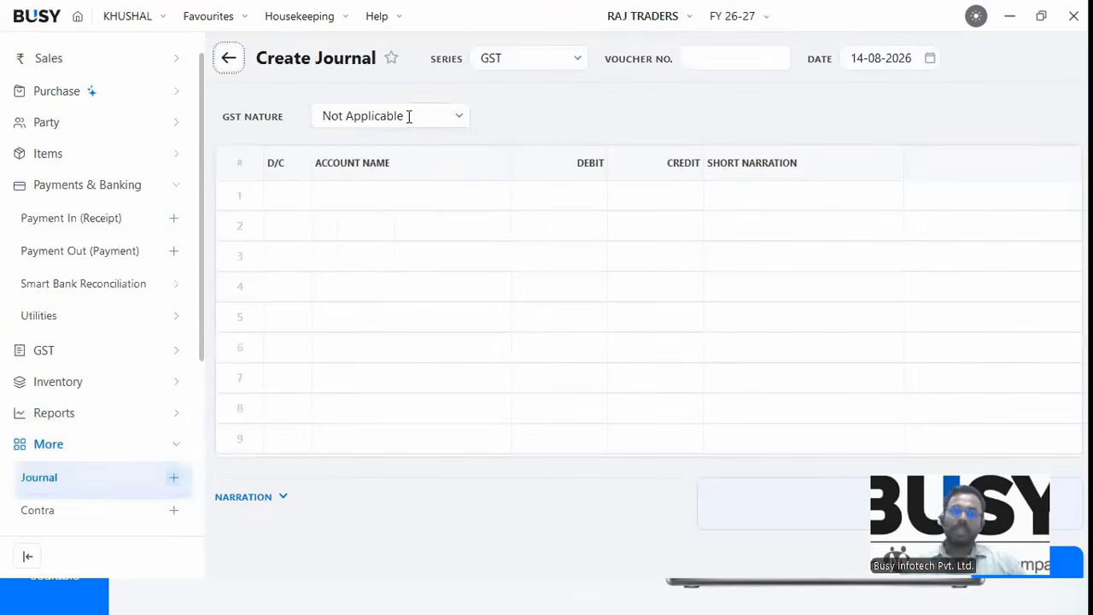
# Start a Registered Expense (B2B) journal and begin creating a new OFFICE EXPENSE account.
pyautogui.click(409, 116)
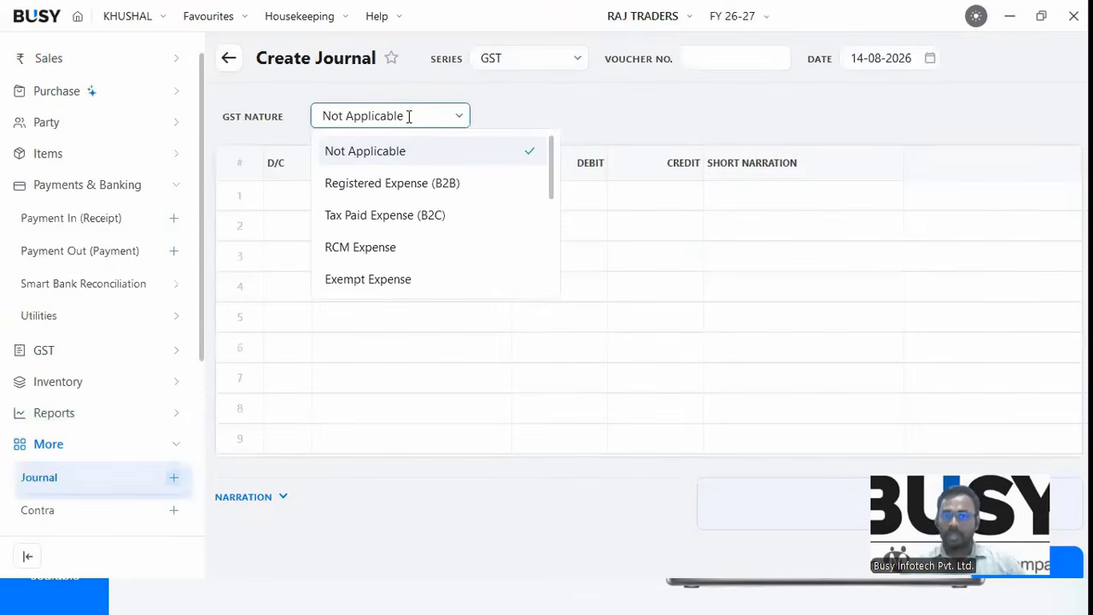
pyautogui.press('Down')
pyautogui.press('Return')
pyautogui.press('Return')
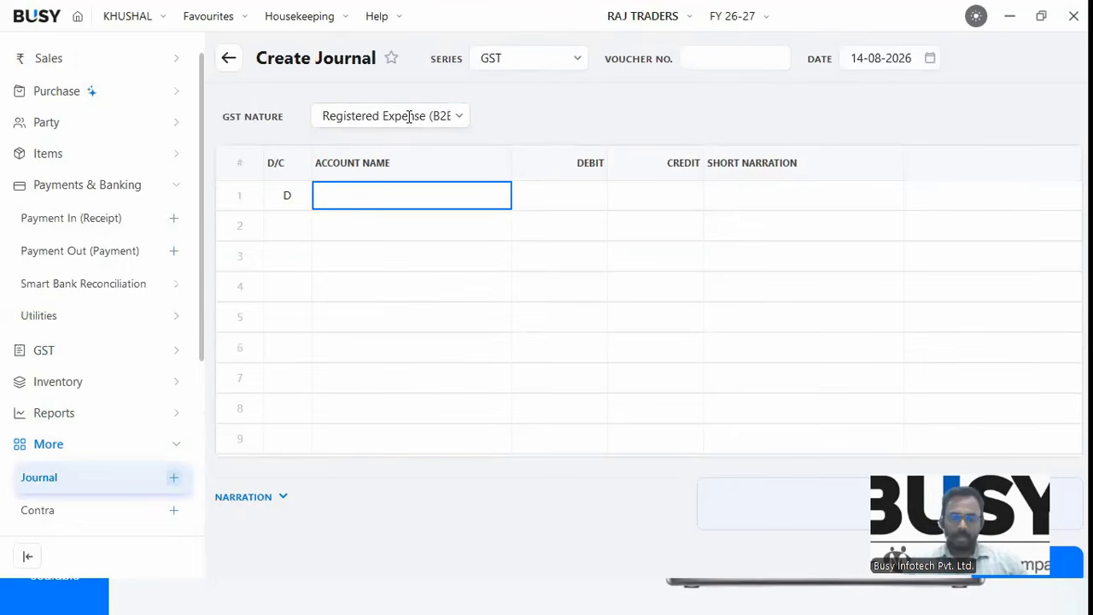
pyautogui.write('OF')
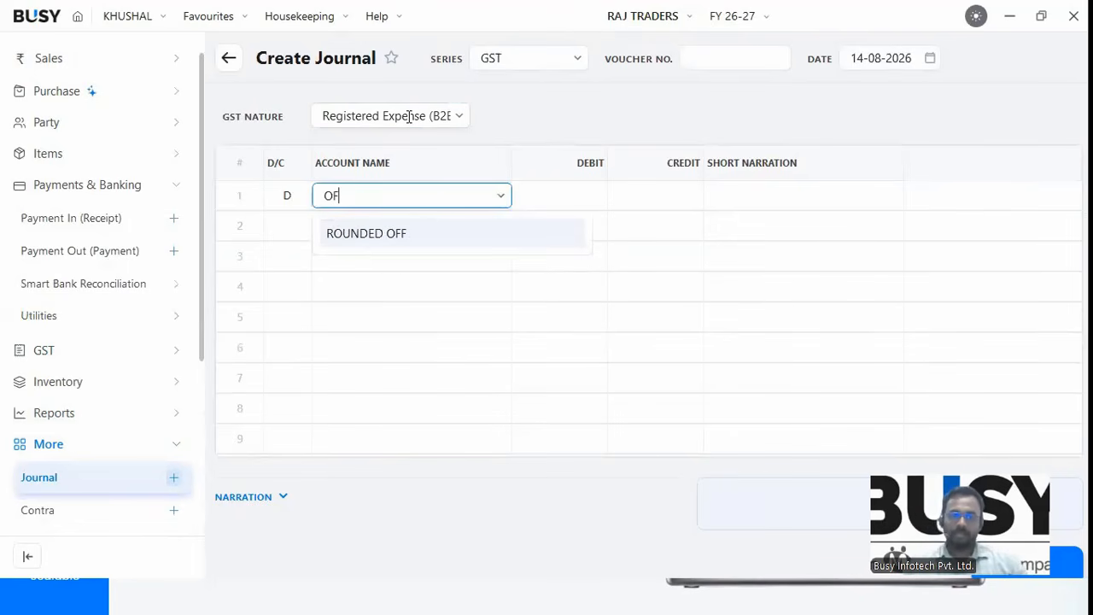
pyautogui.press('F3')
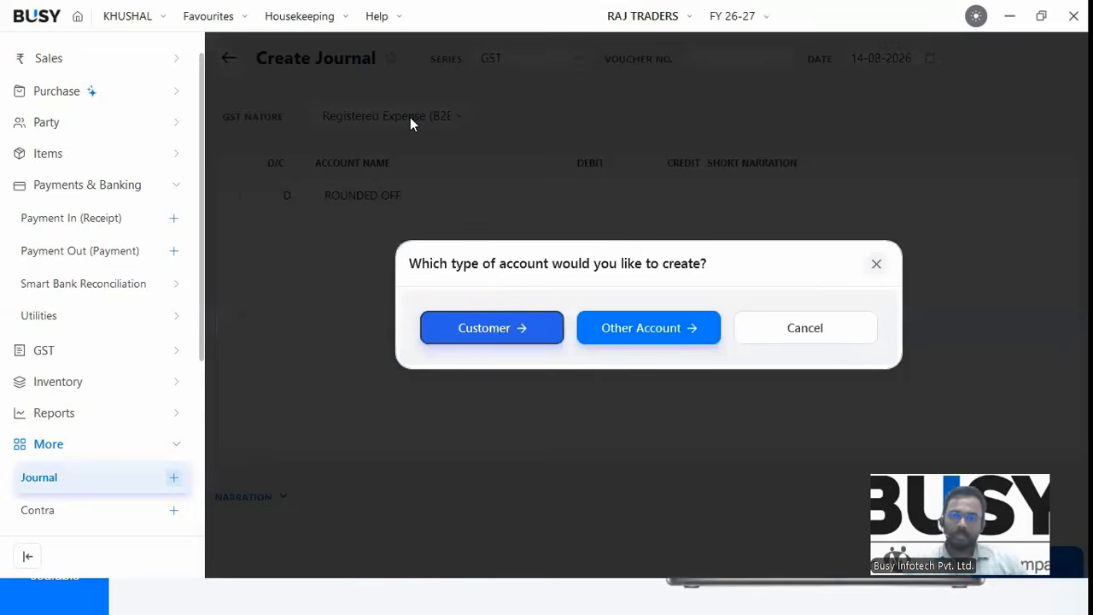
pyautogui.press('Escape')
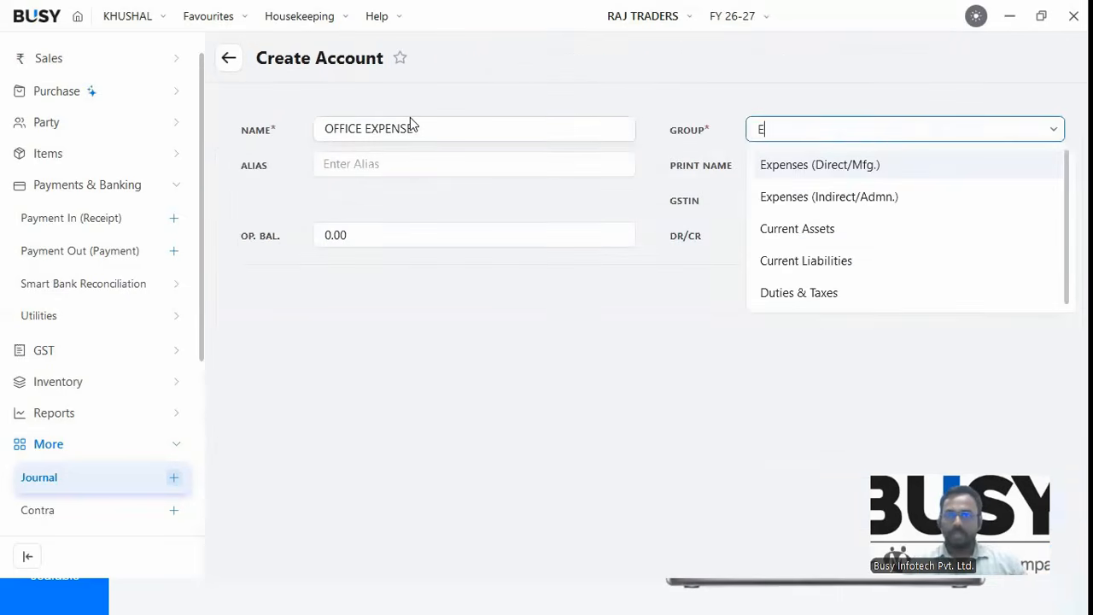
# Save OFFICE EXPENSE under Expenses (Indirect/Admn.), GST Applicable, tax category GST-18%.
pyautogui.write('x')
pyautogui.press('Return')
pyautogui.press('Tab')
pyautogui.click(431, 212)
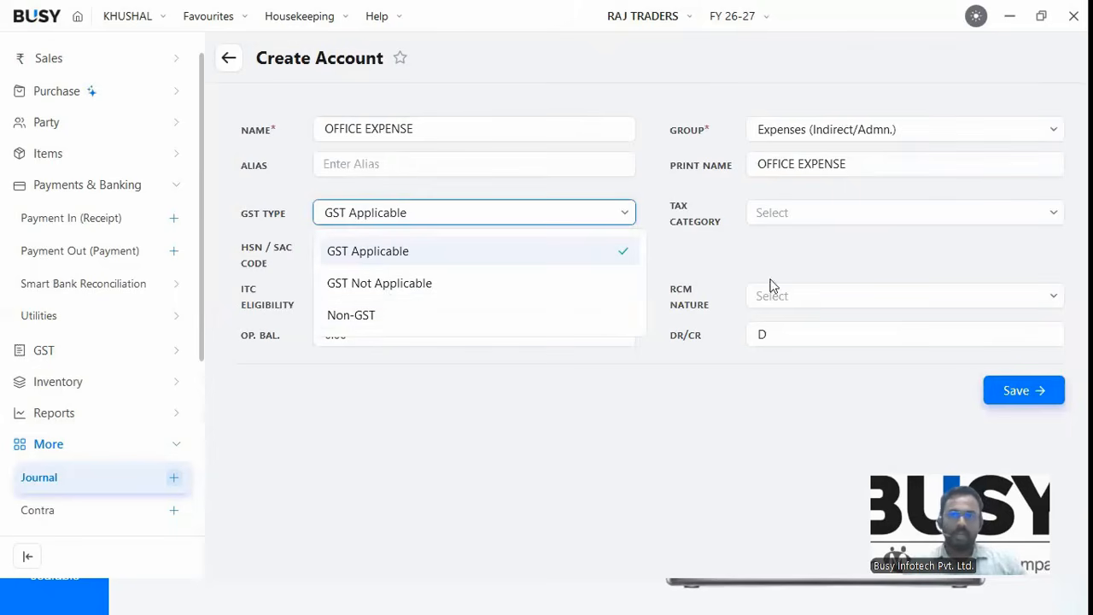
pyautogui.press('Return')
pyautogui.write('18')
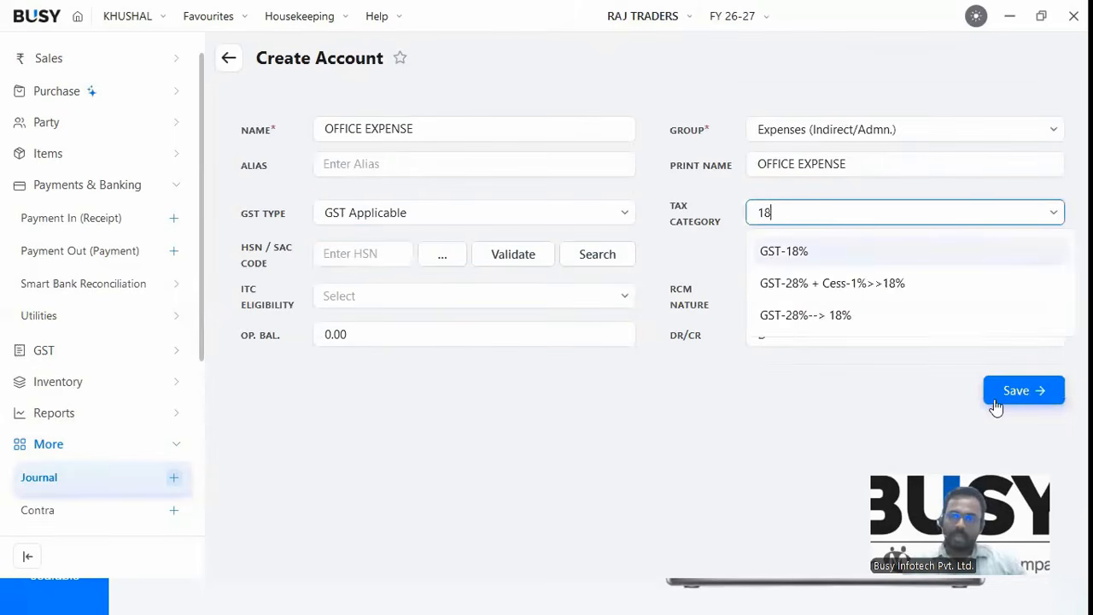
pyautogui.press('Return')
pyautogui.press('F2')
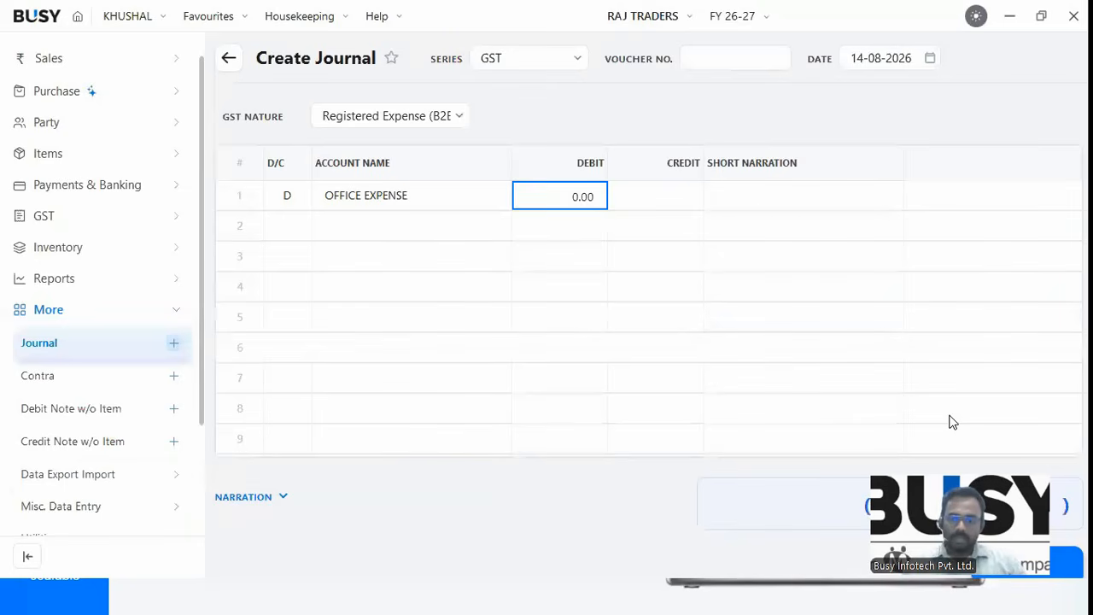
# Debit OFFICE EXPENSE 10,000 and CGST Input 900 in the journal.
pyautogui.write('10000')
pyautogui.press('Return')
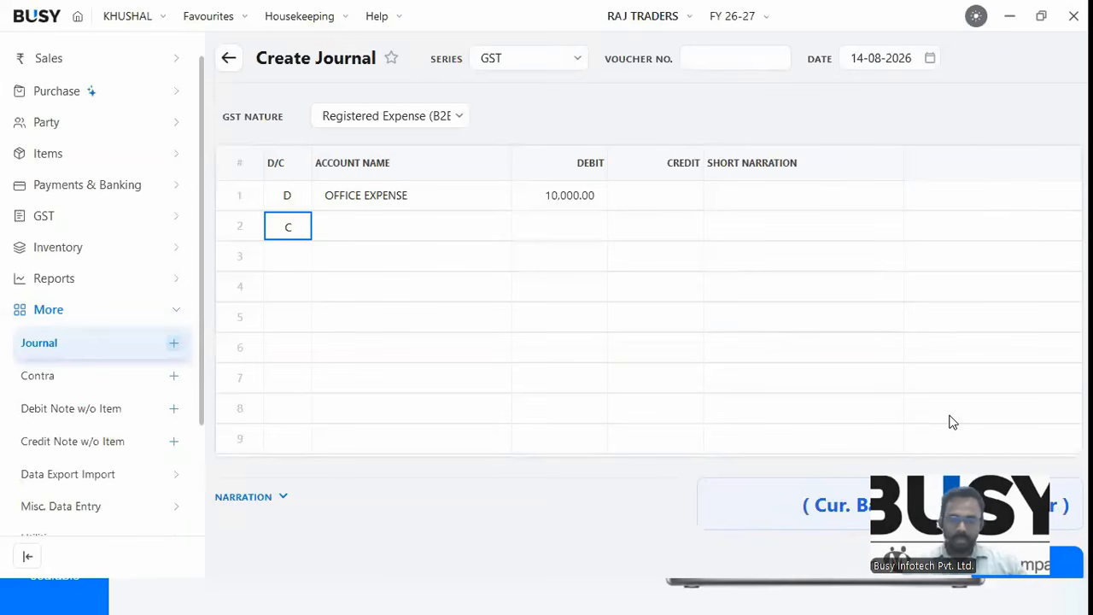
pyautogui.write('D')
pyautogui.press('Return')
pyautogui.write('INPU')
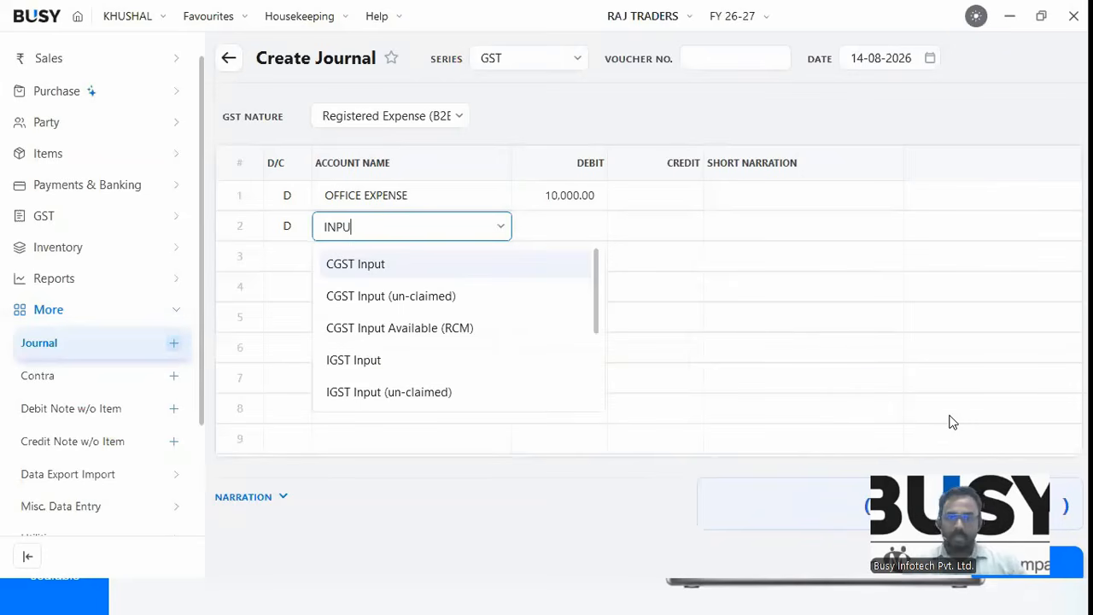
pyautogui.press('Return')
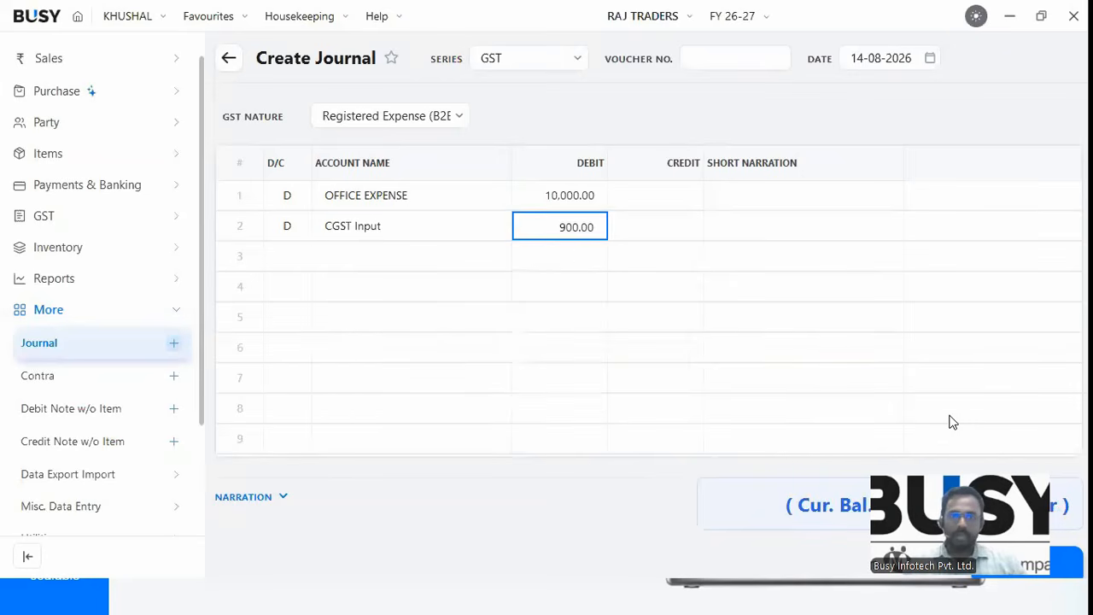
pyautogui.press('Return')
pyautogui.press('Return')
pyautogui.press('Return')
pyautogui.press('Return')
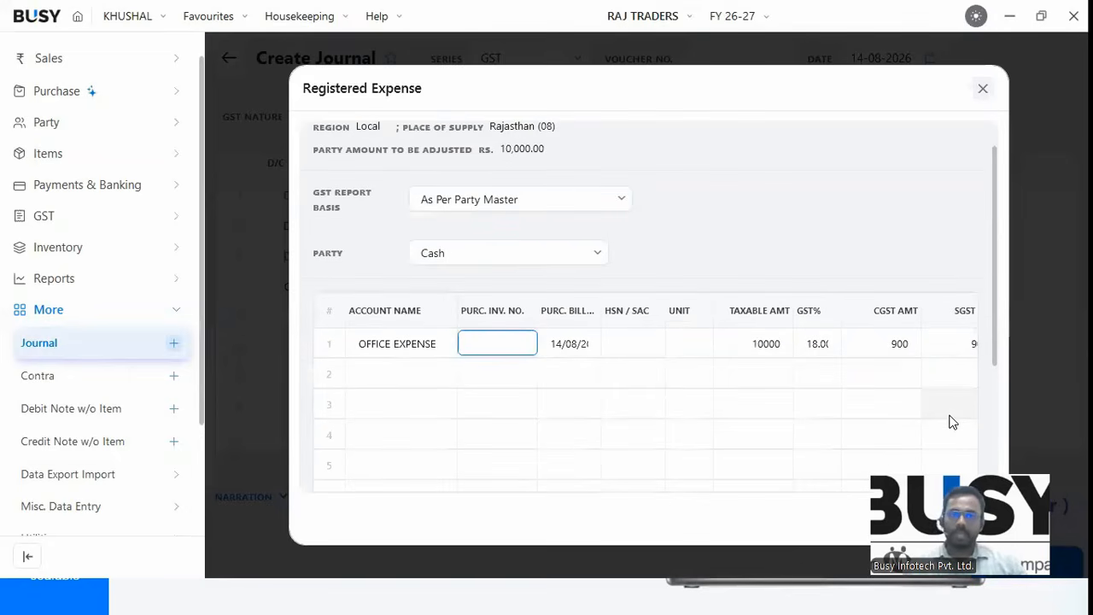
# Enter purchase invoice number 12 and HSN 1245, then save the journal.
pyautogui.write('12')
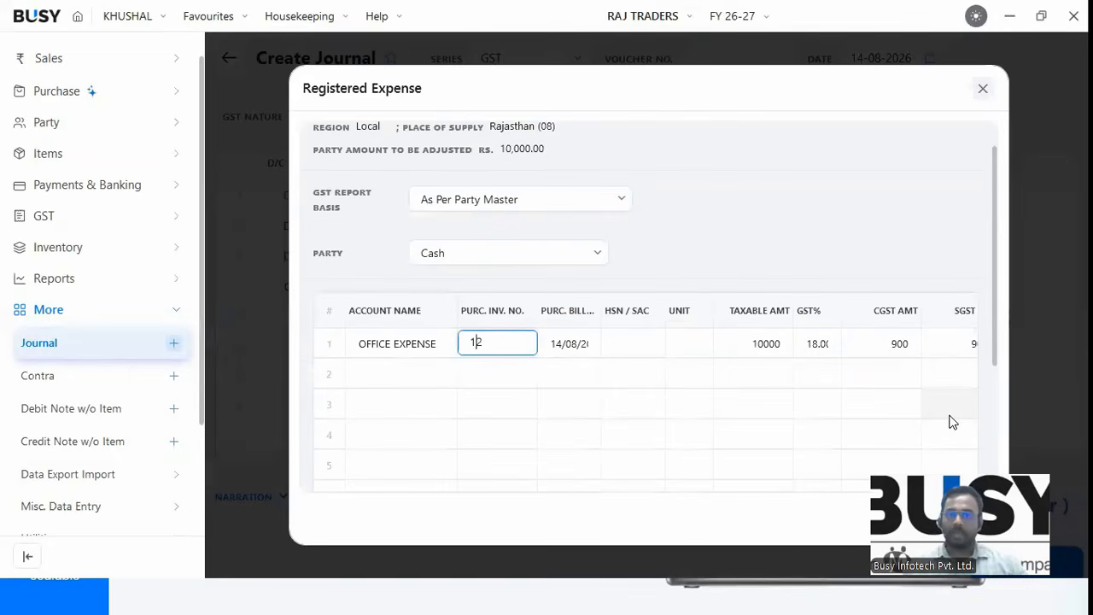
pyautogui.press('Return')
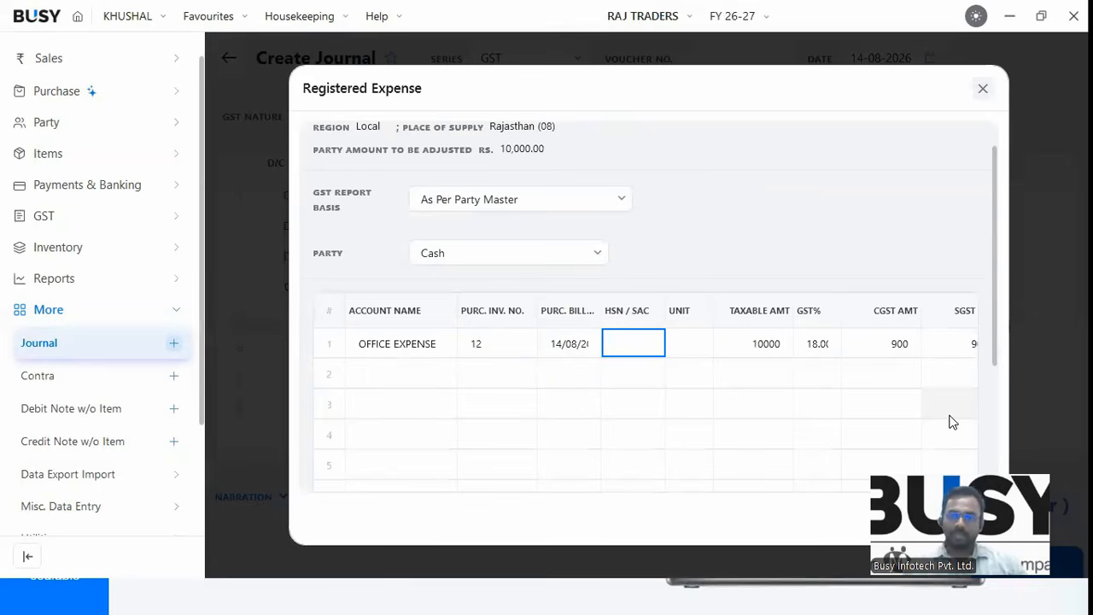
pyautogui.write('12')
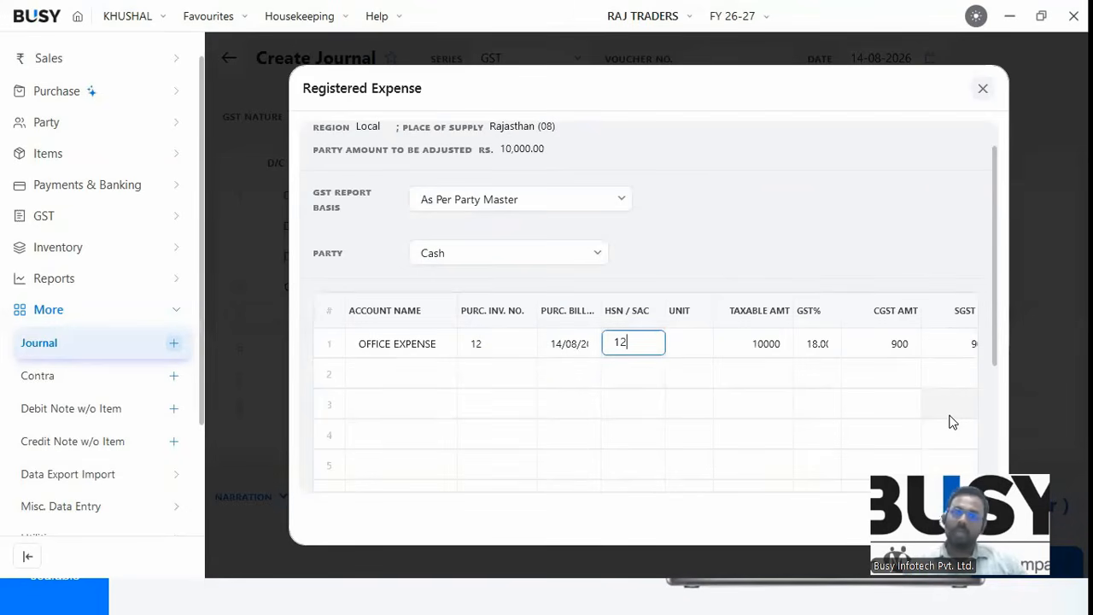
pyautogui.write('45')
pyautogui.press('Return')
pyautogui.press('Return')
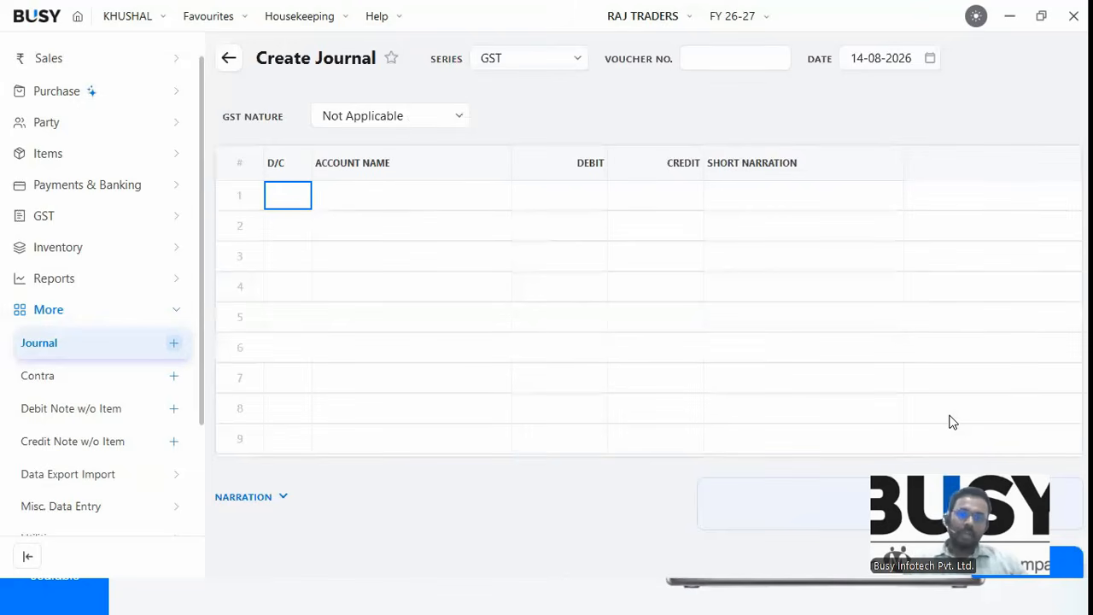
# Close a fresh, empty payment voucher unsaved and switch away from the slideshow window.
pyautogui.hotkey('alt', 'F5')
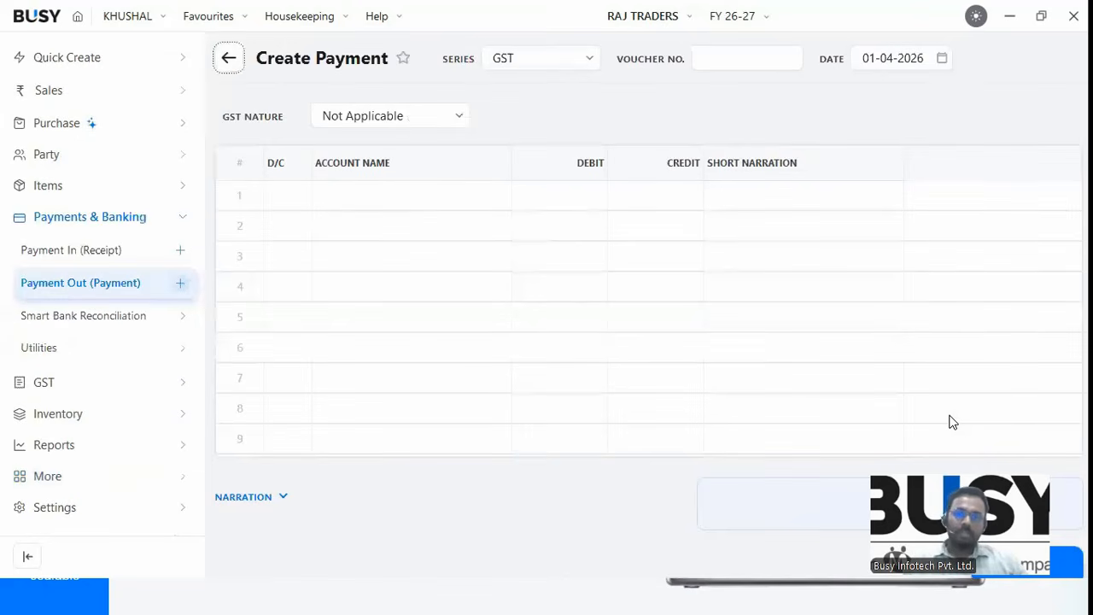
pyautogui.press('Escape')
pyautogui.press('Escape')
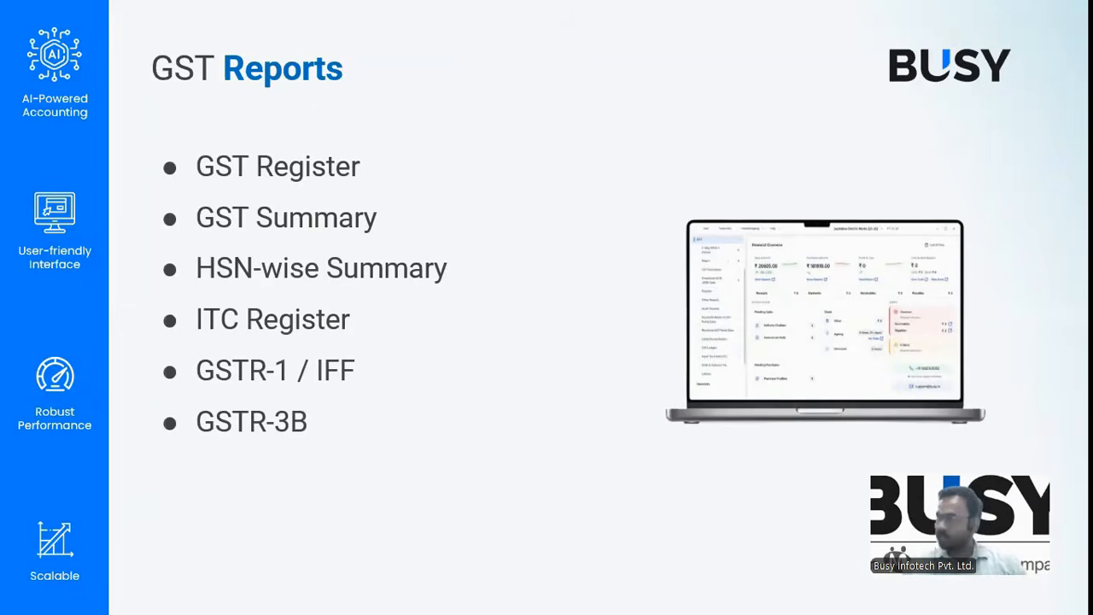
pyautogui.hotkey('alt', 'Tab')
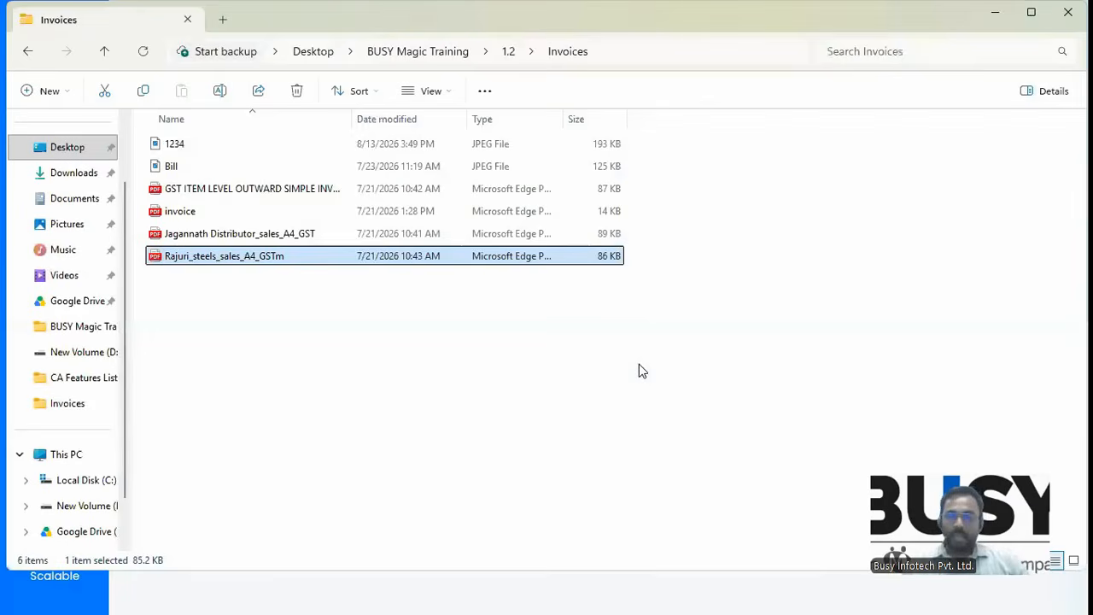
# Return to BUSY's dashboard and open GST > Register > Sales Register for the current FY.
pyautogui.press('super+d')
pyautogui.click(686, 593)
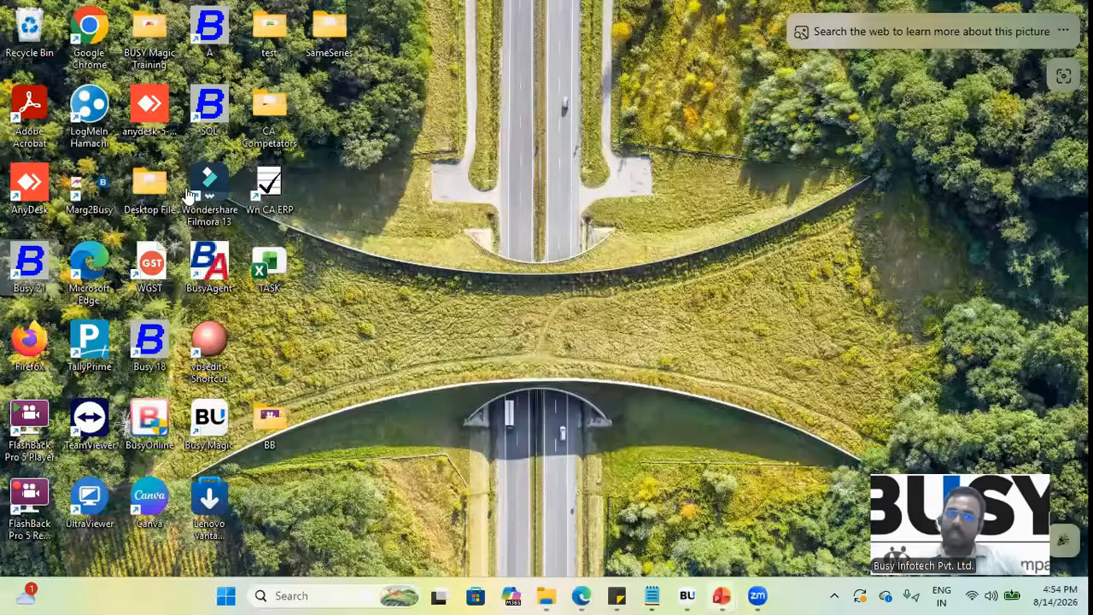
pyautogui.press('Escape')
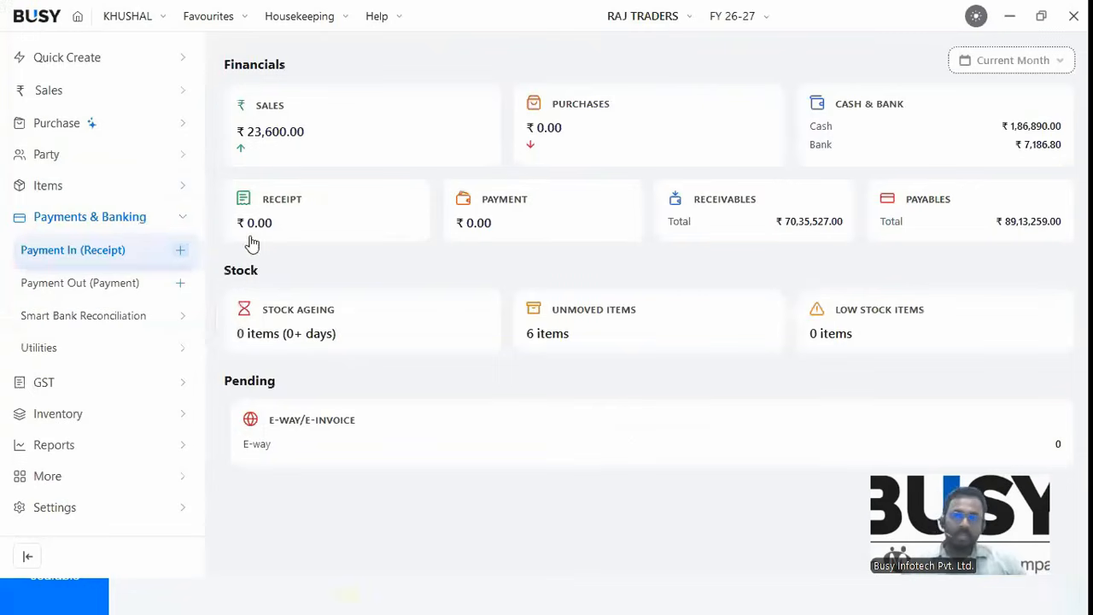
pyautogui.click(60, 228)
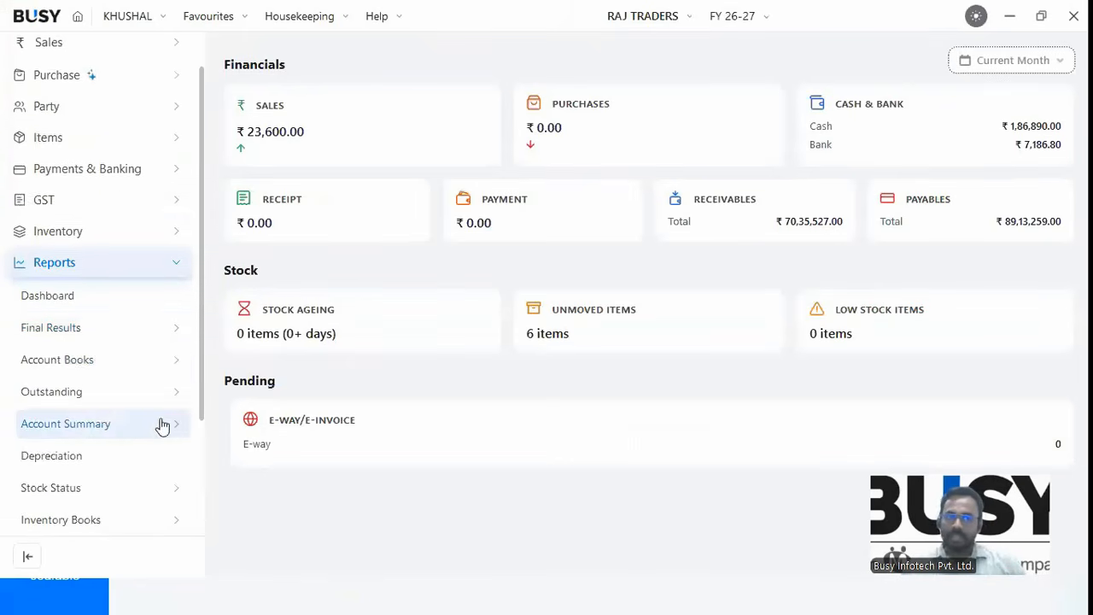
pyautogui.scroll(-1, 200, 346)
pyautogui.moveTo(198, 488); pyautogui.dragTo(198, 508)
pyautogui.click(52, 106)
pyautogui.click(51, 250)
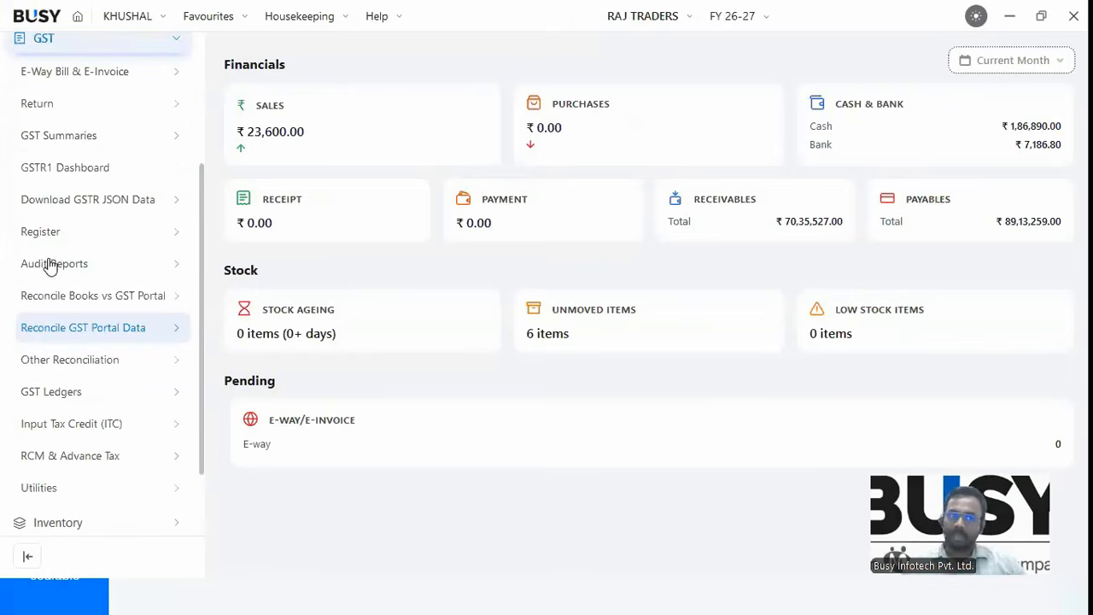
pyautogui.click(45, 230)
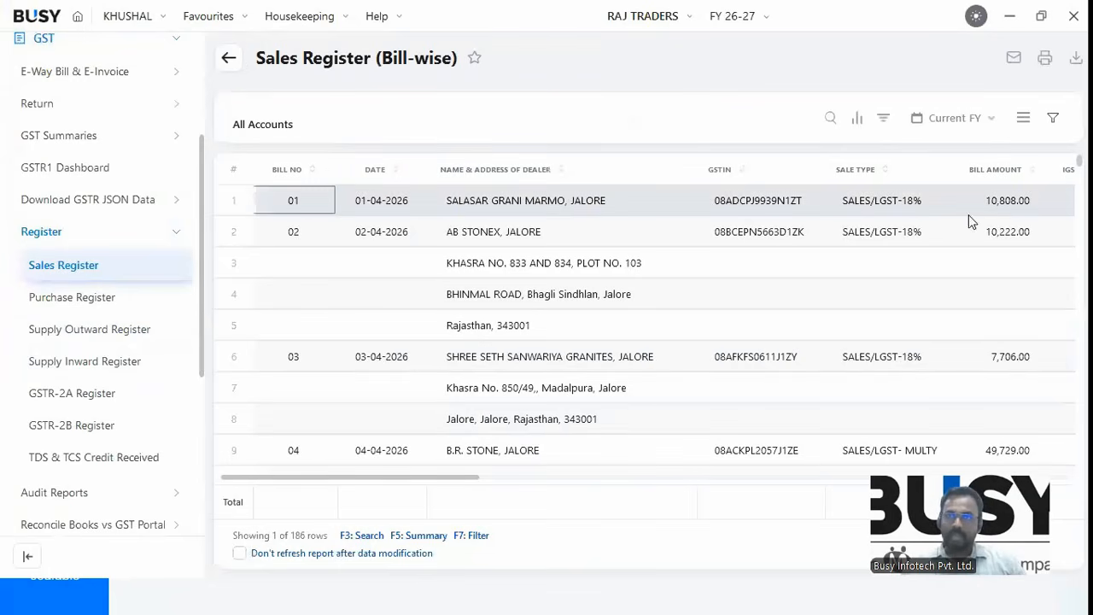
# Bring the sales register's tax columns into view and review its column and period options.
pyautogui.press('Right')
pyautogui.press('Right')
pyautogui.press('Right')
pyautogui.press('Right')
pyautogui.press('Right')
pyautogui.press('Right')
pyautogui.press('Right')
pyautogui.press('Right')
pyautogui.press('Right')
pyautogui.press('Right')
pyautogui.click(1023, 118)
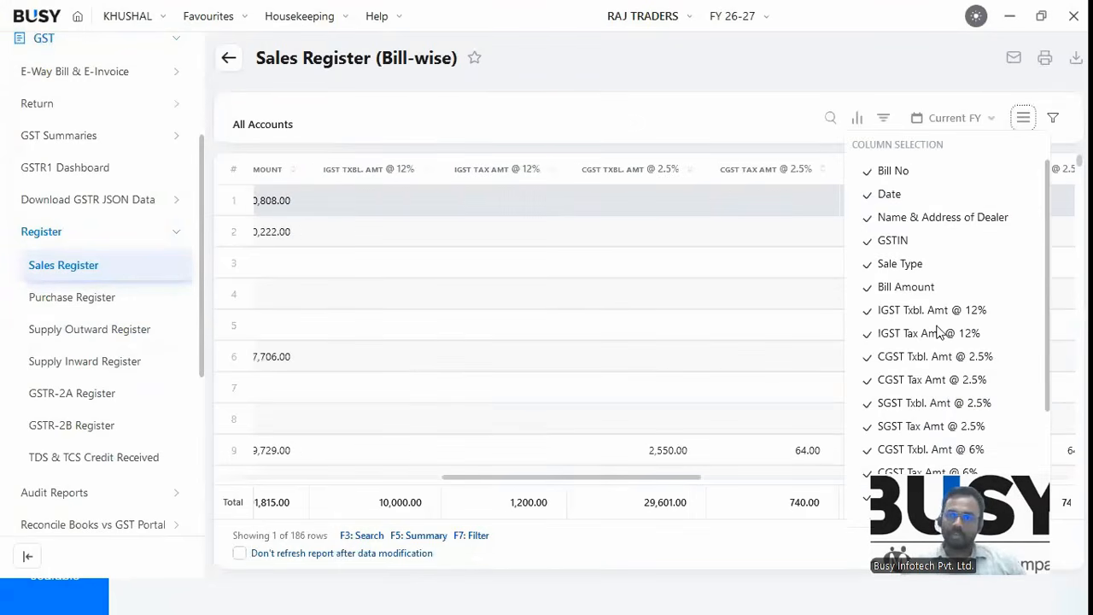
pyautogui.click(973, 121)
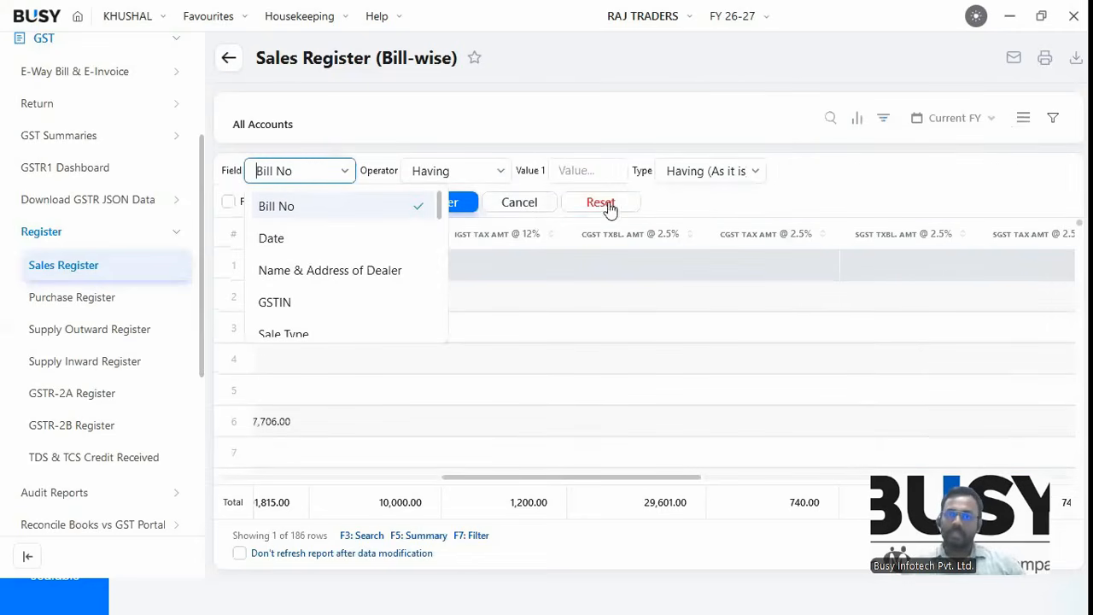
pyautogui.click(529, 206)
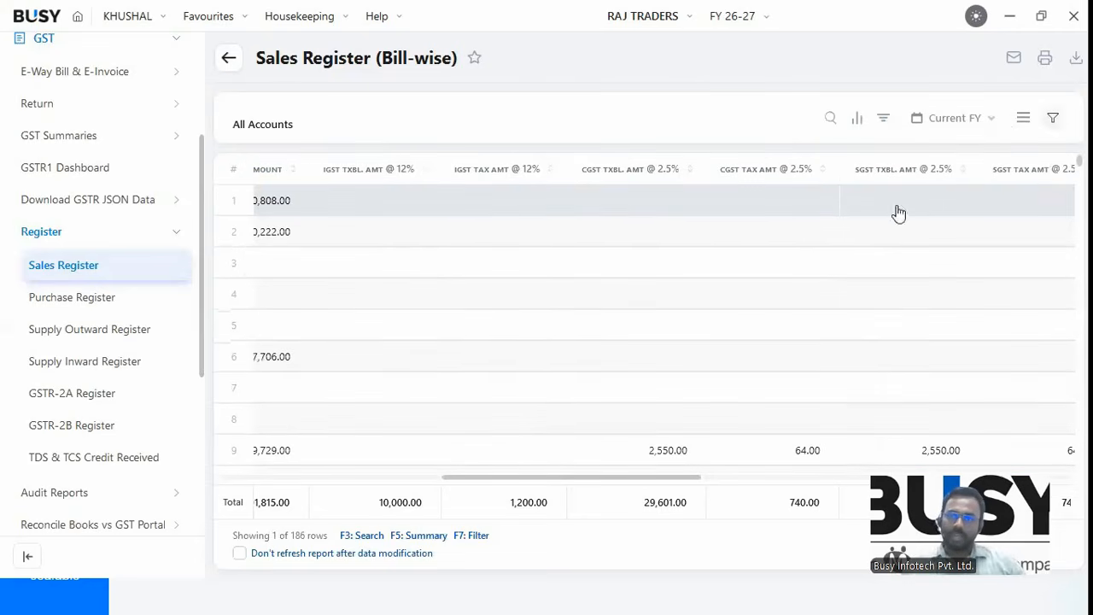
# Regroup the sales register HSN Code-wise with locale type Combined via Advanced Filters.
pyautogui.click(1052, 120)
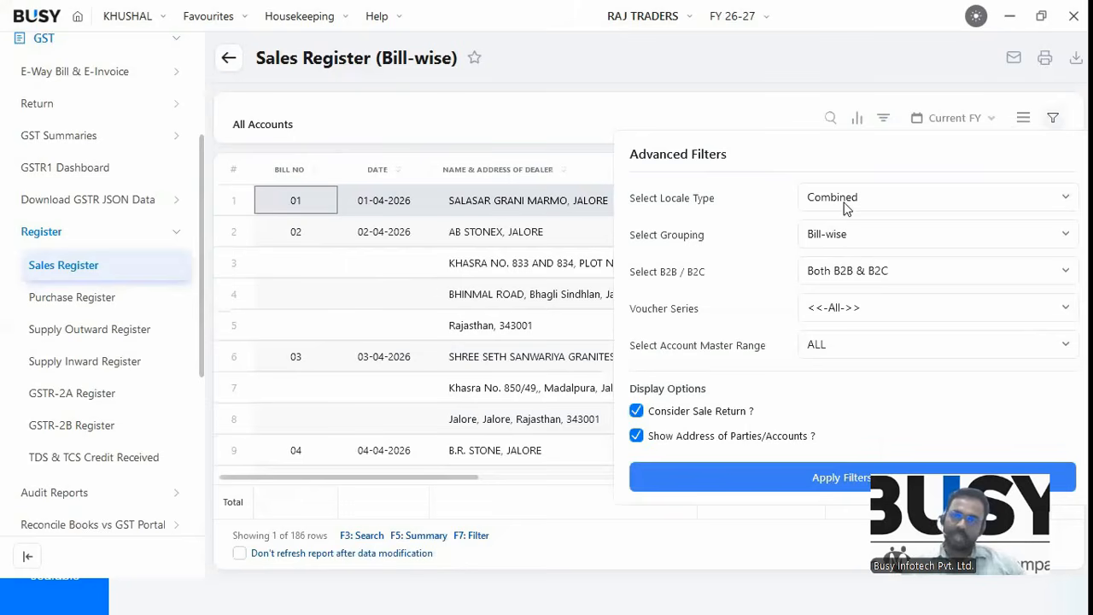
pyautogui.click(848, 203)
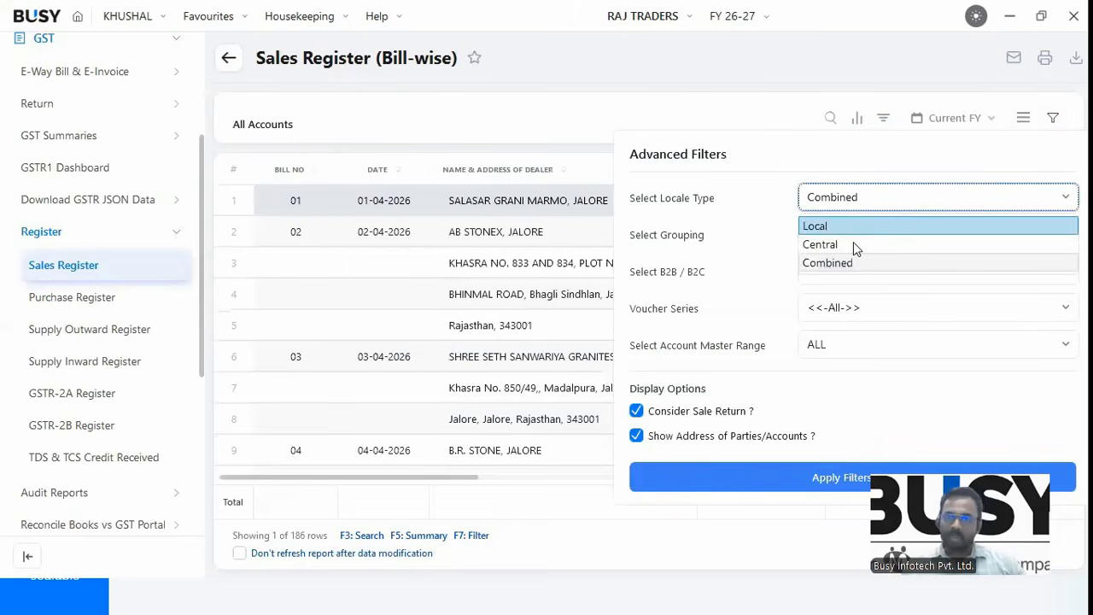
pyautogui.click(853, 222)
pyautogui.press('Down')
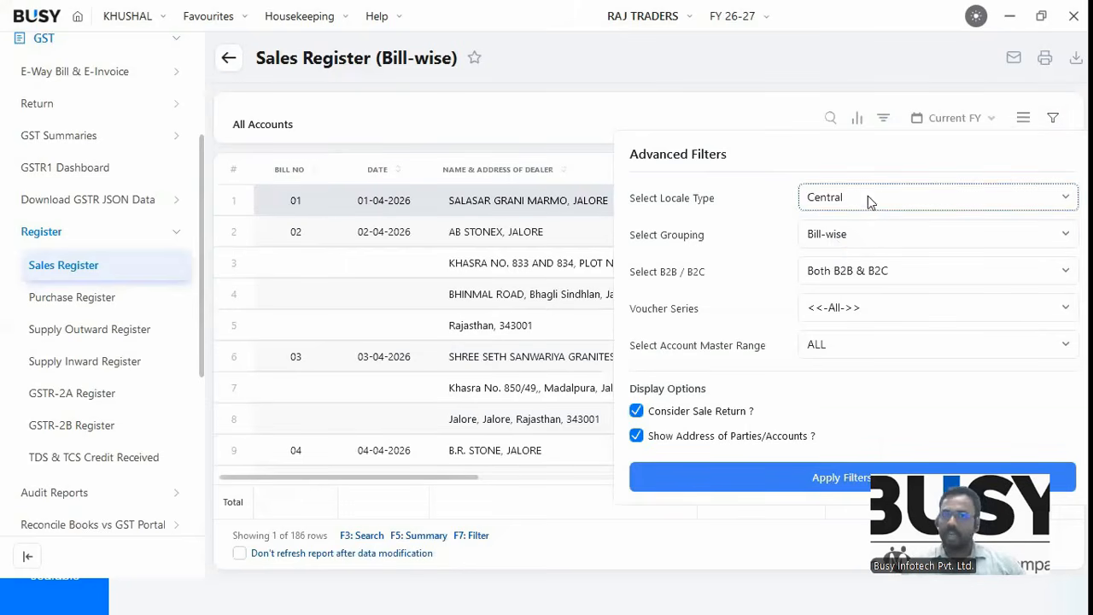
pyautogui.click(868, 198)
pyautogui.click(833, 263)
pyautogui.click(857, 241)
pyautogui.click(835, 292)
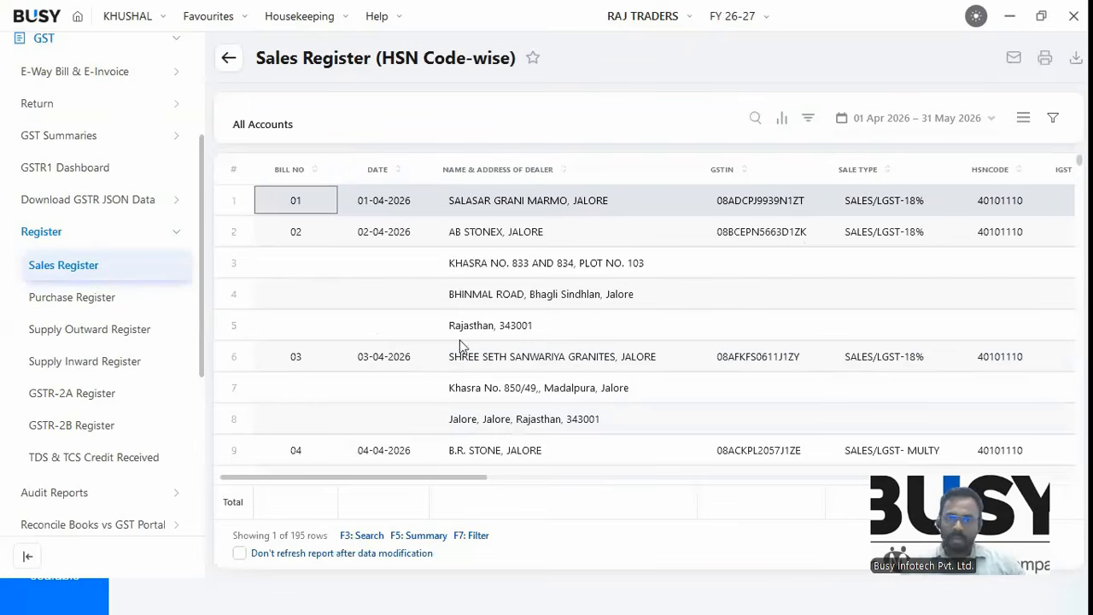
# Check the export options without exporting, then open the bill-wise Purchase Register.
pyautogui.click(1075, 58)
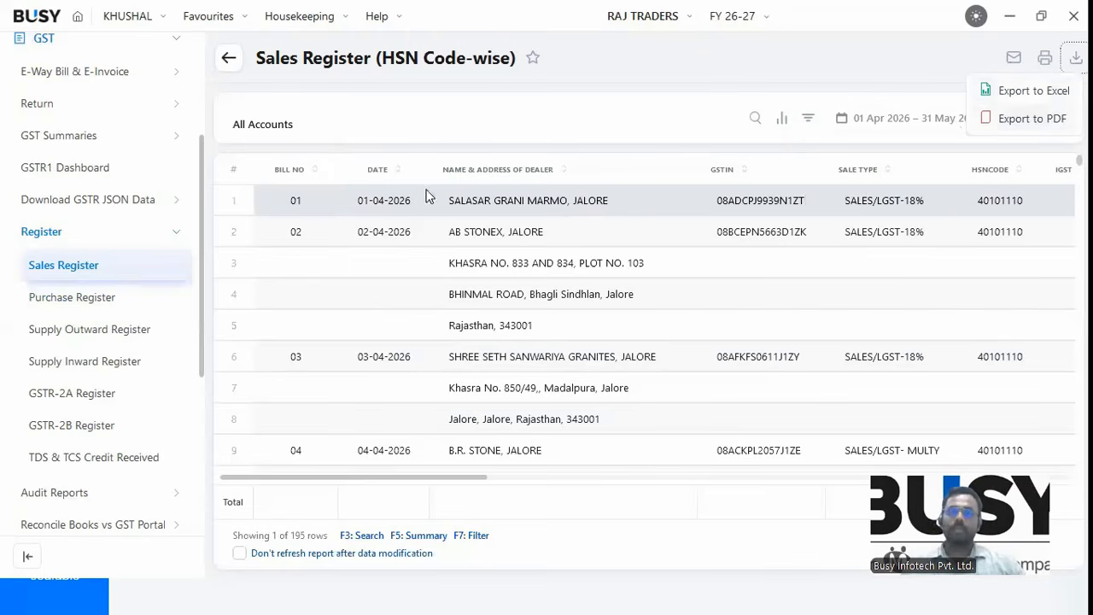
pyautogui.click(395, 455)
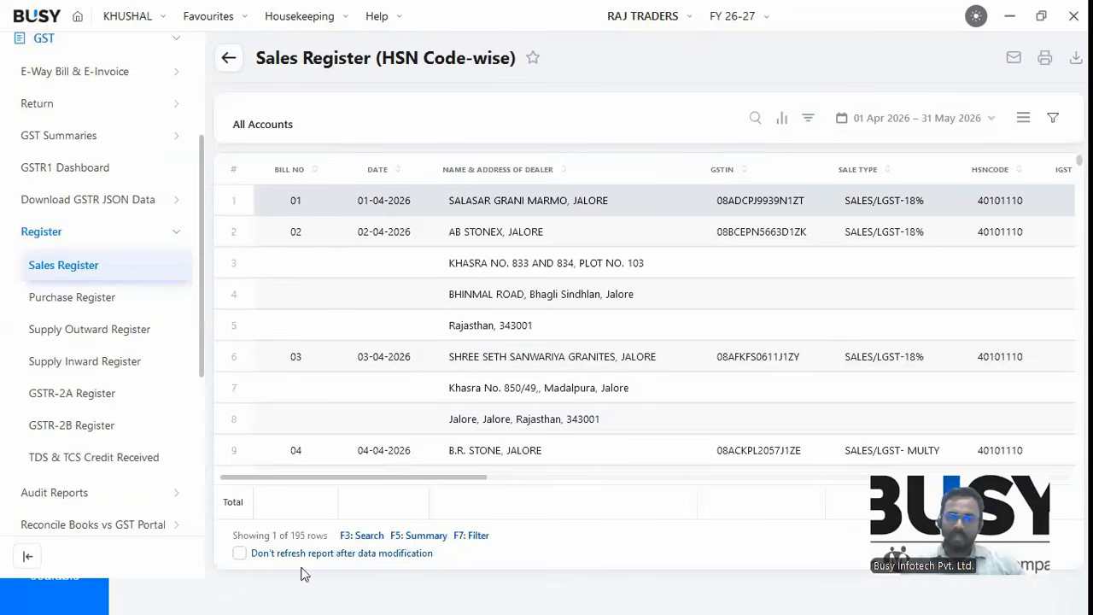
pyautogui.click(86, 306)
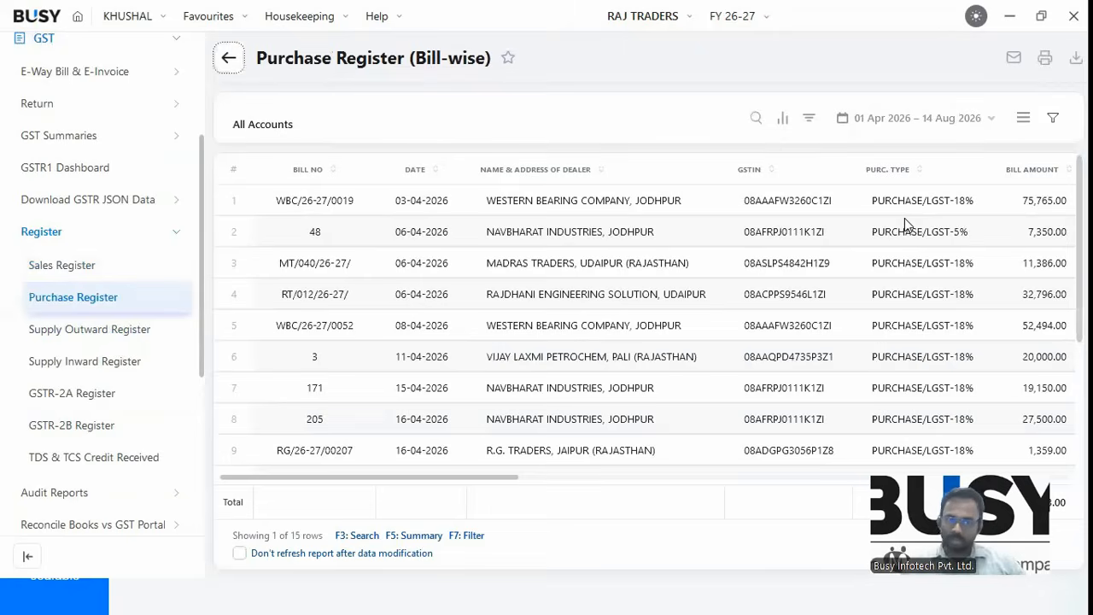
# Try the GSTR-2A register twice, cancelling its report period prompt each time.
pyautogui.click(83, 394)
pyautogui.click(567, 391)
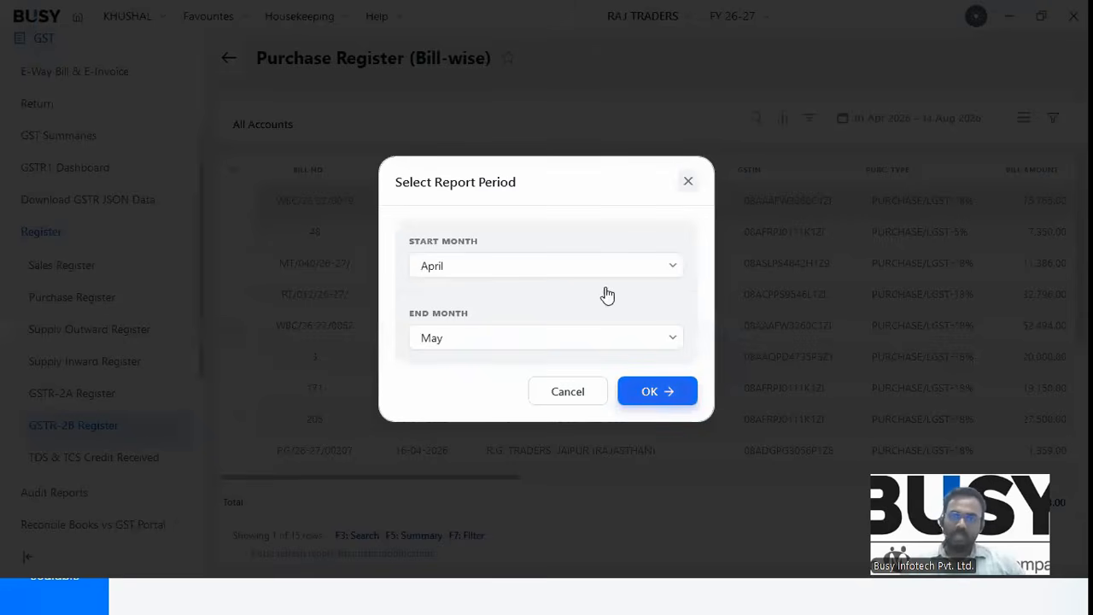
pyautogui.press('Escape')
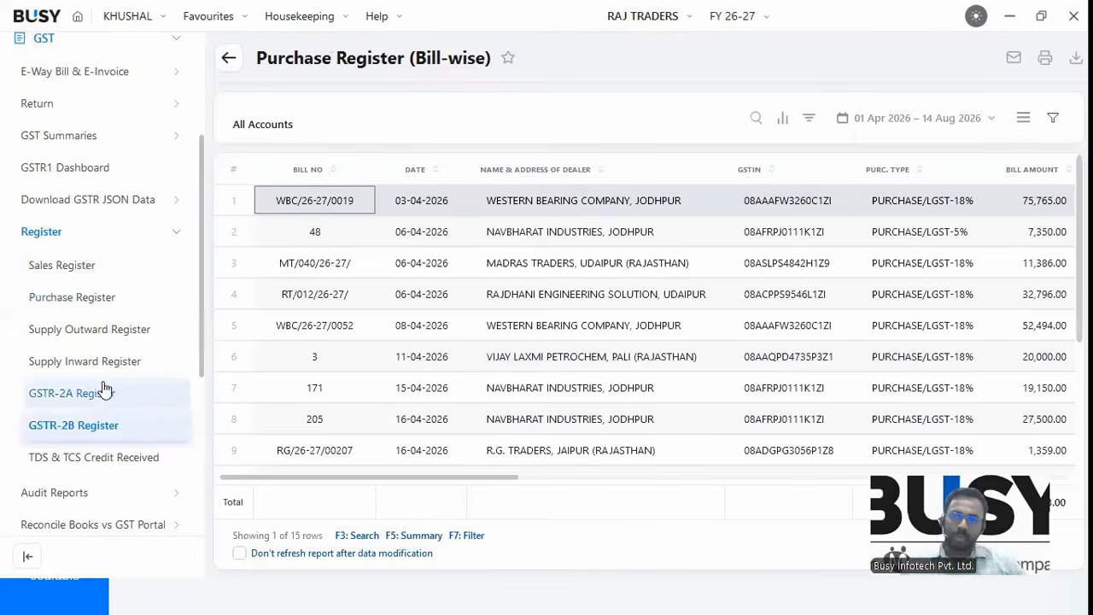
pyautogui.click(103, 395)
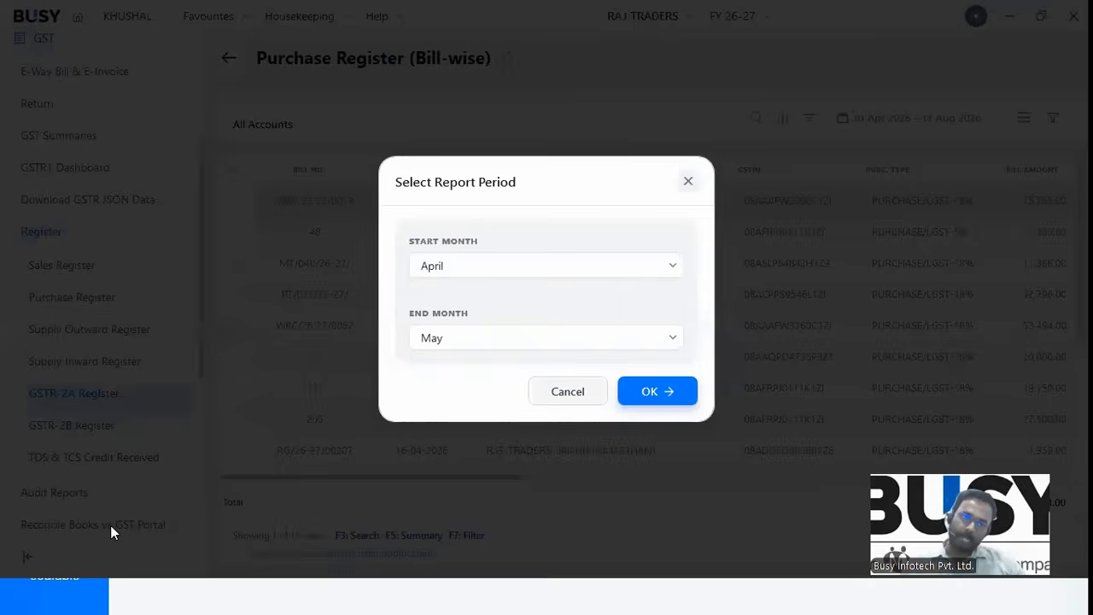
pyautogui.press('Escape')
# Open the ITC Claimed Register from the Input Tax Credit (ITC) reports.
pyautogui.click(53, 235)
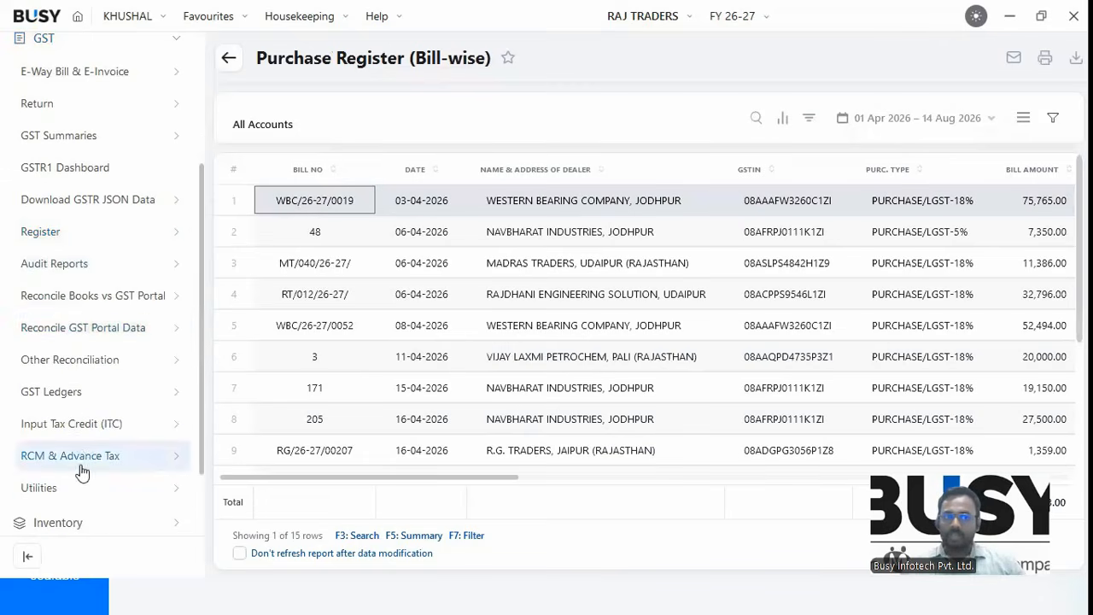
pyautogui.click(75, 424)
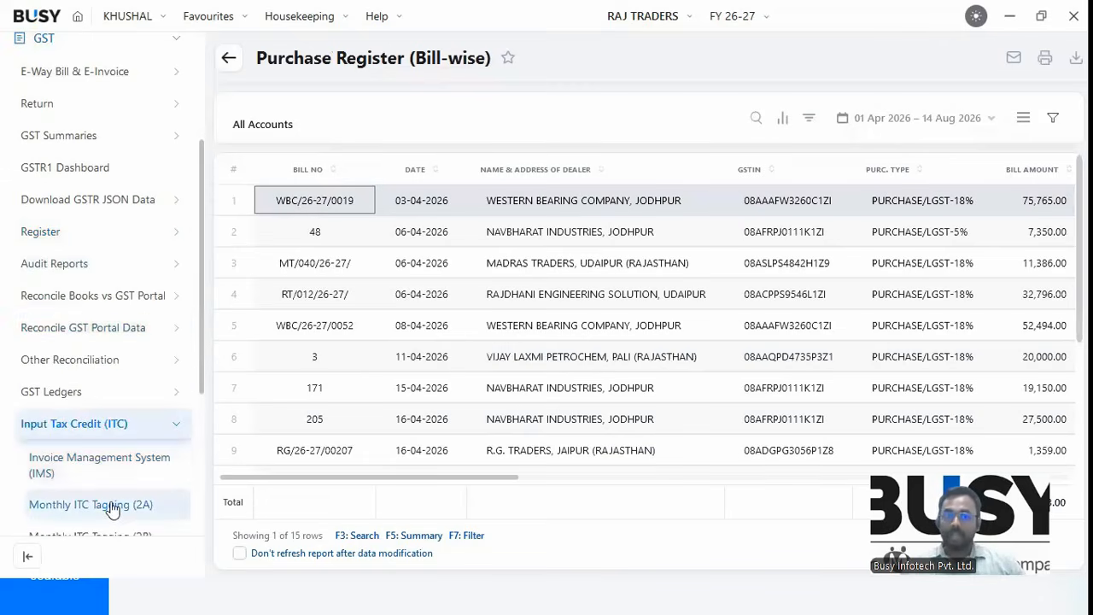
pyautogui.scroll(-1, 111, 509)
pyautogui.scroll(-1, 112, 503)
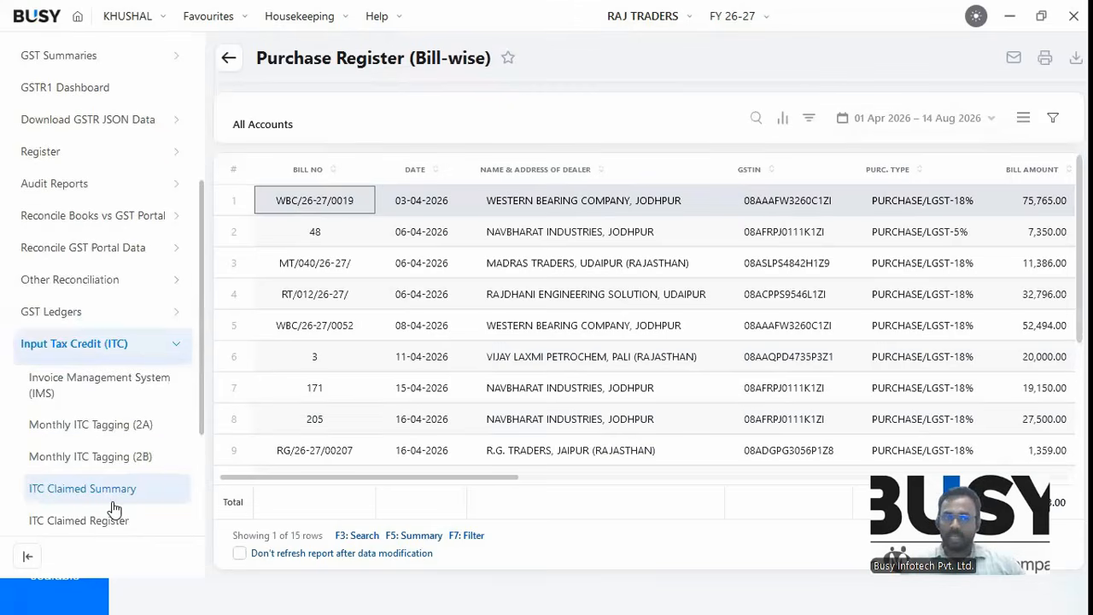
pyautogui.scroll(-1, 109, 467)
pyautogui.click(108, 466)
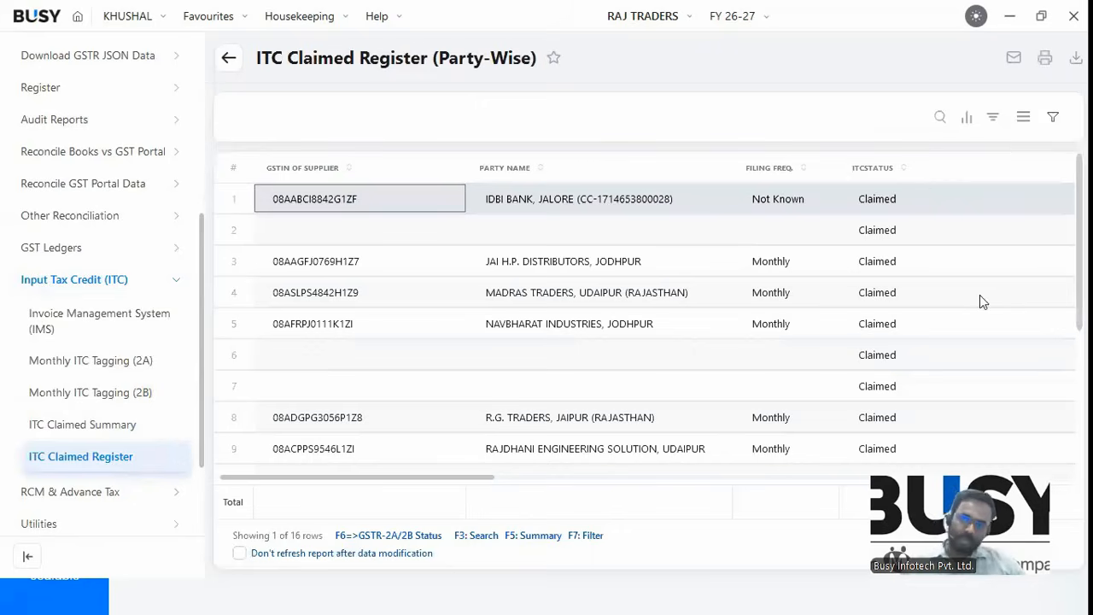
# Check NAVBHARAT INDUSTRIES' invoice status in GSTR-2A/2B with F6.
pyautogui.click(1023, 117)
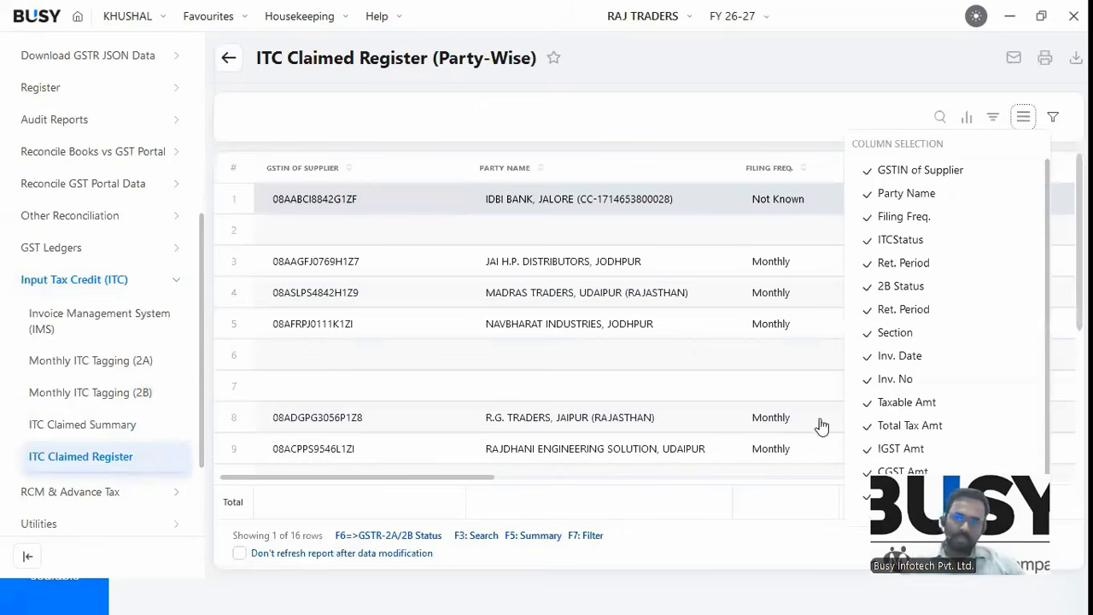
pyautogui.click(637, 567)
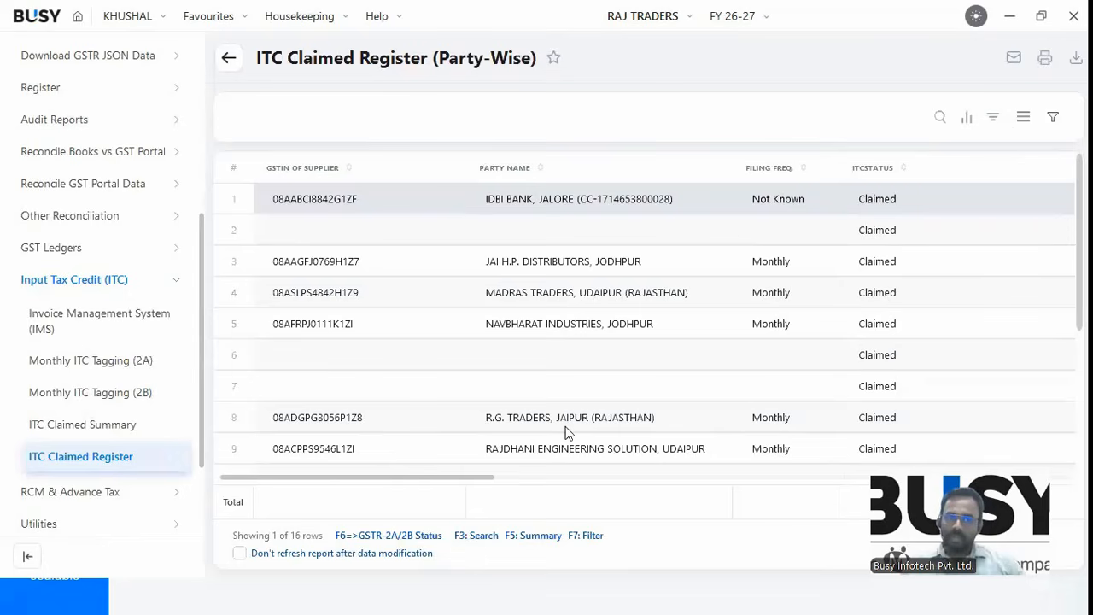
pyautogui.click(569, 332)
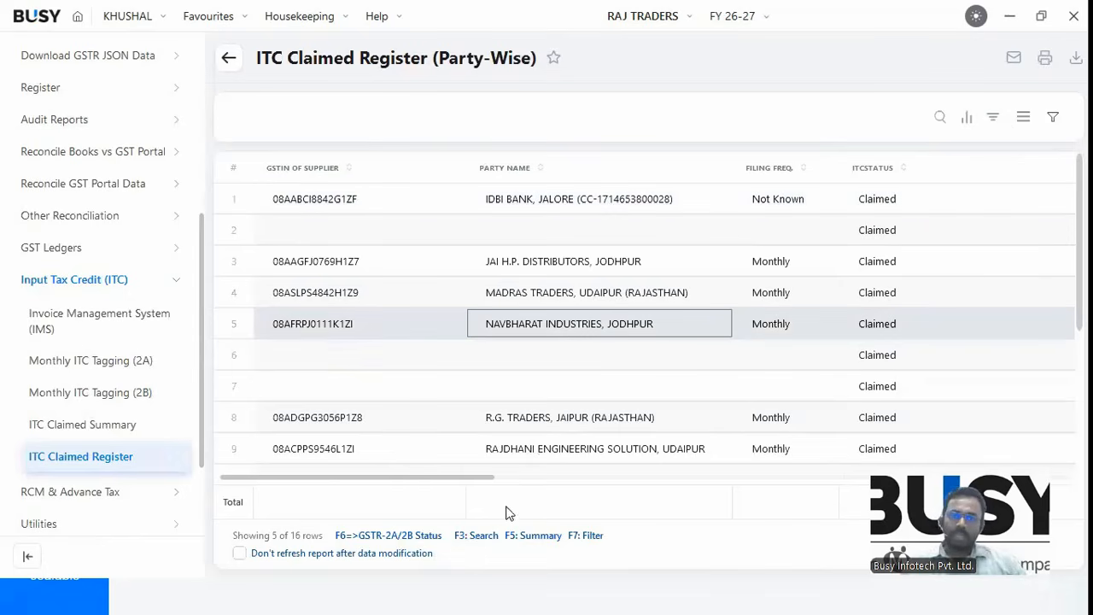
pyautogui.press('F6')
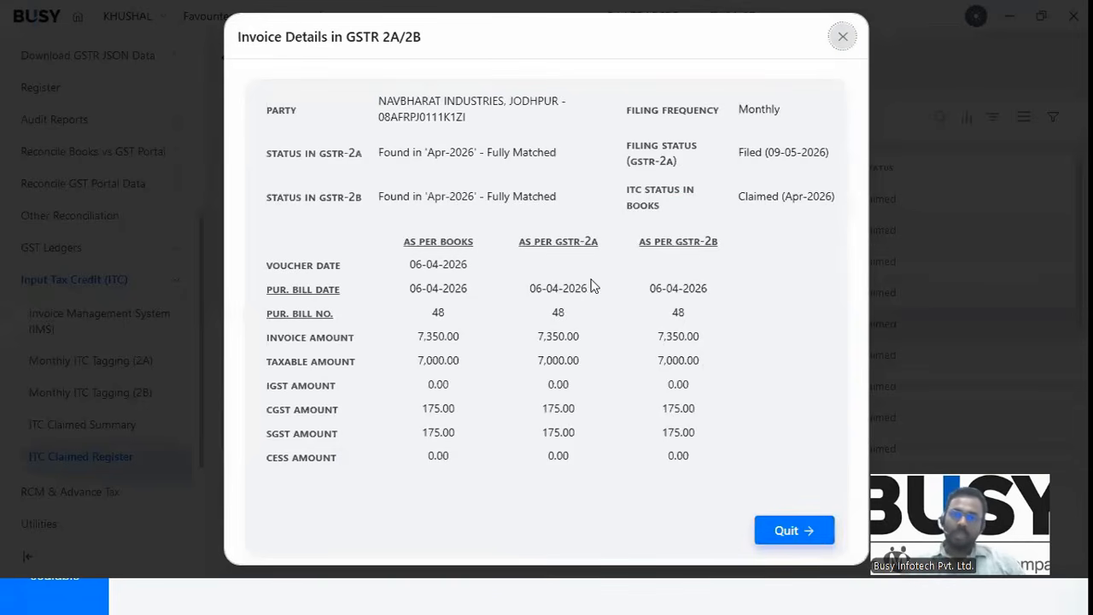
pyautogui.press('Escape')
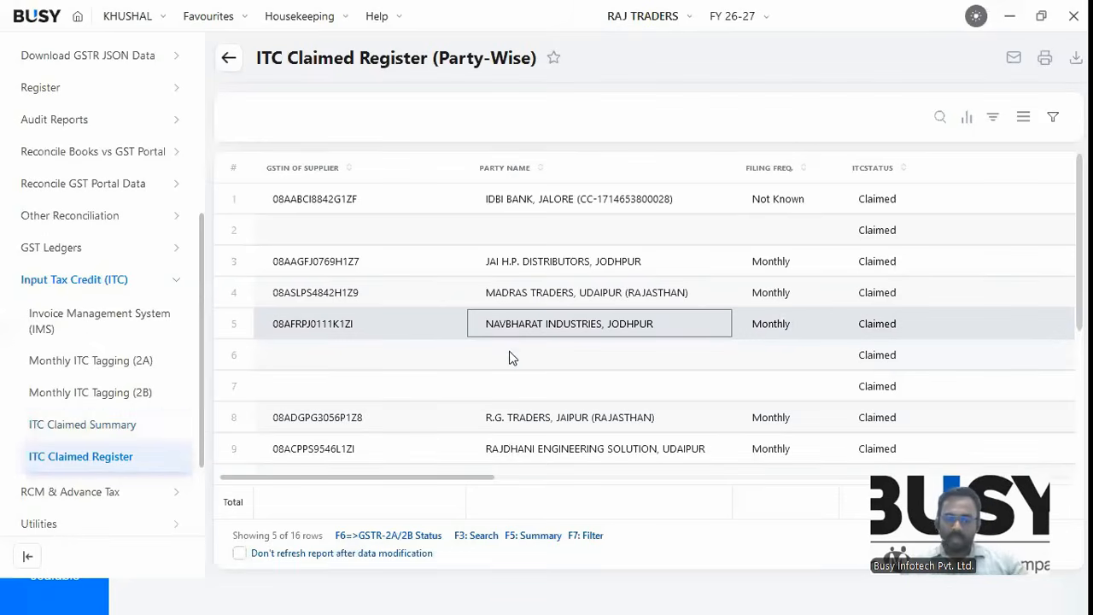
pyautogui.press('F6')
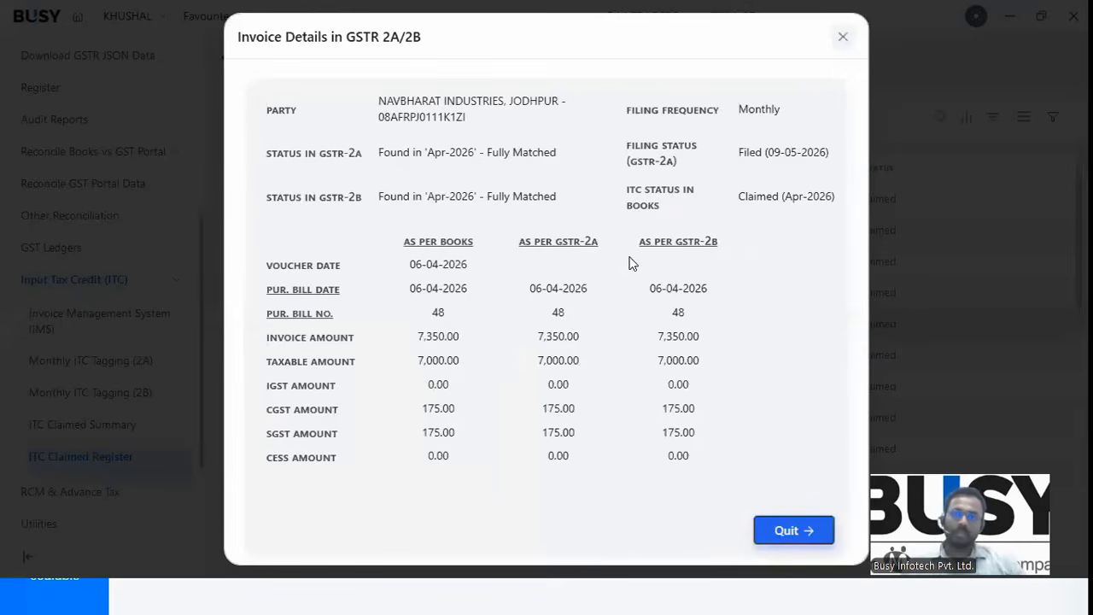
pyautogui.press('Escape')
# Expand the GST Return reports in the sidebar.
pyautogui.scroll(2, 77, 184)
pyautogui.scroll(1, 96, 196)
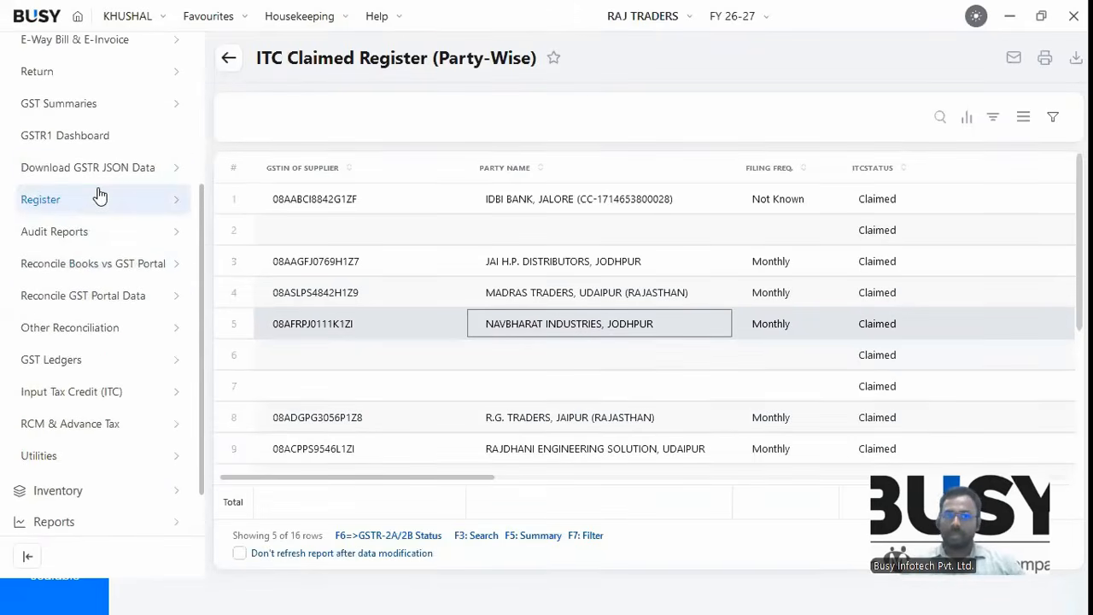
pyautogui.scroll(1, 101, 192)
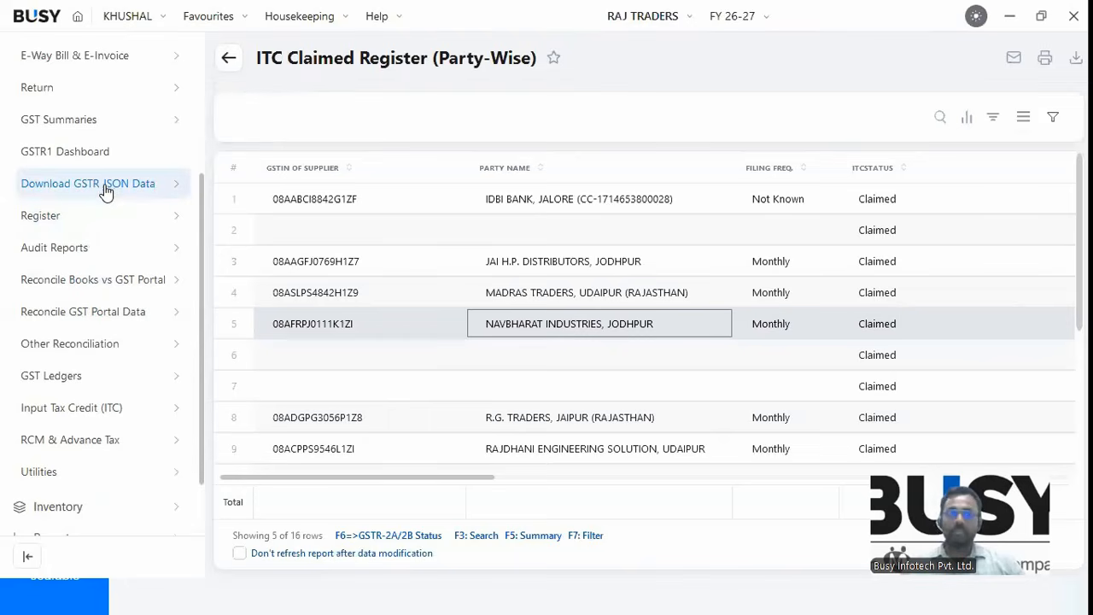
pyautogui.scroll(1, 61, 141)
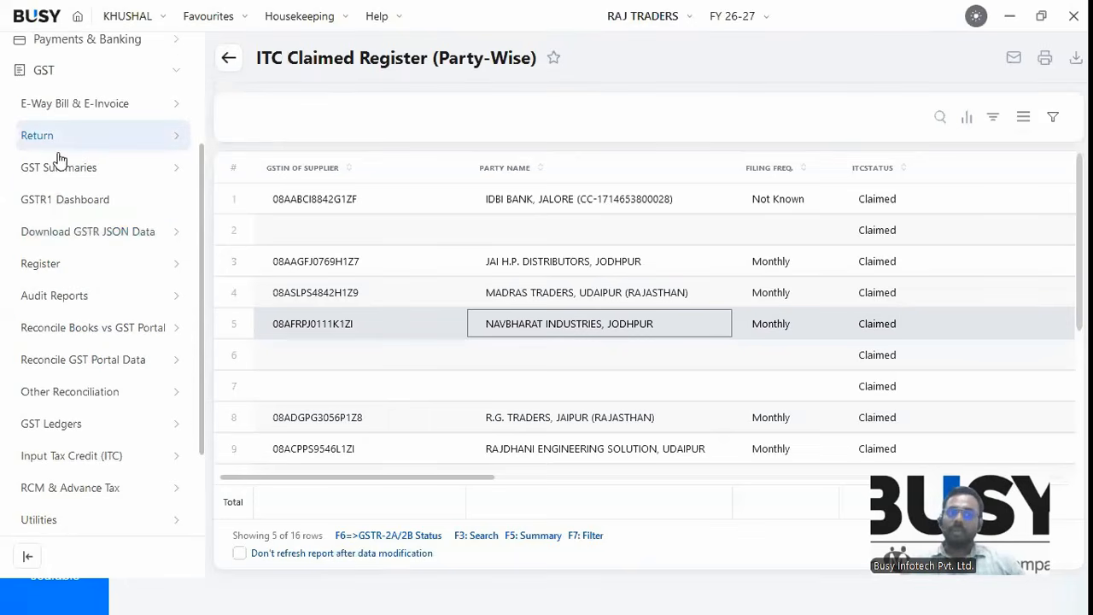
pyautogui.click(59, 138)
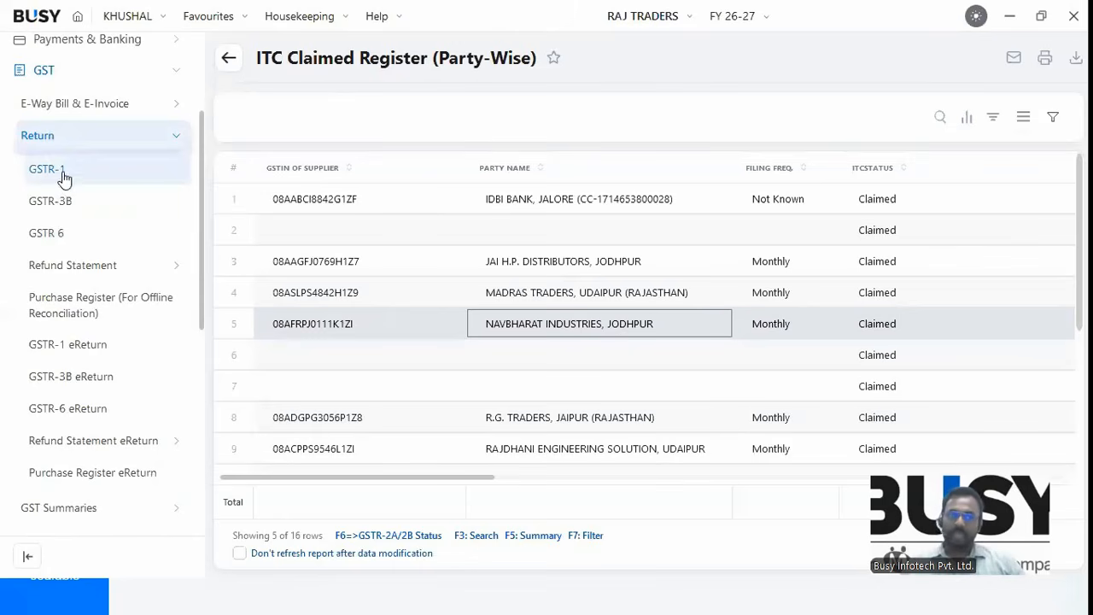
# Open the GSTR-1 report and look at its export options without exporting.
pyautogui.click(46, 175)
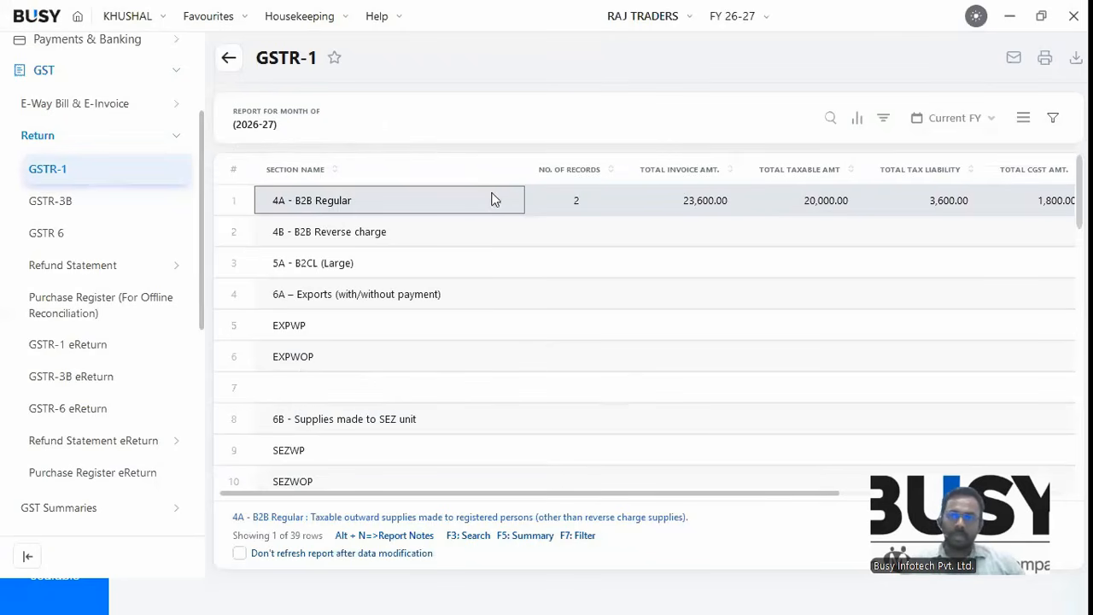
pyautogui.click(1076, 58)
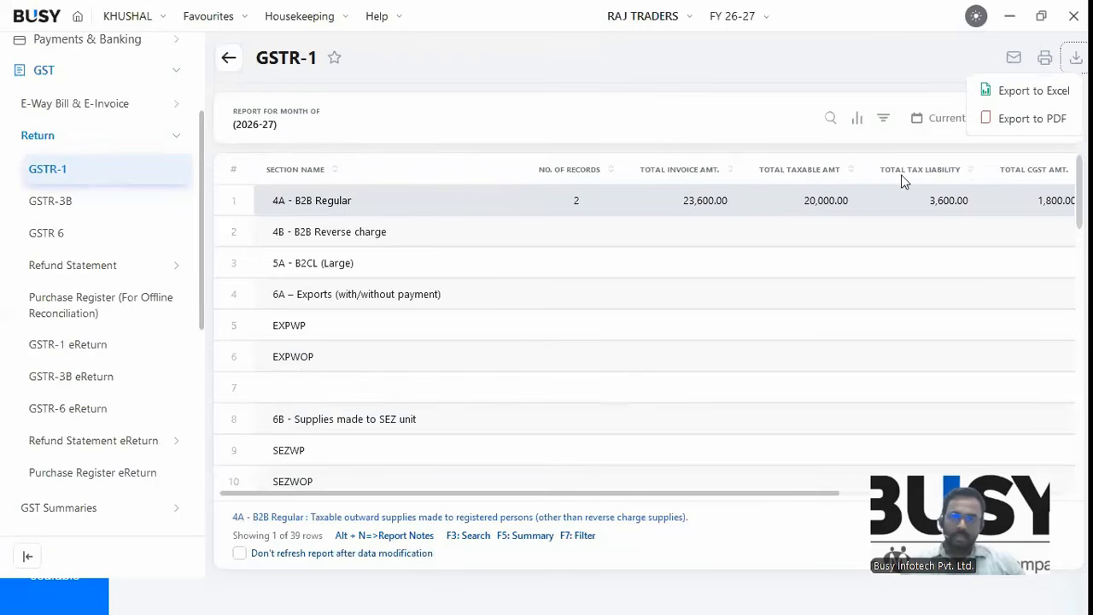
pyautogui.click(235, 267)
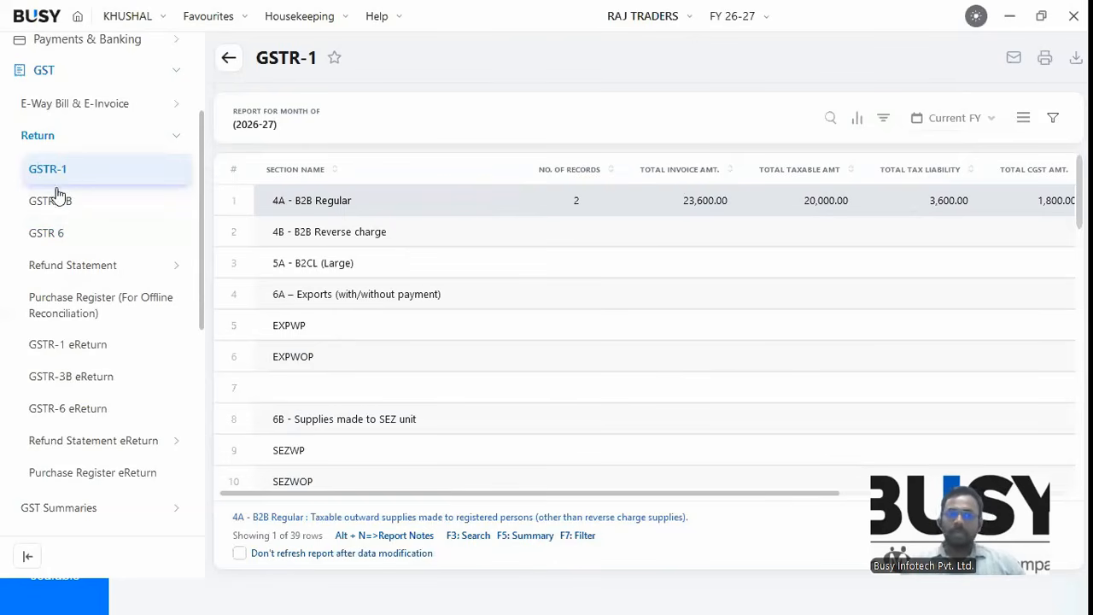
# Collapse the Return reports and expand GST Ledgers in the sidebar.
pyautogui.click(45, 145)
pyautogui.click(40, 78)
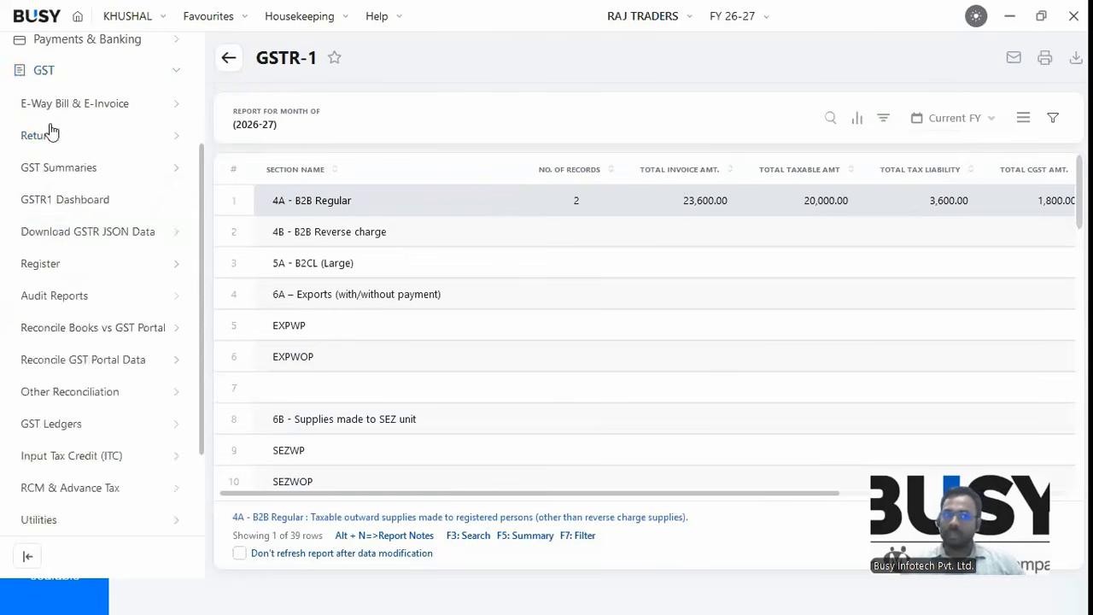
pyautogui.click(56, 251)
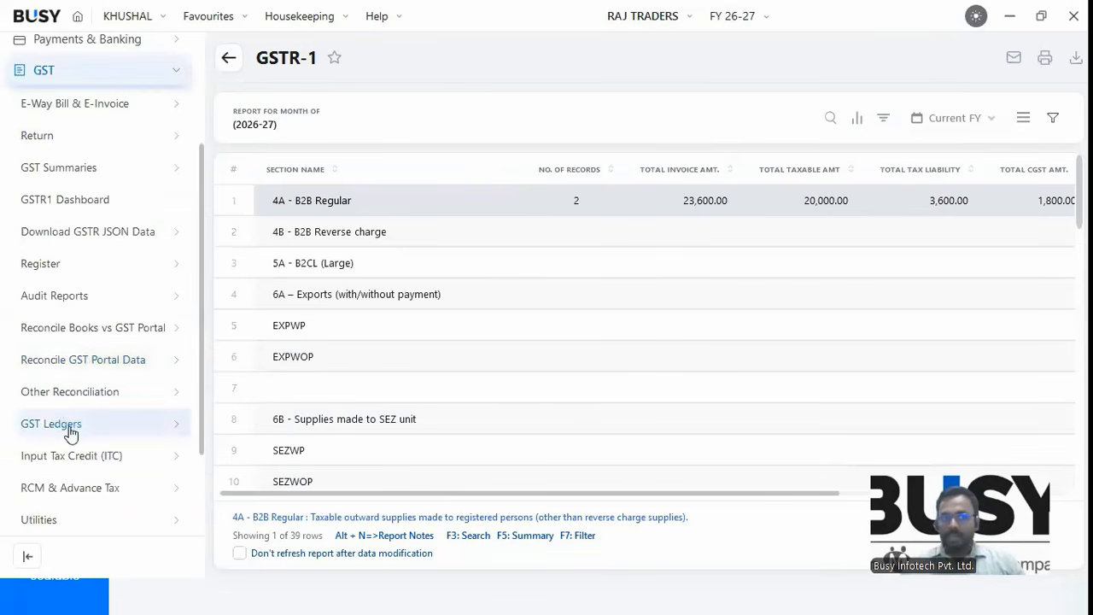
pyautogui.click(70, 427)
pyautogui.scroll(-1, 74, 396)
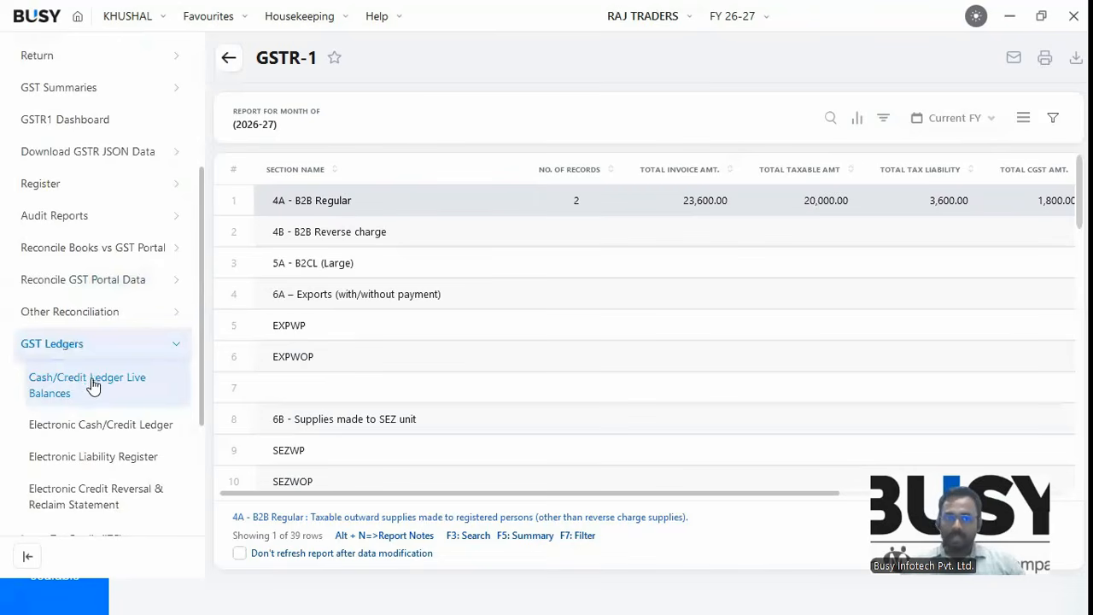
# Open Cash/Credit Ledger Live Balances and dismiss both OTP prompts, leaving no data.
pyautogui.click(85, 391)
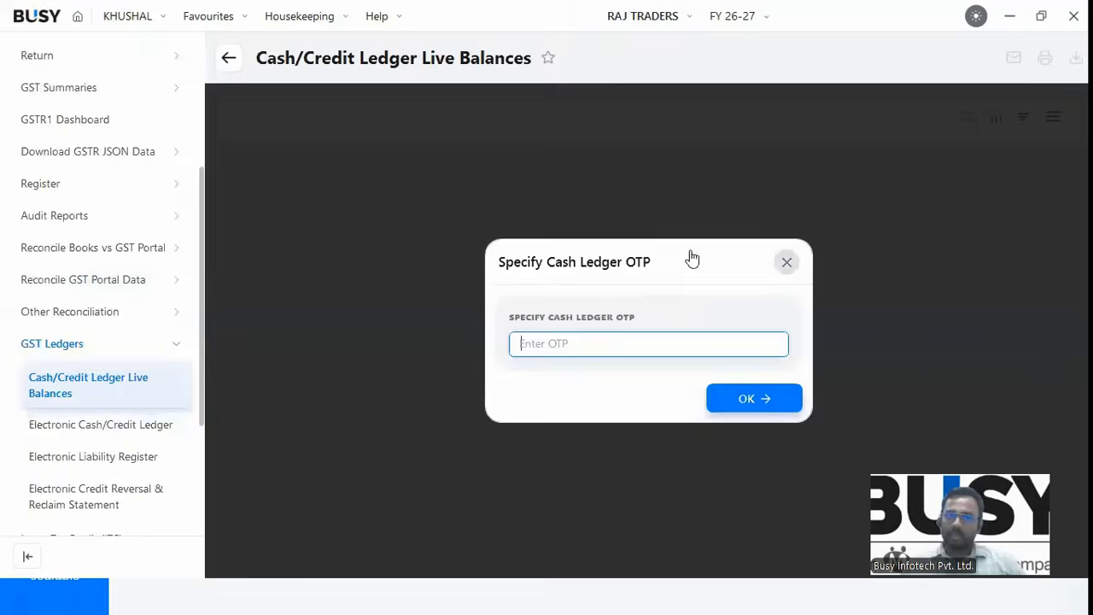
pyautogui.click(786, 263)
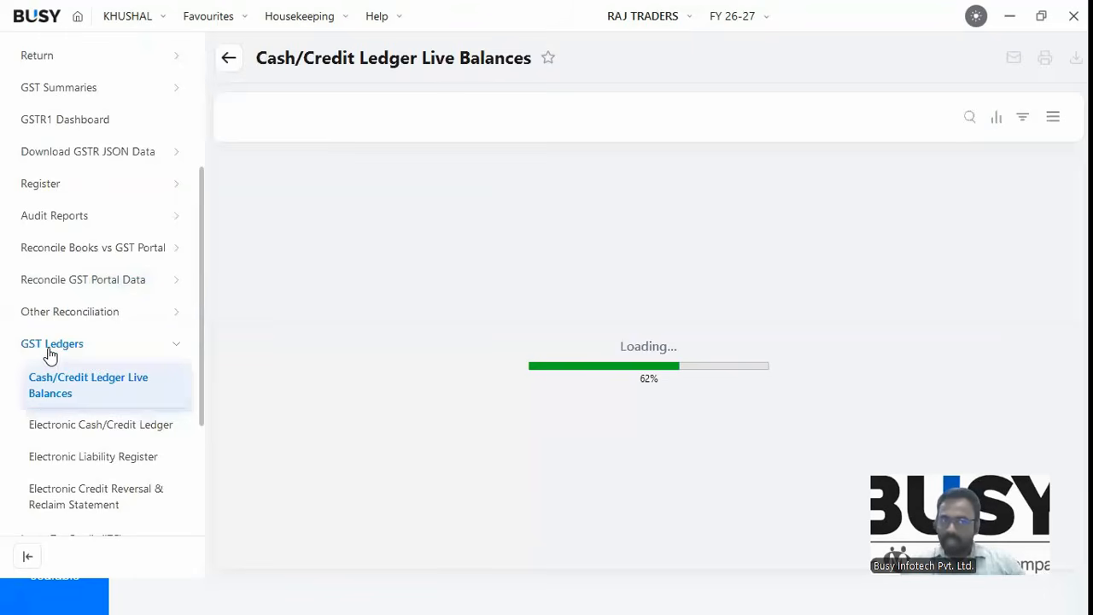
pyautogui.click(49, 353)
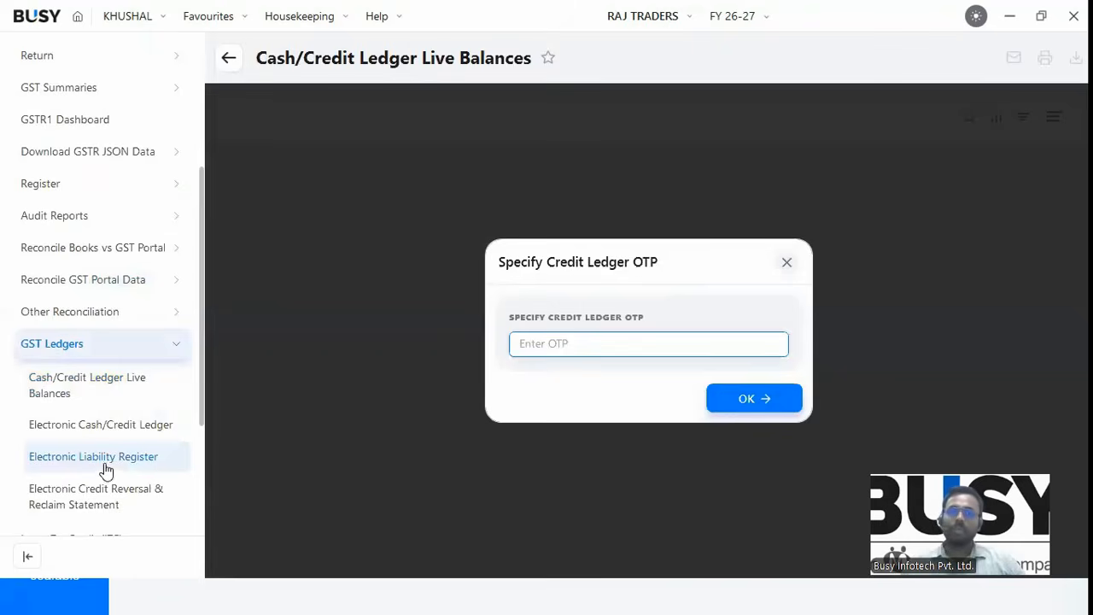
pyautogui.click(786, 264)
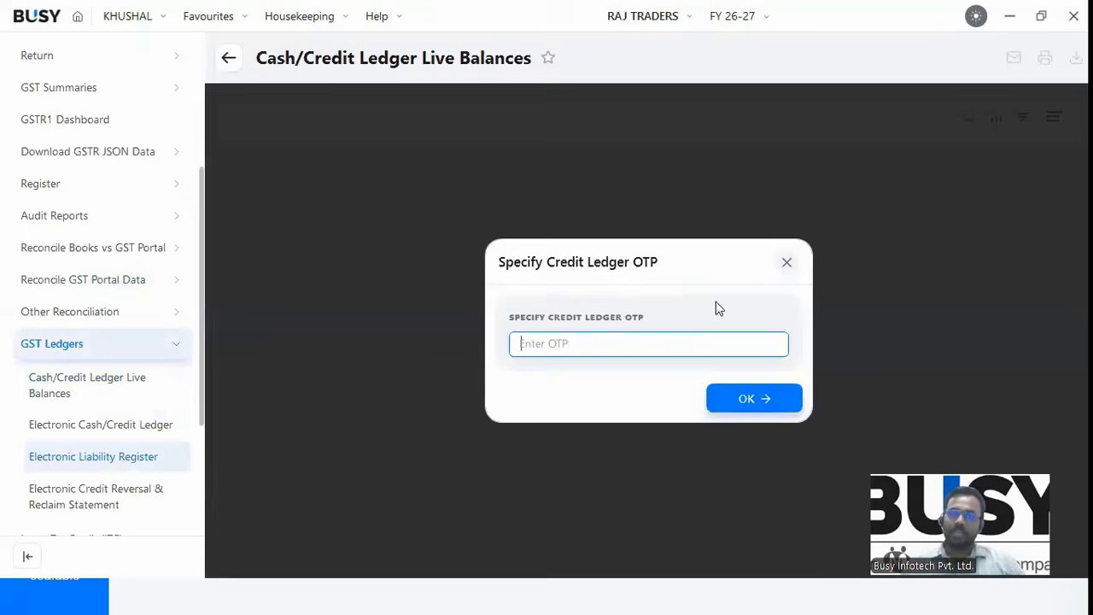
pyautogui.press('Return')
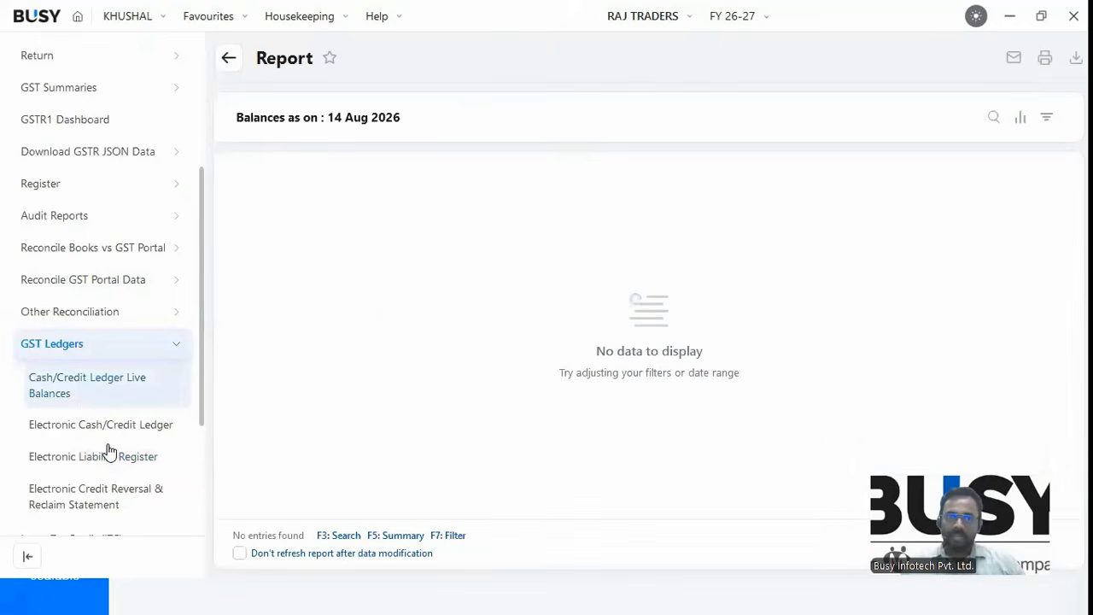
# Open the GSTR-3B return report from the Return group.
pyautogui.scroll(-1, 107, 451)
pyautogui.click(88, 509)
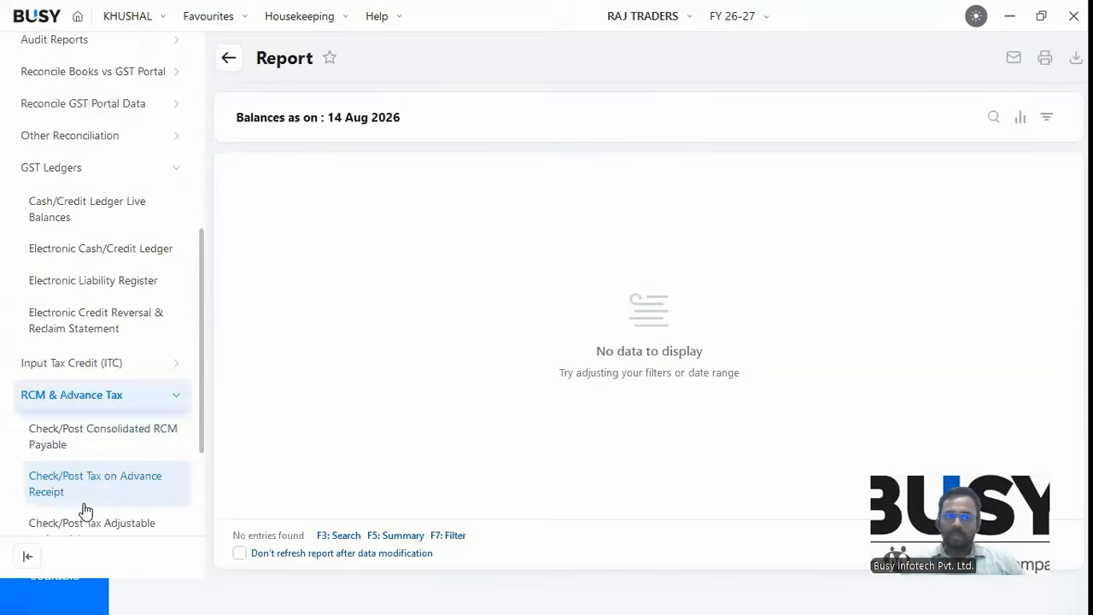
pyautogui.click(50, 147)
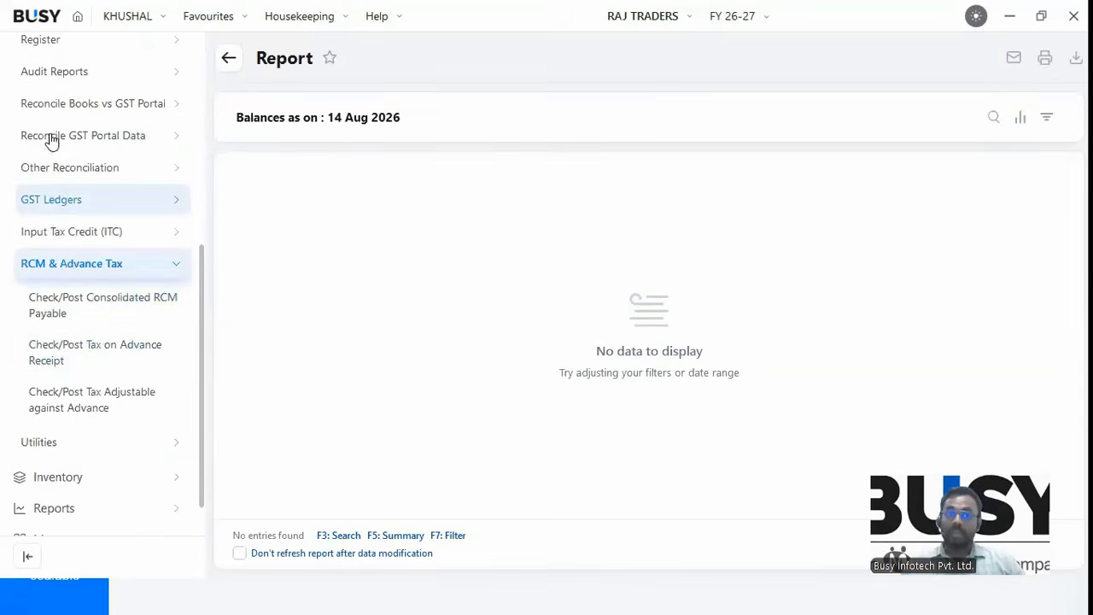
pyautogui.scroll(1, 54, 158)
pyautogui.scroll(1, 68, 151)
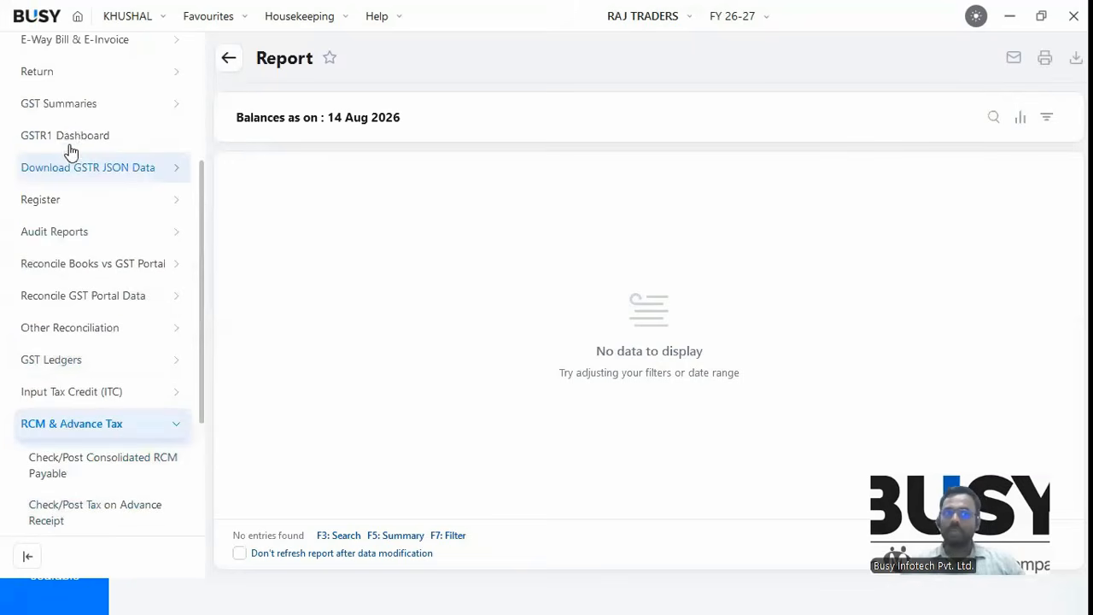
pyautogui.scroll(1, 64, 143)
pyautogui.click(58, 210)
pyautogui.click(43, 94)
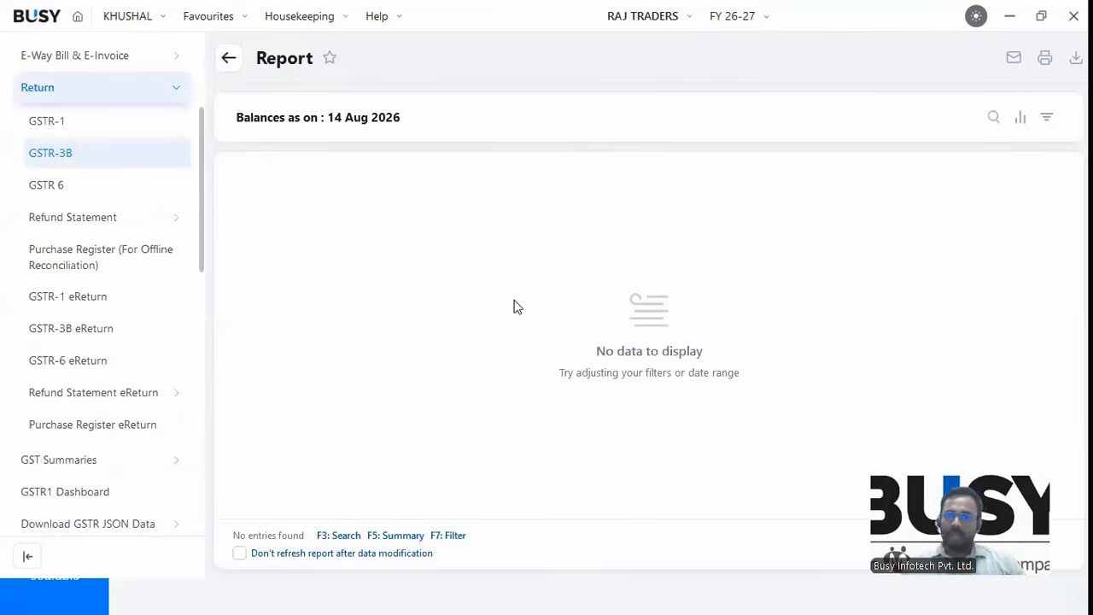
# Scroll through GSTR-3B, then open the GSTR 6 B2B ITC distribution list.
pyautogui.scroll(-3, 459, 419)
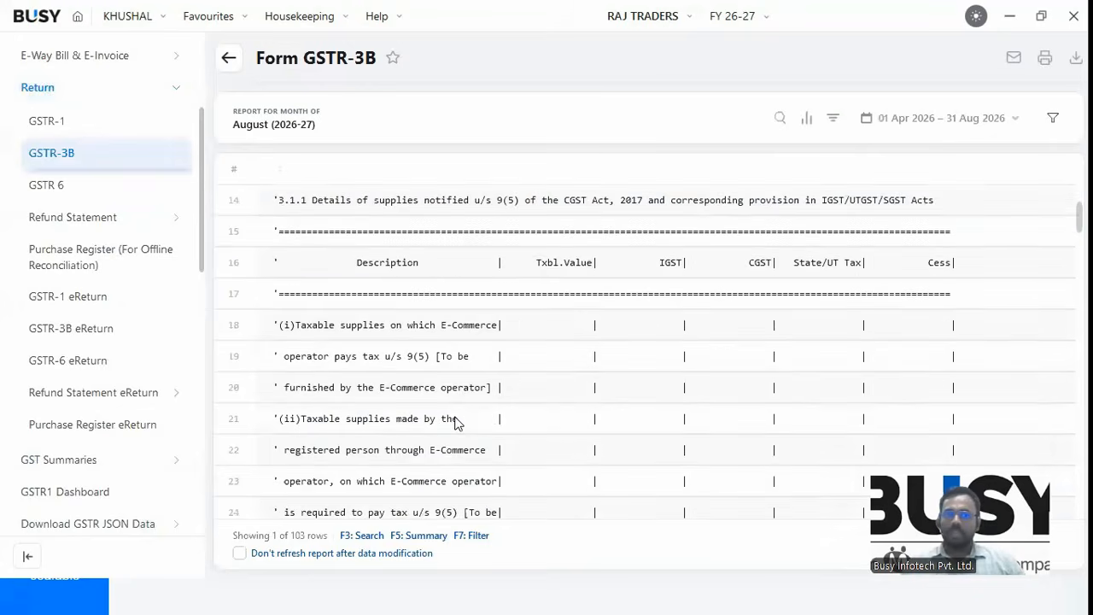
pyautogui.scroll(-1, 444, 431)
pyautogui.scroll(-8, 423, 432)
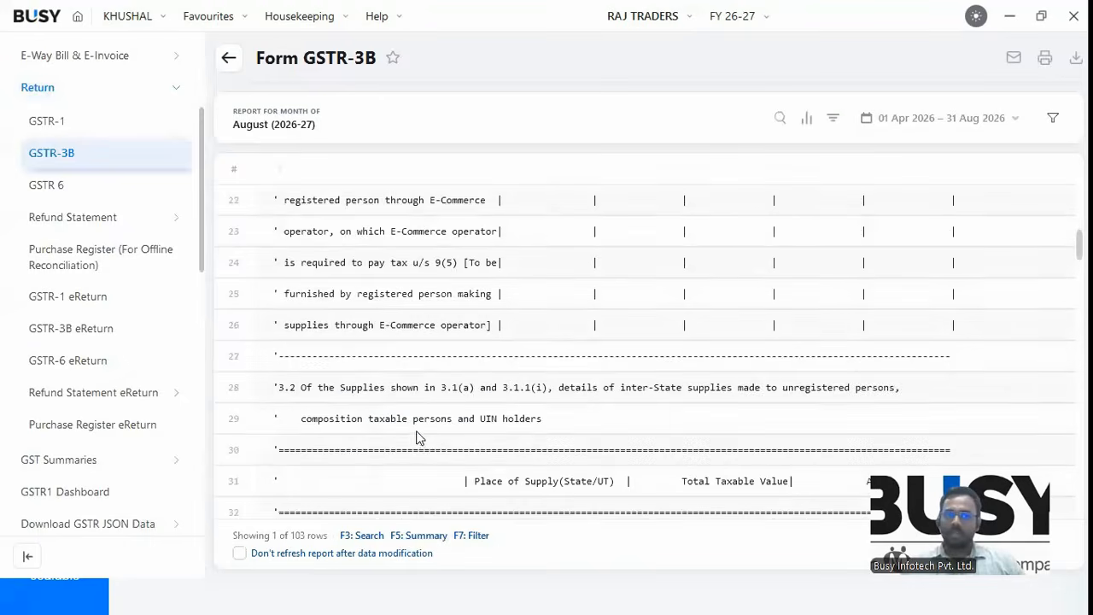
pyautogui.click(72, 220)
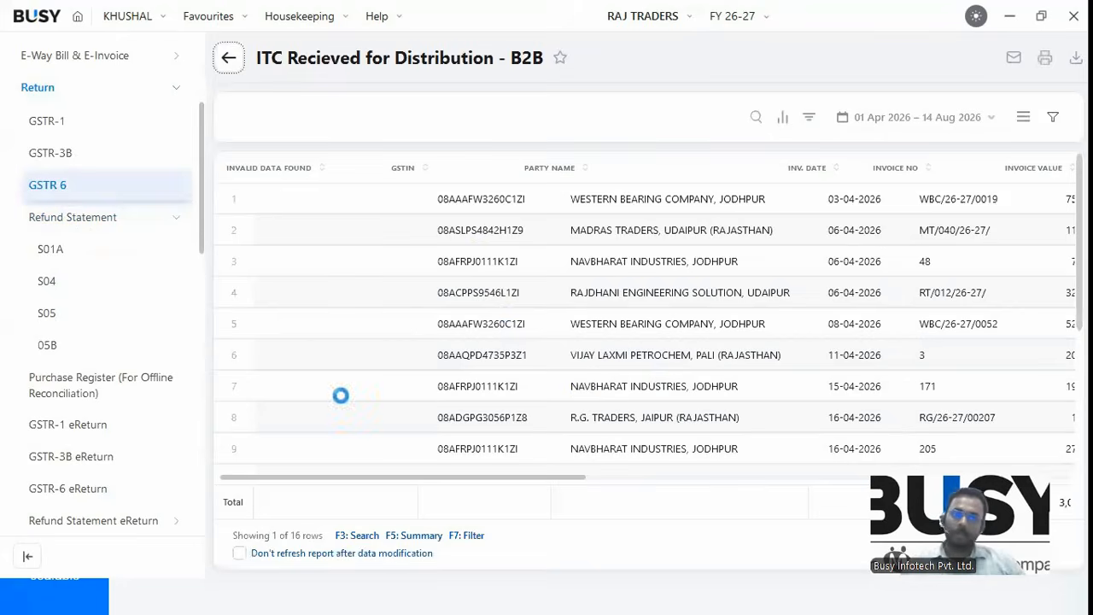
pyautogui.hotkey('alt', 'Tab')
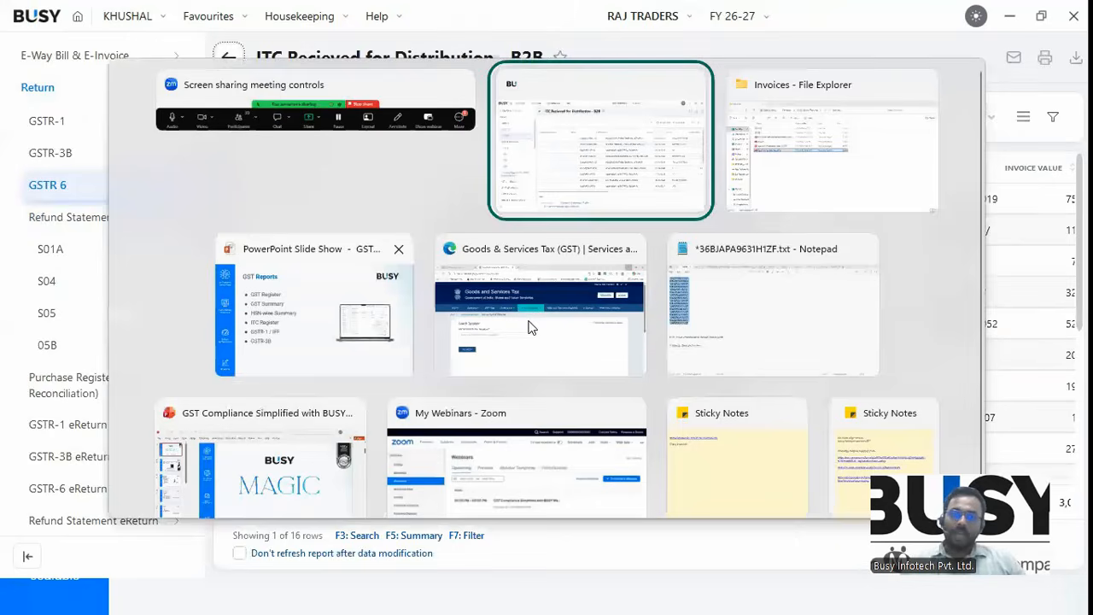
pyautogui.hotkey('alt', 'Tab')
pyautogui.hotkey('alt', 'Tab')
pyautogui.hotkey('alt', 'Tab')
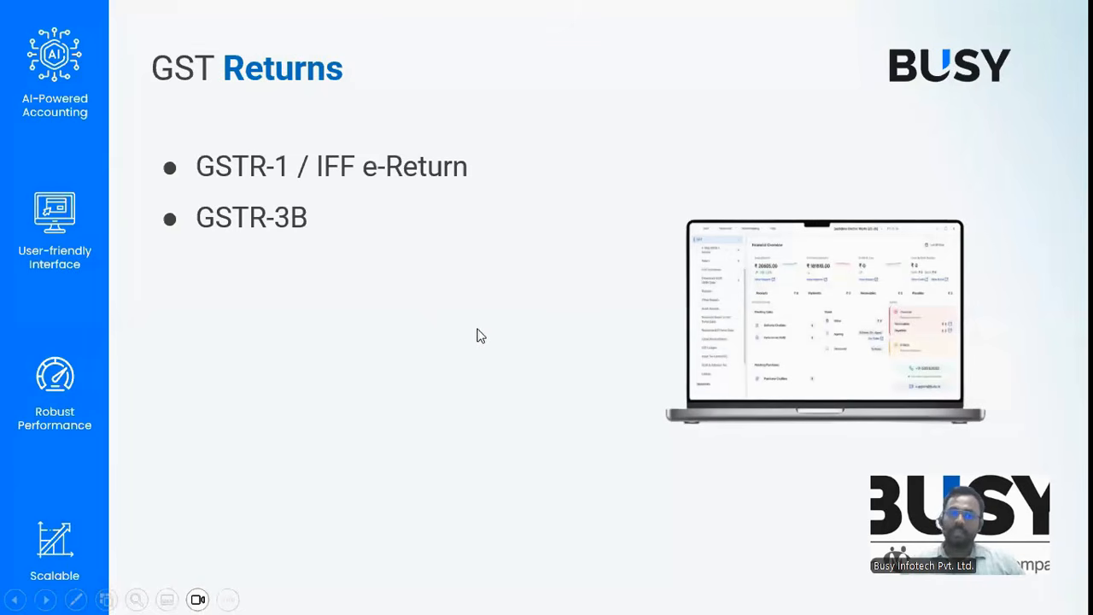
pyautogui.hotkey('alt', 'Tab')
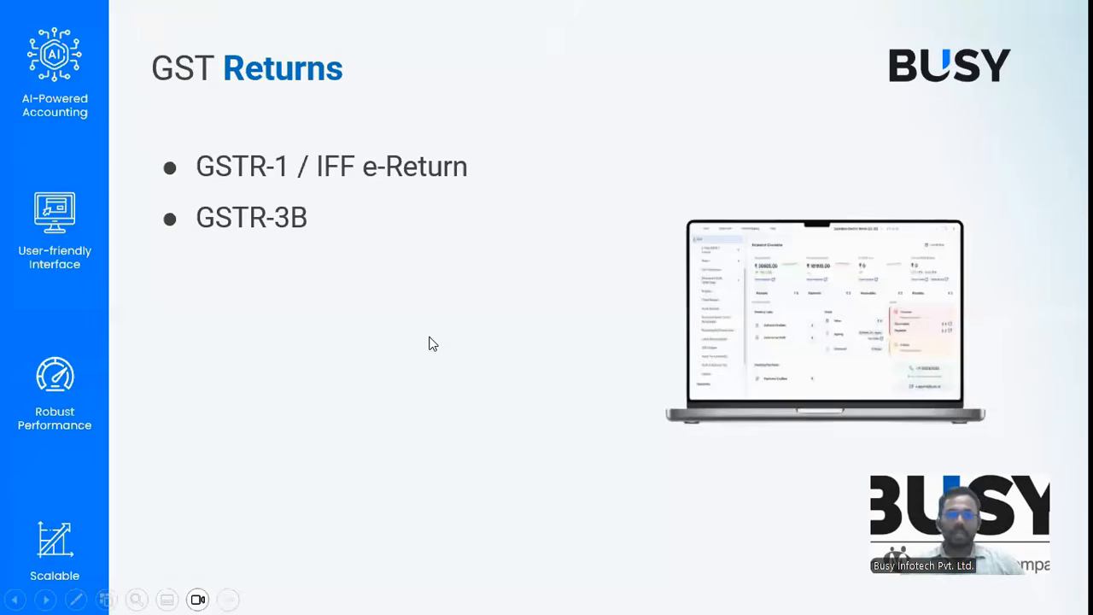
pyautogui.hotkey('alt', 'Tab')
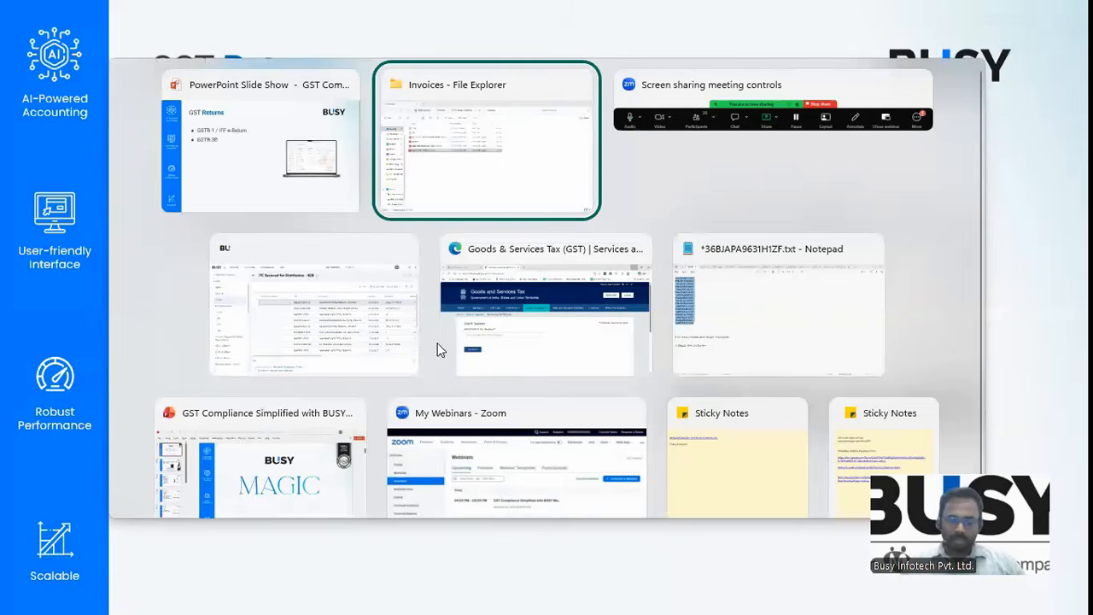
pyautogui.press('super+d')
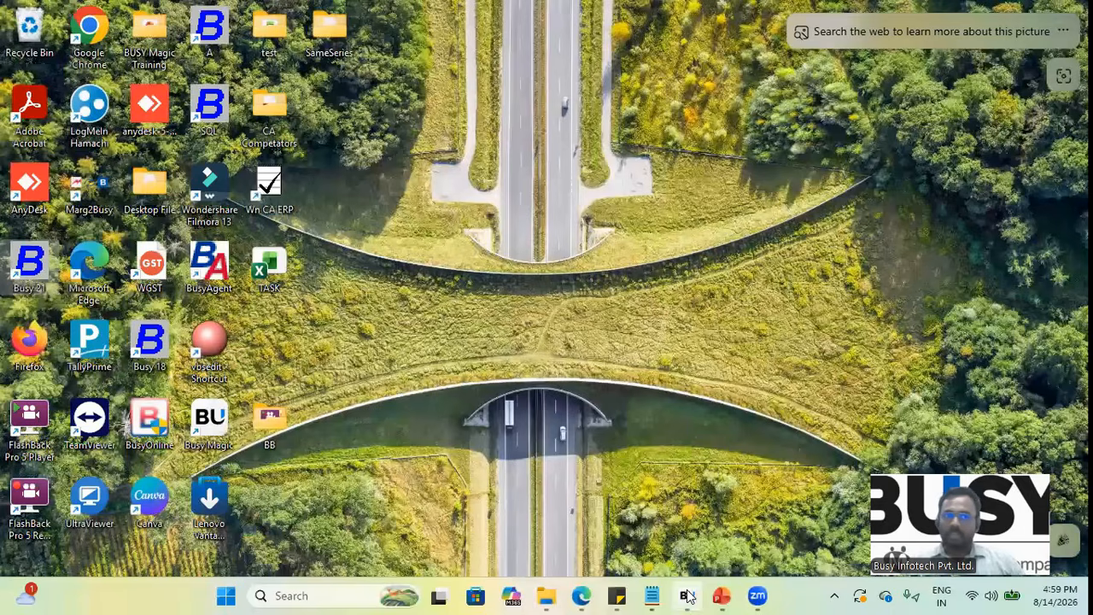
# Open the GSTR-1 Dashboard, view the GSTR-1 section summary, and return.
pyautogui.press('super+d')
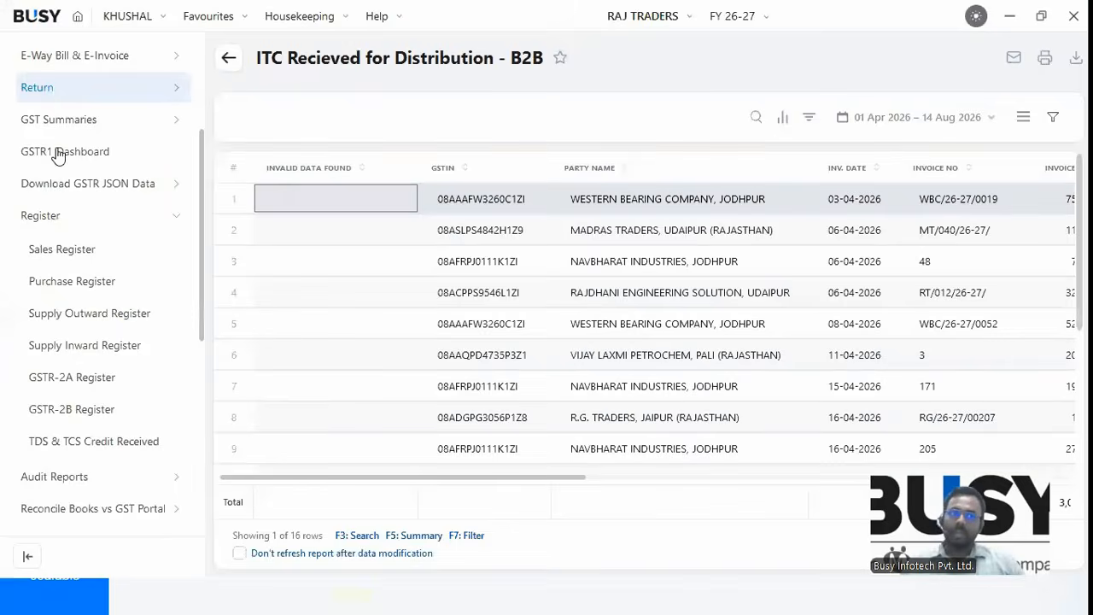
pyautogui.click(51, 89)
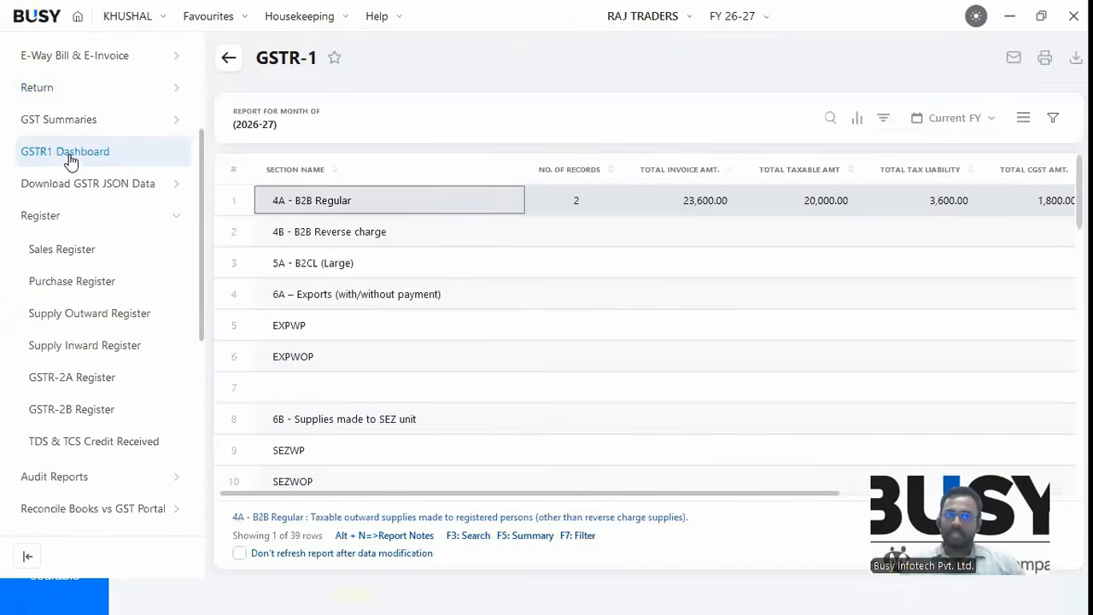
pyautogui.click(73, 158)
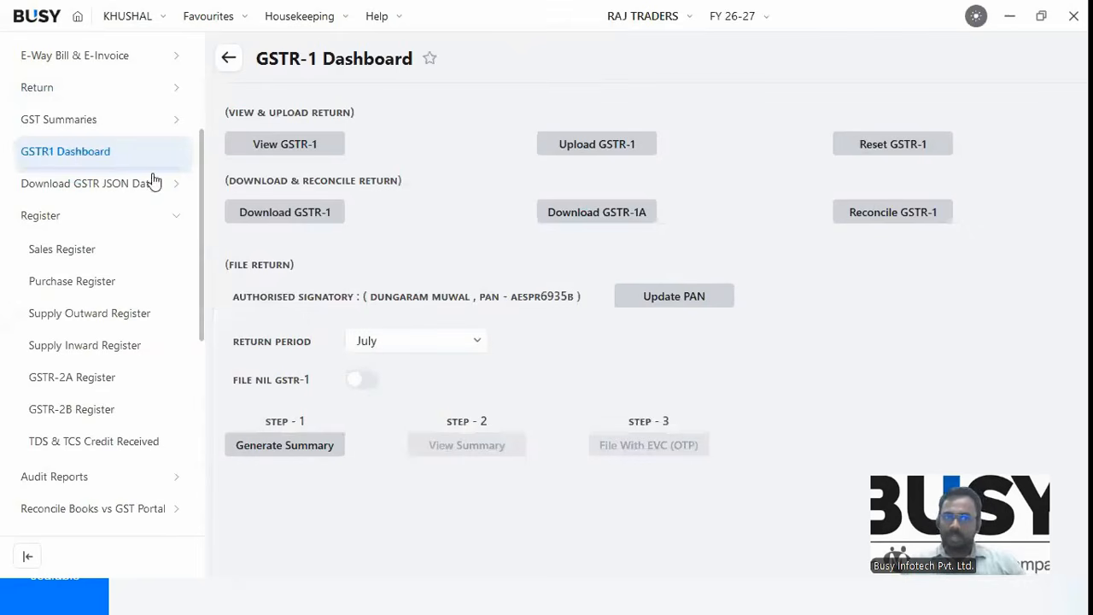
pyautogui.click(331, 152)
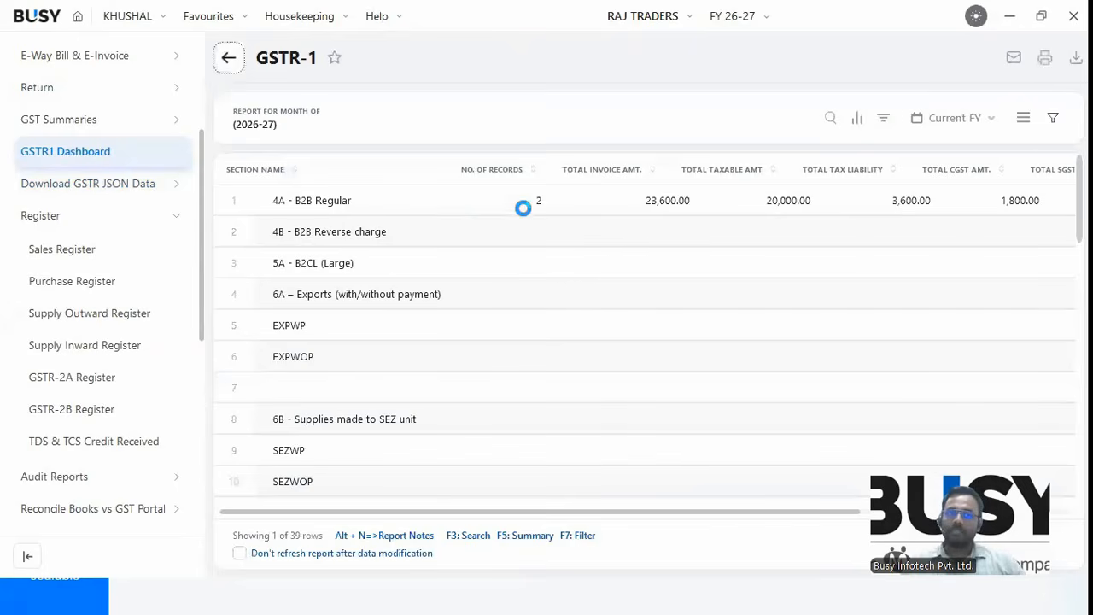
pyautogui.click(77, 151)
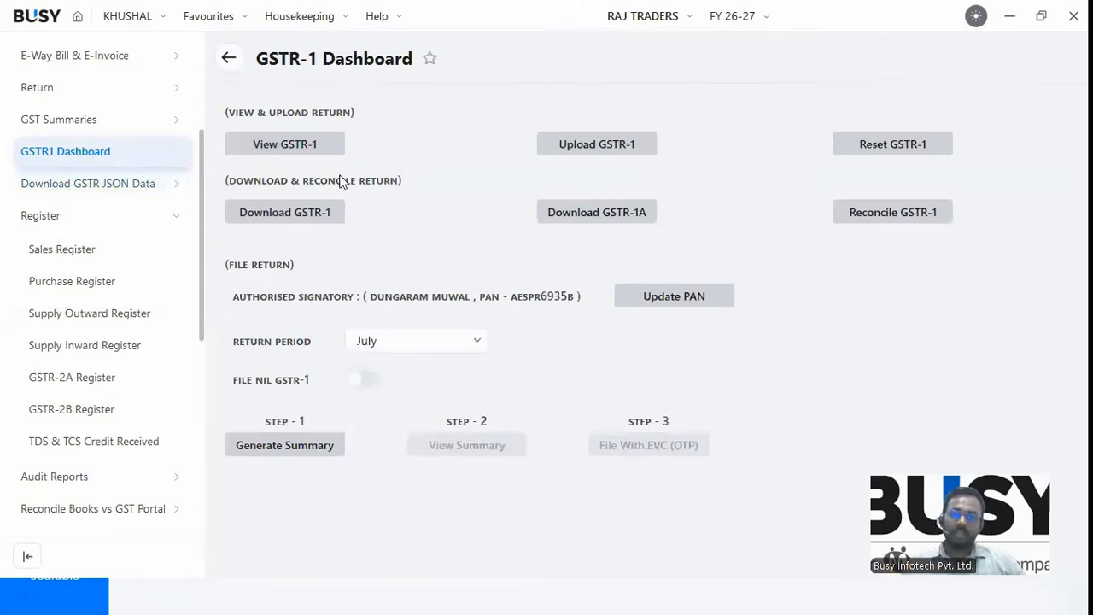
# Keep July as the return period and bring up the Upload GSTR-1 choices.
pyautogui.click(287, 156)
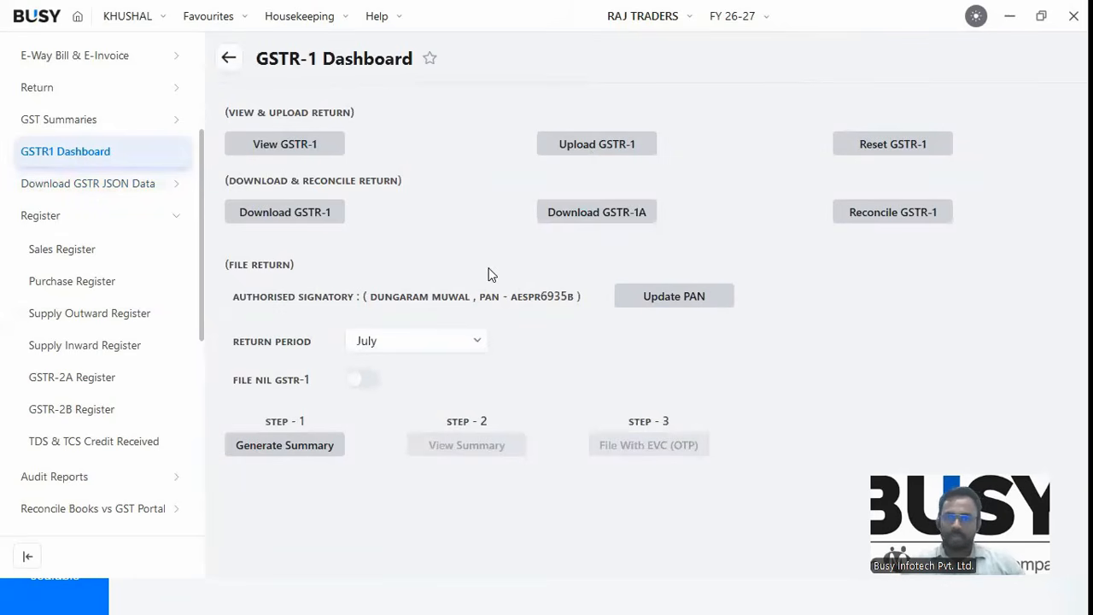
pyautogui.click(452, 341)
pyautogui.click(658, 333)
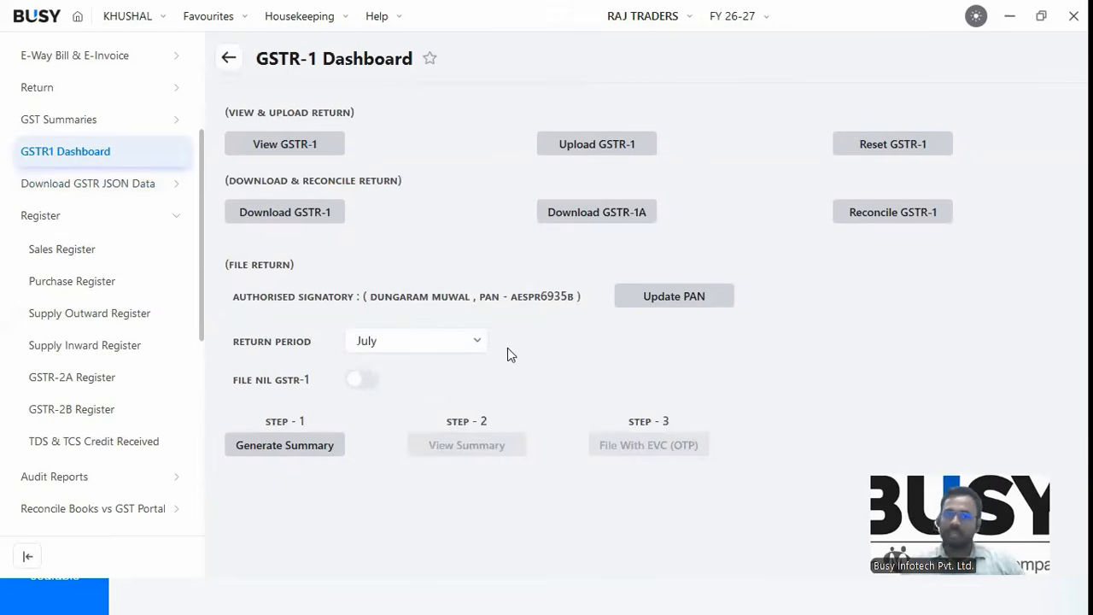
pyautogui.click(619, 158)
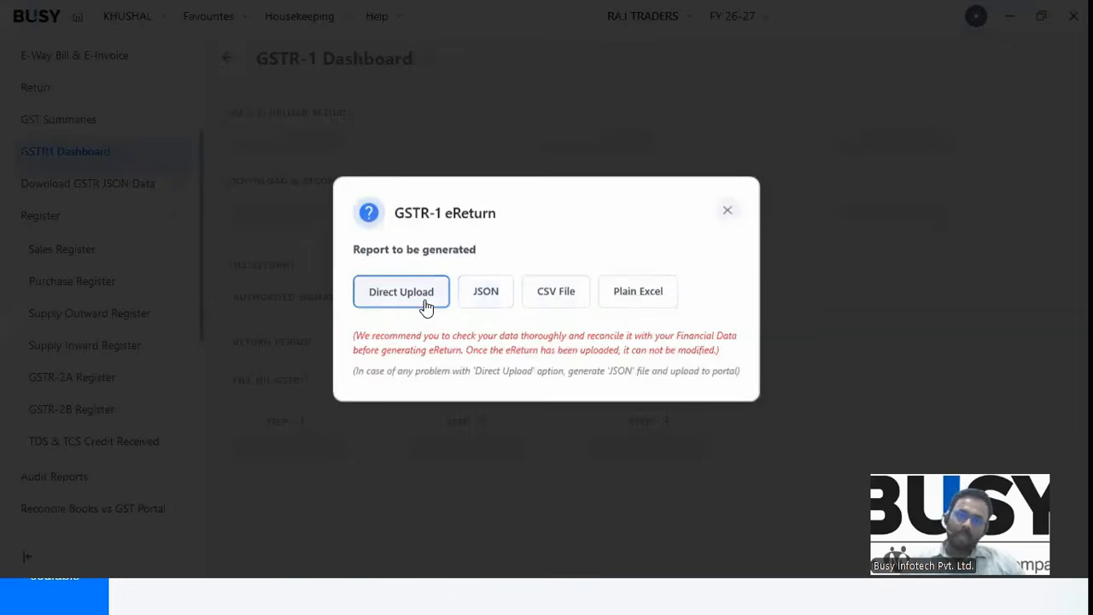
# Dismiss the eReturn dialog, reset GSTR-1, and expand Download GSTR JSON Data.
pyautogui.click(729, 210)
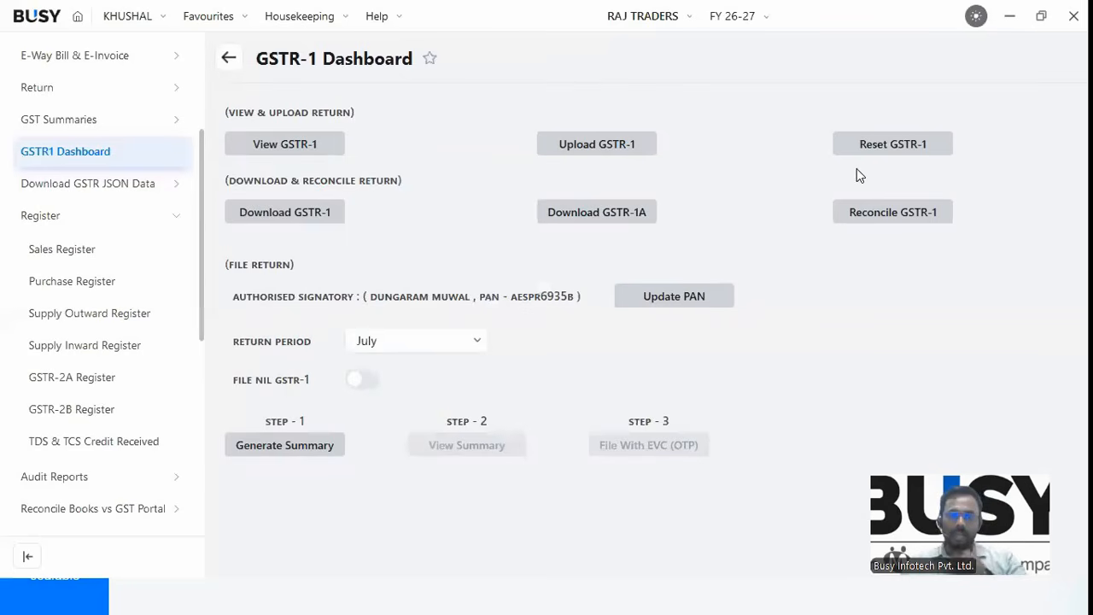
pyautogui.click(916, 150)
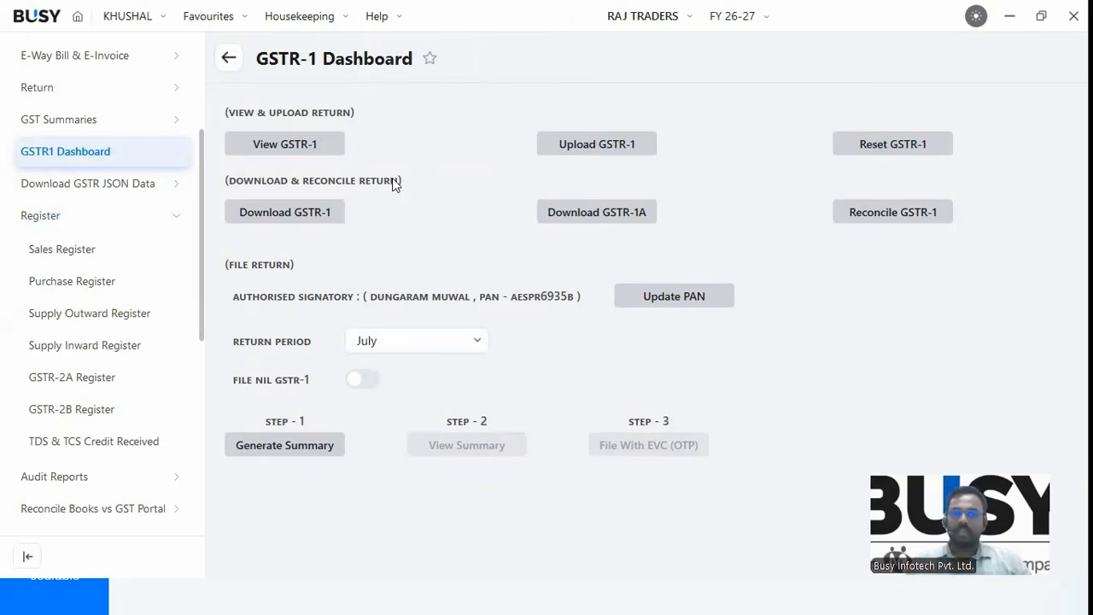
pyautogui.click(75, 194)
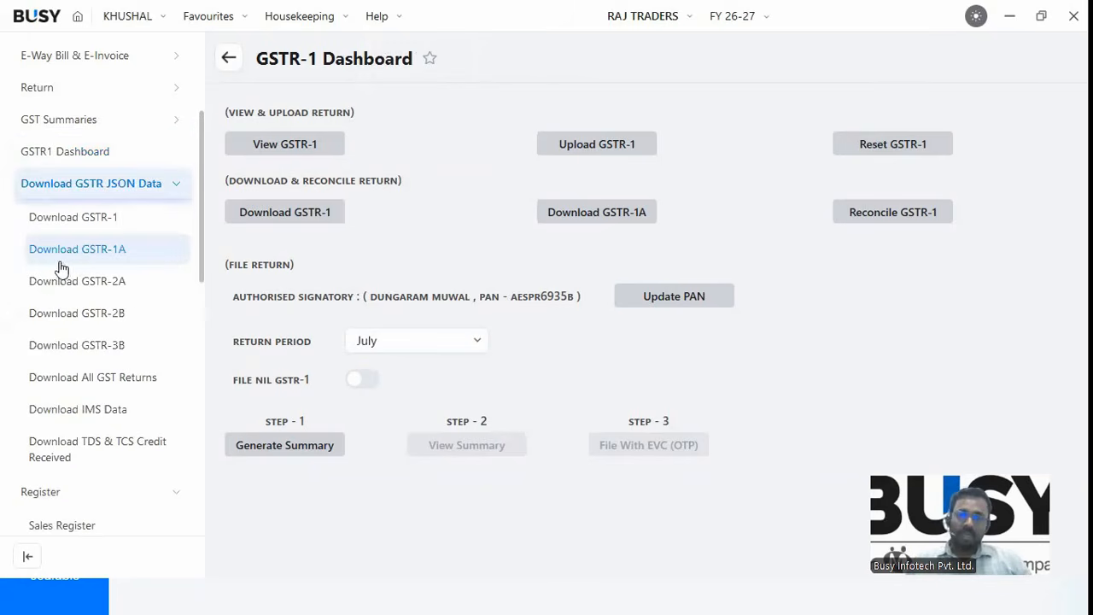
# Collapse the JSON download and register groups and open the GSTR-3B return report.
pyautogui.click(79, 183)
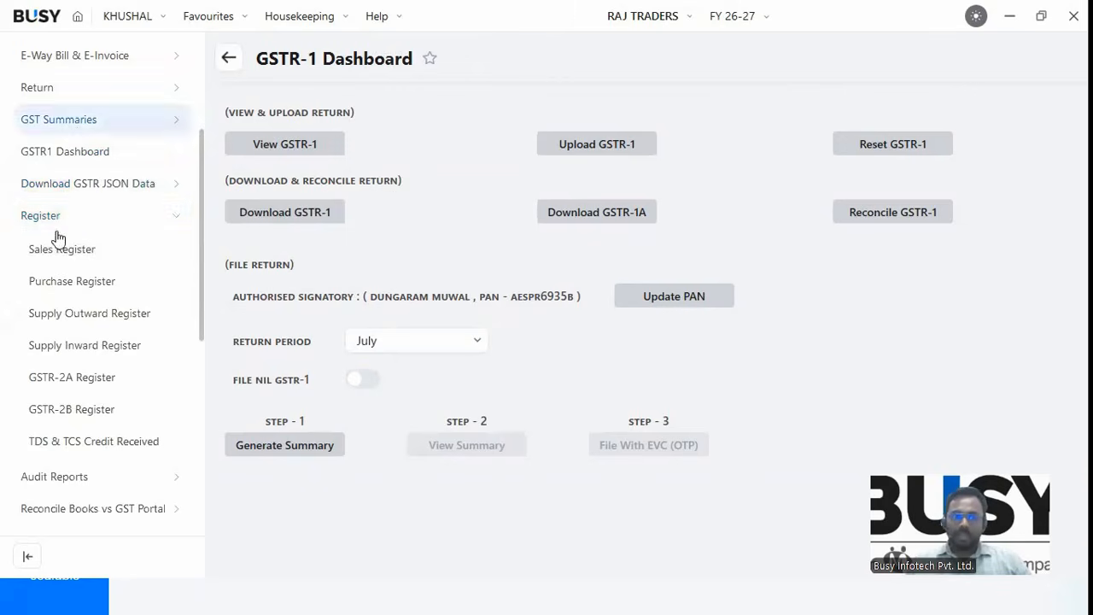
pyautogui.click(52, 217)
pyautogui.click(51, 88)
pyautogui.click(64, 152)
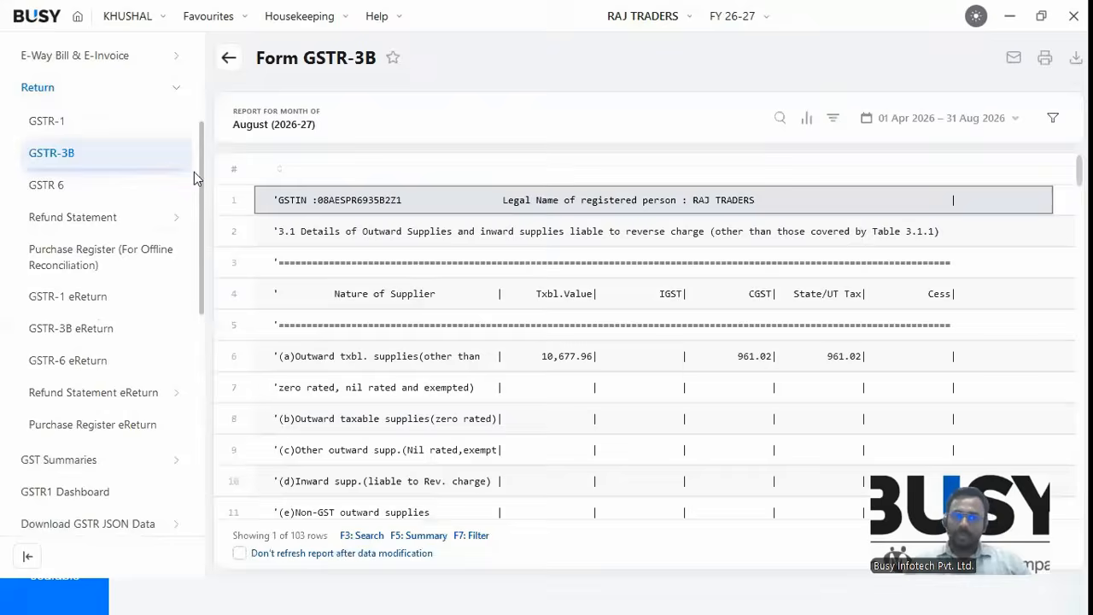
# Check the GSTR-3B eReturn options, then bring up the GSTR-6 eReturn B2B invoice list.
pyautogui.click(74, 340)
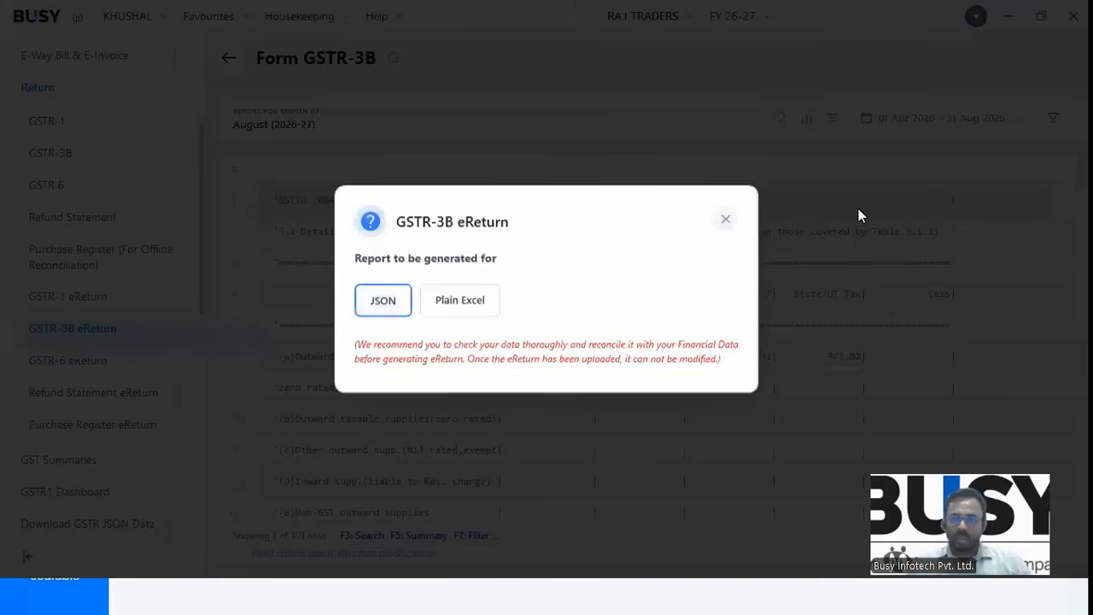
pyautogui.press('Escape')
pyautogui.click(53, 189)
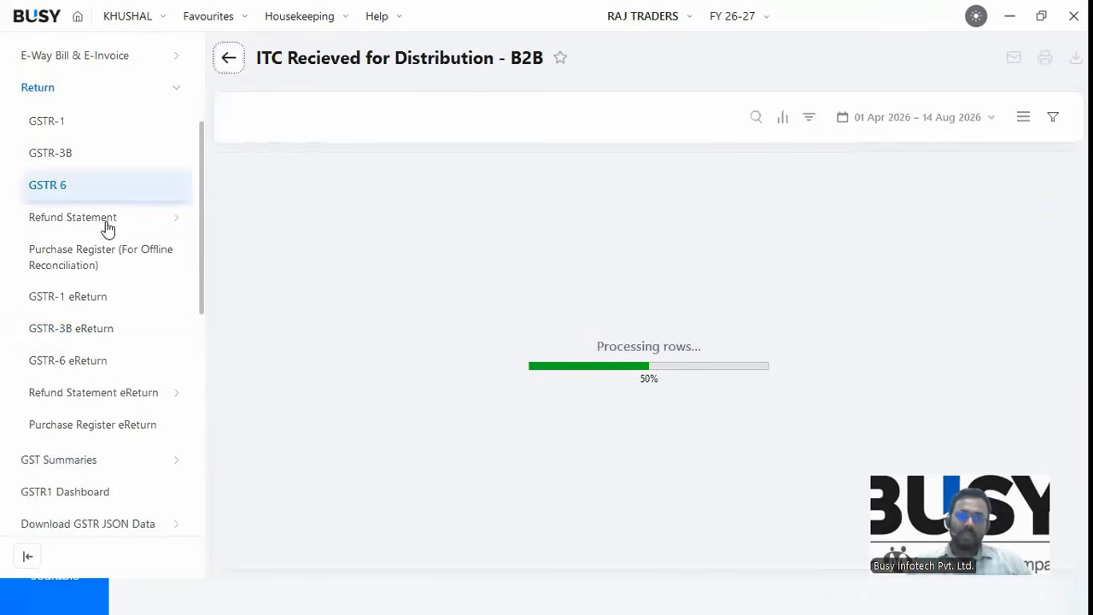
pyautogui.click(86, 365)
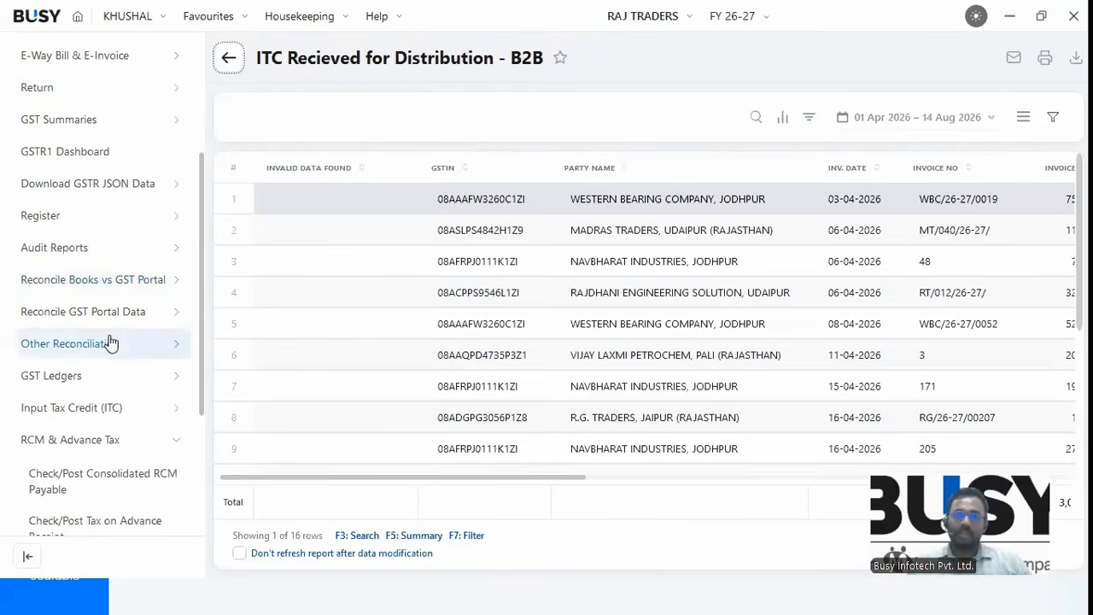
# Show the GST Reconciliation slide covering GSTR-2A/2B, IMS and GSTR-1 vs GSTR-3B, then return to BUSY.
pyautogui.hotkey('alt', 'Tab')
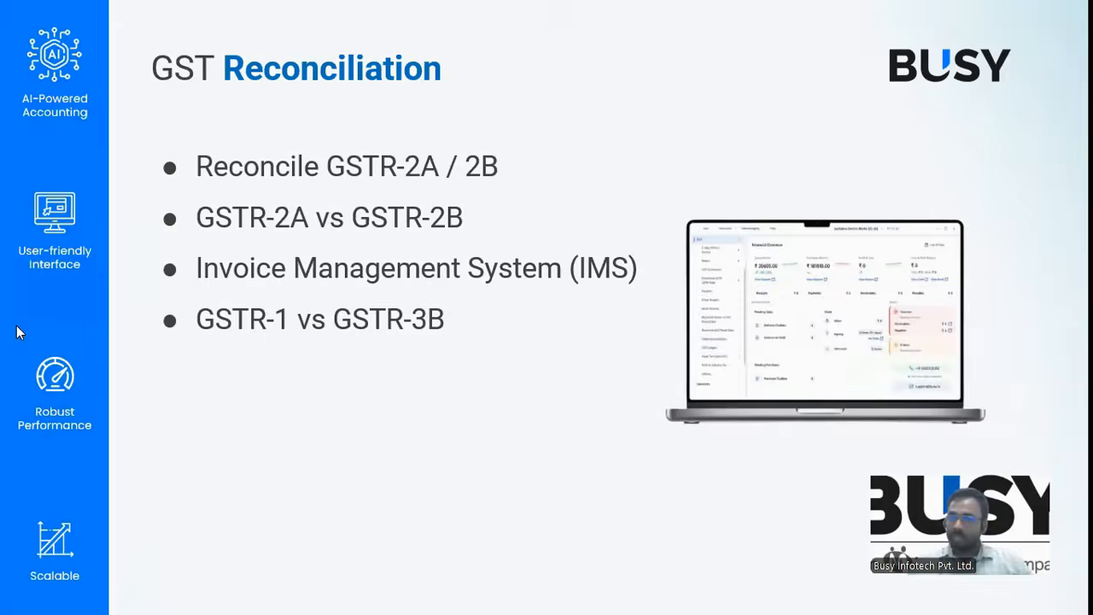
pyautogui.hotkey('alt', 'Tab')
# Open the Download GSTR-1 page, keeping the Automatic saving mode.
pyautogui.click(42, 89)
pyautogui.click(41, 91)
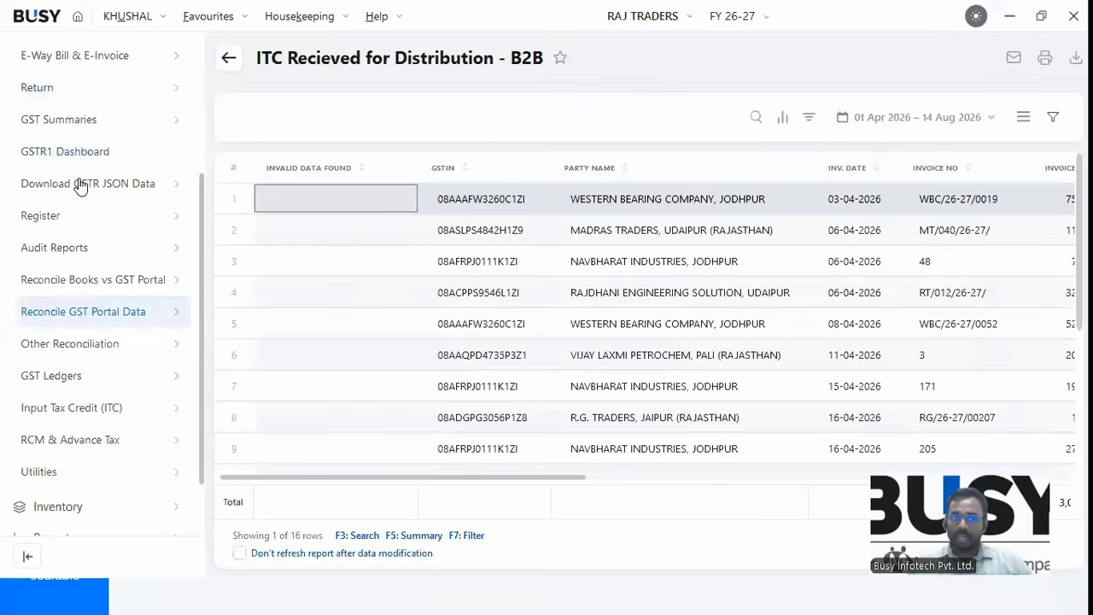
pyautogui.click(72, 186)
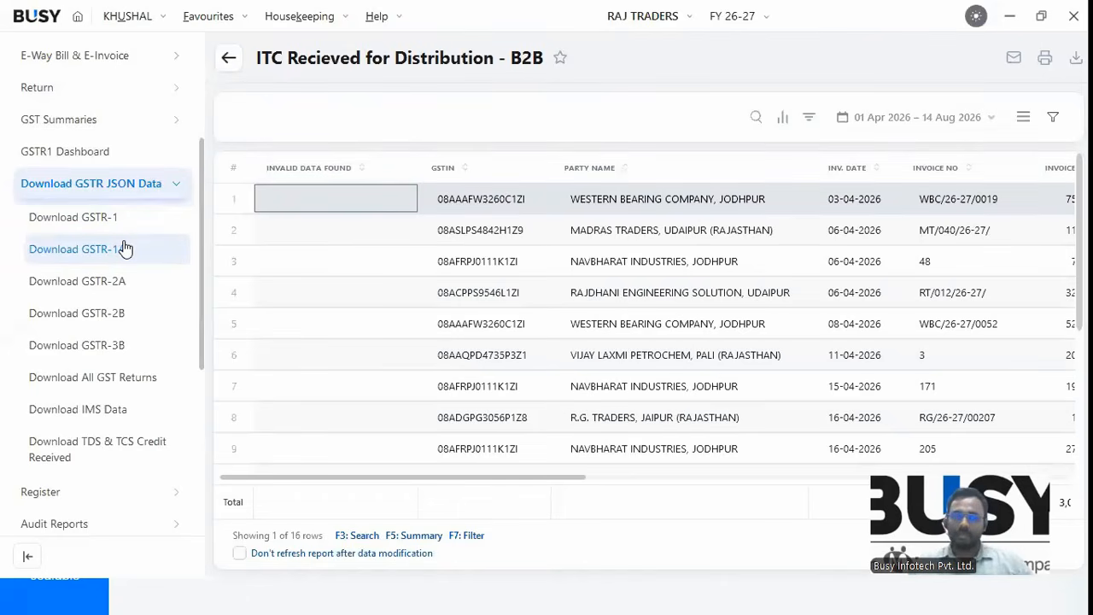
pyautogui.click(103, 219)
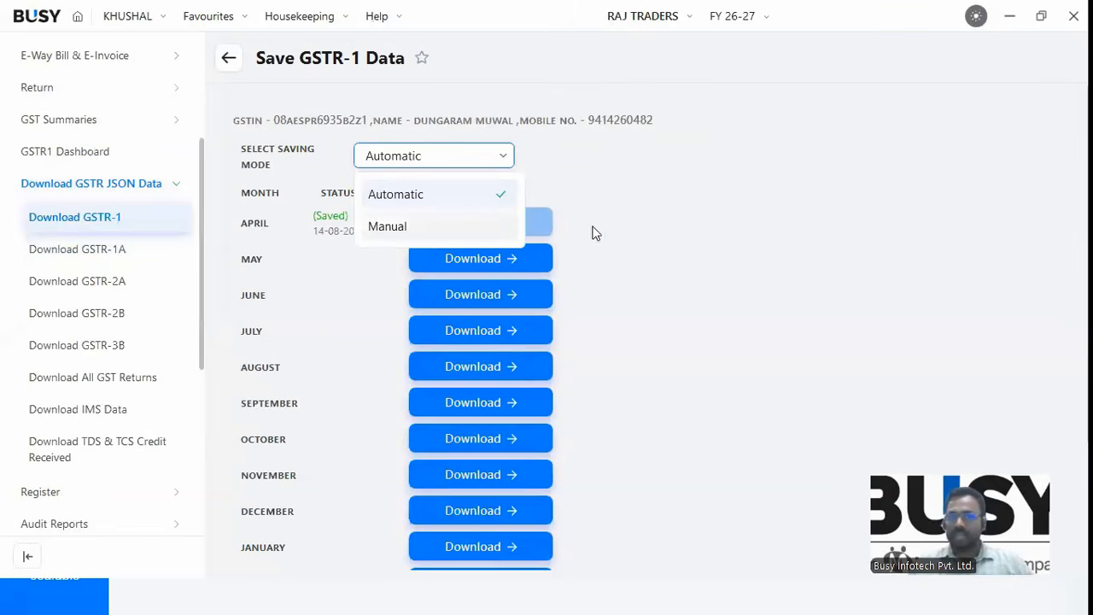
pyautogui.click(427, 270)
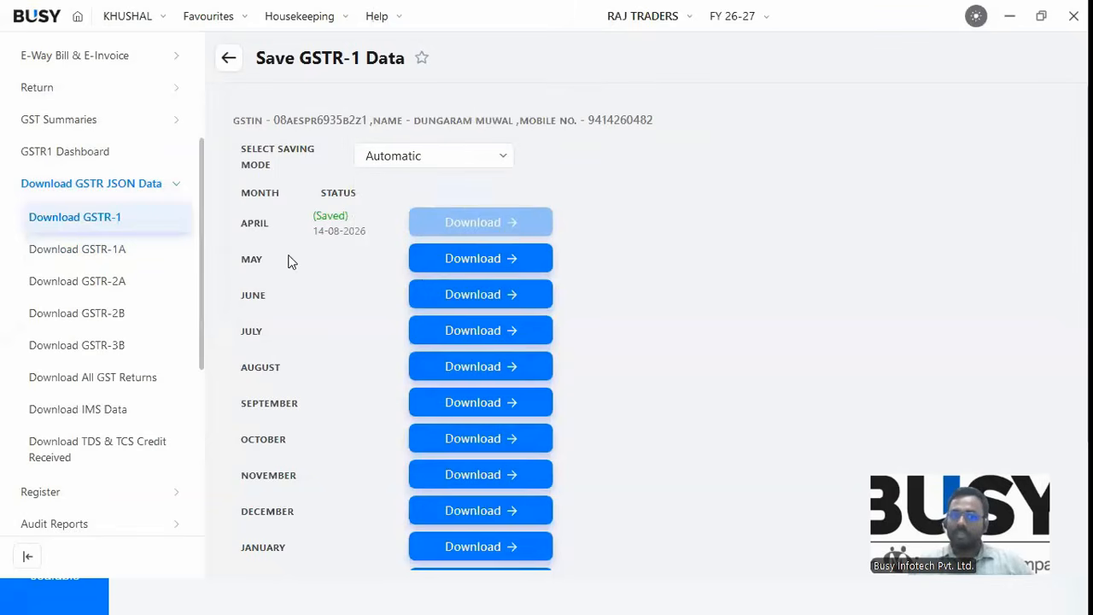
# Move to the Download All GST Returns page showing each return's monthly saved status.
pyautogui.click(76, 186)
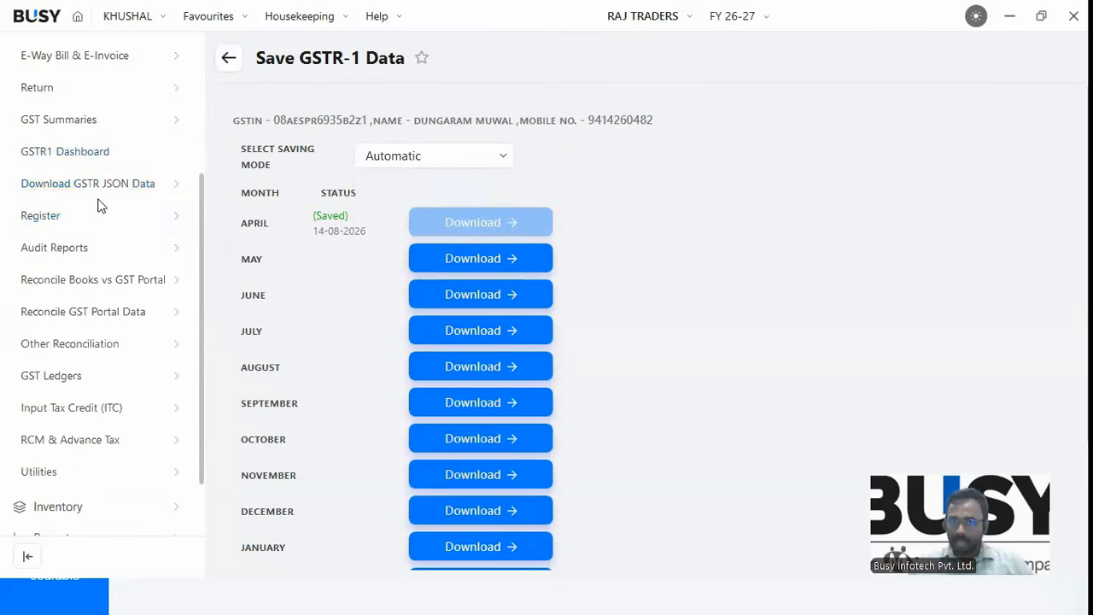
pyautogui.click(94, 192)
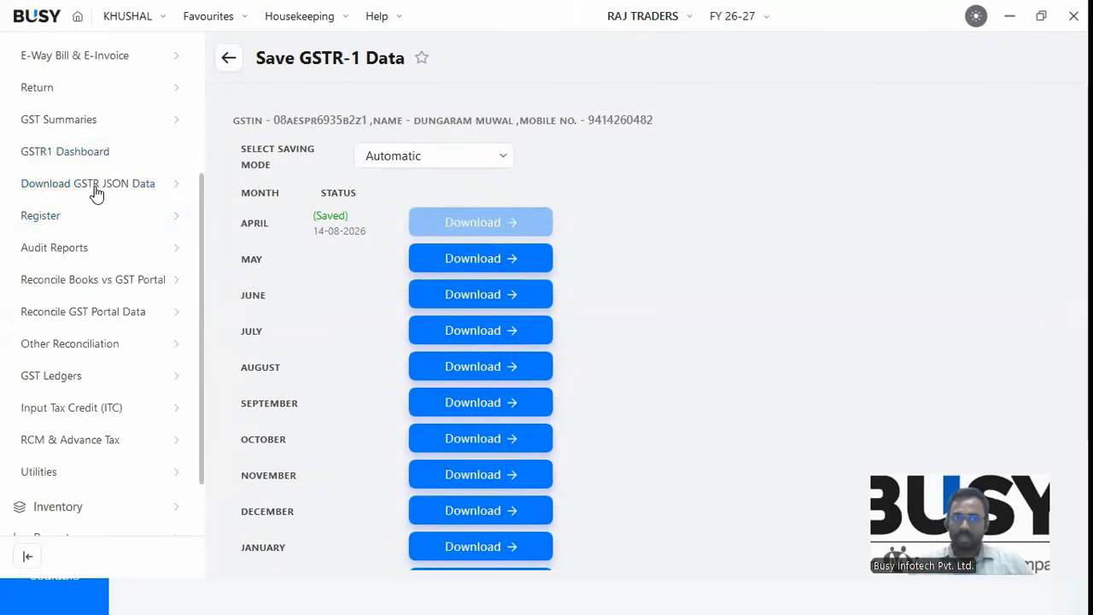
pyautogui.click(106, 384)
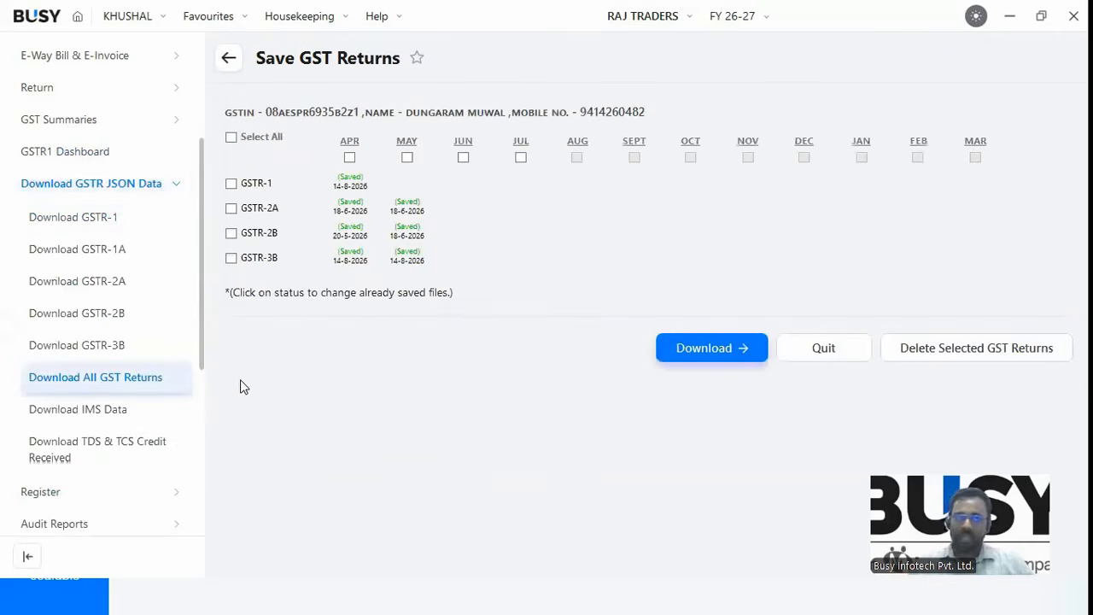
# Tick all returns and months, then untick GSTR-1/2A/2B and April–July to test the selection.
pyautogui.click(231, 138)
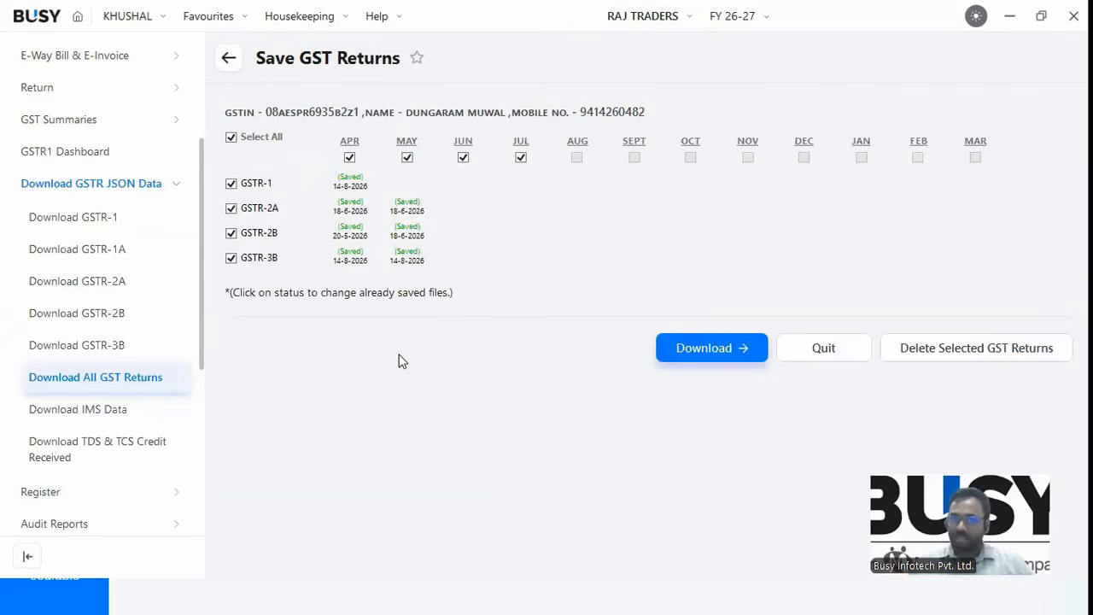
pyautogui.click(230, 182)
pyautogui.click(230, 207)
pyautogui.click(231, 257)
pyautogui.click(231, 258)
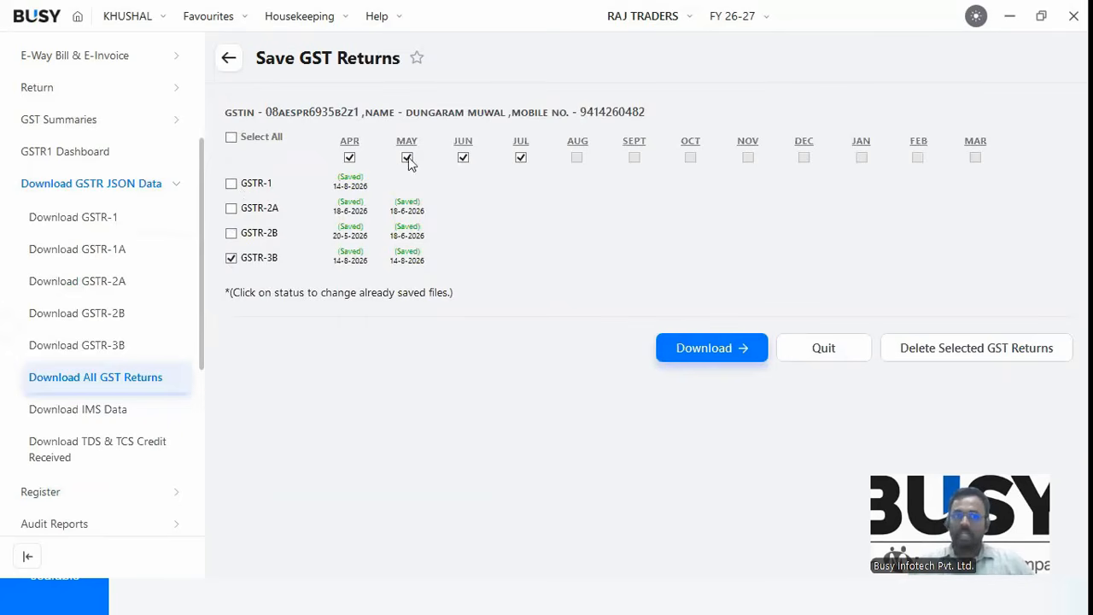
pyautogui.click(350, 158)
pyautogui.click(407, 158)
pyautogui.click(519, 160)
pyautogui.click(463, 157)
# Narrow the selection to GSTR-1 for May and download it.
pyautogui.click(231, 138)
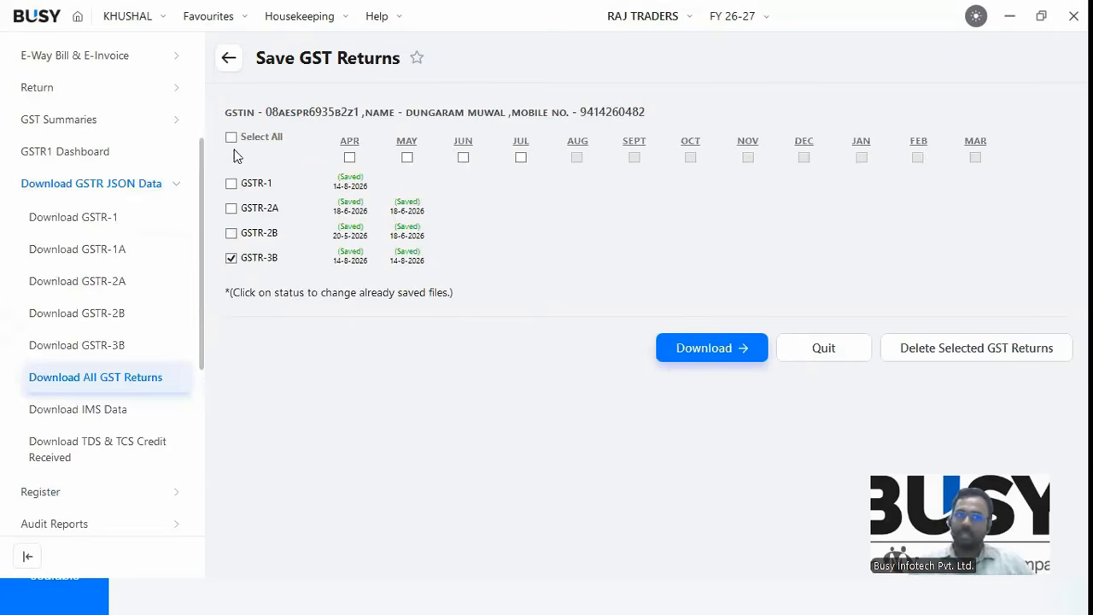
pyautogui.click(230, 210)
pyautogui.click(231, 234)
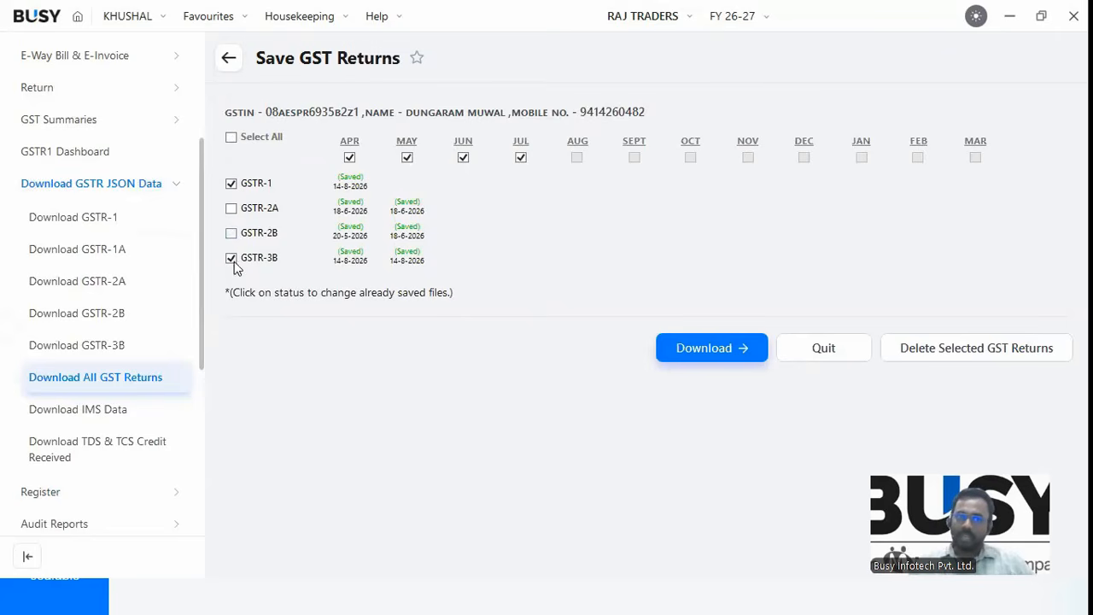
pyautogui.click(406, 160)
pyautogui.click(461, 159)
pyautogui.click(520, 159)
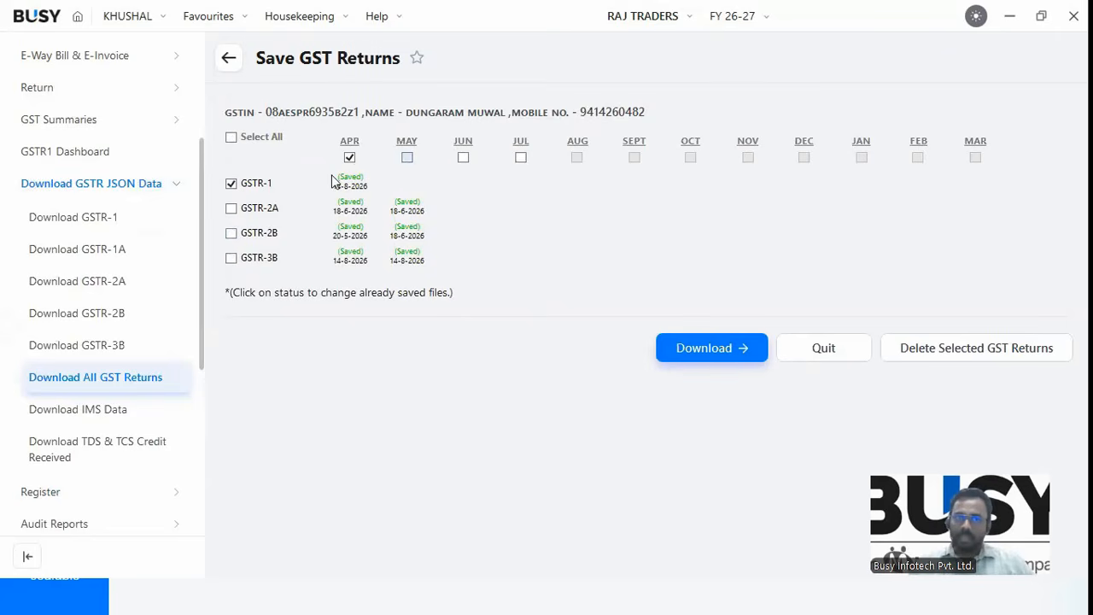
pyautogui.click(712, 347)
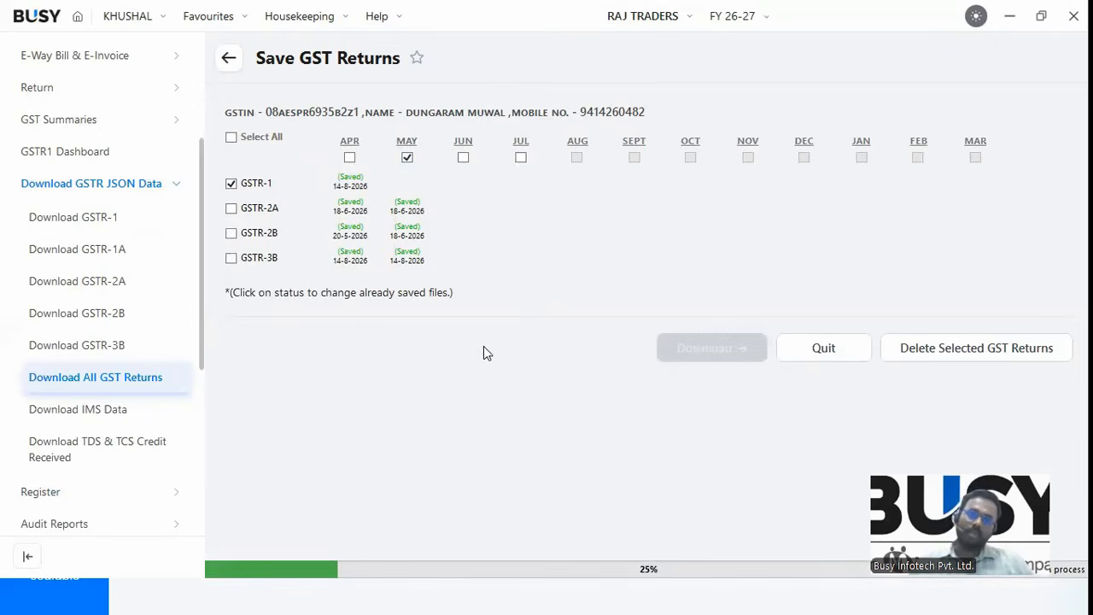
pyautogui.click(714, 345)
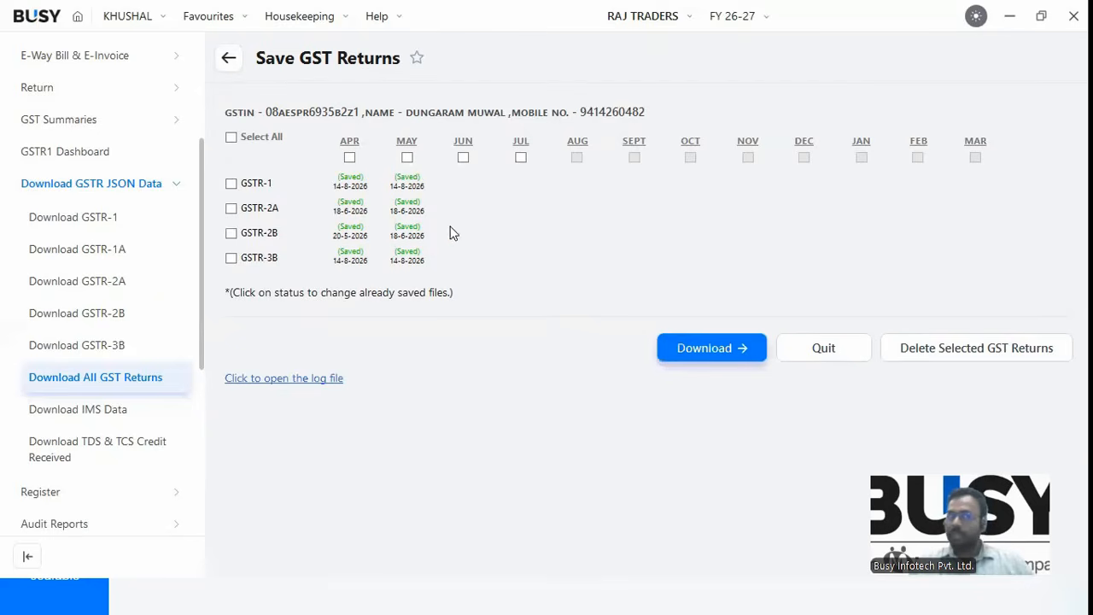
# Open and cancel the Overwrite options for the saved May GSTR-1, then retick May.
pyautogui.click(415, 184)
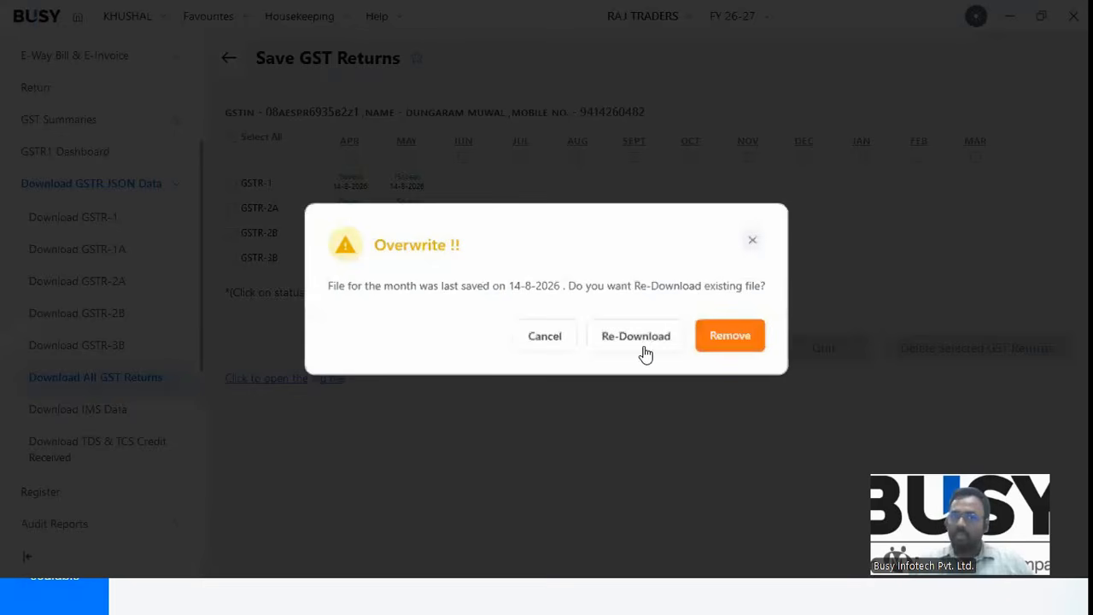
pyautogui.click(751, 241)
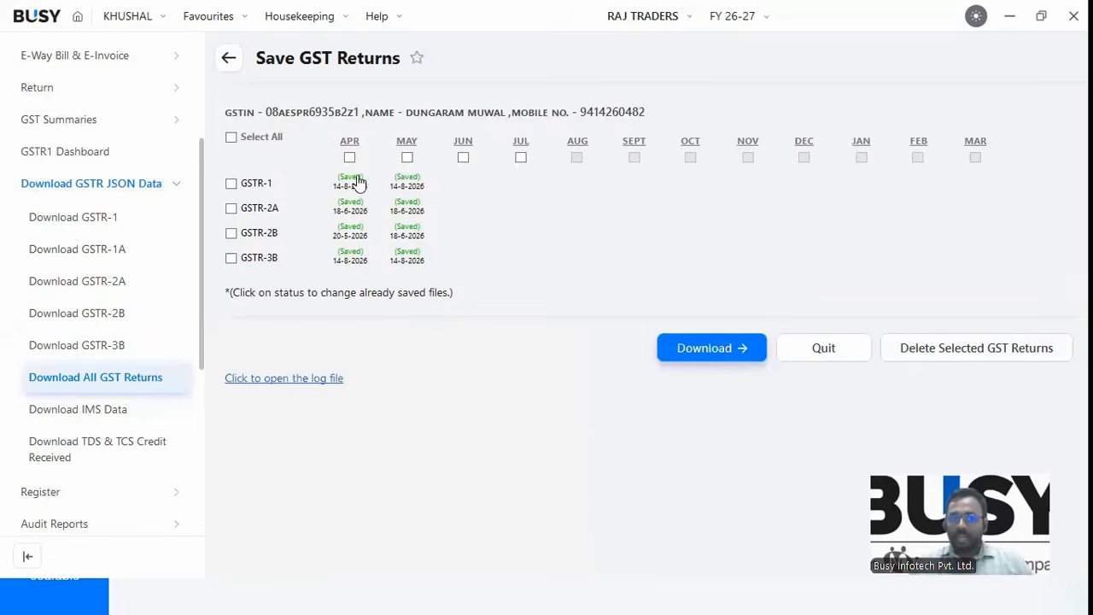
pyautogui.click(406, 157)
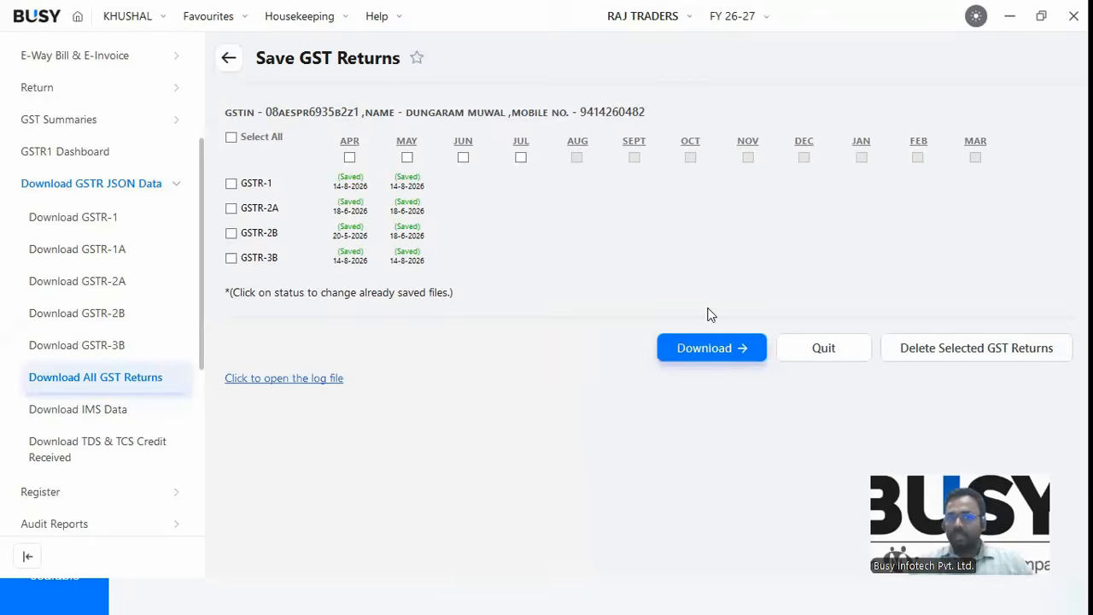
# Delete the saved May GSTR-1 return after clearing the no-selection warning, then collapse the JSON download group.
pyautogui.click(954, 356)
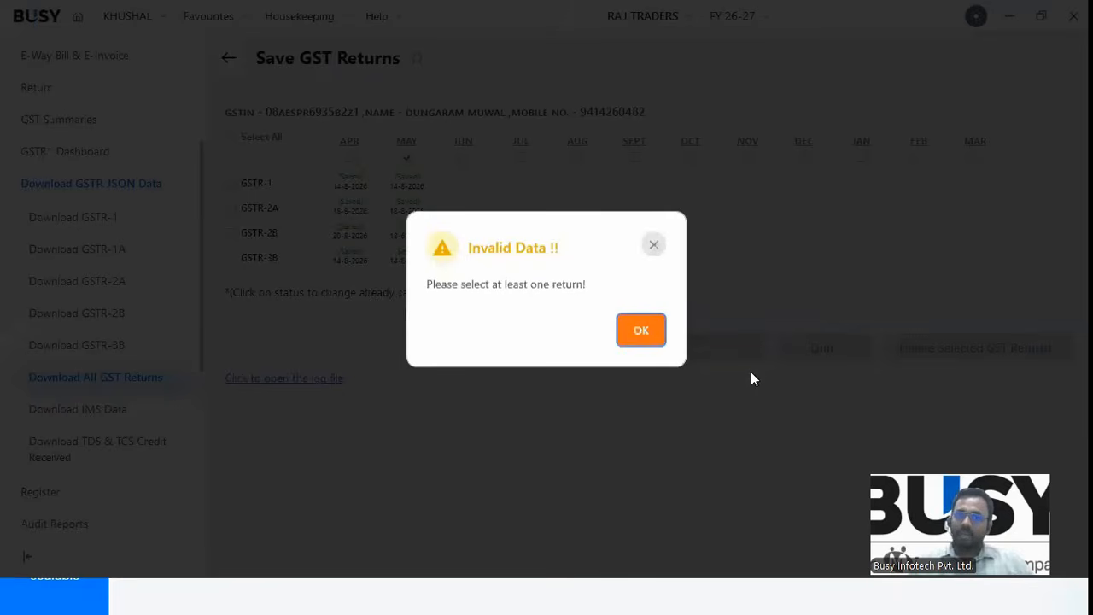
pyautogui.click(606, 343)
pyautogui.click(230, 183)
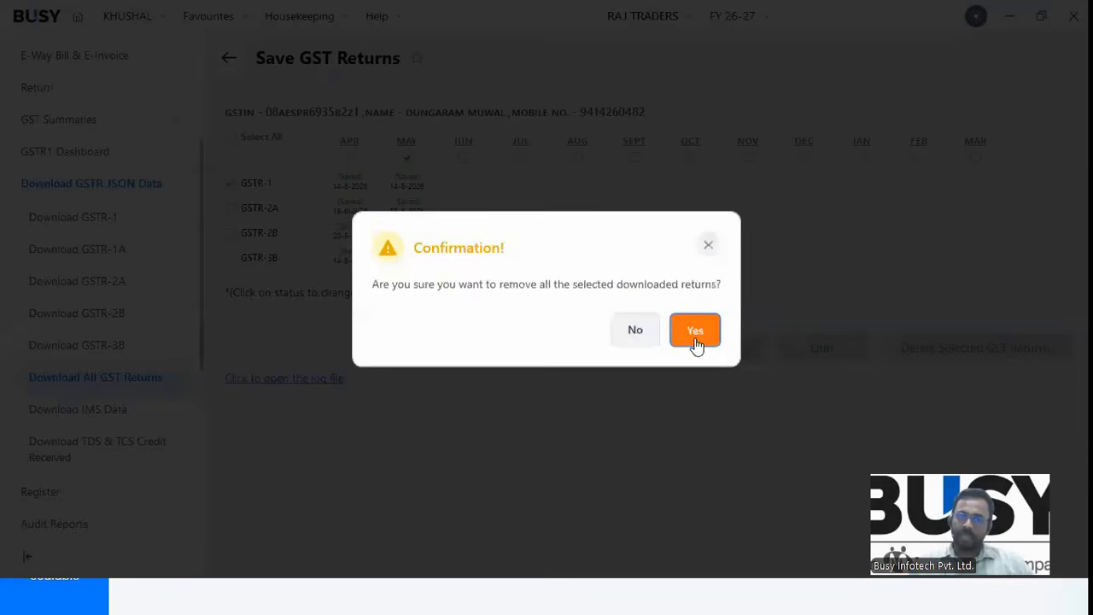
pyautogui.click(695, 330)
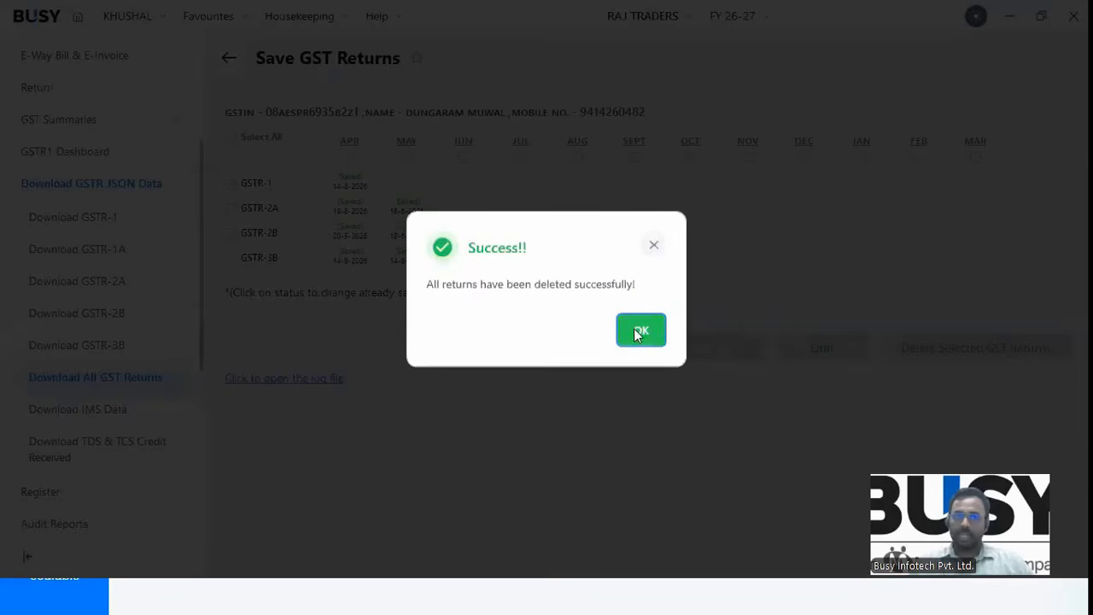
pyautogui.press('Return')
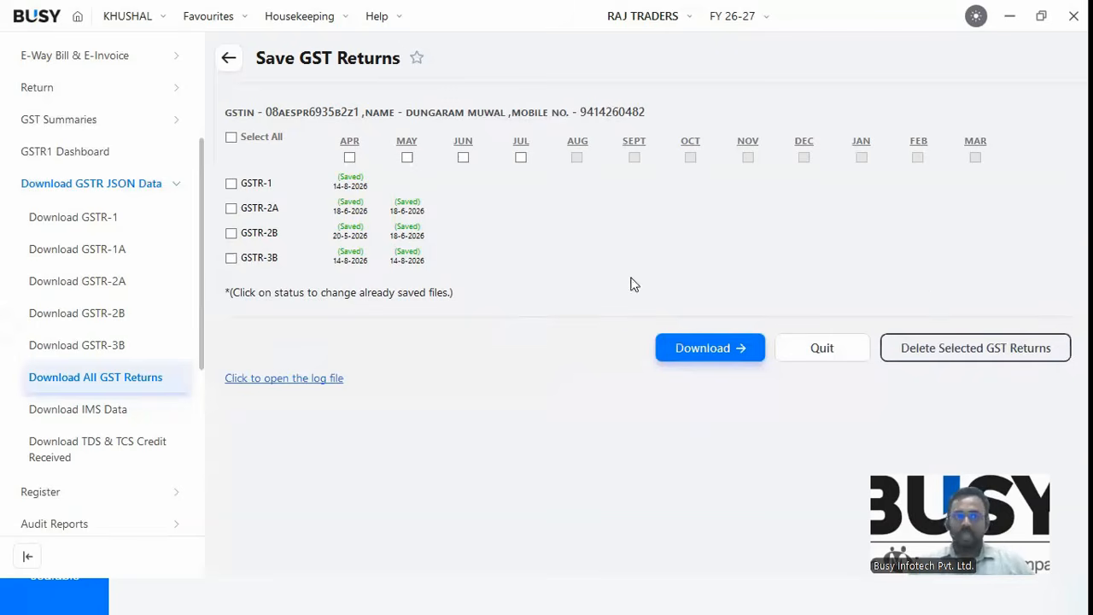
pyautogui.click(80, 186)
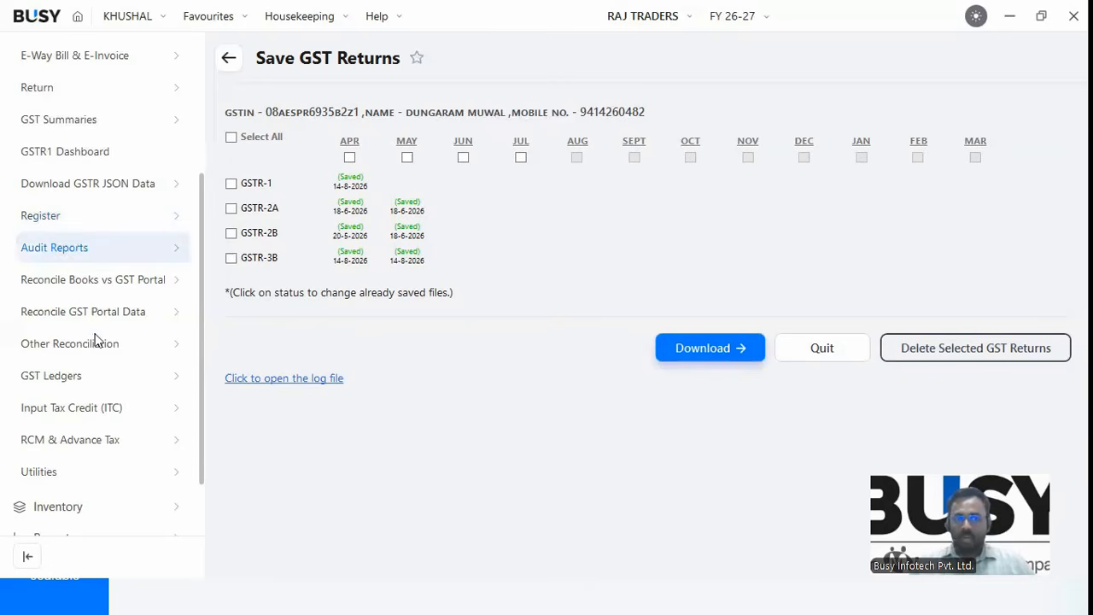
# Open Reconcile GSTR-2A (Party Wise) for the April to May period.
pyautogui.click(103, 282)
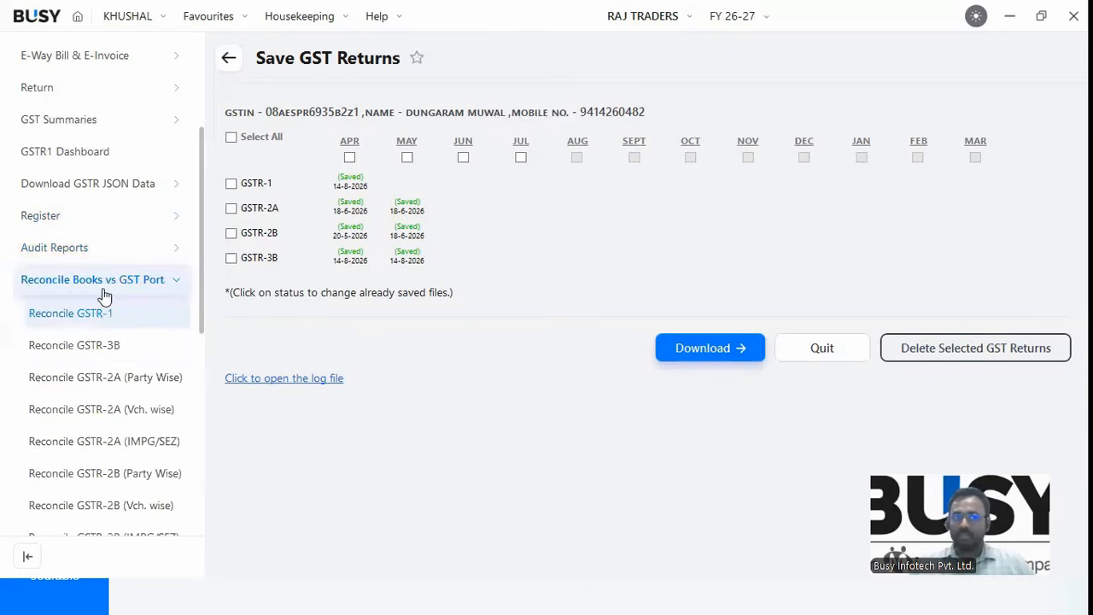
pyautogui.click(100, 291)
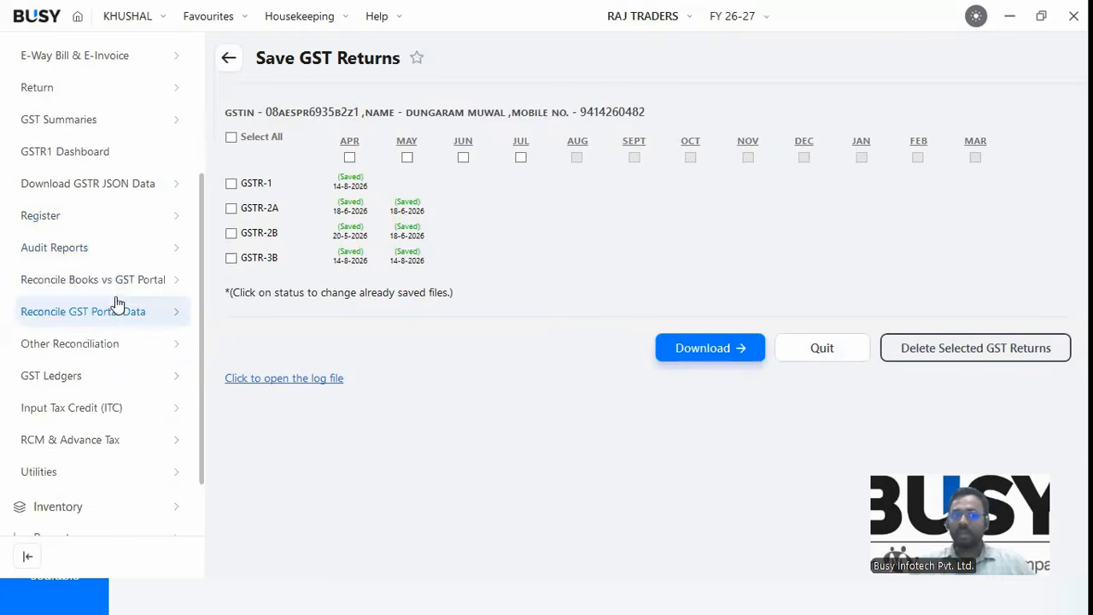
pyautogui.click(103, 318)
pyautogui.click(120, 289)
pyautogui.scroll(-1, 116, 372)
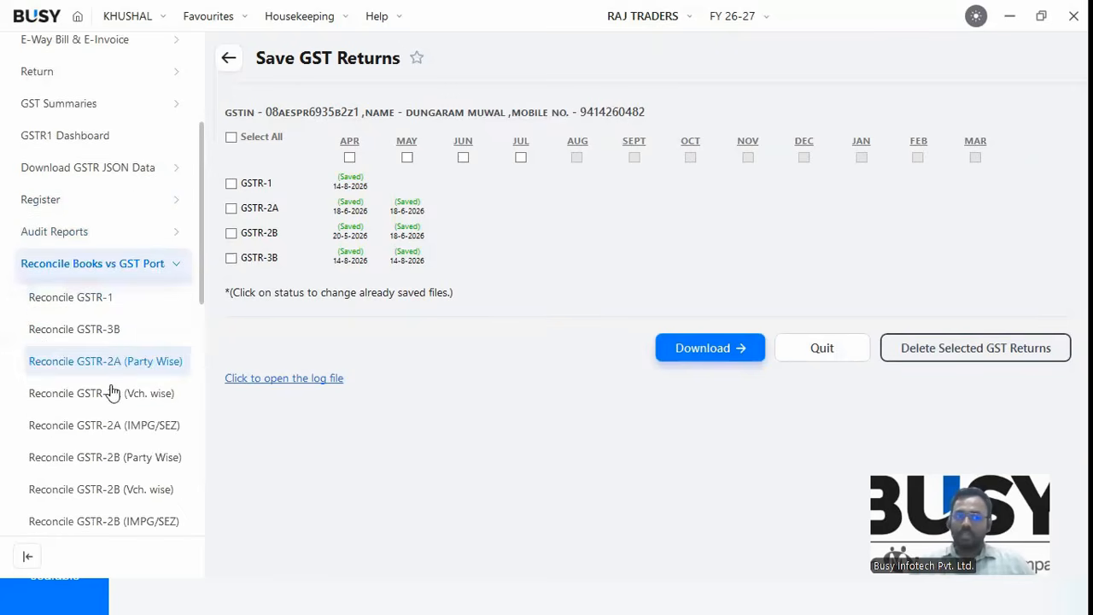
pyautogui.scroll(-1, 114, 431)
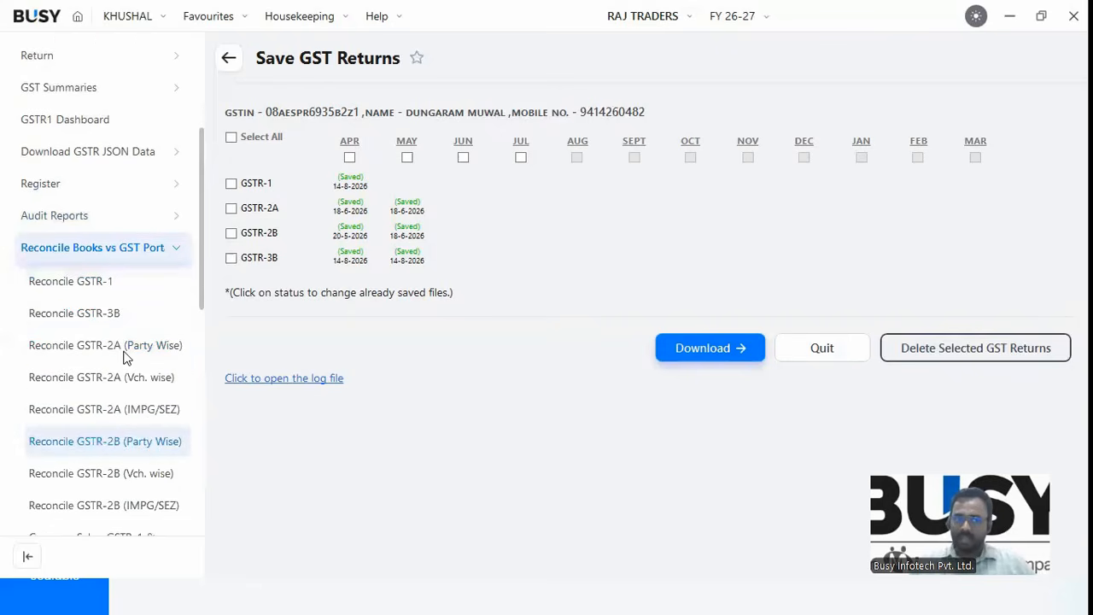
pyautogui.click(129, 357)
pyautogui.click(668, 403)
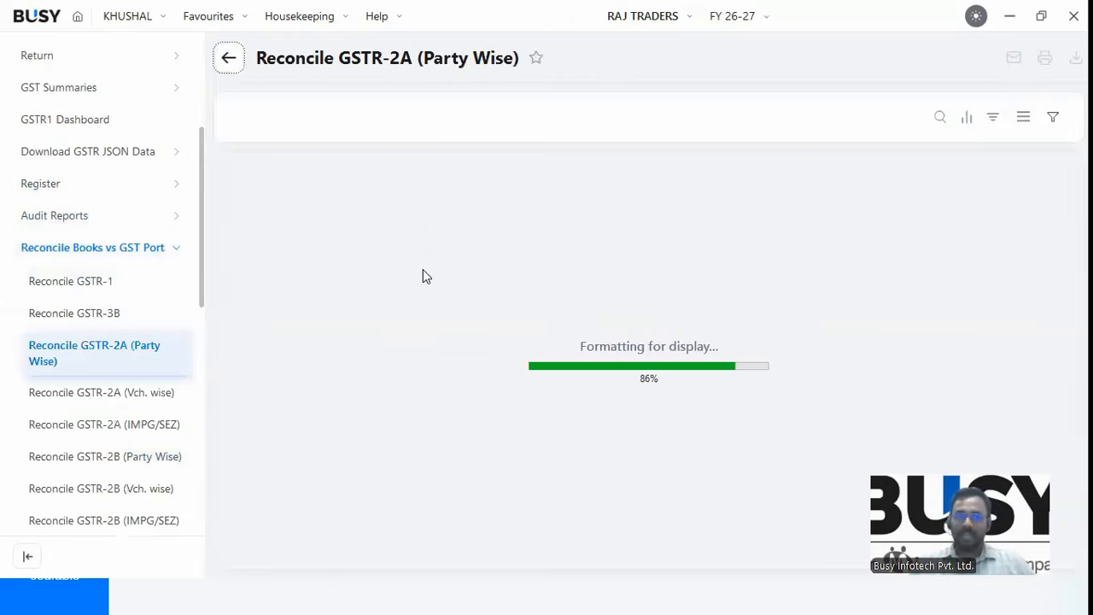
# Browse the party list and column options, then call up detail choices for KRISHNA REXINE HOUSE.
pyautogui.scroll(-1, 446, 367)
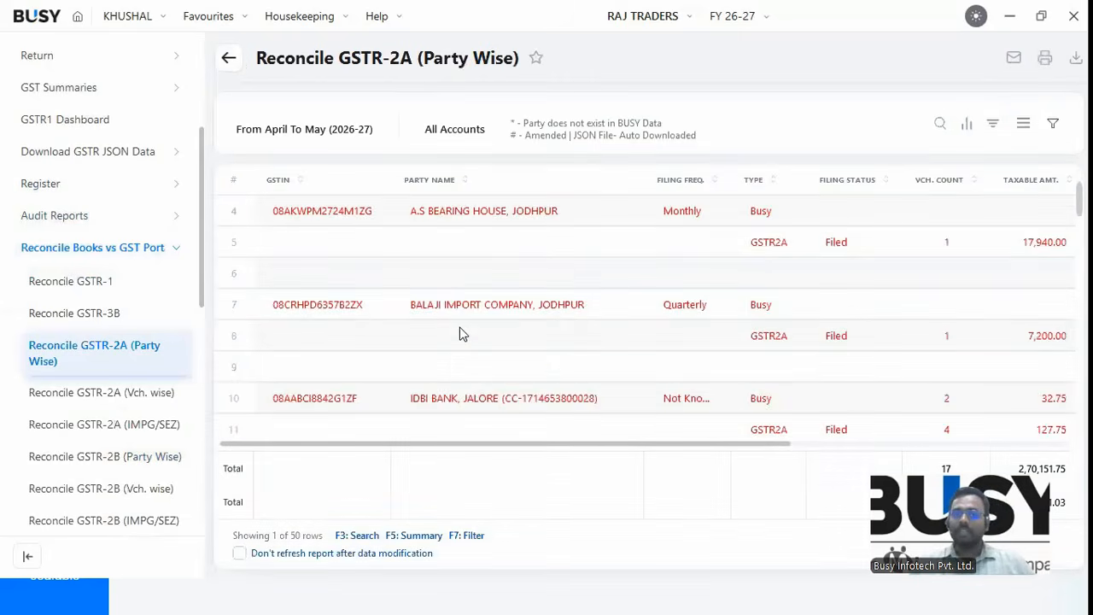
pyautogui.click(462, 309)
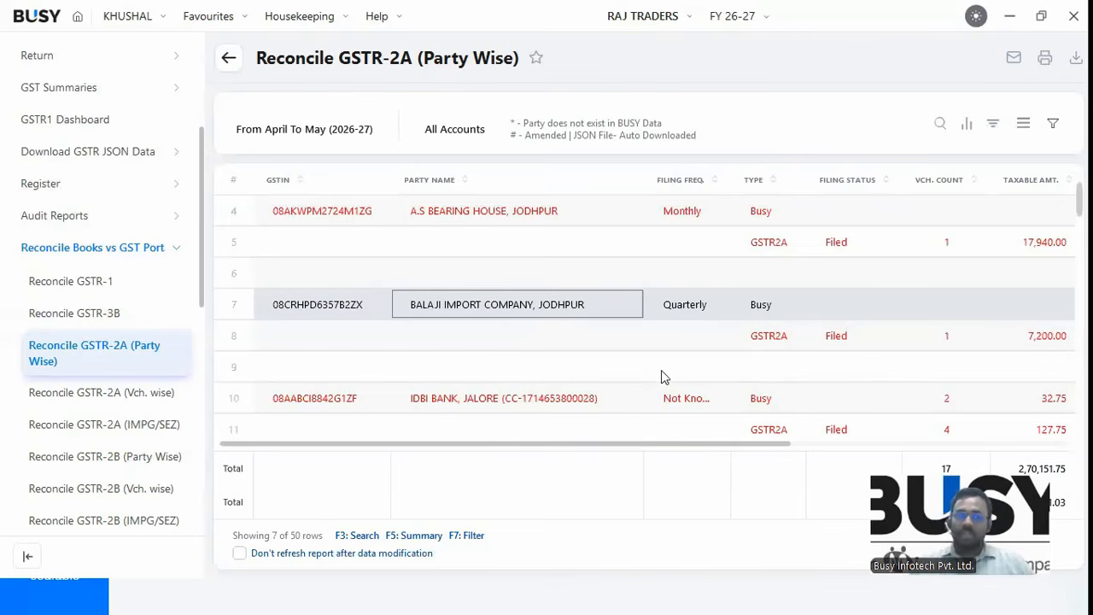
pyautogui.scroll(-1, 659, 375)
pyautogui.scroll(-1, 659, 381)
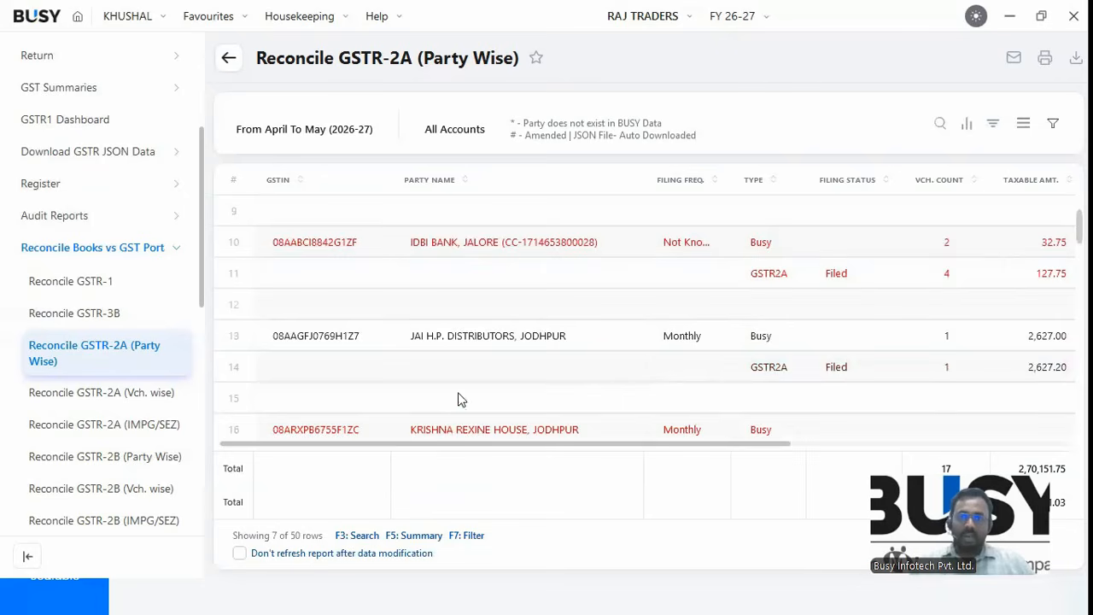
pyautogui.scroll(-2, 976, 182)
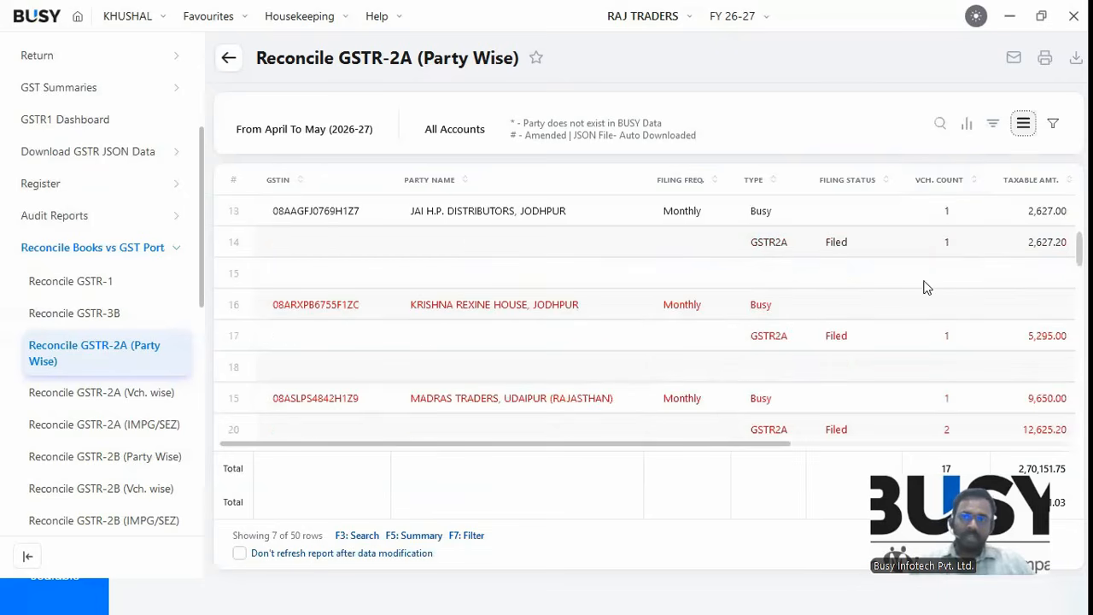
pyautogui.click(1023, 123)
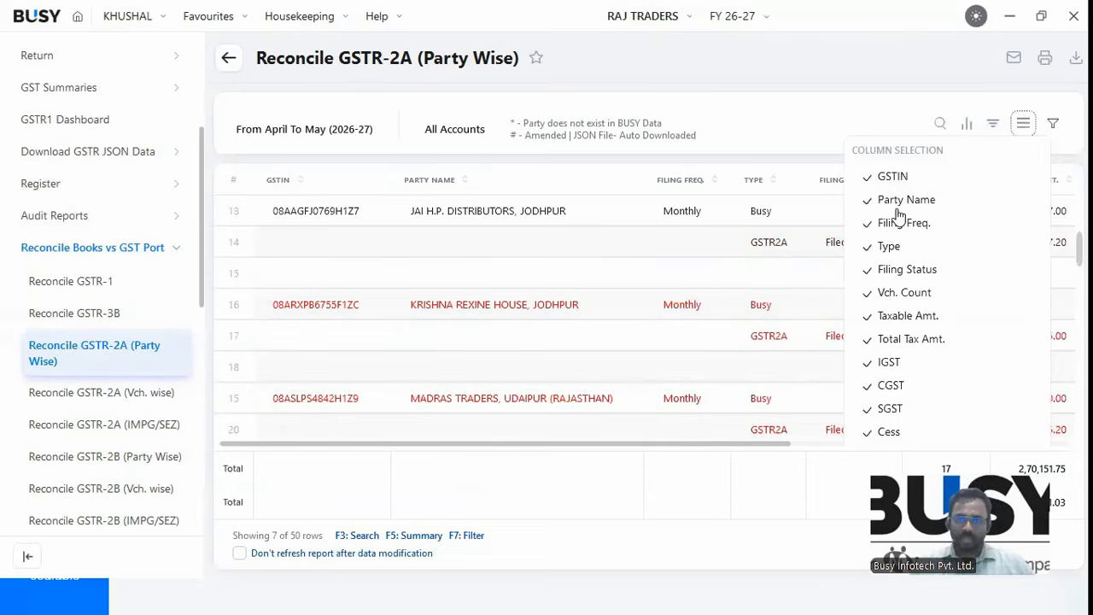
pyautogui.click(527, 319)
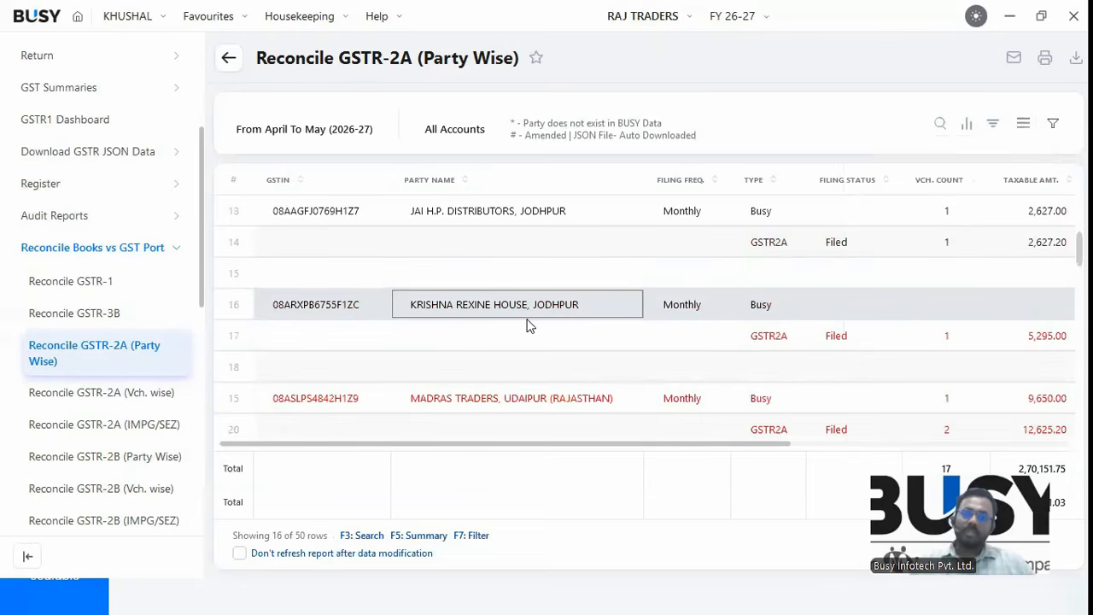
pyautogui.doubleClick(527, 324)
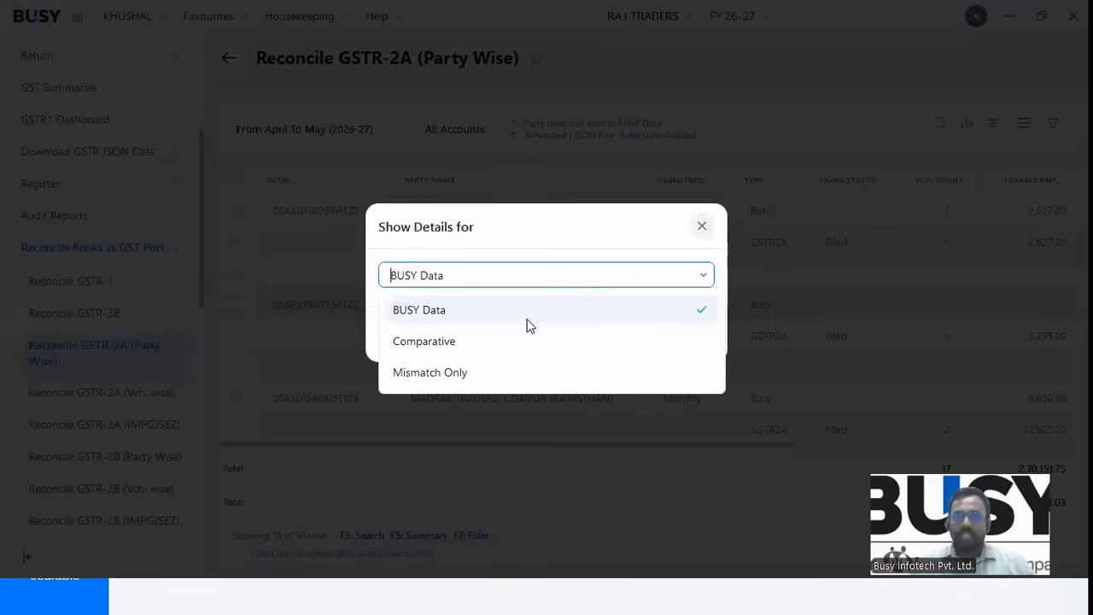
# Choose the Comparative detail view for KRISHNA REXINE HOUSE.
pyautogui.press('Down')
pyautogui.press('Down')
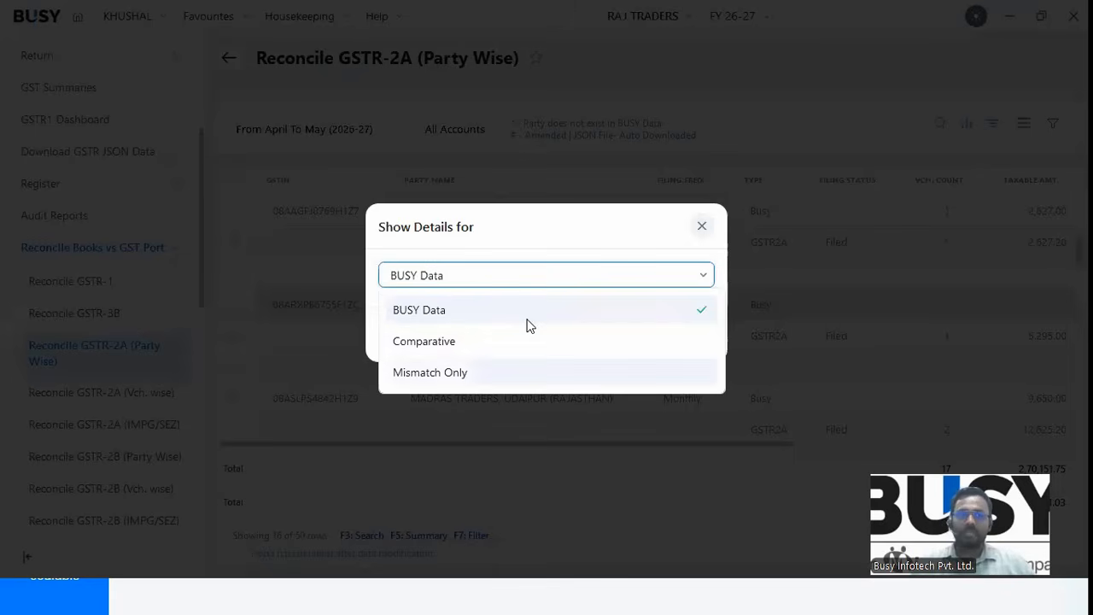
pyautogui.press('Return')
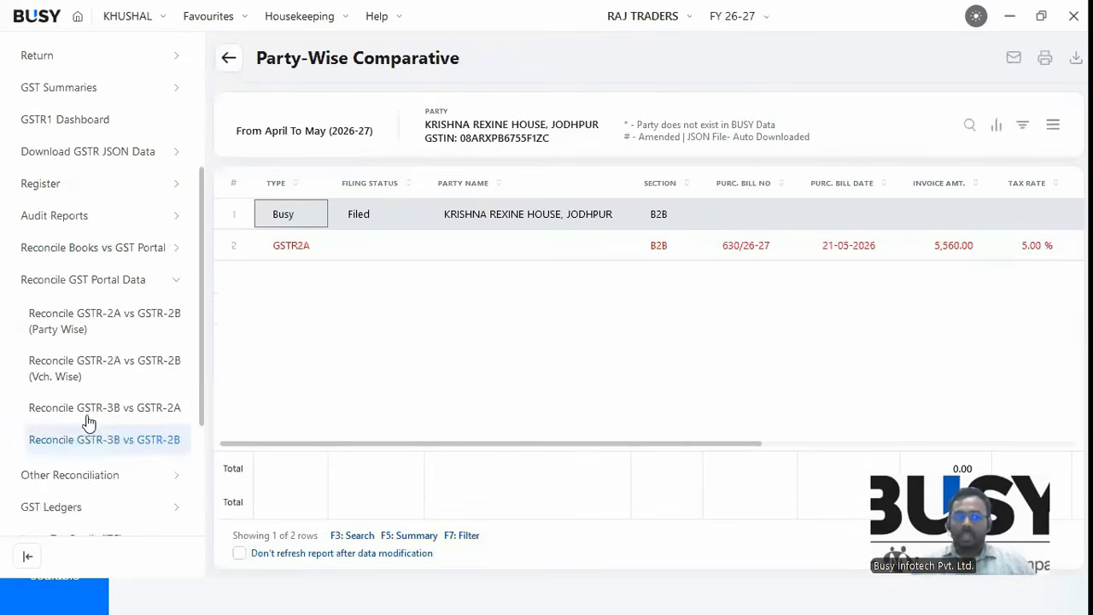
pyautogui.scroll(-1, 88, 418)
# Browse the Other Reconciliation and GST portal data sidebar groups, then collapse them.
pyautogui.click(89, 420)
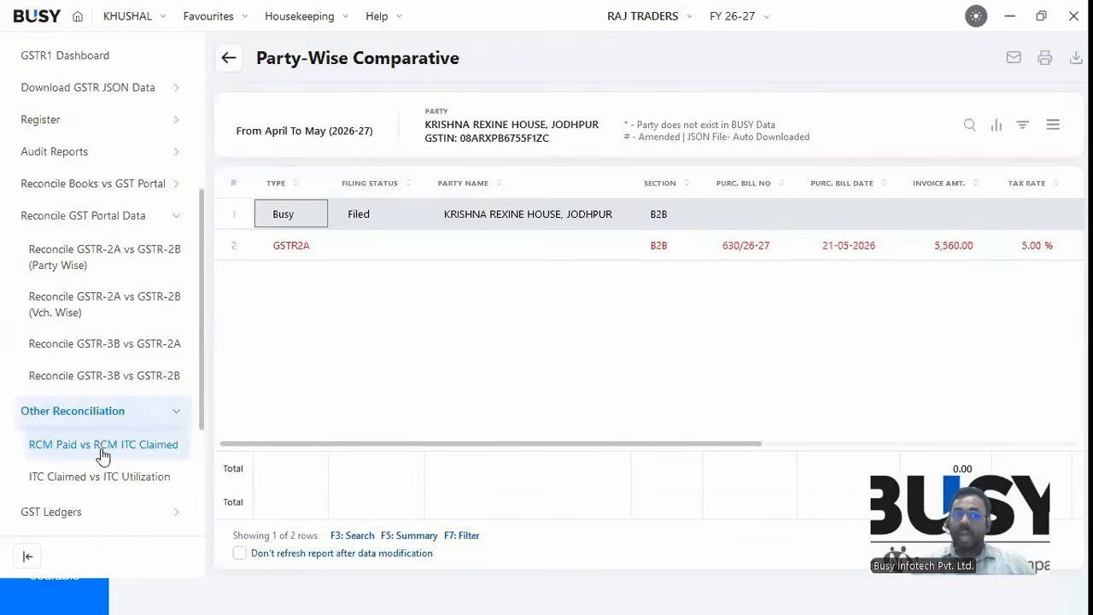
pyautogui.scroll(-1, 102, 457)
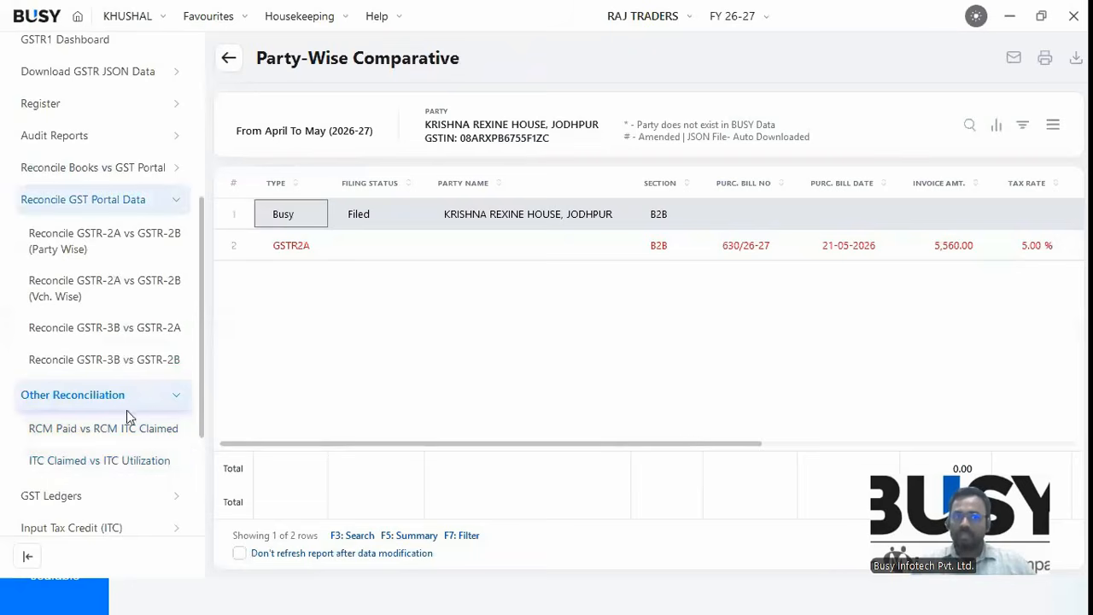
pyautogui.click(77, 246)
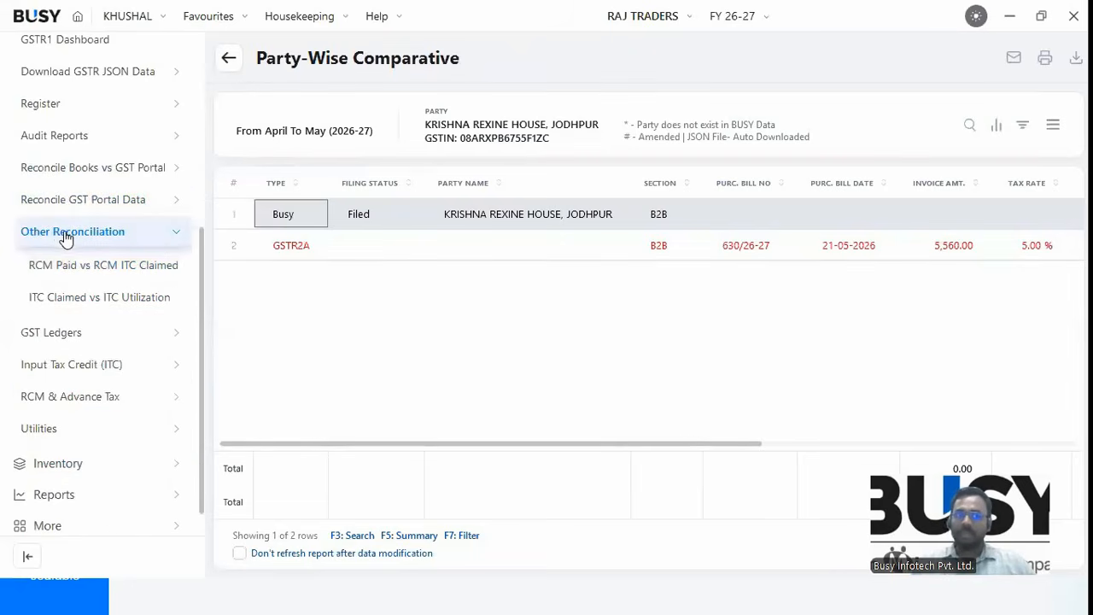
pyautogui.scroll(1, 77, 163)
pyautogui.scroll(3, 64, 141)
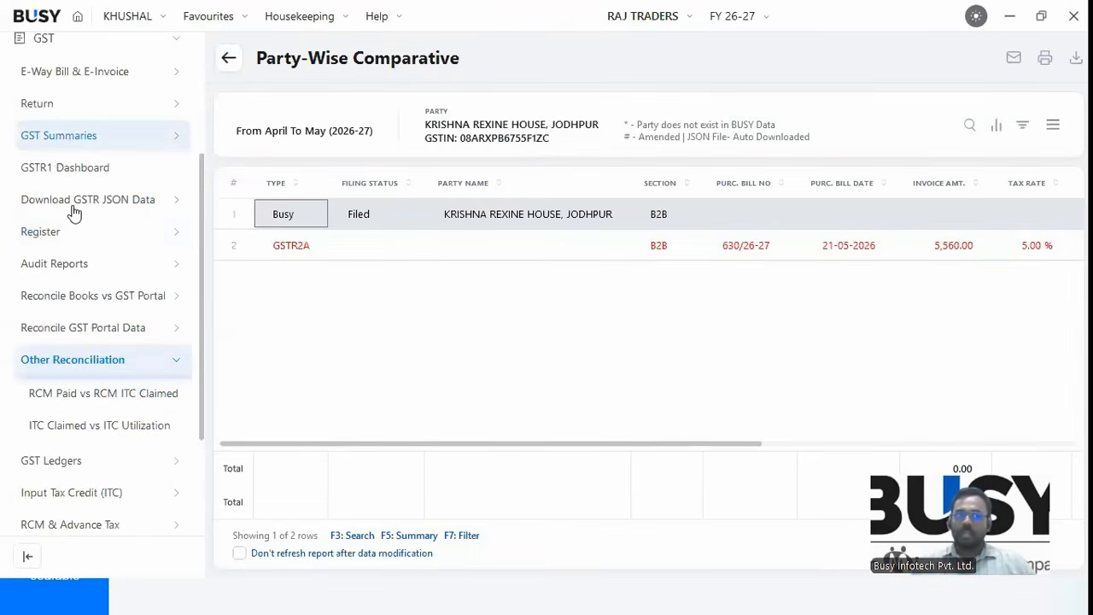
pyautogui.click(120, 362)
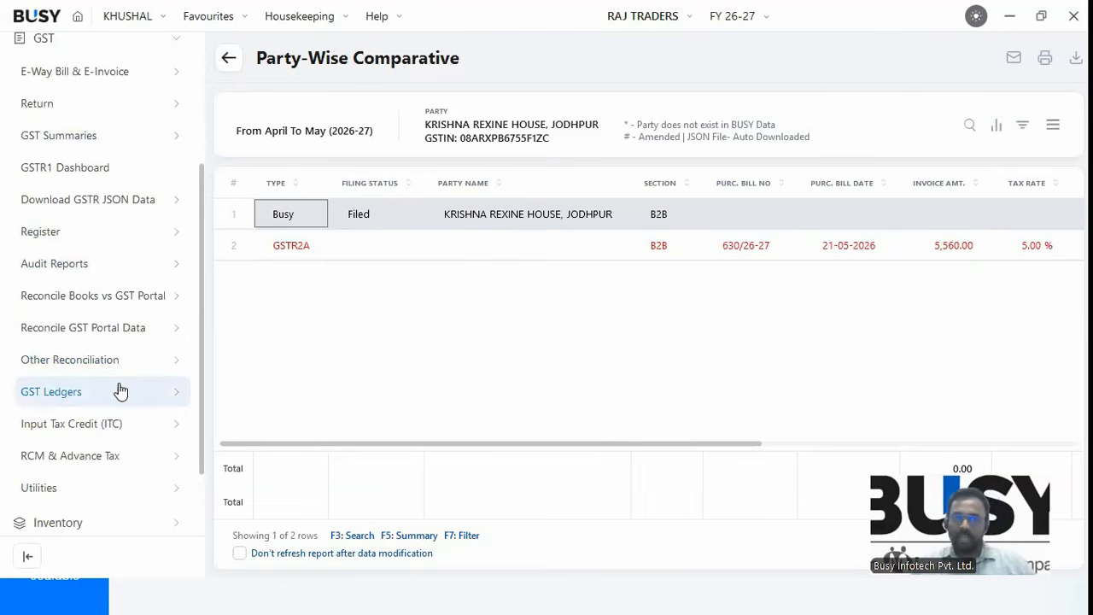
# Load the Invoice Management System report in the Party-Wise layout.
pyautogui.click(93, 433)
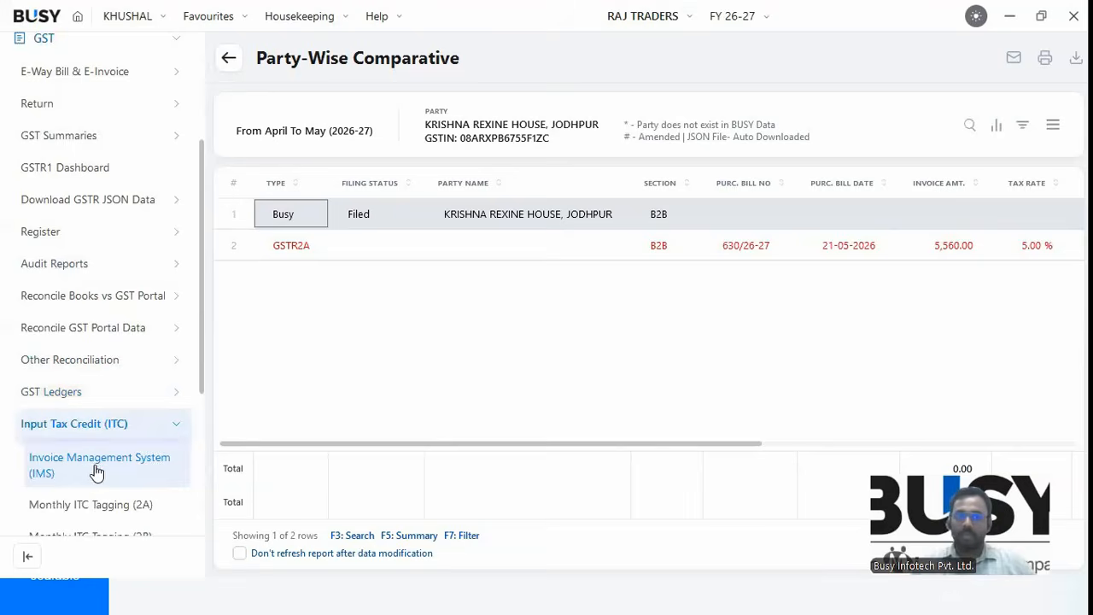
pyautogui.click(96, 465)
pyautogui.click(456, 317)
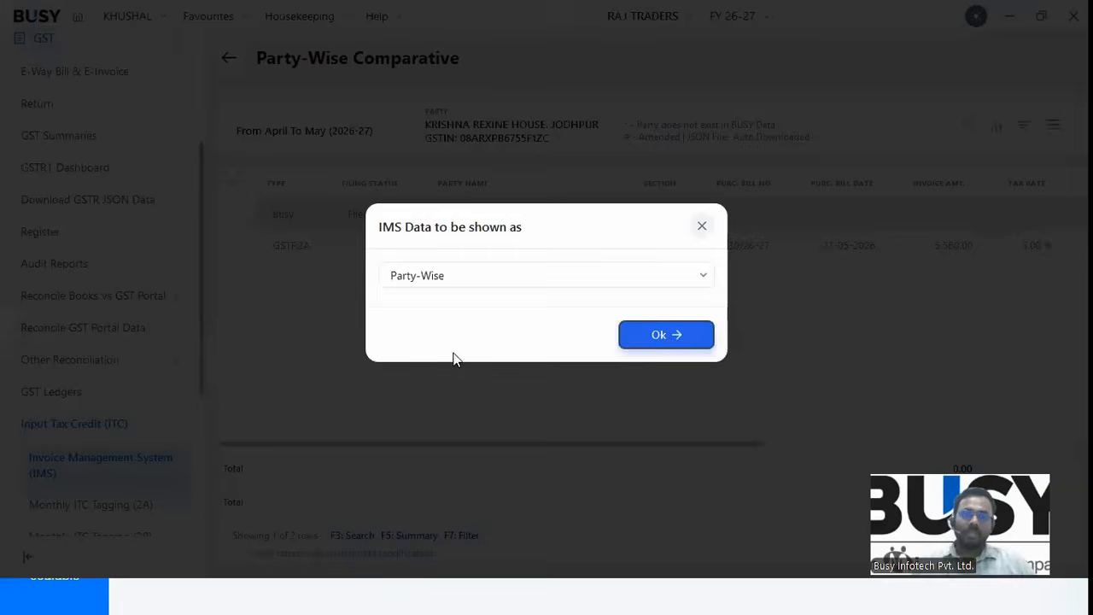
pyautogui.click(676, 341)
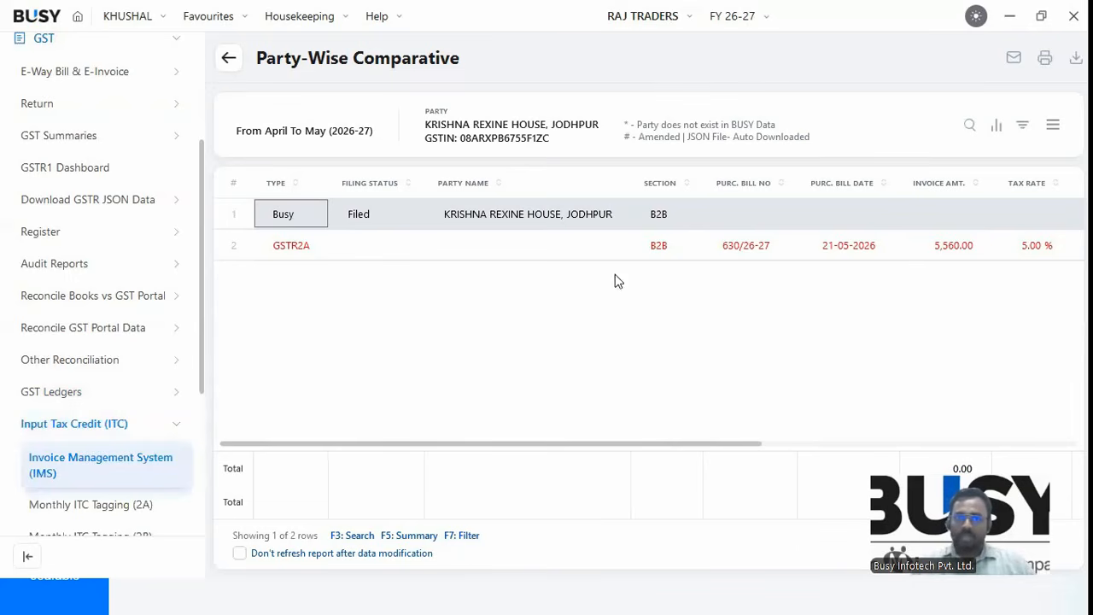
pyautogui.press('Escape')
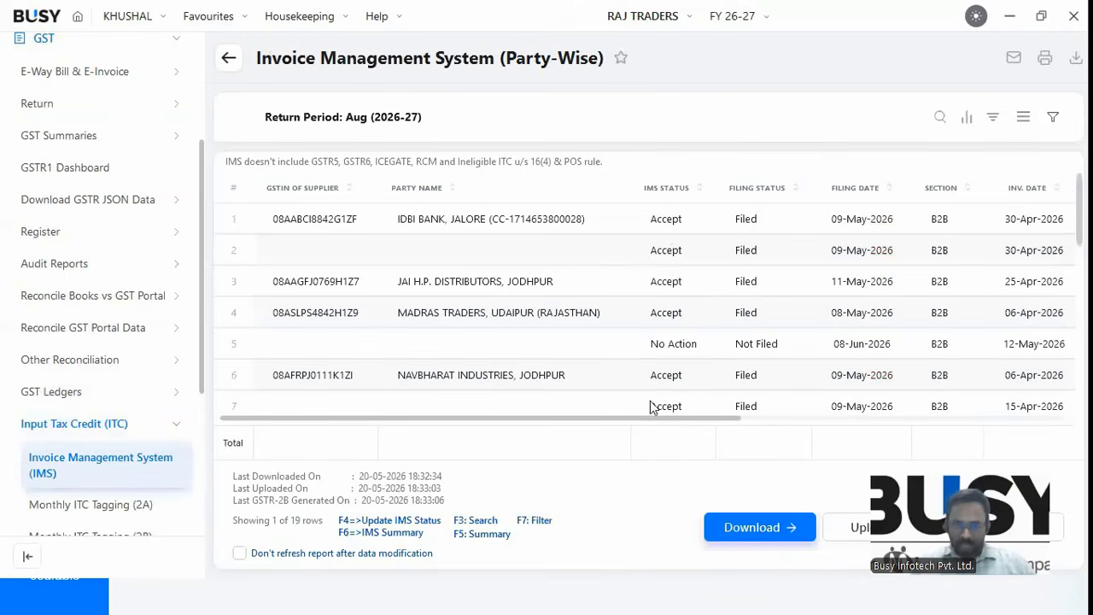
# Try updating the first supplier's IMS status, dismiss the warning, and start the IMS data download.
pyautogui.press('Down')
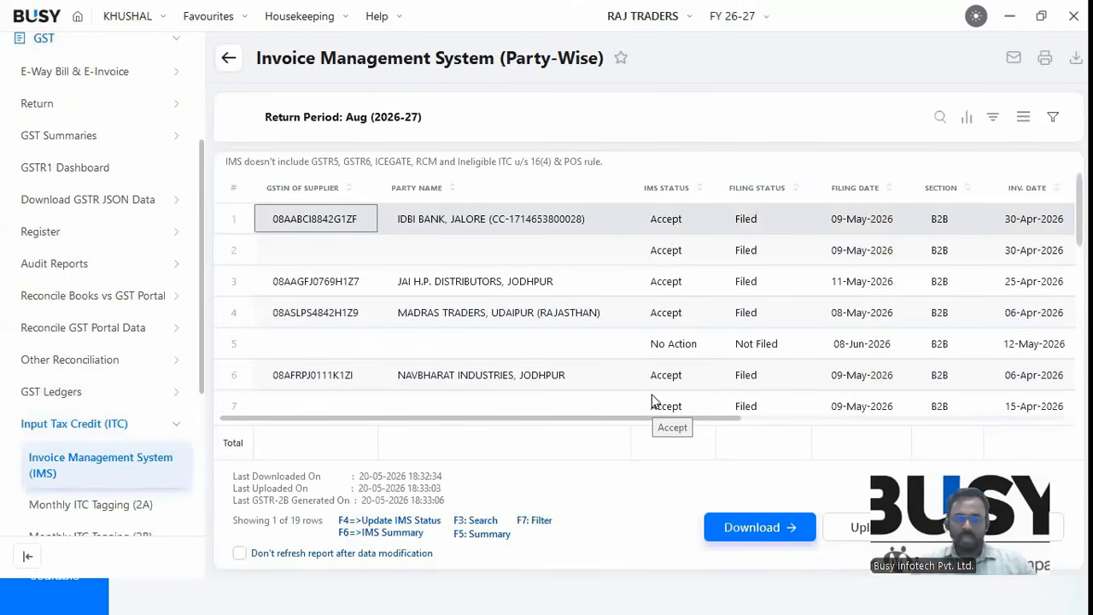
pyautogui.press('F4')
pyautogui.press('Return')
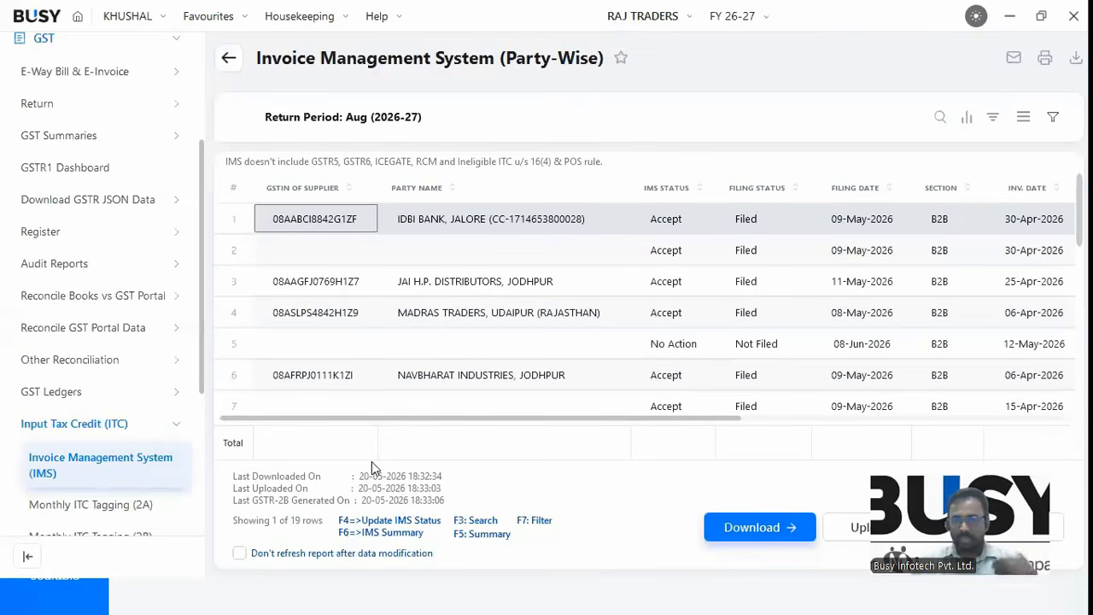
pyautogui.click(733, 527)
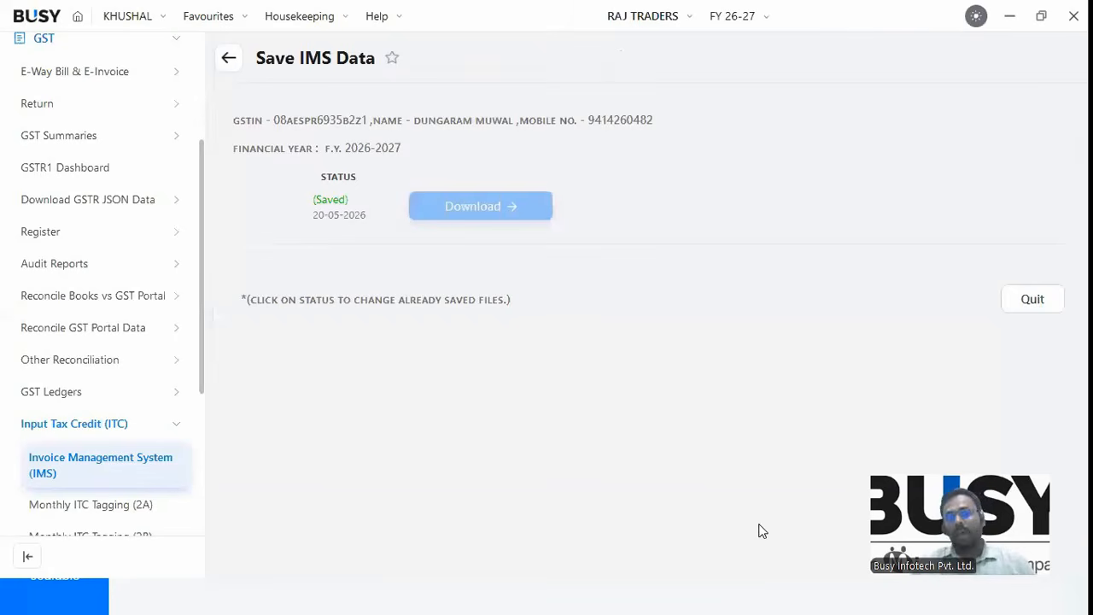
# Advance the Upcoming Functionalities slide through Magic Bank Reconciliation to the New Business Dashboard with Graphs.
pyautogui.click(796, 583)
pyautogui.click(527, 412)
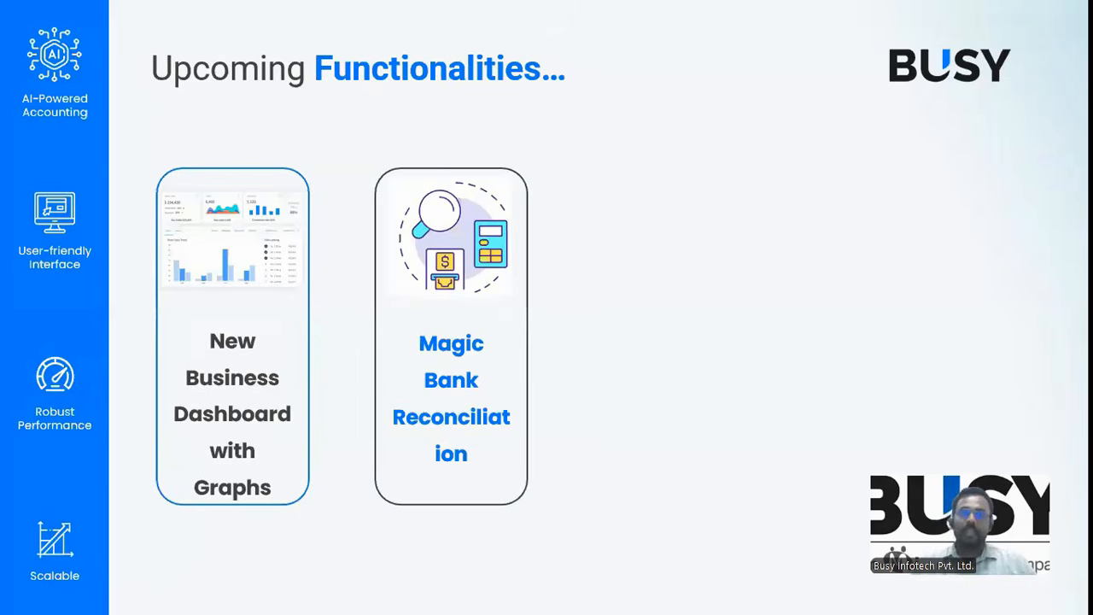
pyautogui.press('Right')
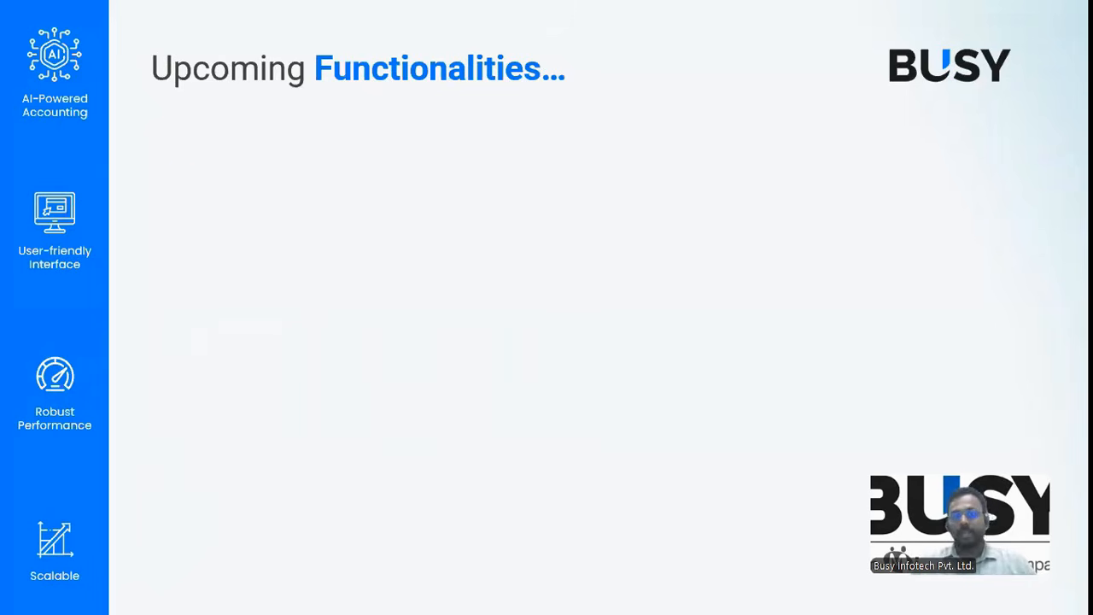
pyautogui.press('Right')
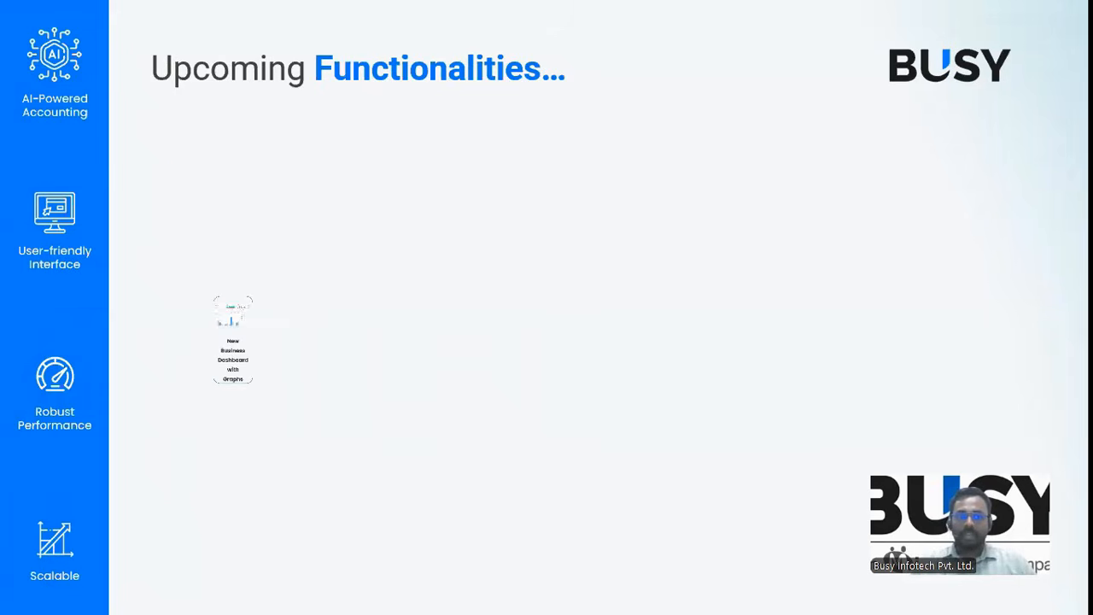